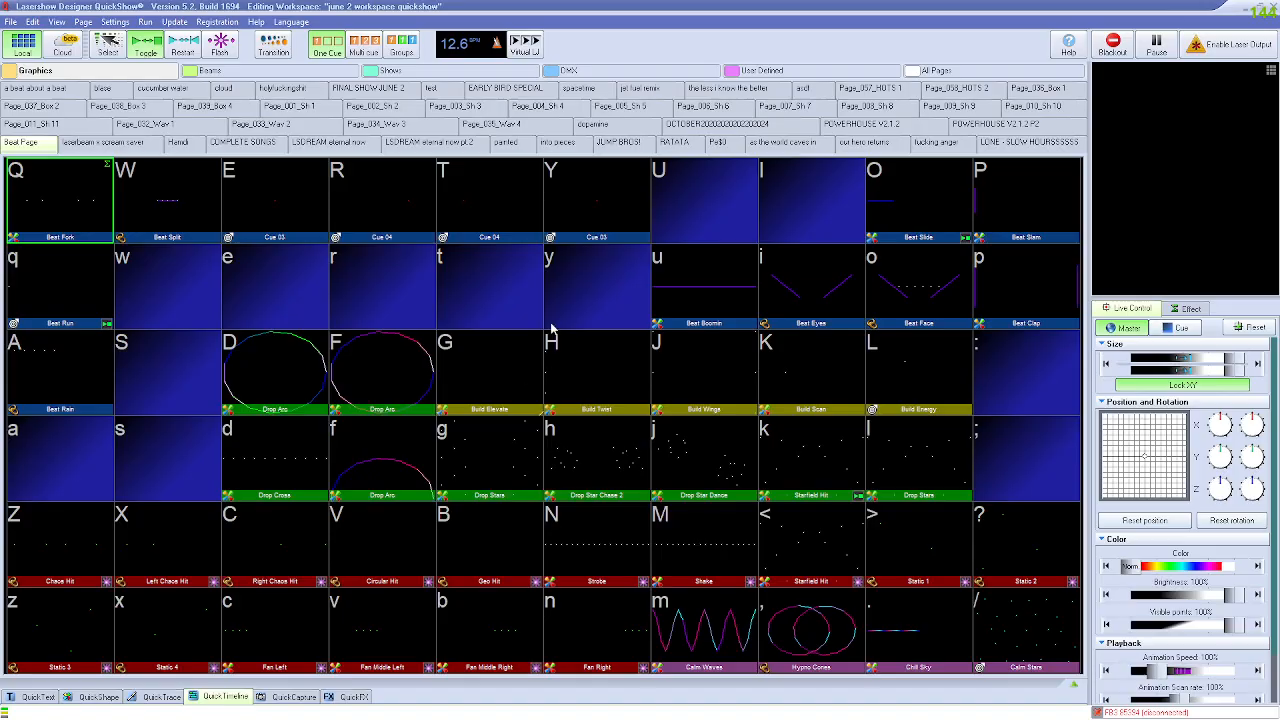
Step: Show the QuickTimeline editor, play the loaded show briefly, and enlarge the timeline area and its laser preview
left_click(223, 698)
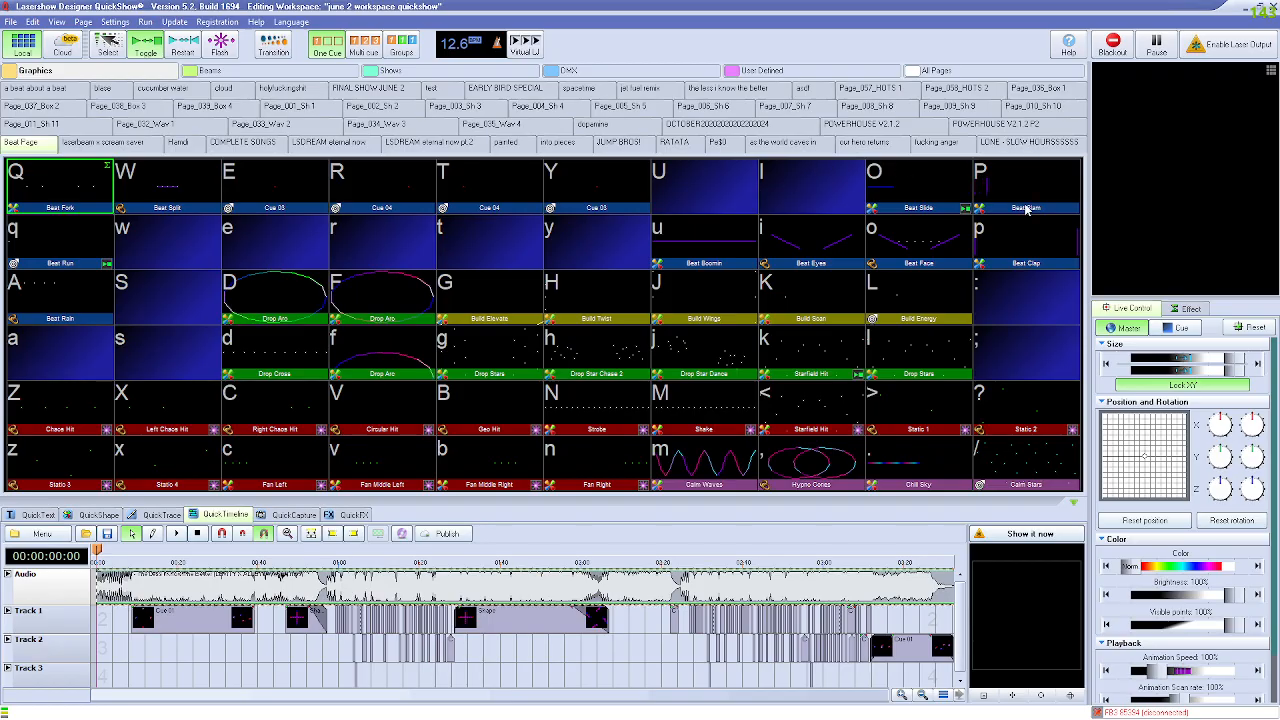
left_click_drag(519, 500, 727, 361)
left_click_drag(573, 359, 604, 478)
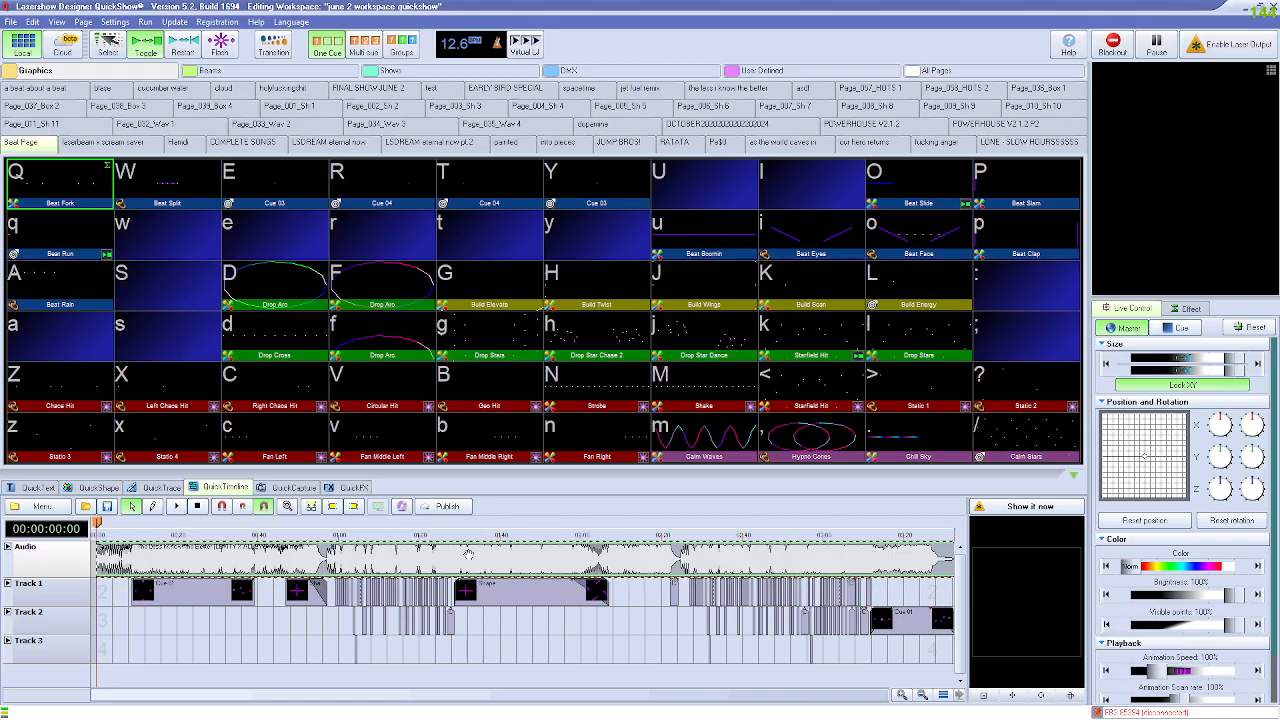
key("space")
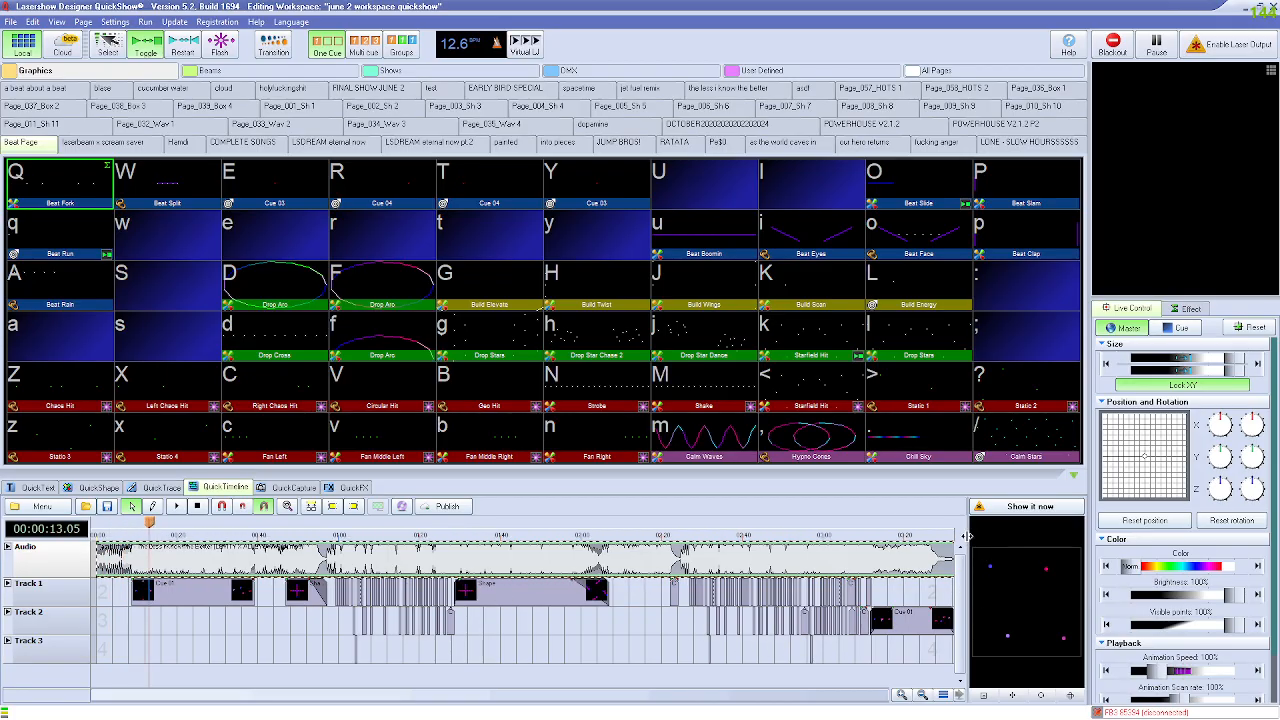
left_click_drag(968, 537, 740, 537)
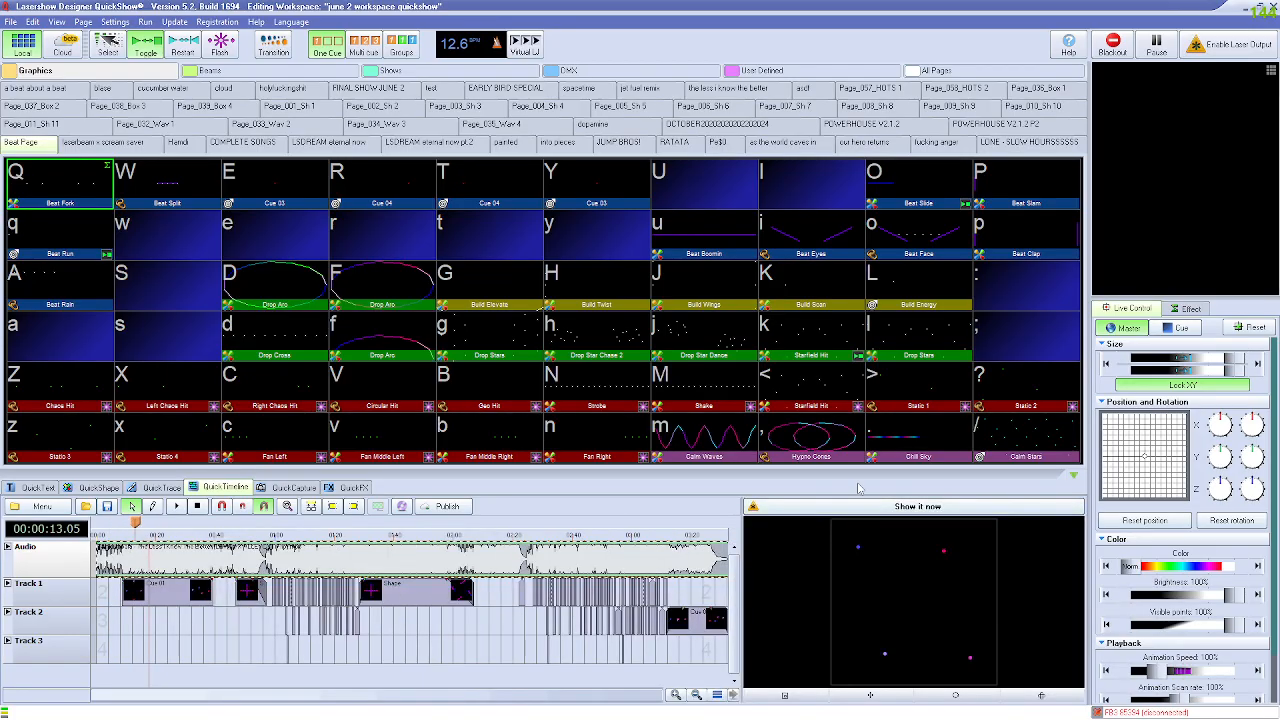
left_click_drag(857, 478, 857, 285)
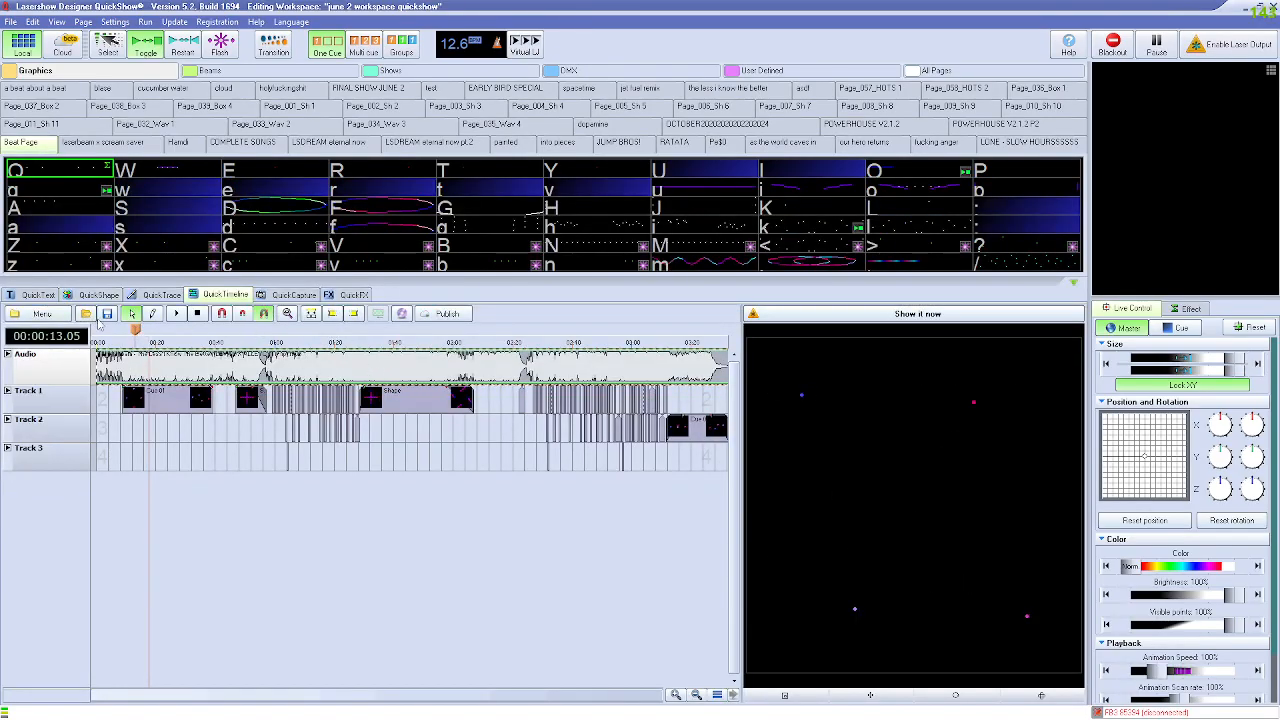
Step: Return the playhead to the start of the show and set the timeline volume to 42
left_click_drag(136, 330, 88, 330)
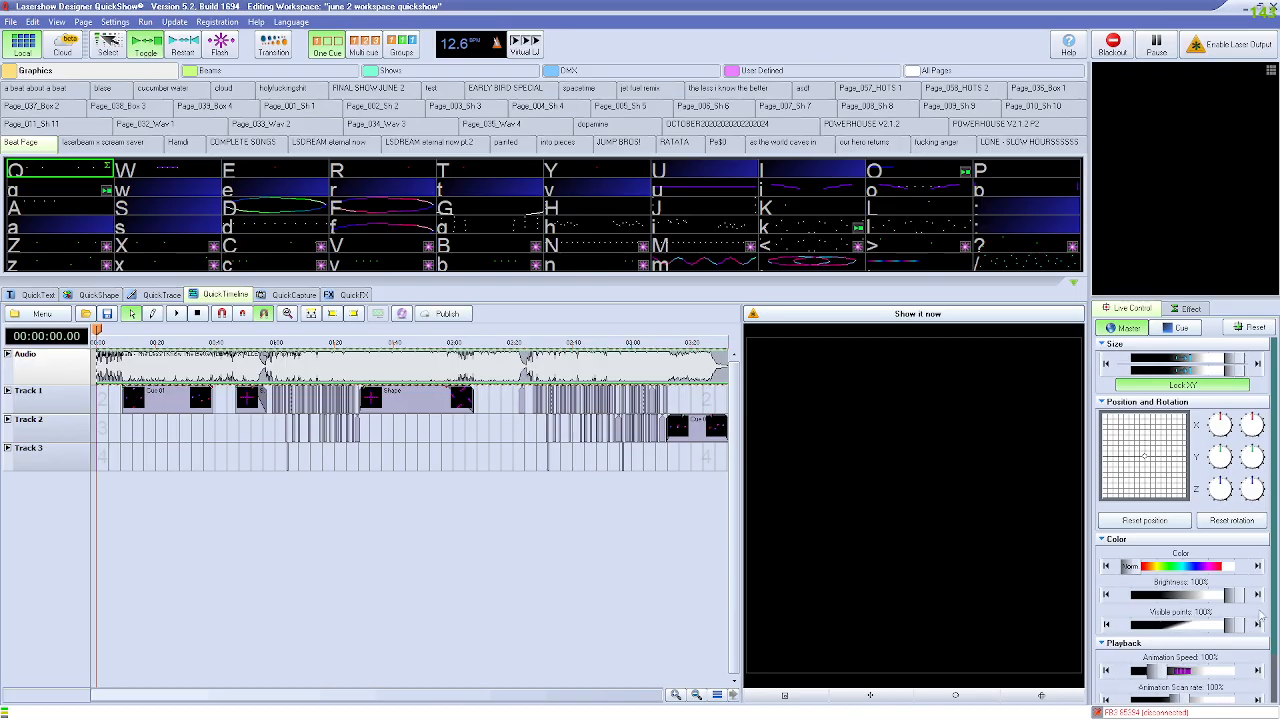
scroll(1268, 651, "down", 2)
left_click_drag(1226, 683, 1190, 683)
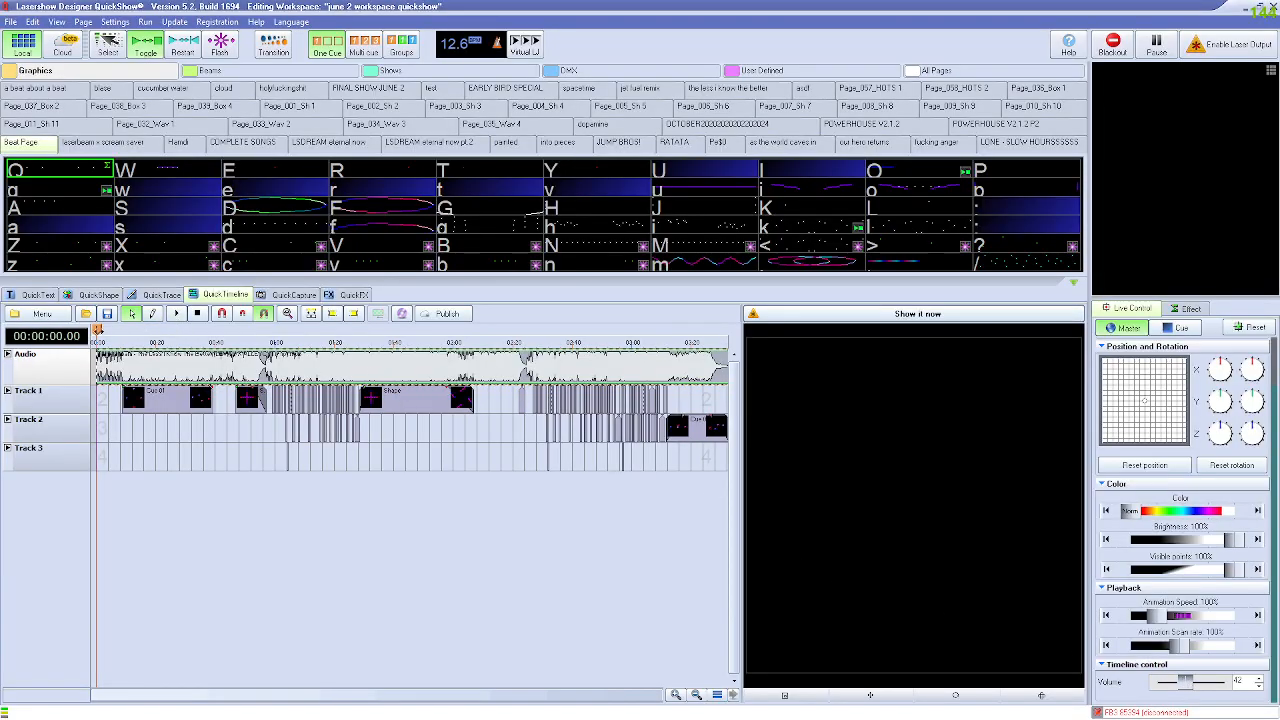
Step: Play excerpts of the existing show from the opening cue to about 1:19, and return the playhead to near the start
left_click_drag(98, 331, 128, 329)
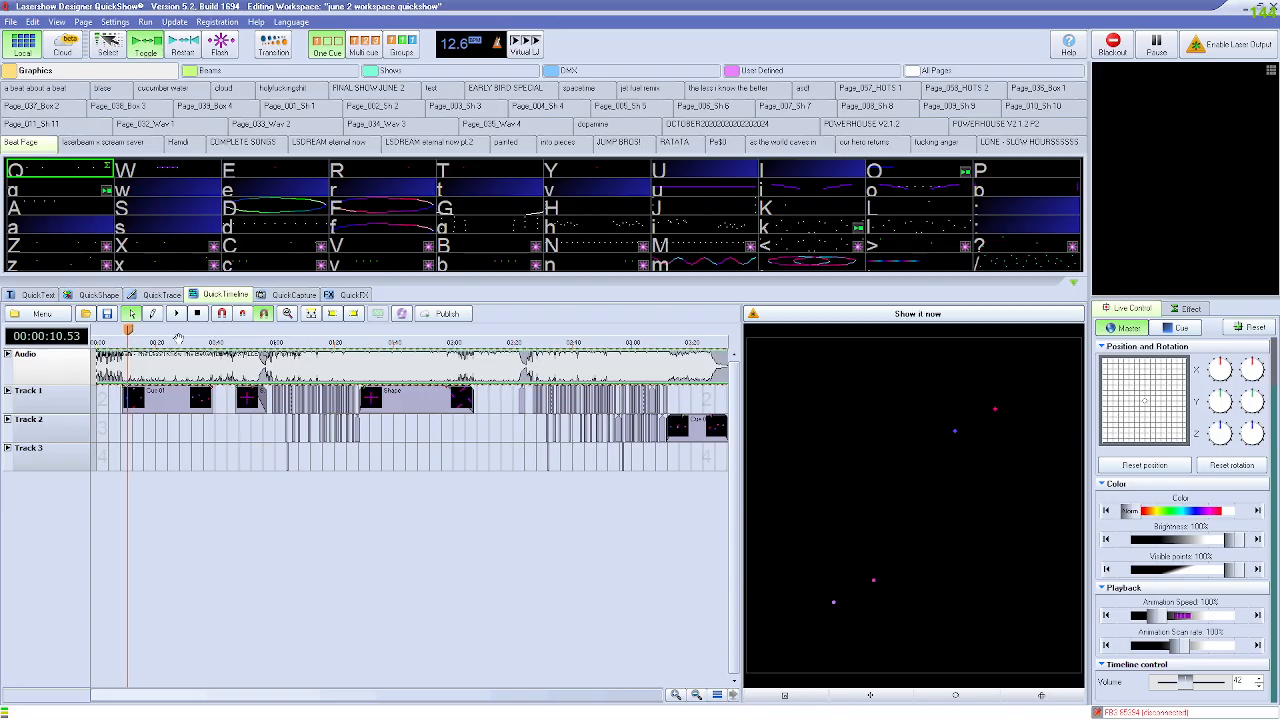
left_click(176, 314)
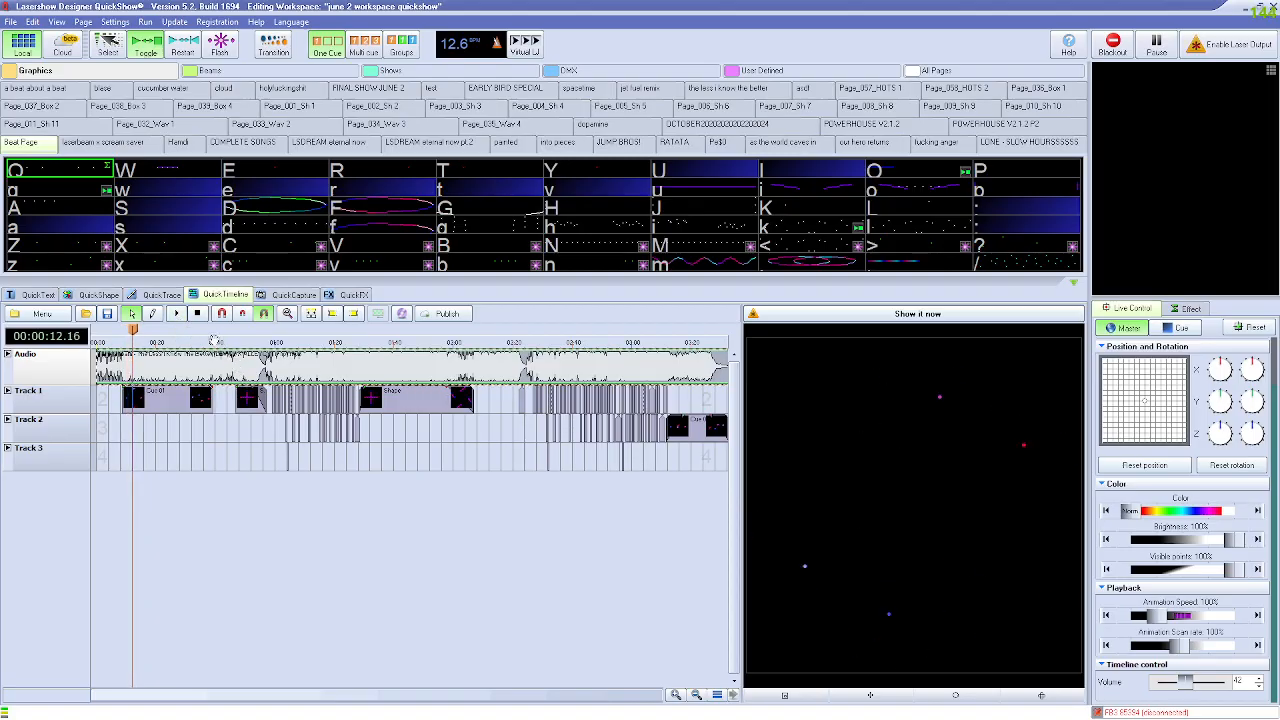
left_click_drag(140, 331, 211, 331)
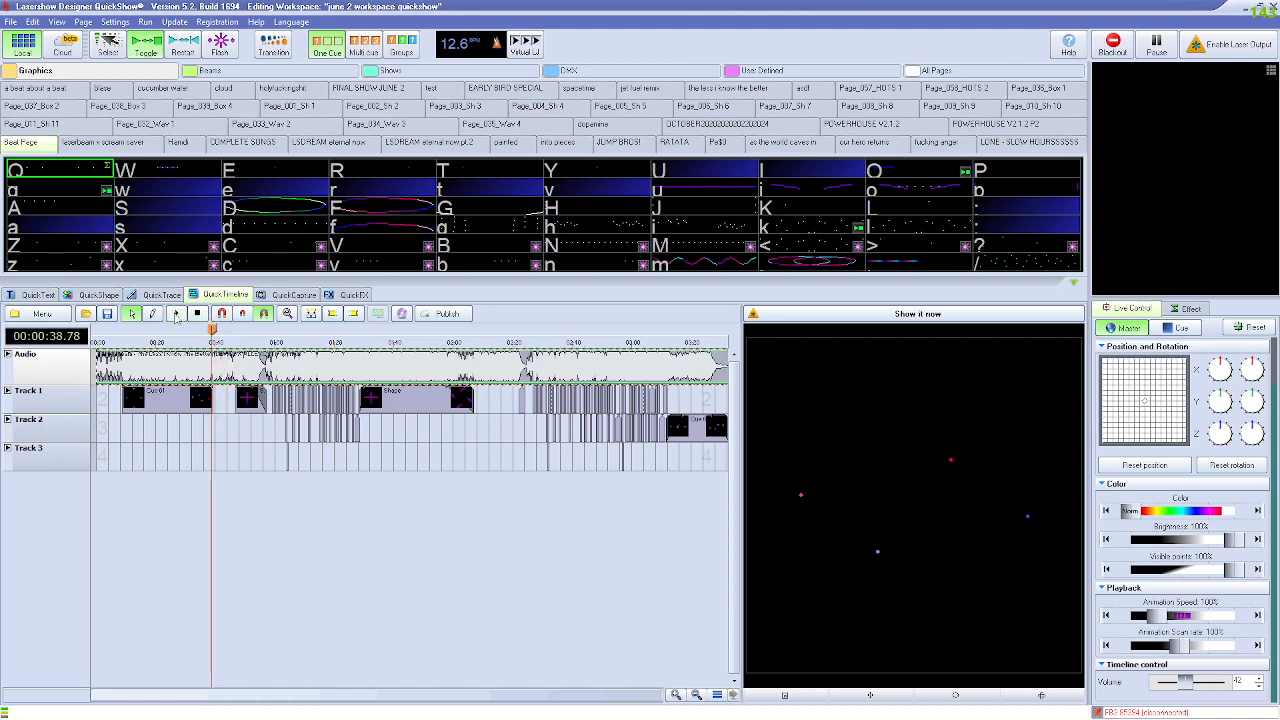
left_click(175, 317)
left_click(197, 314)
left_click_drag(218, 330, 236, 331)
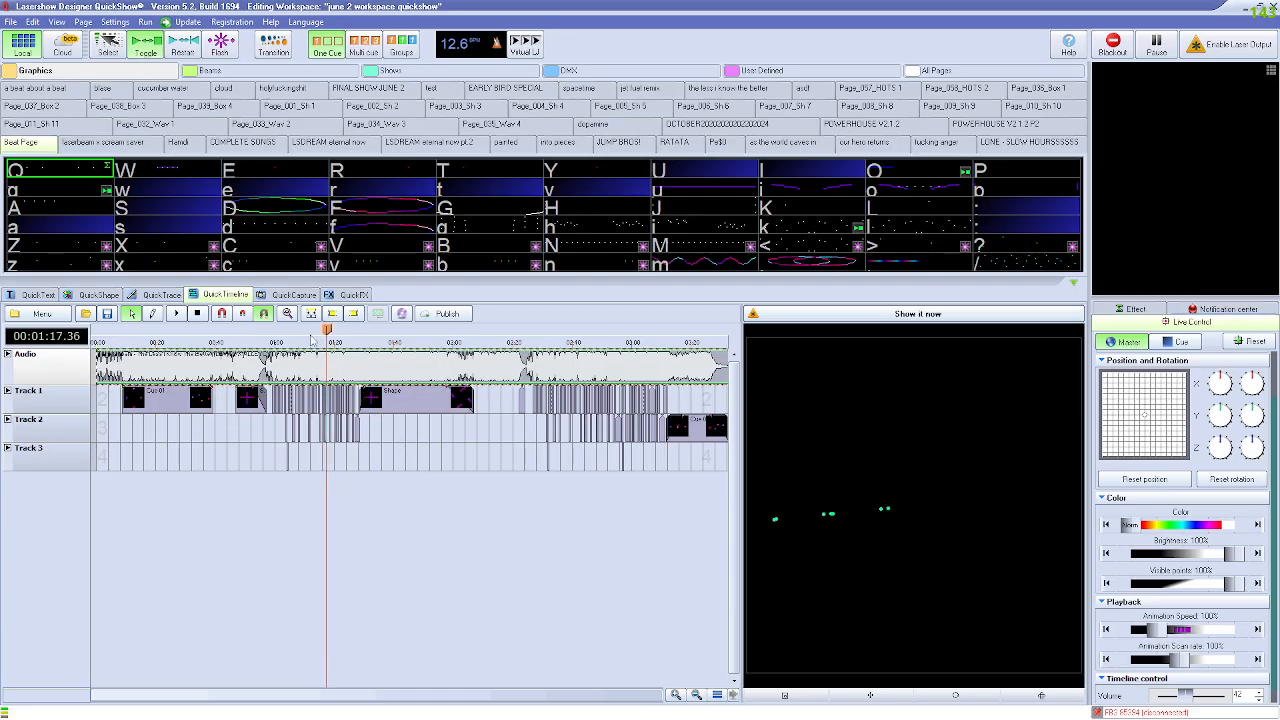
left_click(198, 314)
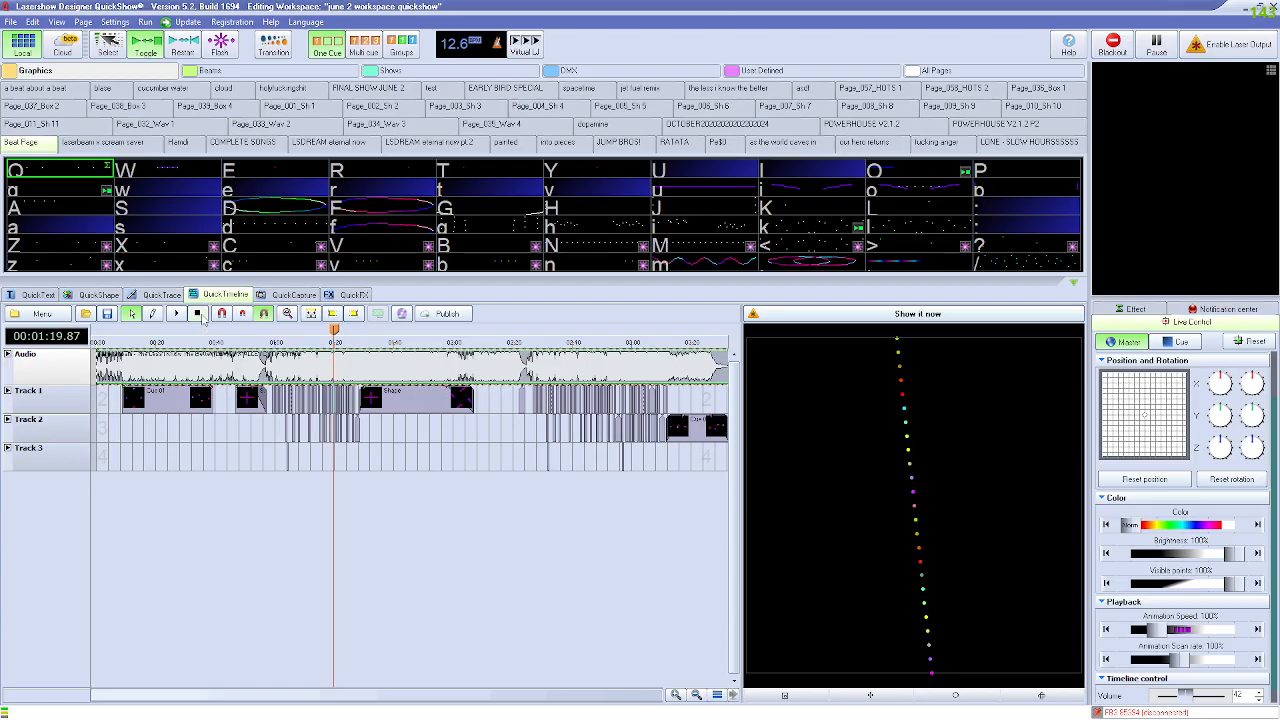
left_click_drag(334, 330, 103, 330)
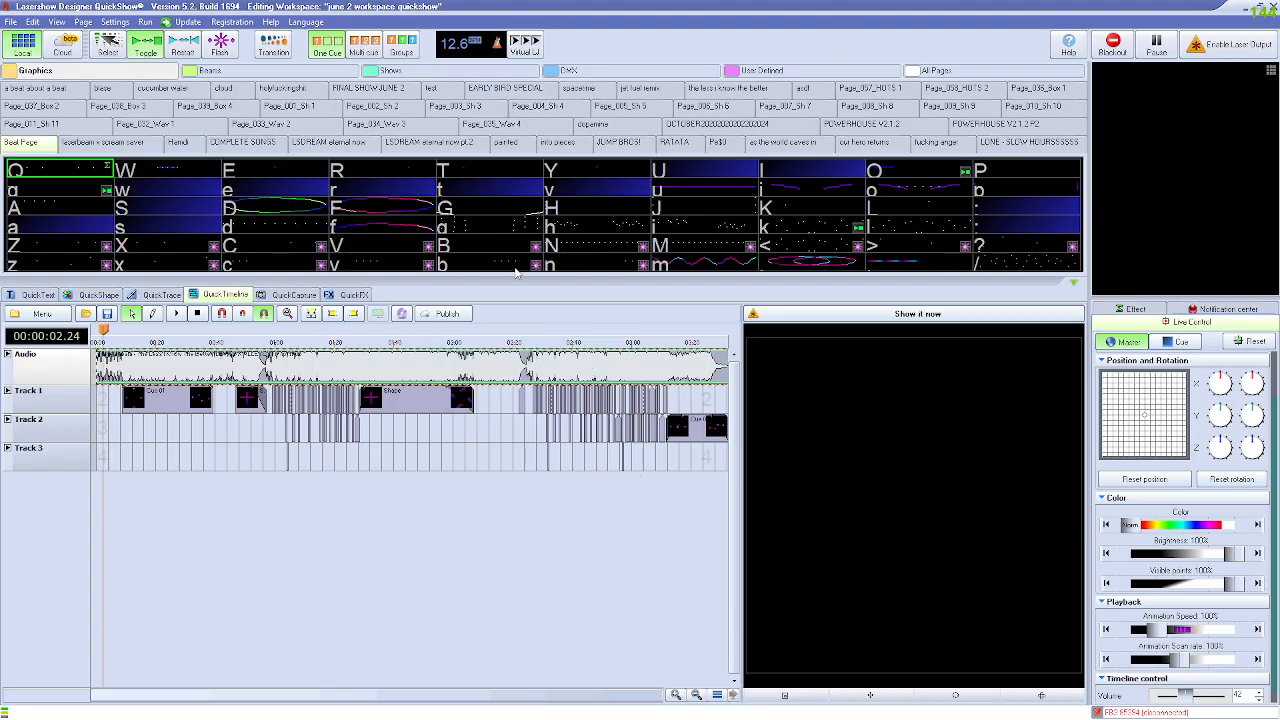
Step: Shrink the timeline area and its laser preview to give the cue grid more height and the tracks more width
left_click_drag(511, 281, 742, 469)
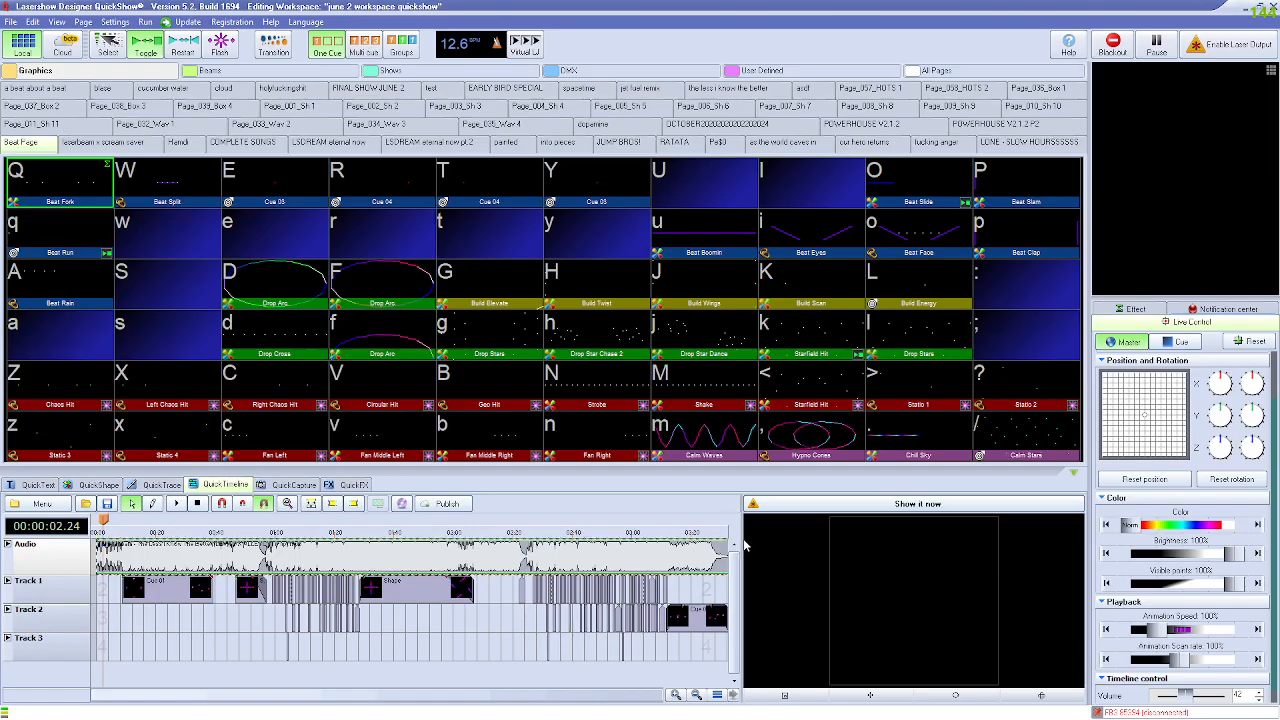
left_click_drag(742, 545, 858, 527)
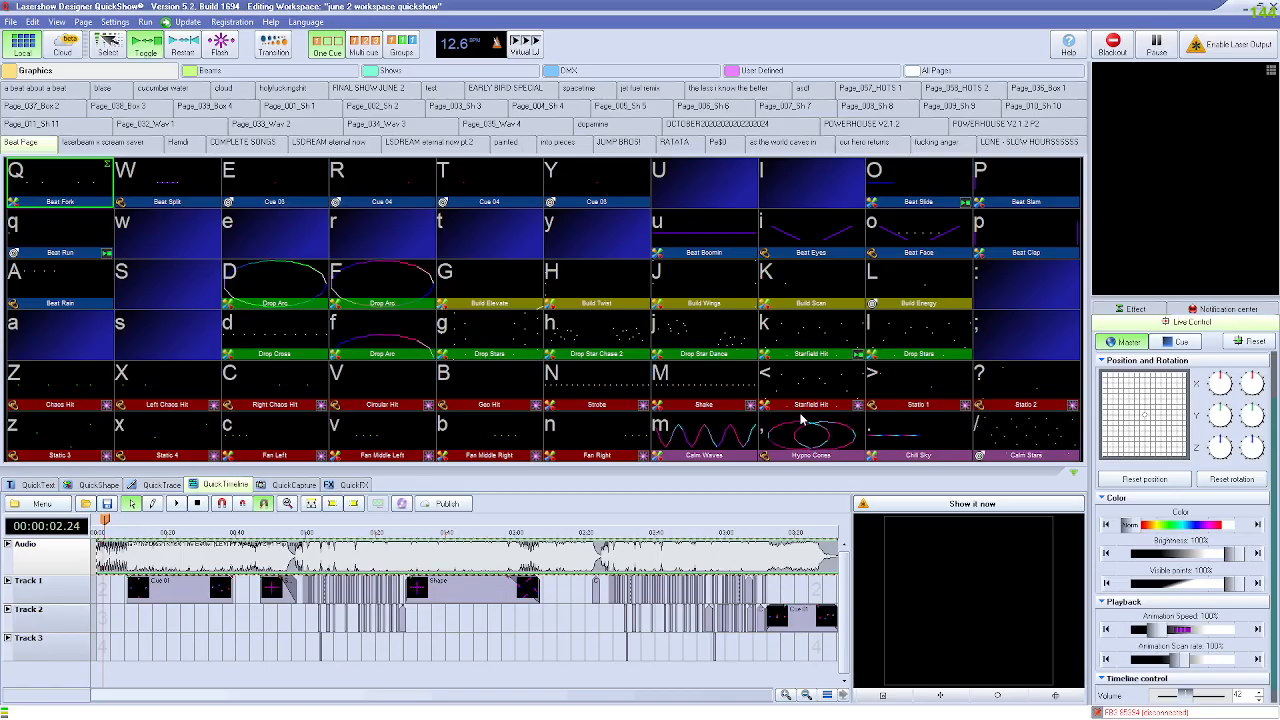
Step: Add a new cue page named "reddit" to the workspace
left_click(1020, 148)
right_click(1020, 148)
left_click(1055, 152)
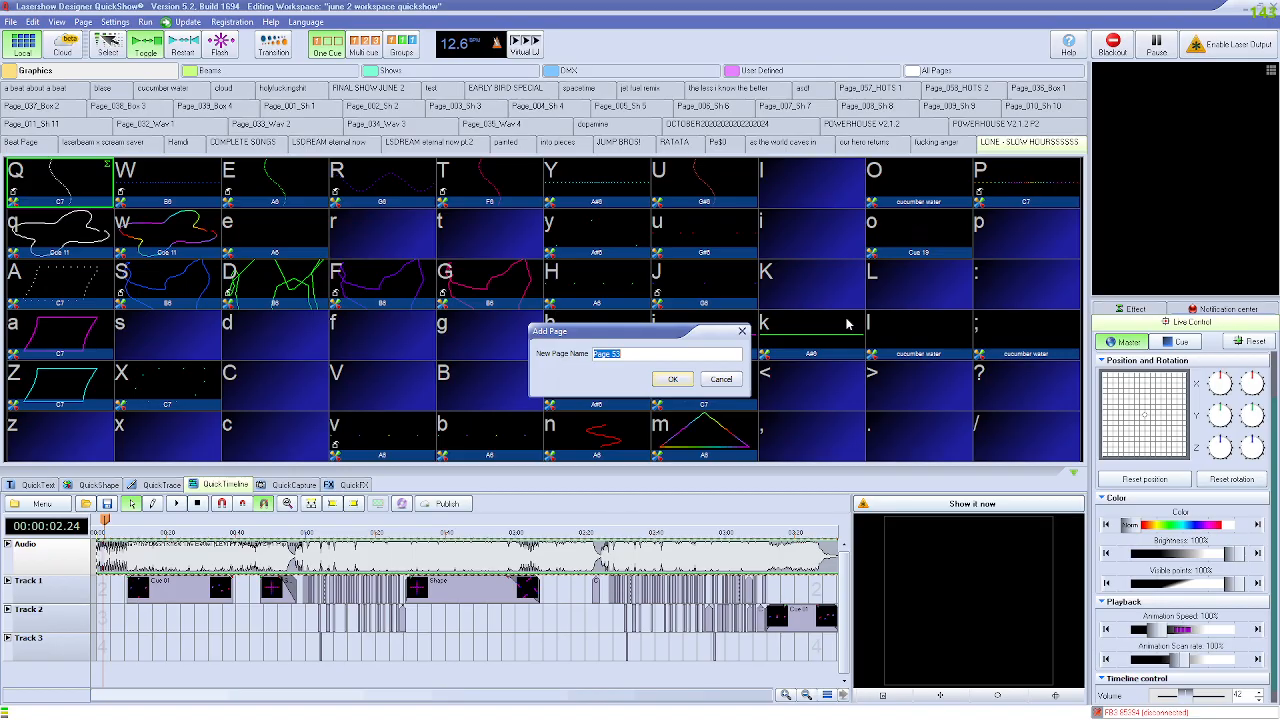
type("nneddit")
key("Return")
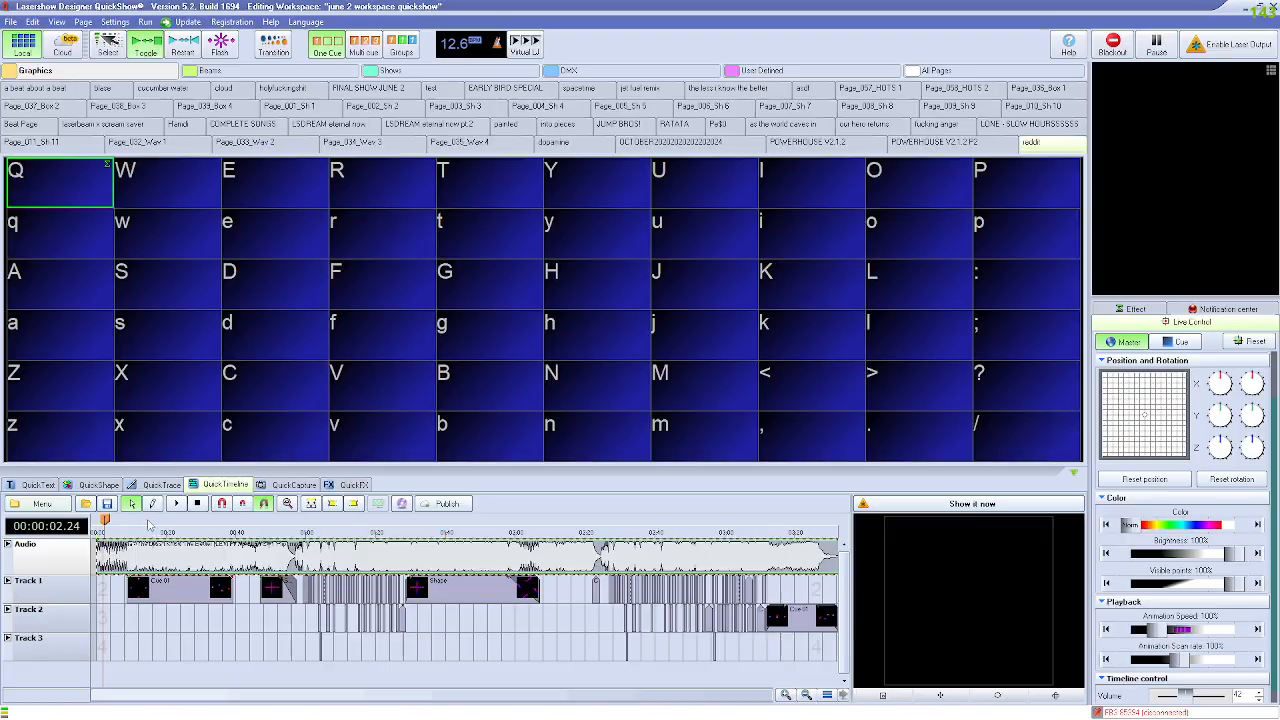
Step: Create a new empty show in the timeline
left_click(42, 503)
mouse_move(47, 528)
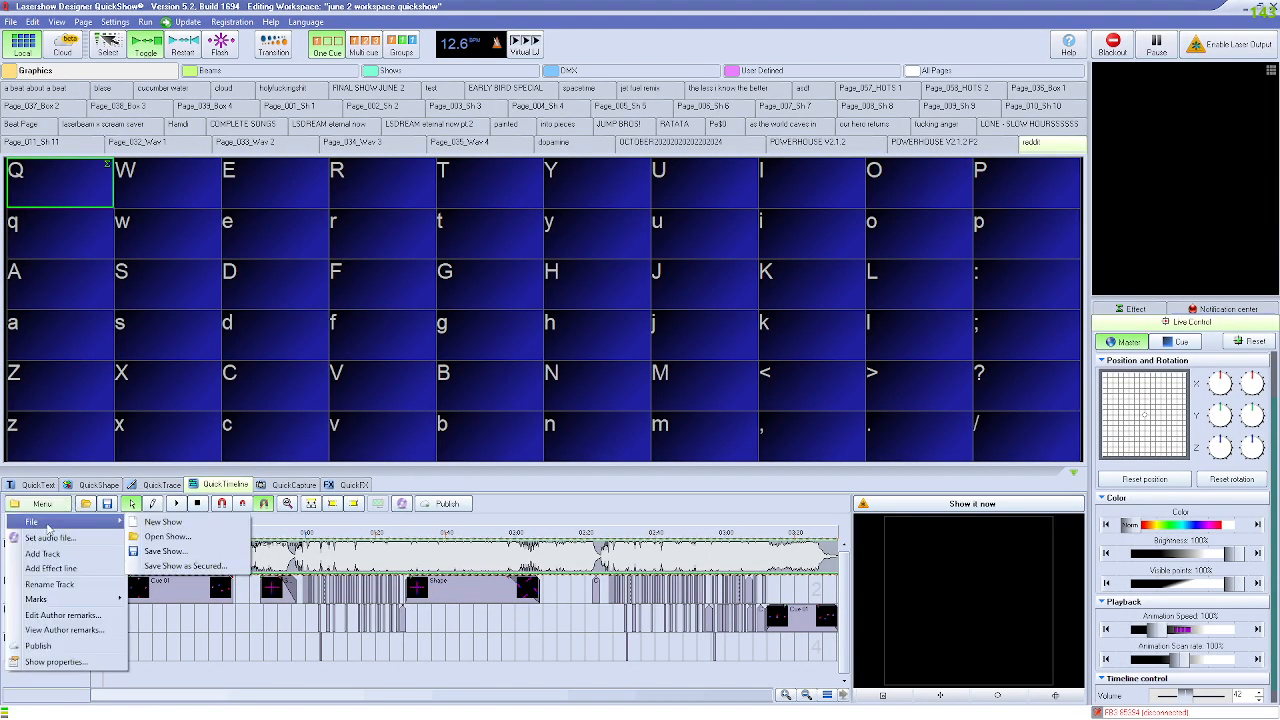
left_click(163, 521)
left_click_drag(181, 518, 69, 521)
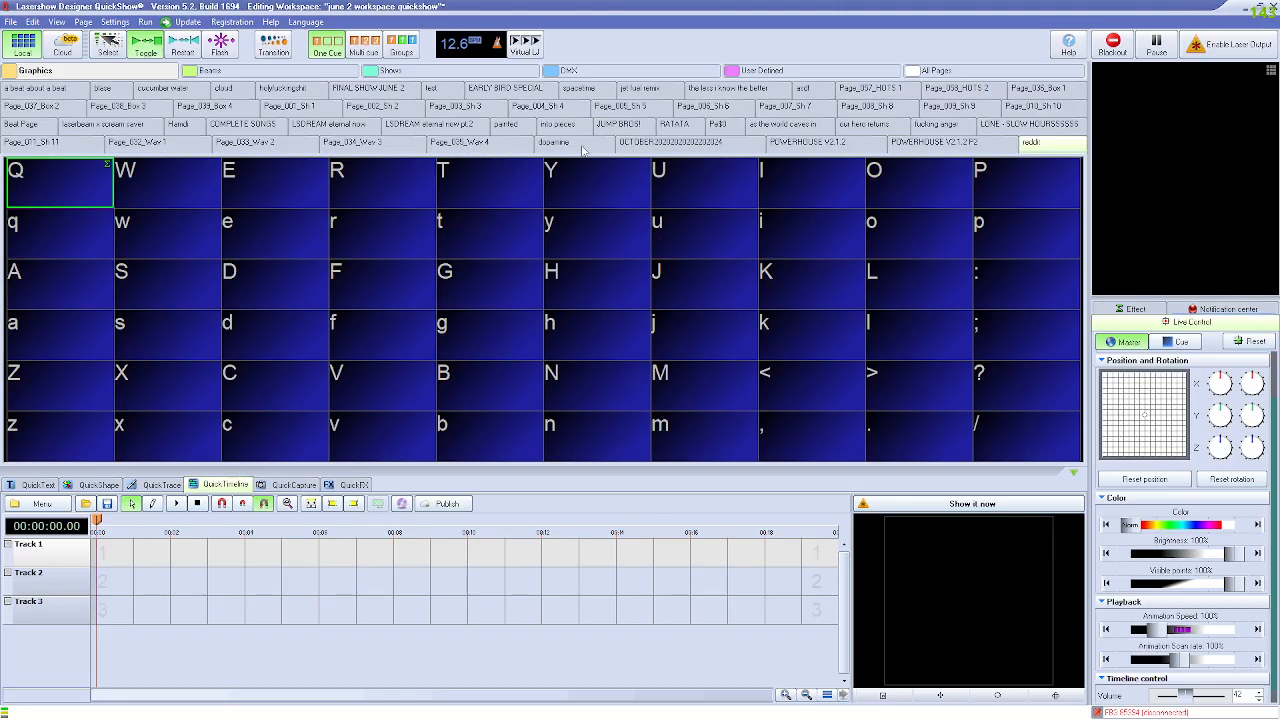
Step: Set the Subtronics - Into Pieces MP3 from Downloads as the show's audio file, and play it briefly
left_click(42, 503)
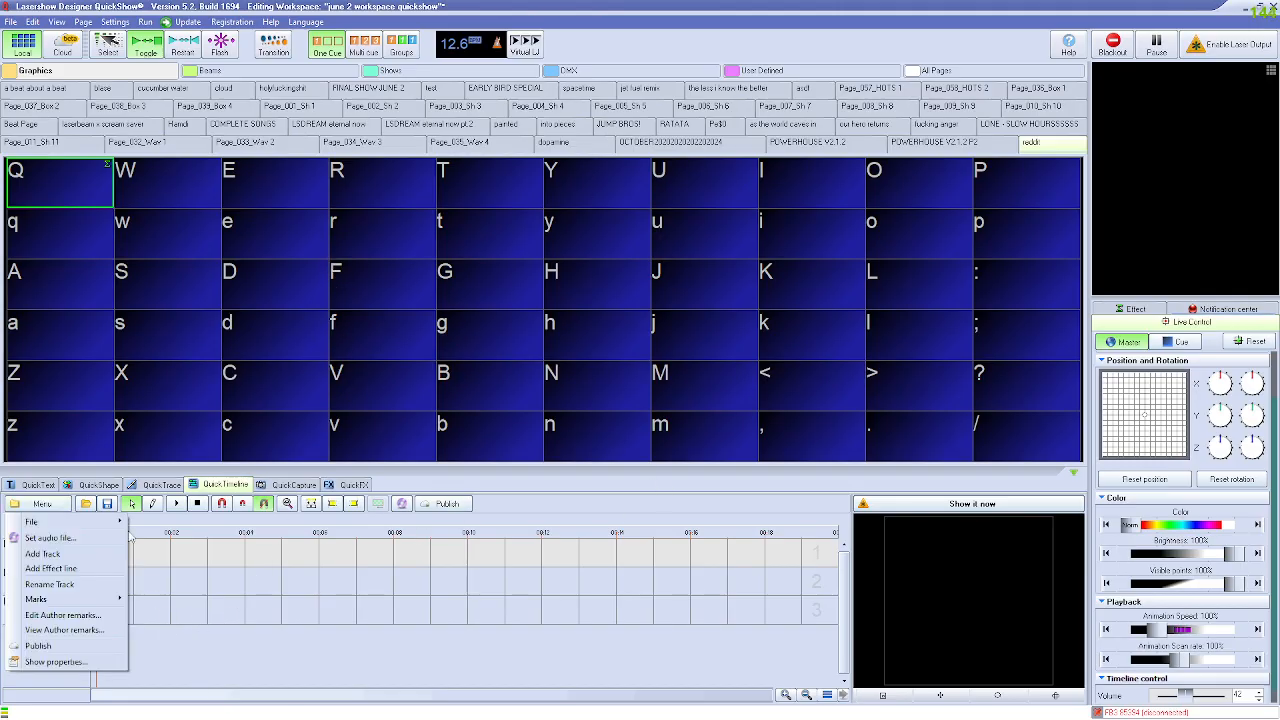
left_click(100, 538)
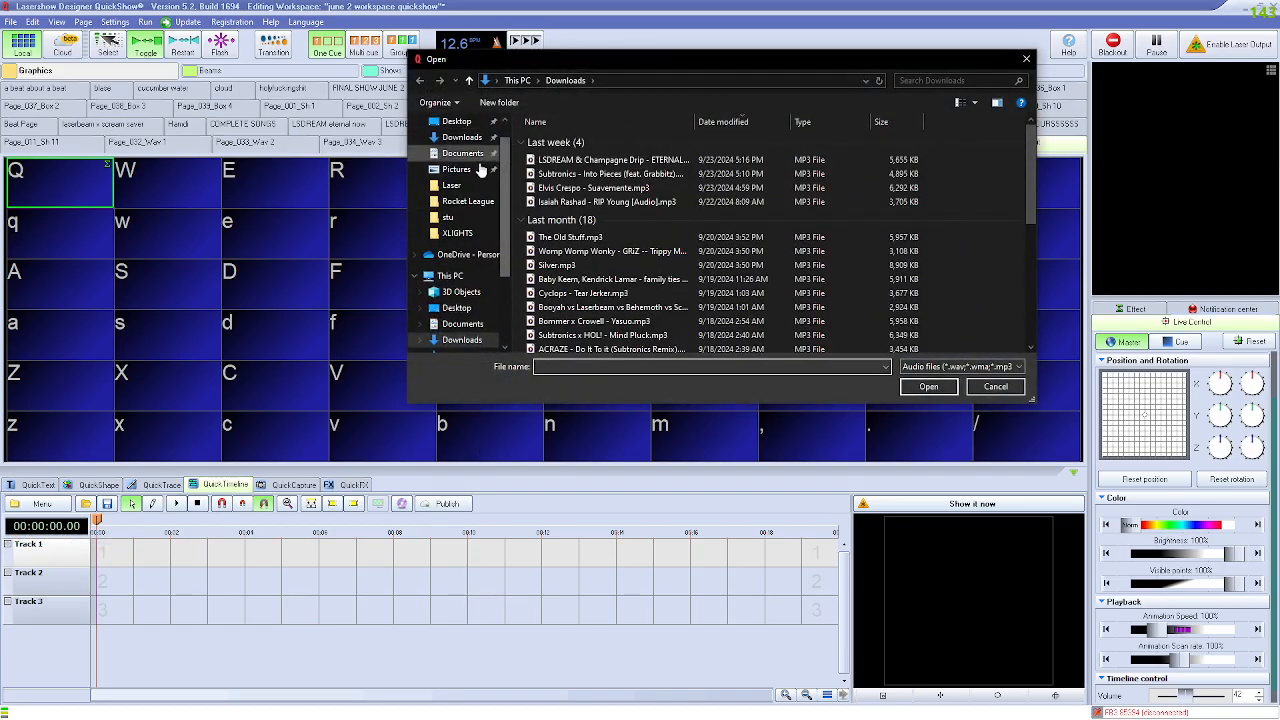
left_click(451, 139)
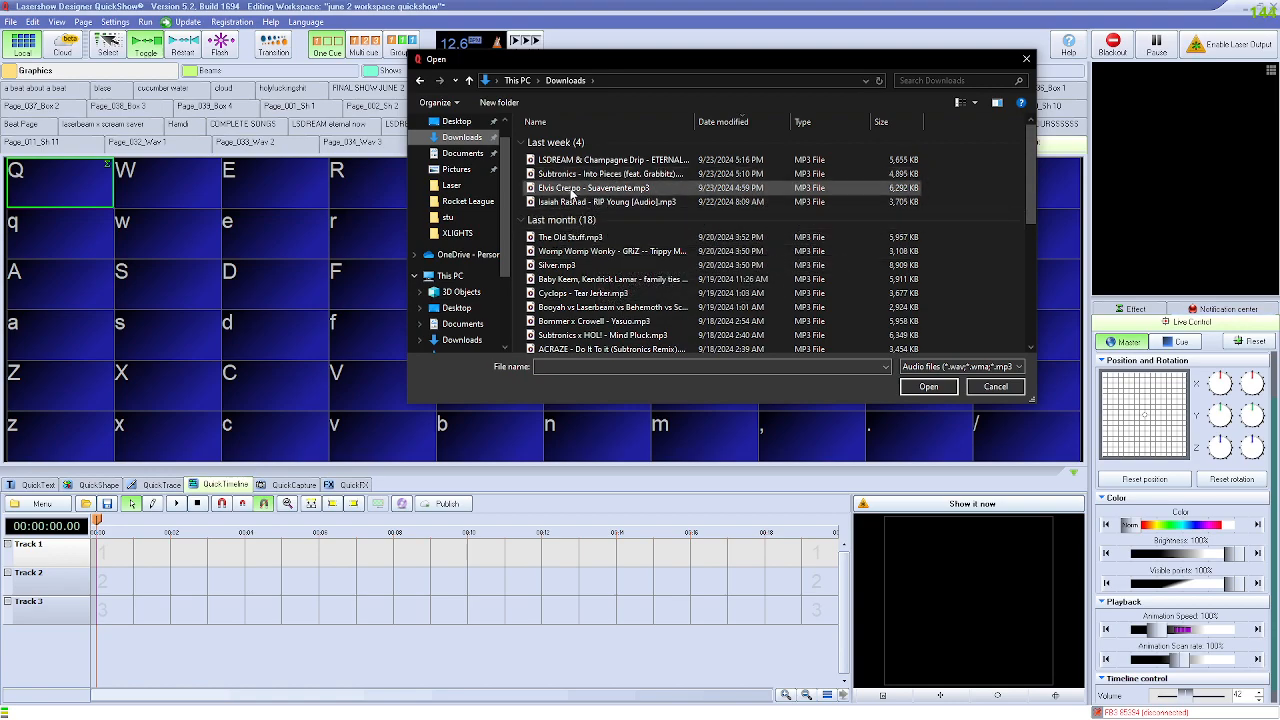
left_click(633, 173)
left_click(928, 386)
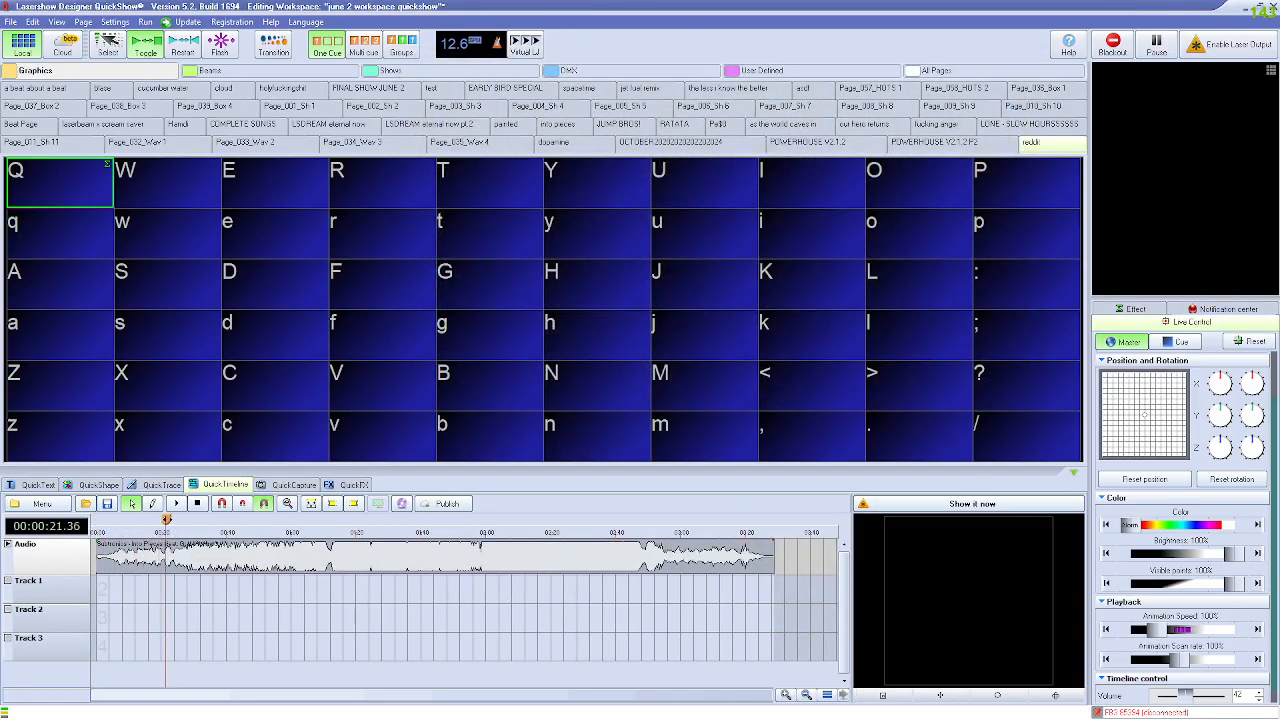
left_click(176, 504)
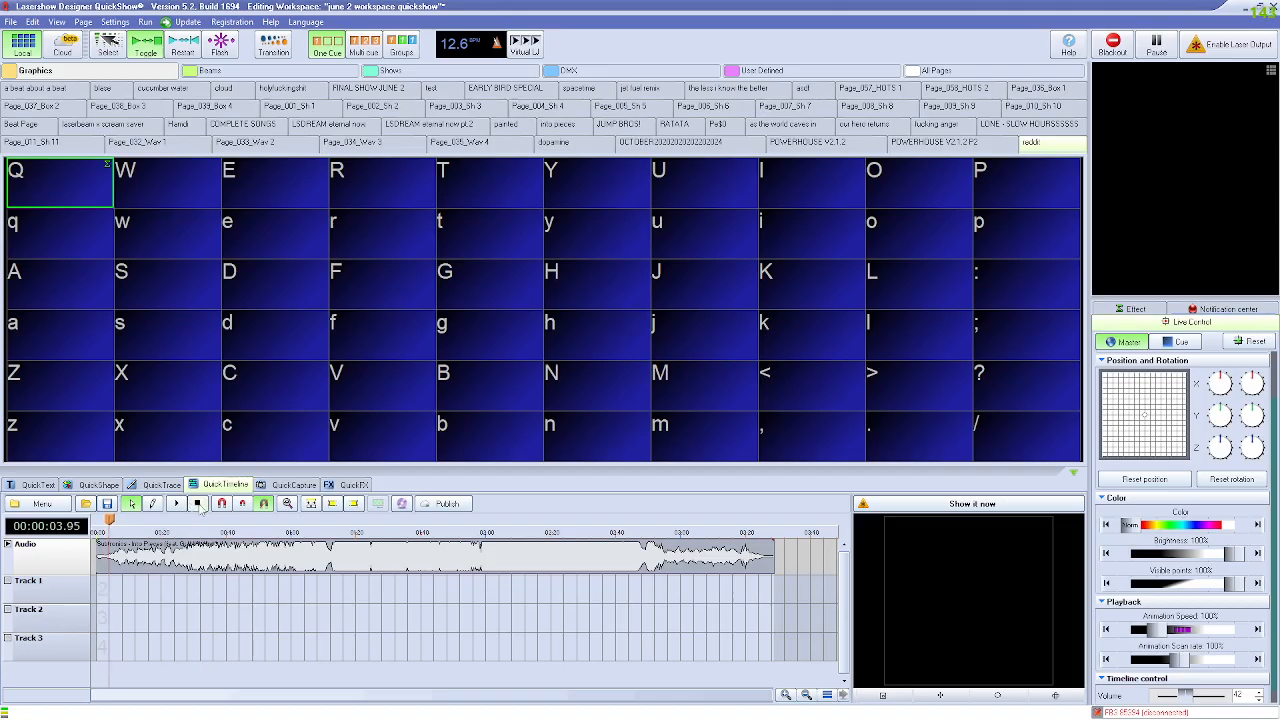
left_click(197, 504)
Step: Start a new shape cue in the empty Q slot and reposition the Advanced Shape editor window
right_click(62, 183)
mouse_move(200, 191)
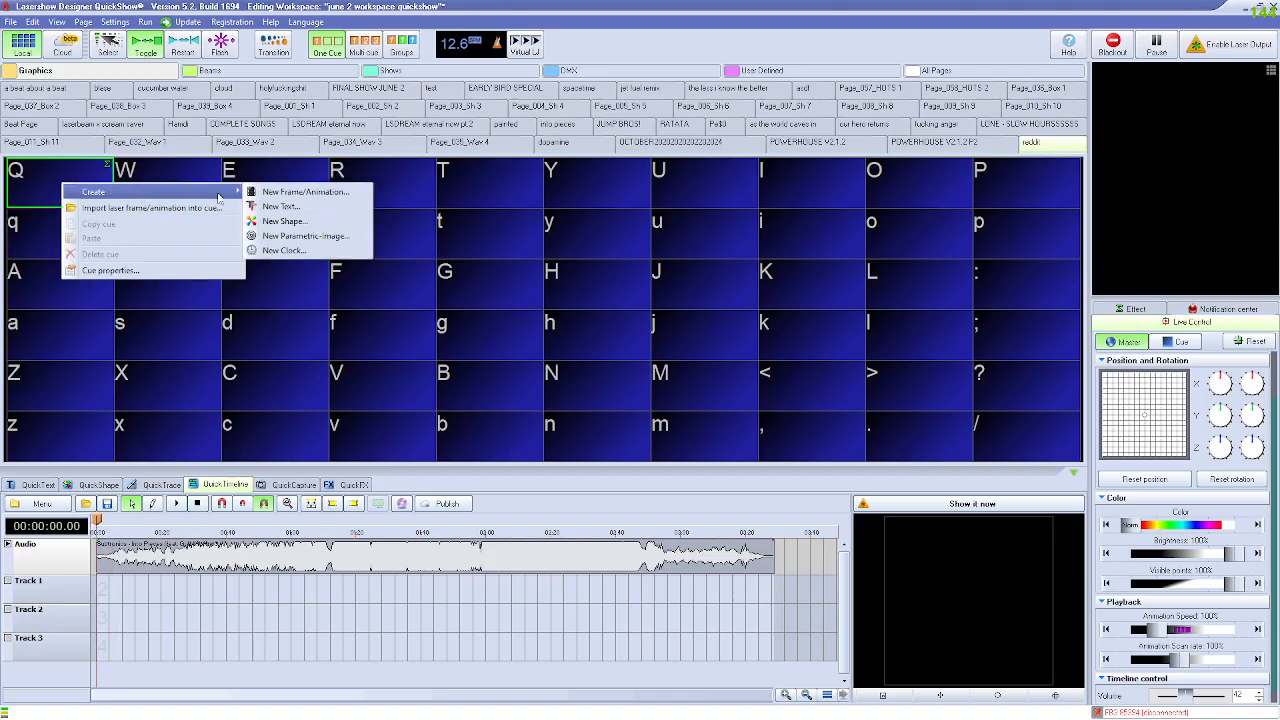
left_click(304, 222)
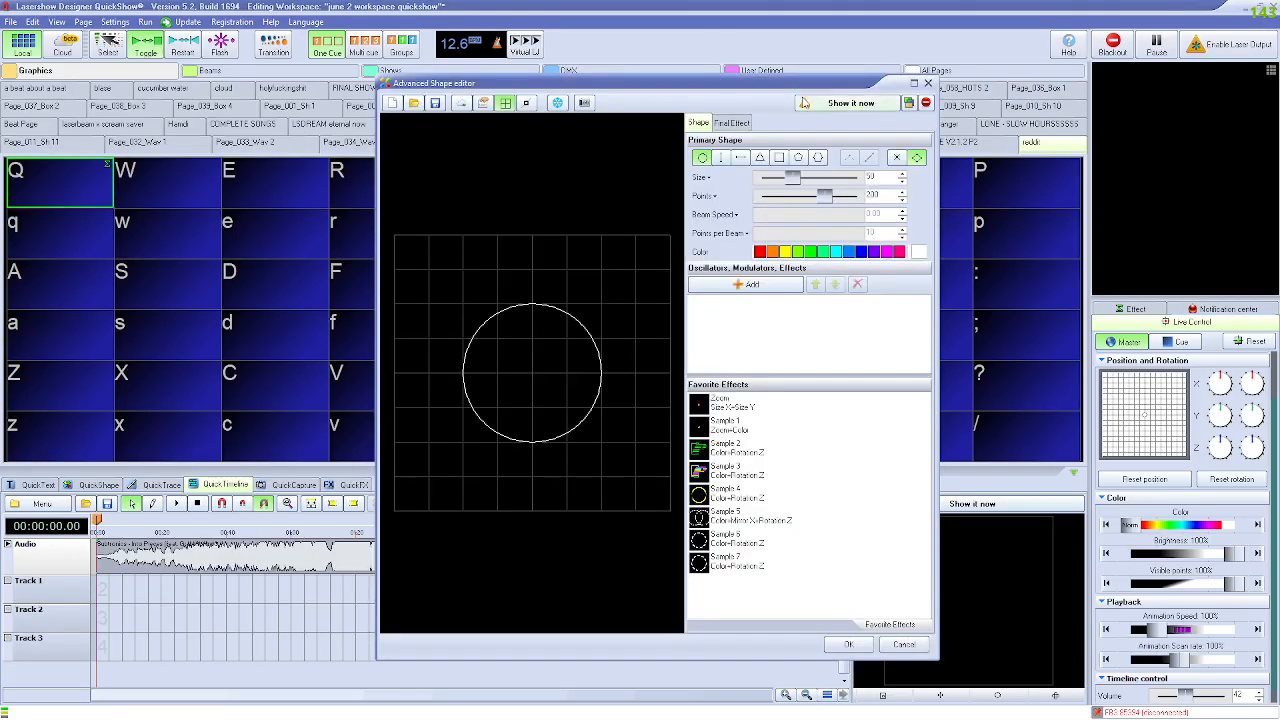
left_click_drag(662, 90, 743, 56)
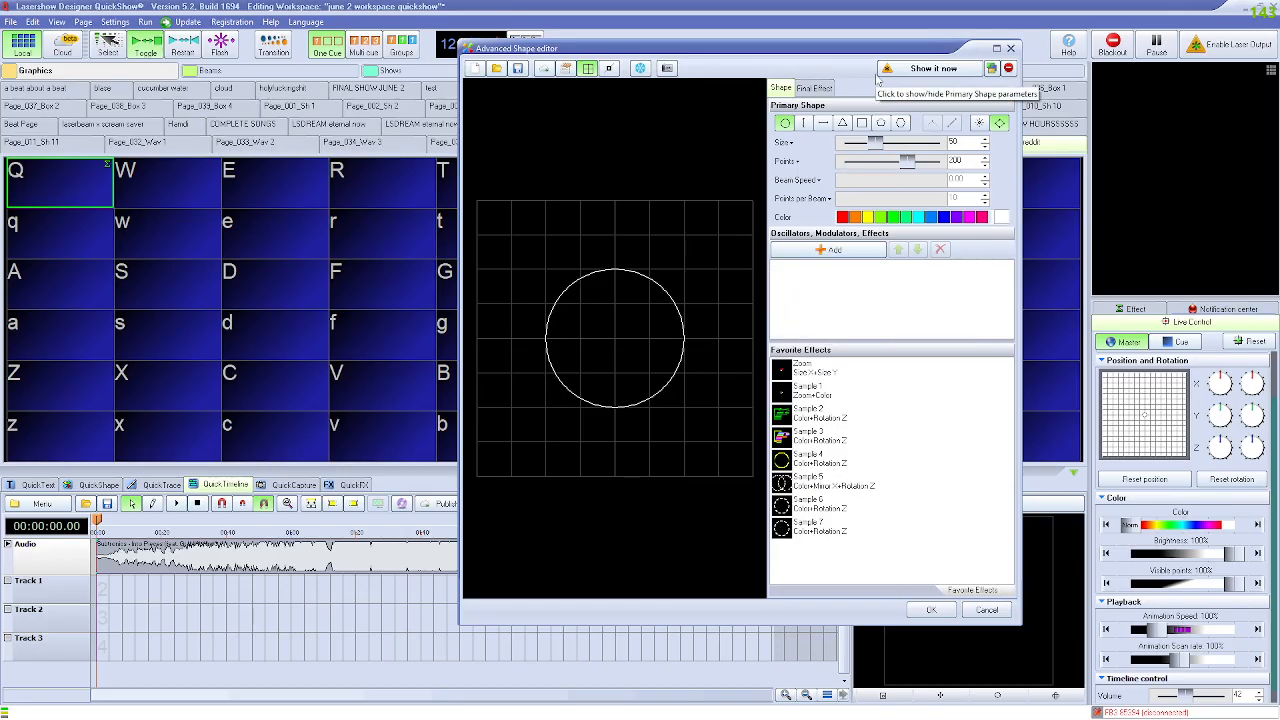
left_click_drag(778, 50, 680, 95)
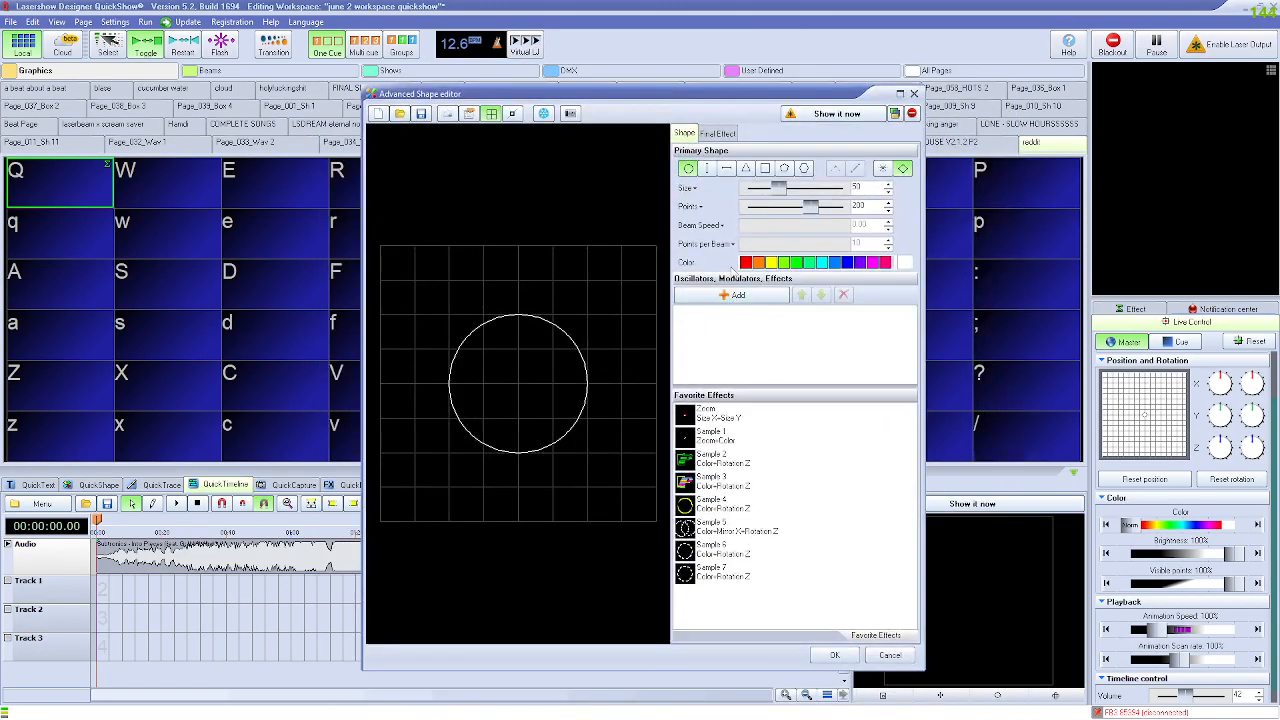
Step: Try each primary shape, including the lines, triangle, square and polygons, and return to the circle
left_click(707, 169)
left_click(744, 169)
left_click(713, 168)
left_click(690, 170)
left_click(707, 168)
left_click(727, 168)
left_click(745, 168)
left_click(765, 168)
left_click(784, 168)
left_click(804, 168)
left_click(688, 169)
Step: Try rendering the circle as separate beams with 25 points, and close the shape editor without saving
left_click(883, 169)
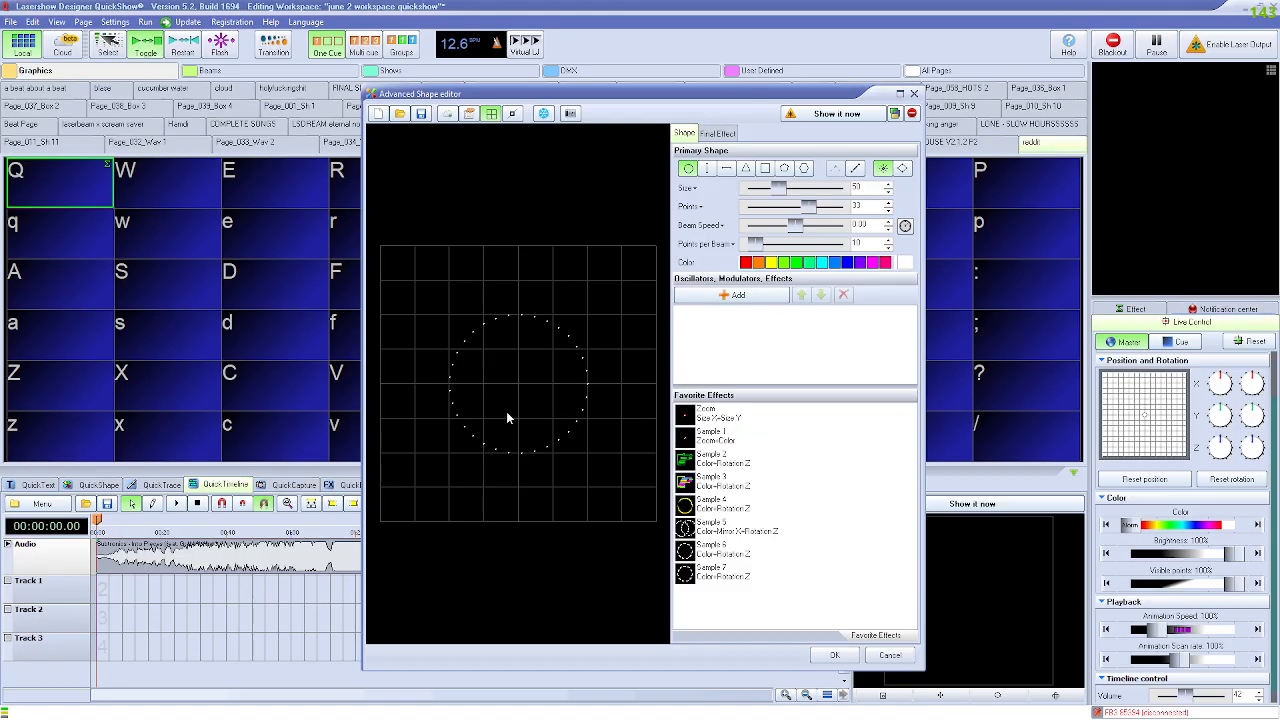
left_click(866, 207)
mouse_move(808, 207)
left_mouse_down()
mouse_move(760, 210)
mouse_move(793, 214)
left_mouse_up()
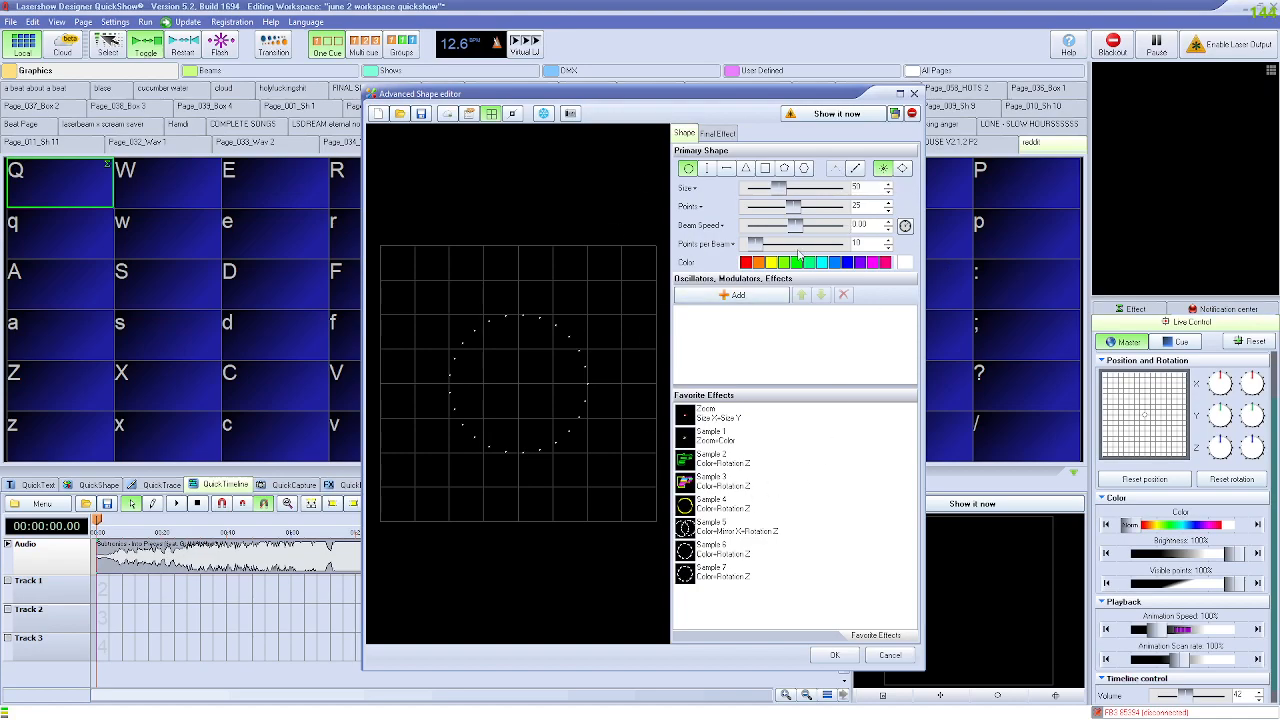
left_click(913, 93)
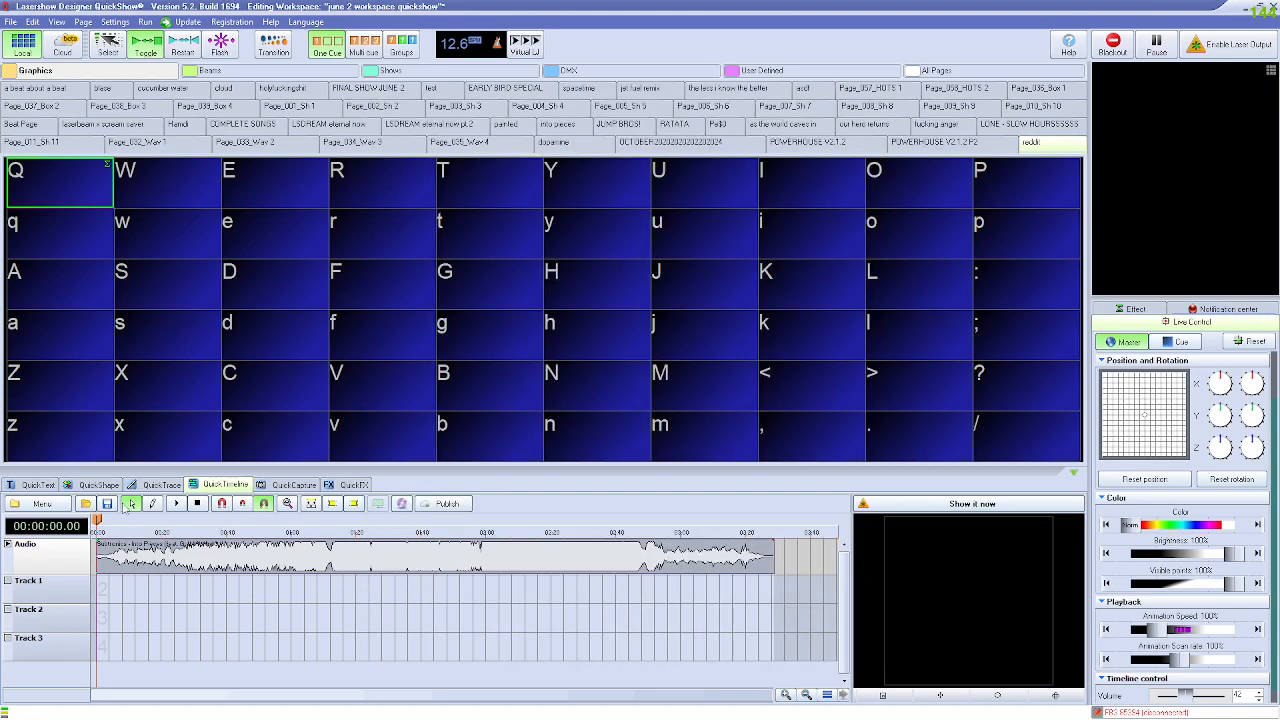
Step: Listen to the song from about 0:53 and replay the passage around 1:13 to locate the drop
left_click_drag(100, 518, 268, 520)
left_click(177, 504)
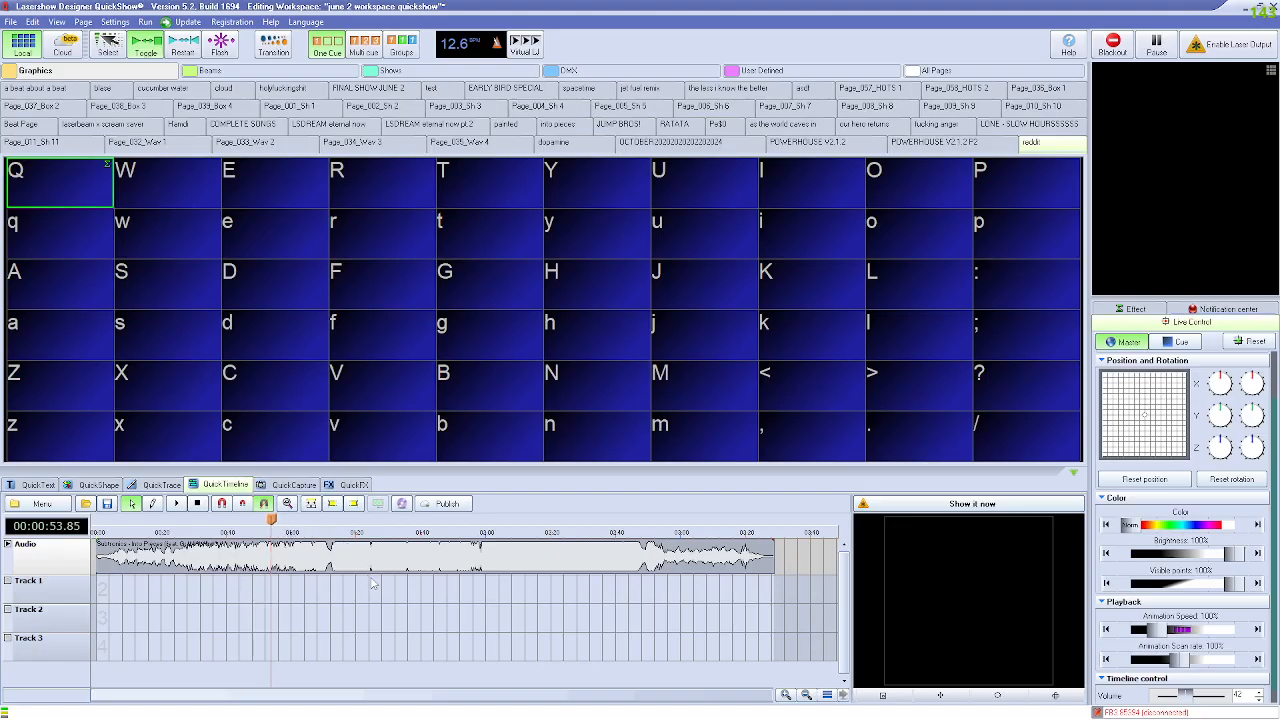
left_click(314, 545)
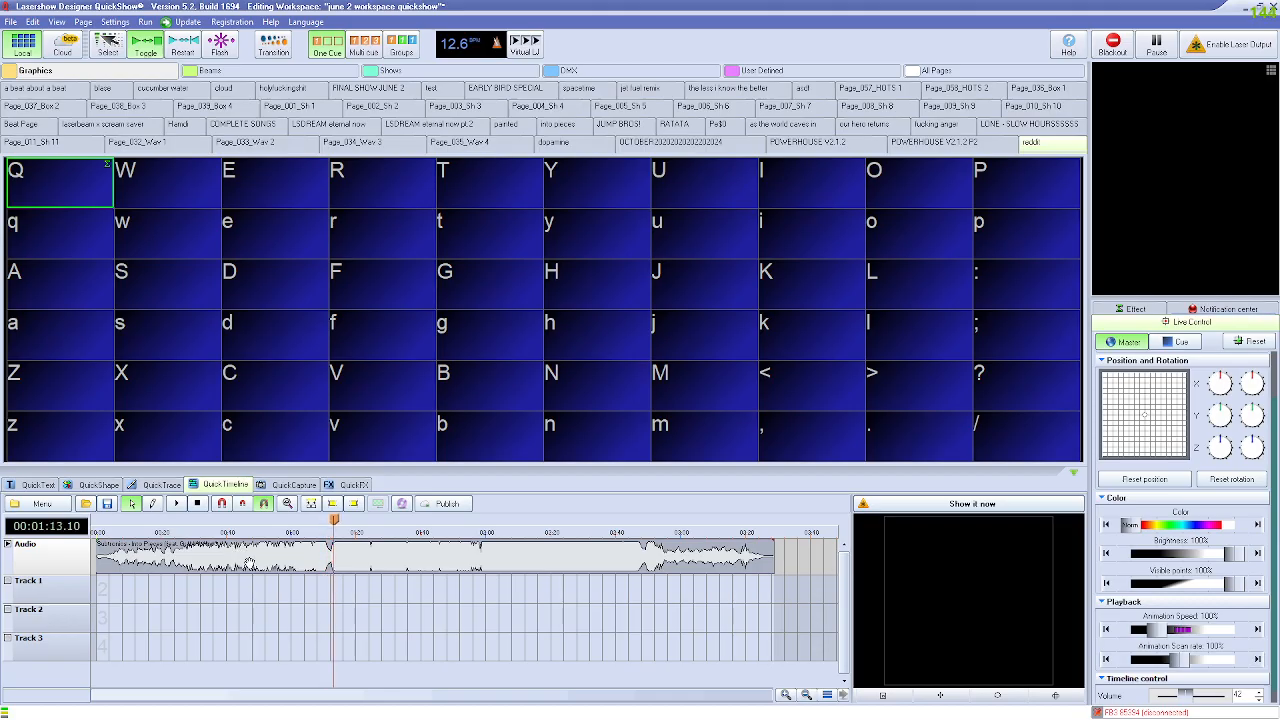
left_click(199, 505)
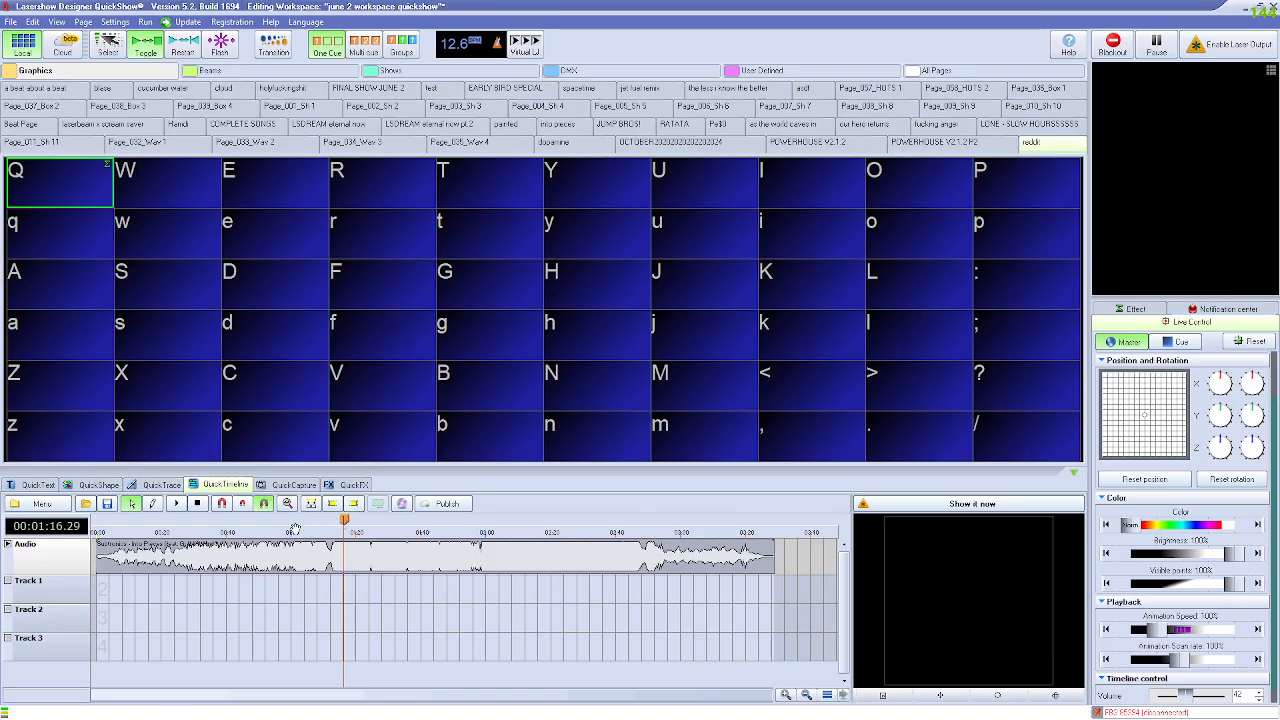
left_click(347, 527)
left_click_drag(346, 521, 331, 521)
left_click(176, 505)
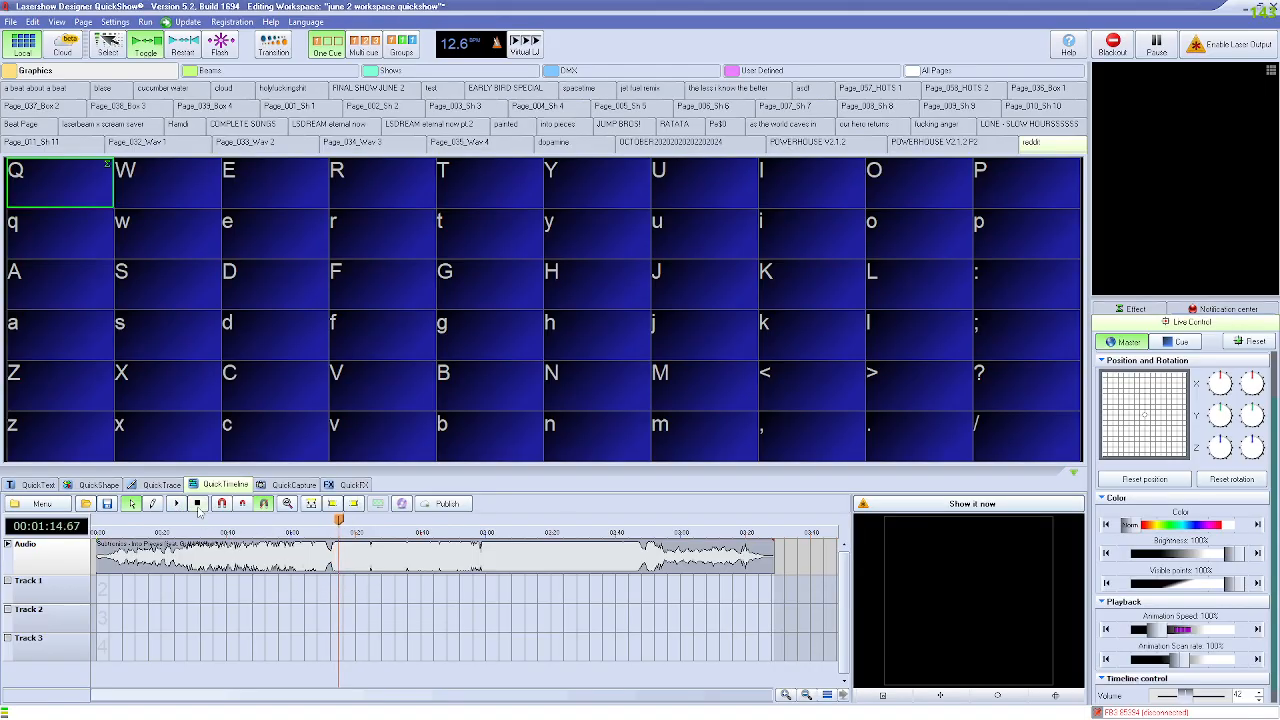
Step: Stop the song and start a shape cue in the empty Q slot as a horizontal line of separate beams with 6 points
left_click(199, 506)
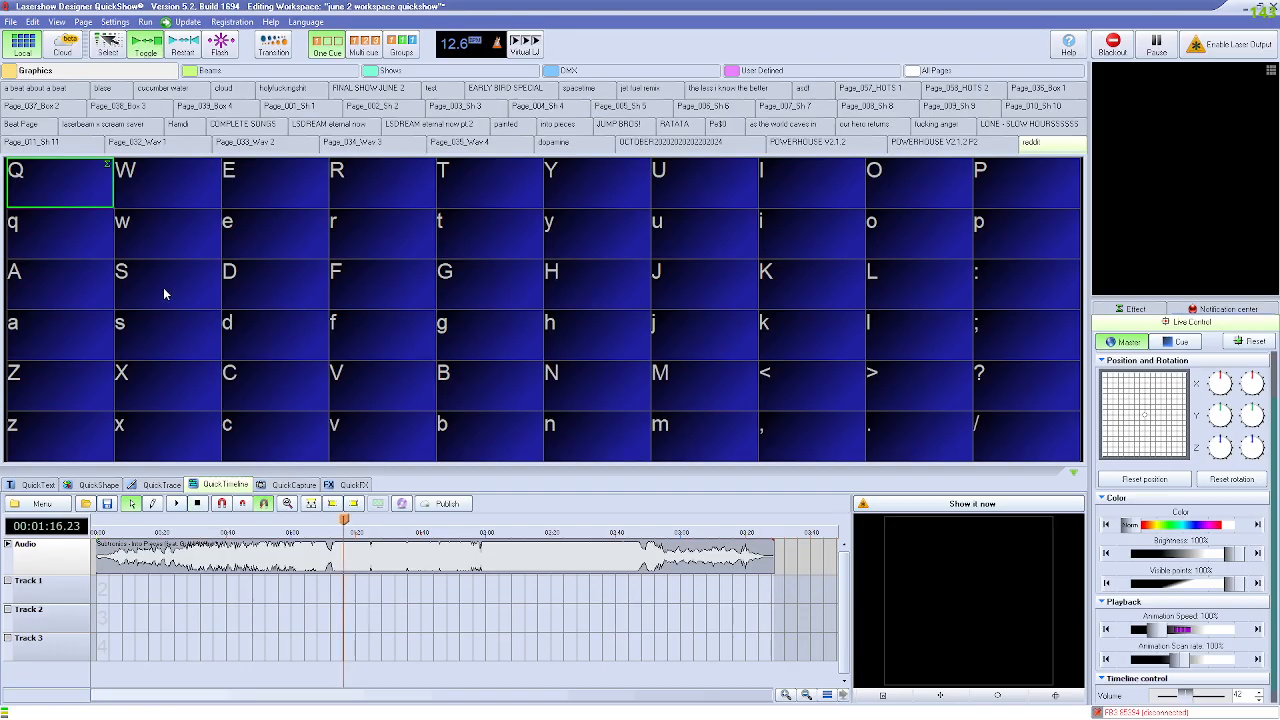
right_click(96, 183)
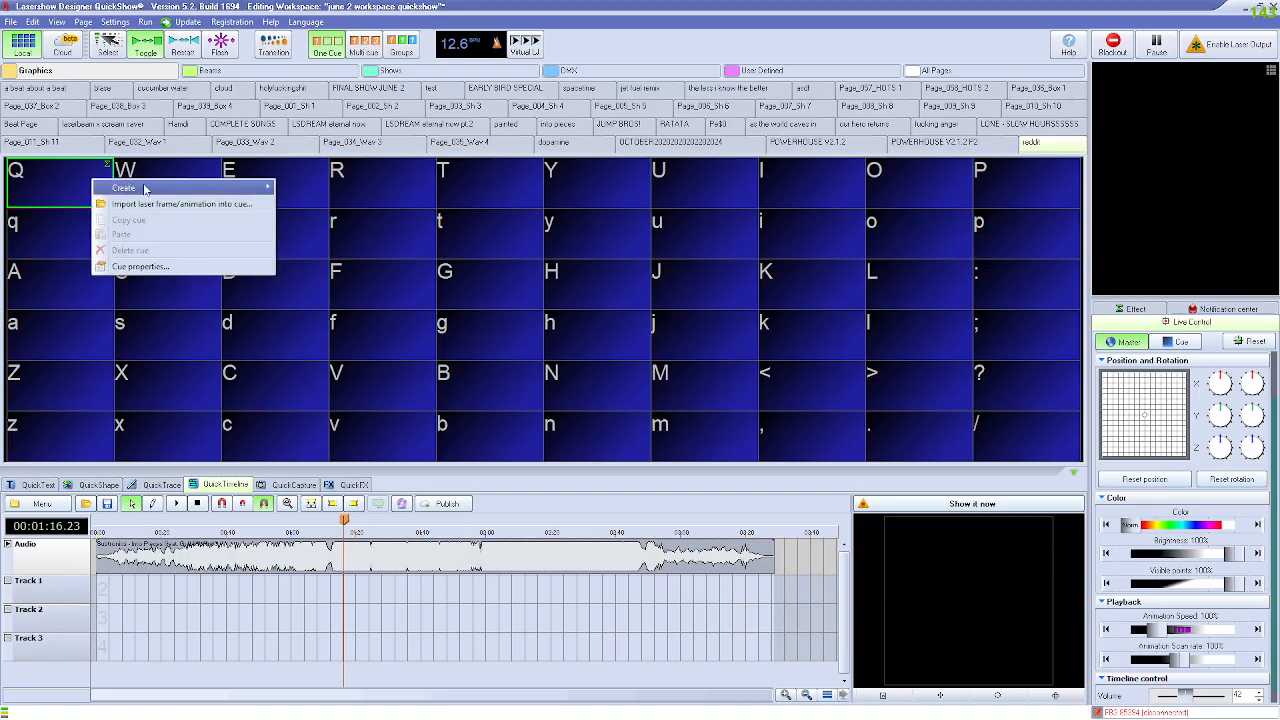
mouse_move(153, 189)
left_click(316, 219)
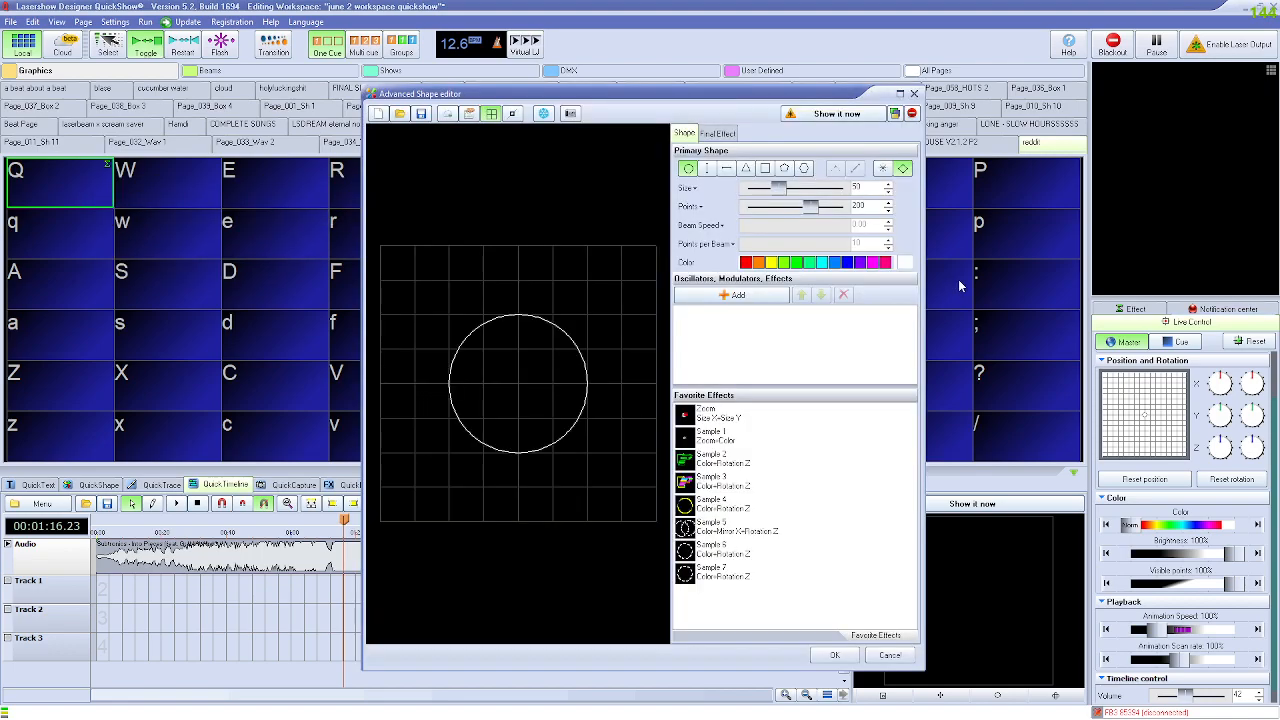
left_click(727, 168)
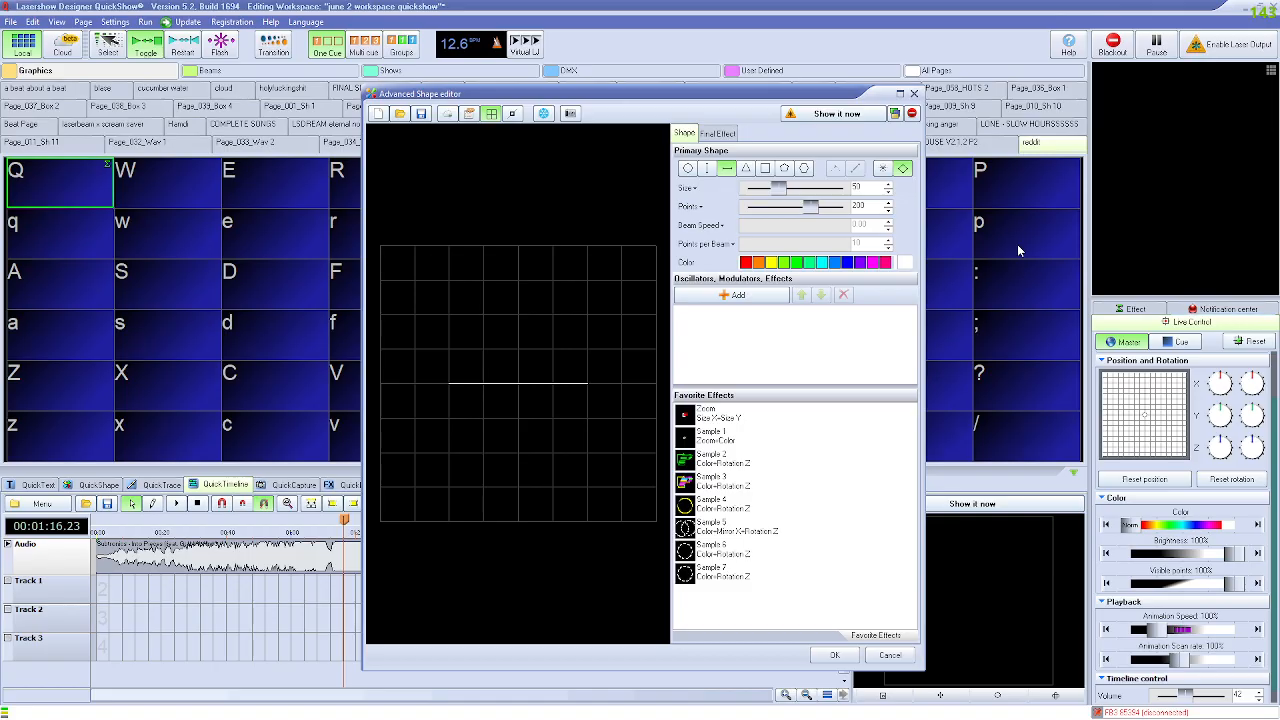
left_click(882, 168)
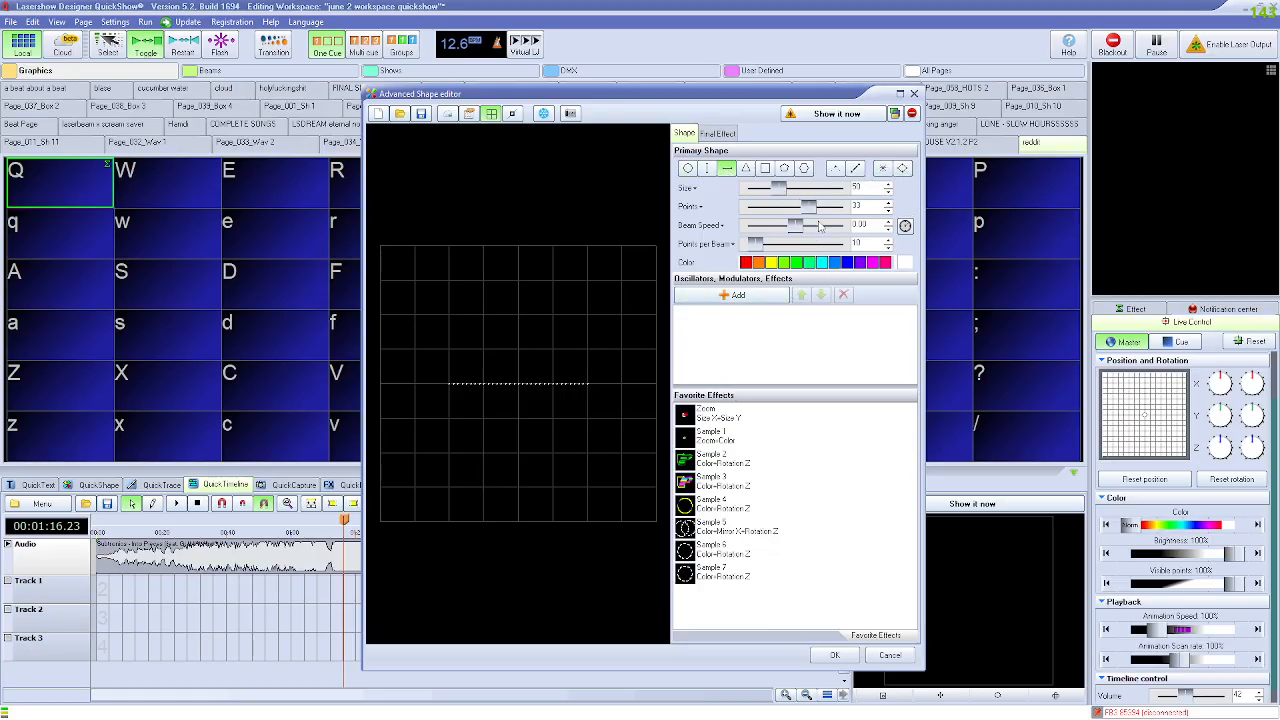
left_click_drag(807, 206, 760, 205)
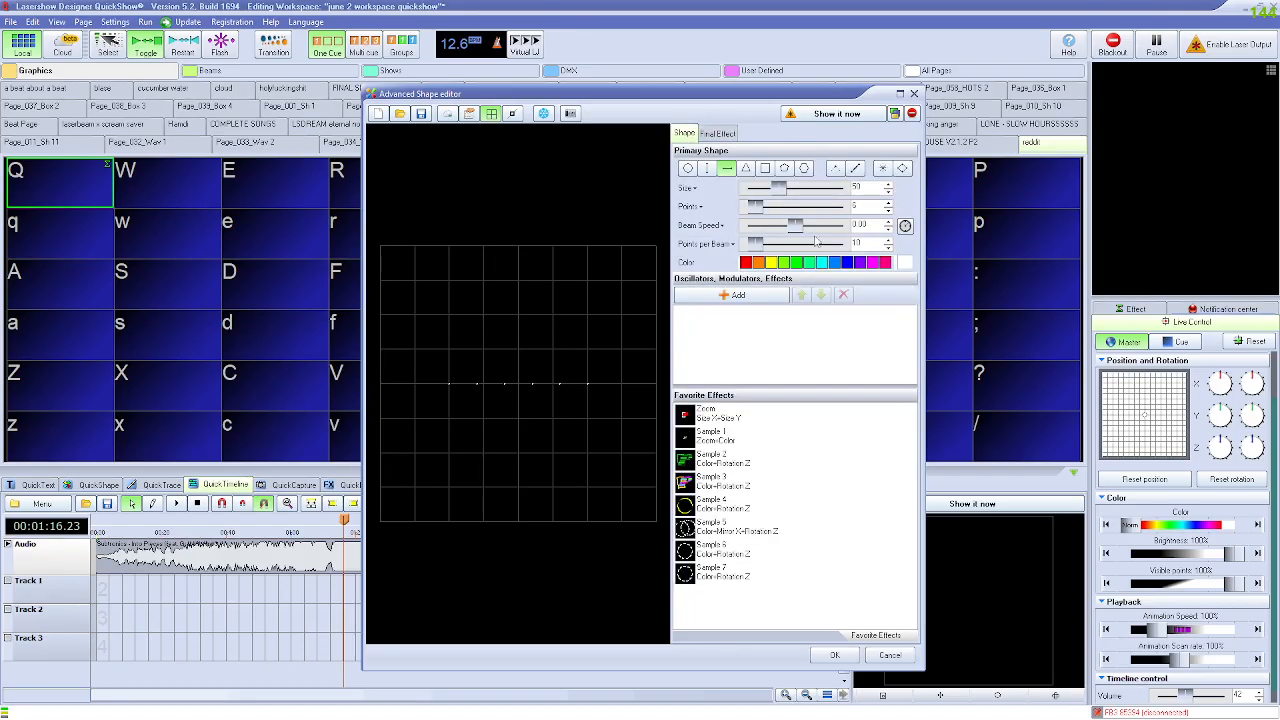
Step: Add a geometric Position X oscillating effect to the beam line and set its duration to 0.45 beats
left_click(735, 294)
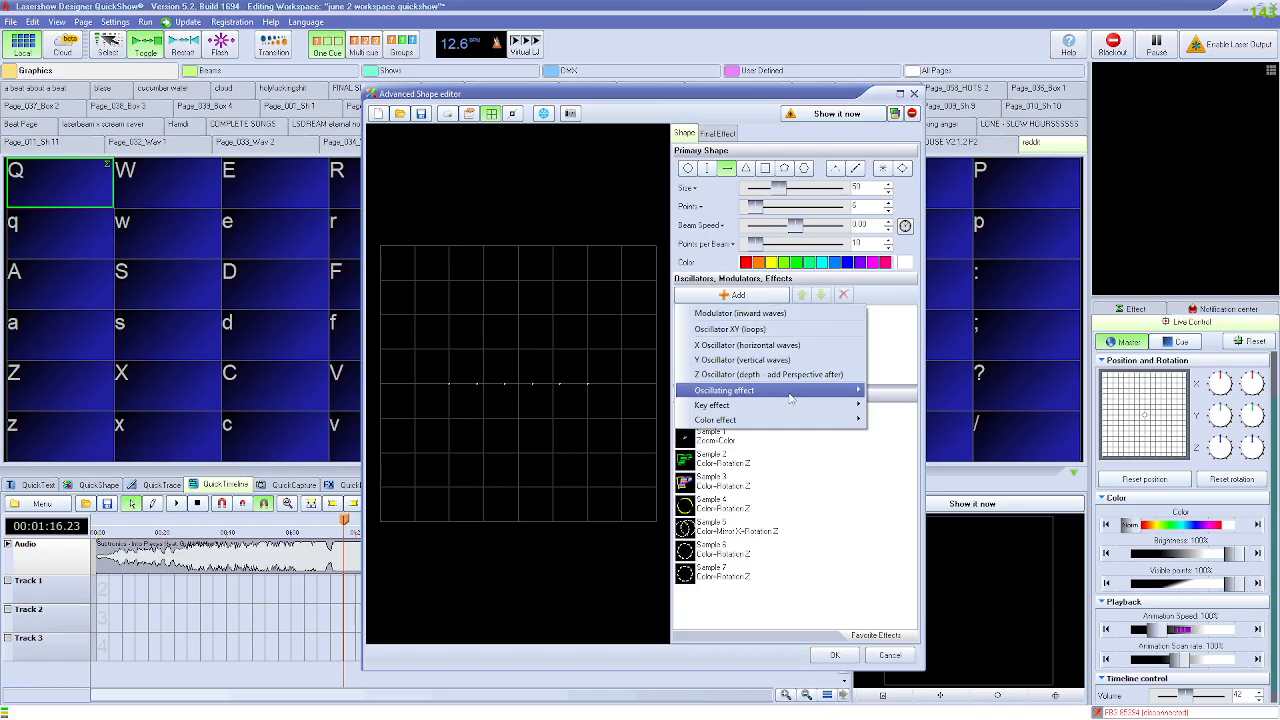
mouse_move(790, 392)
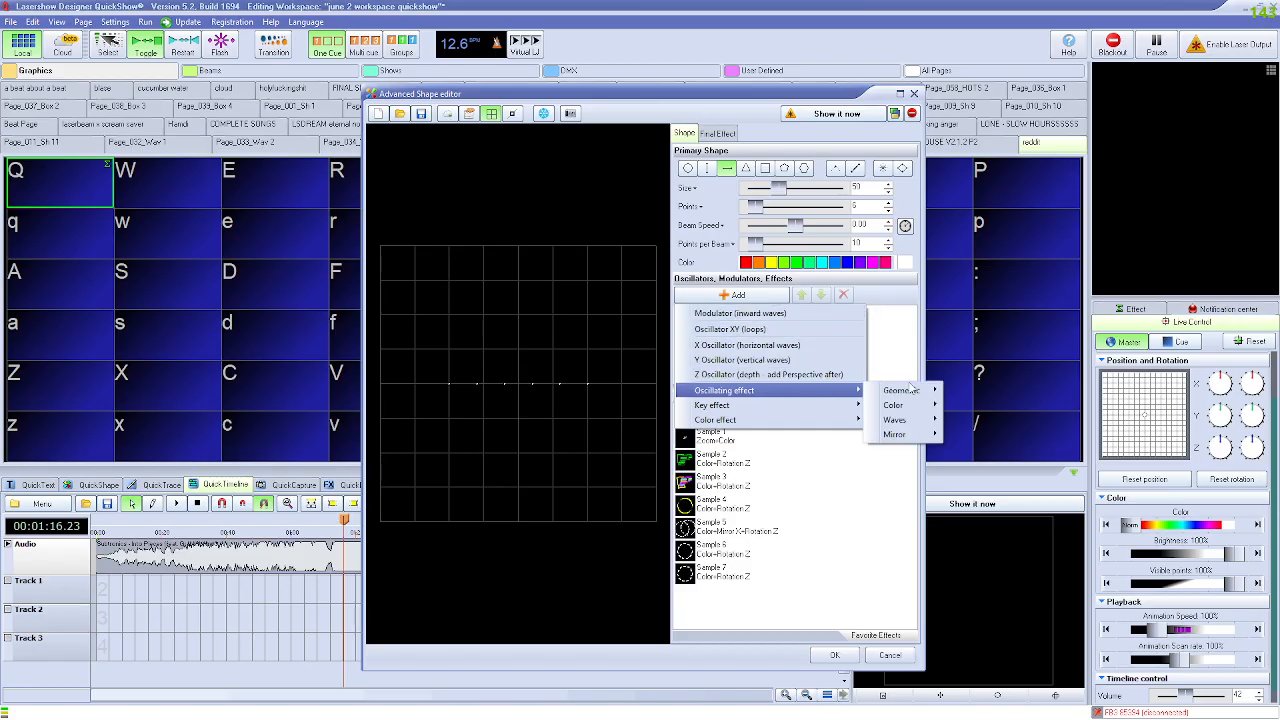
mouse_move(938, 393)
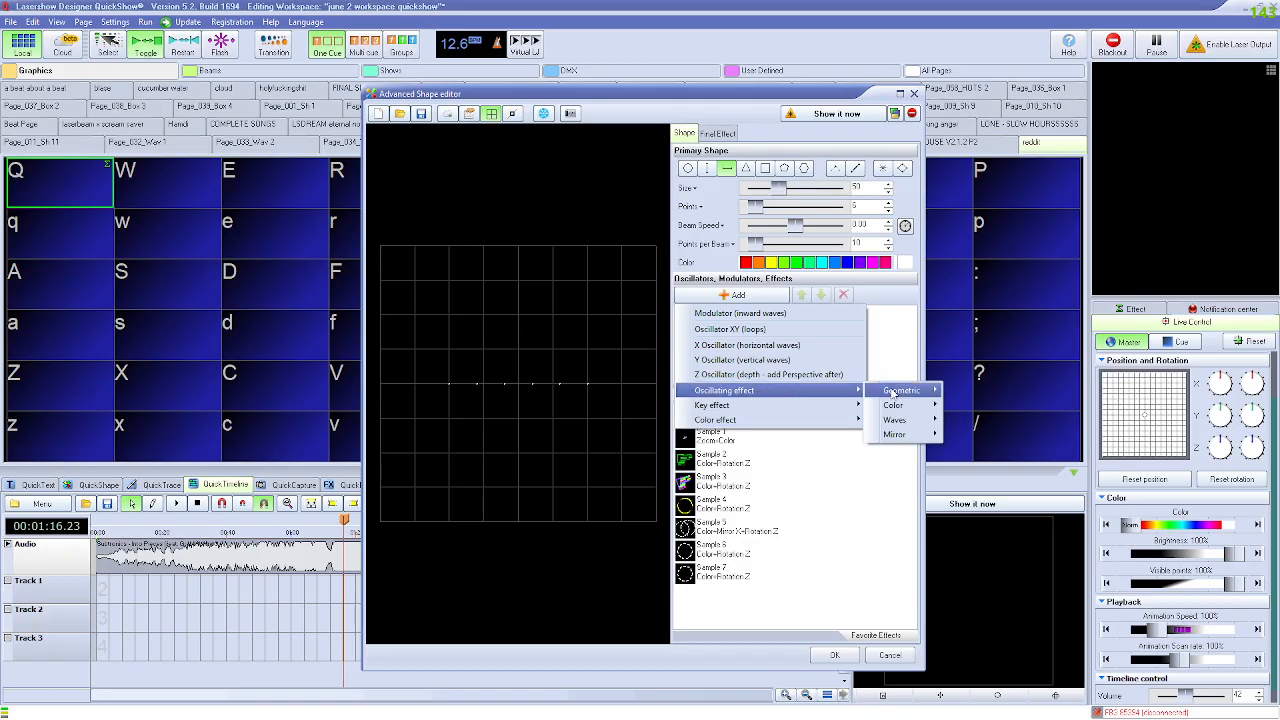
mouse_move(893, 393)
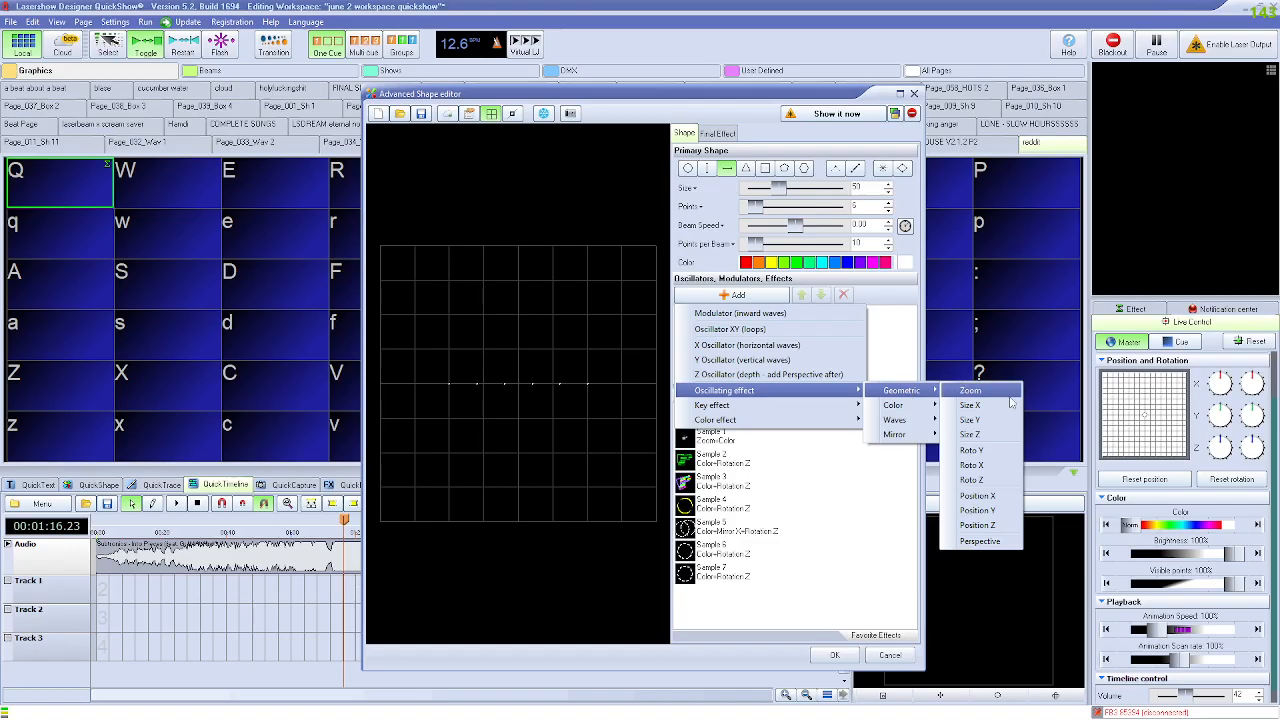
left_click(1003, 497)
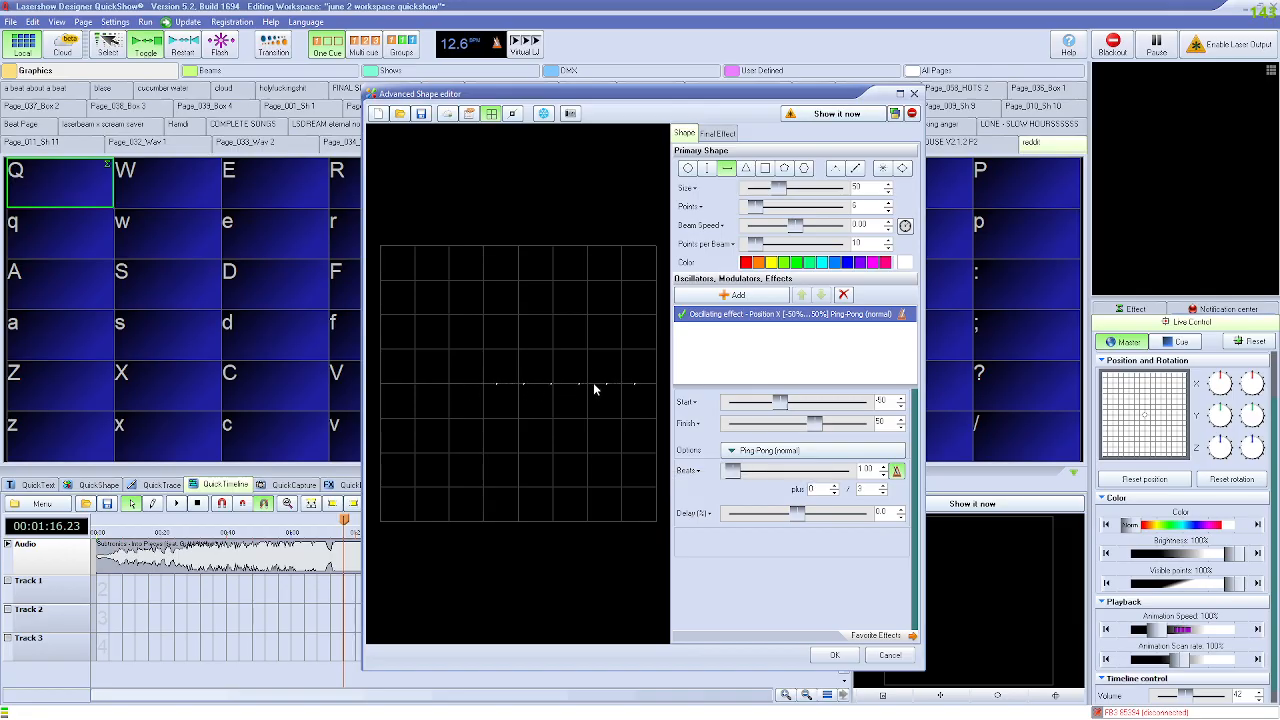
left_click(884, 475)
left_click(884, 475)
left_click(884, 478)
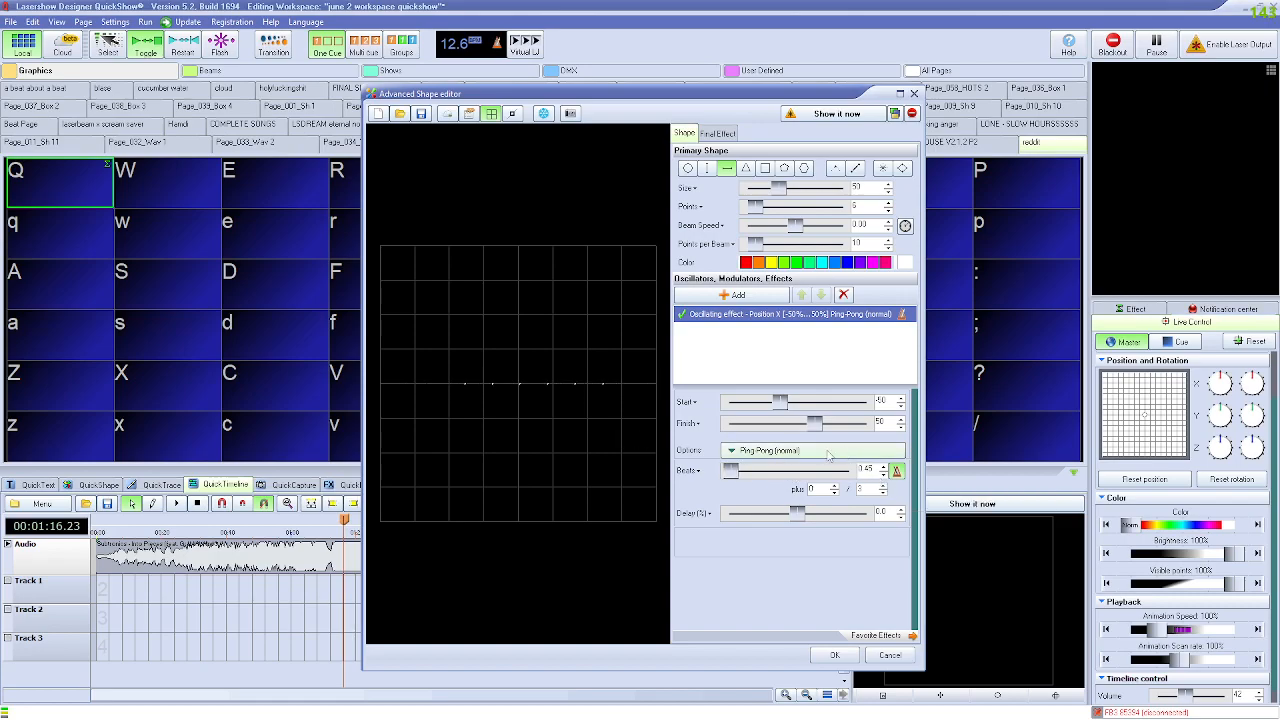
Step: Try the Ping-Pong (smooth), Accelerate and Bounce options on the Position X effect, return to Ping-Pong (normal), and delete the effect
left_click(735, 450)
left_click(778, 208)
left_click(822, 452)
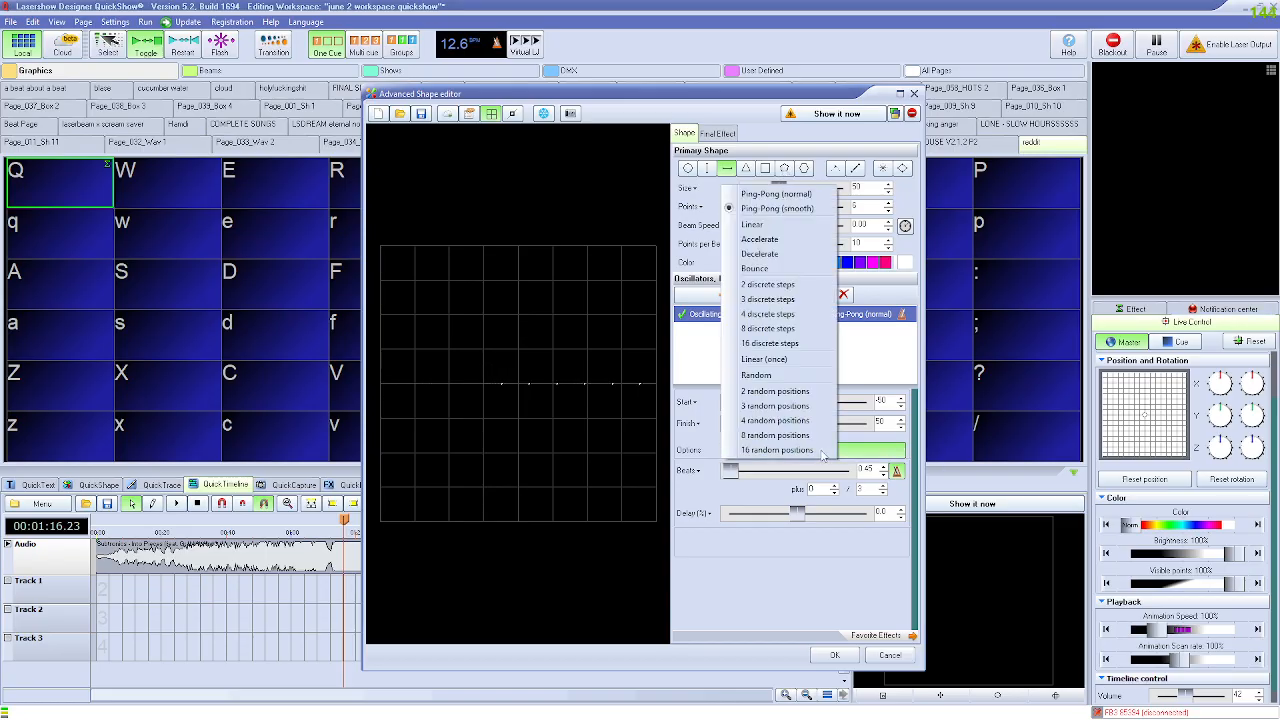
left_click(765, 239)
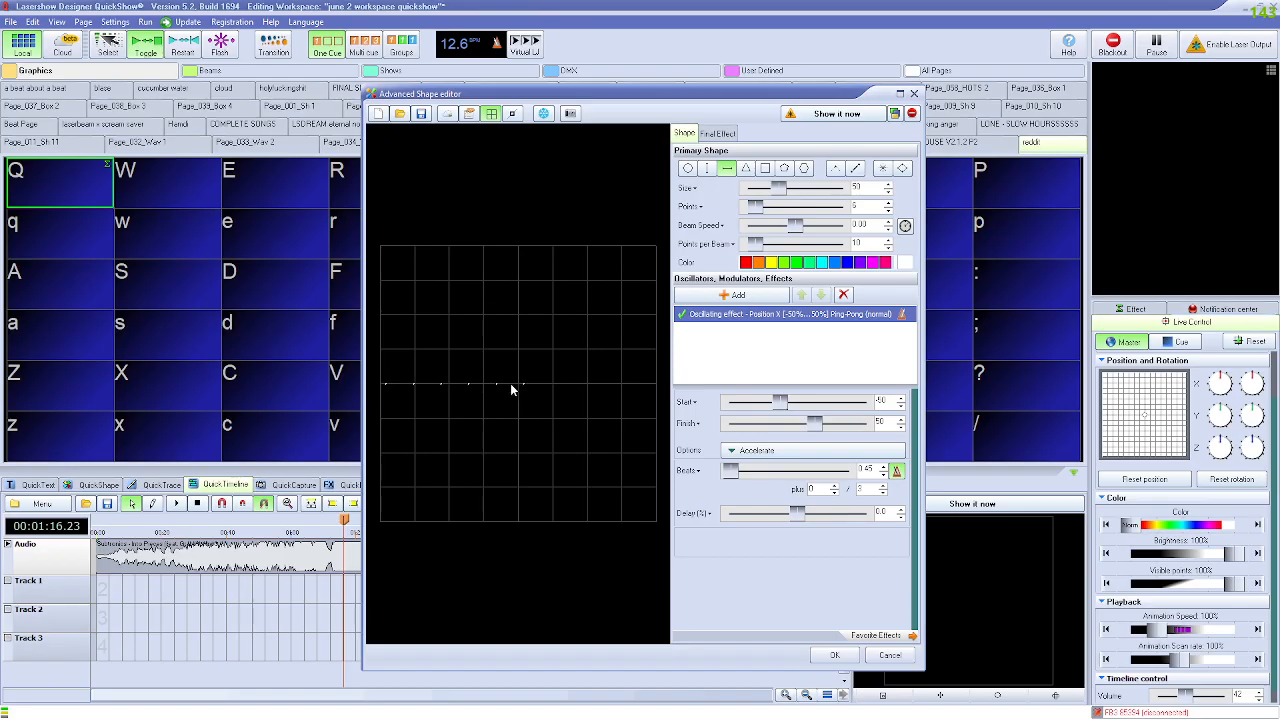
left_click(790, 451)
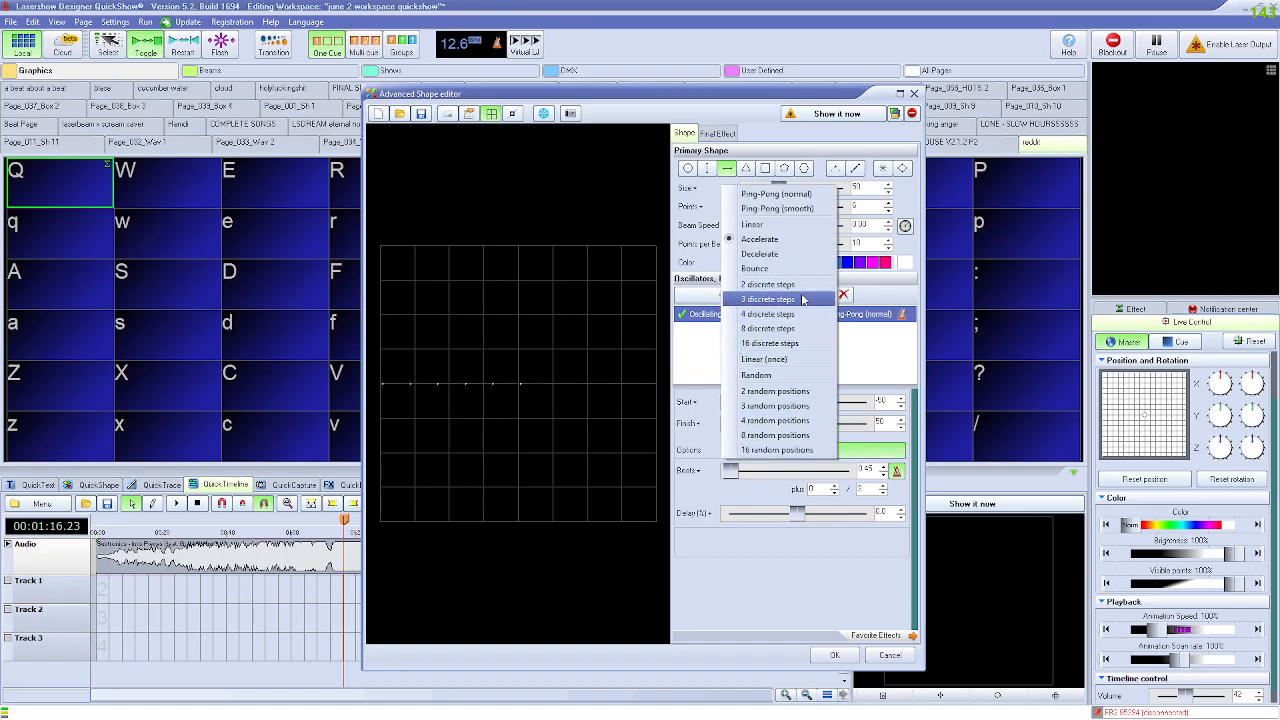
left_click(767, 268)
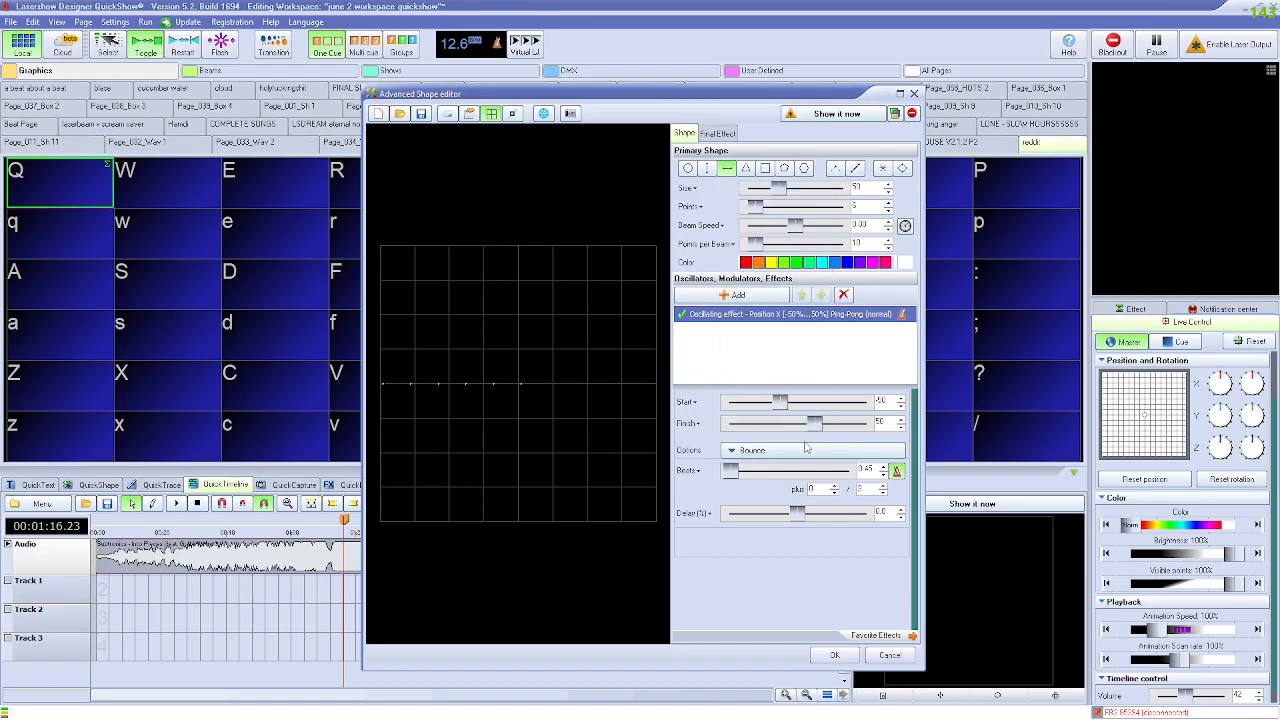
left_click(827, 449)
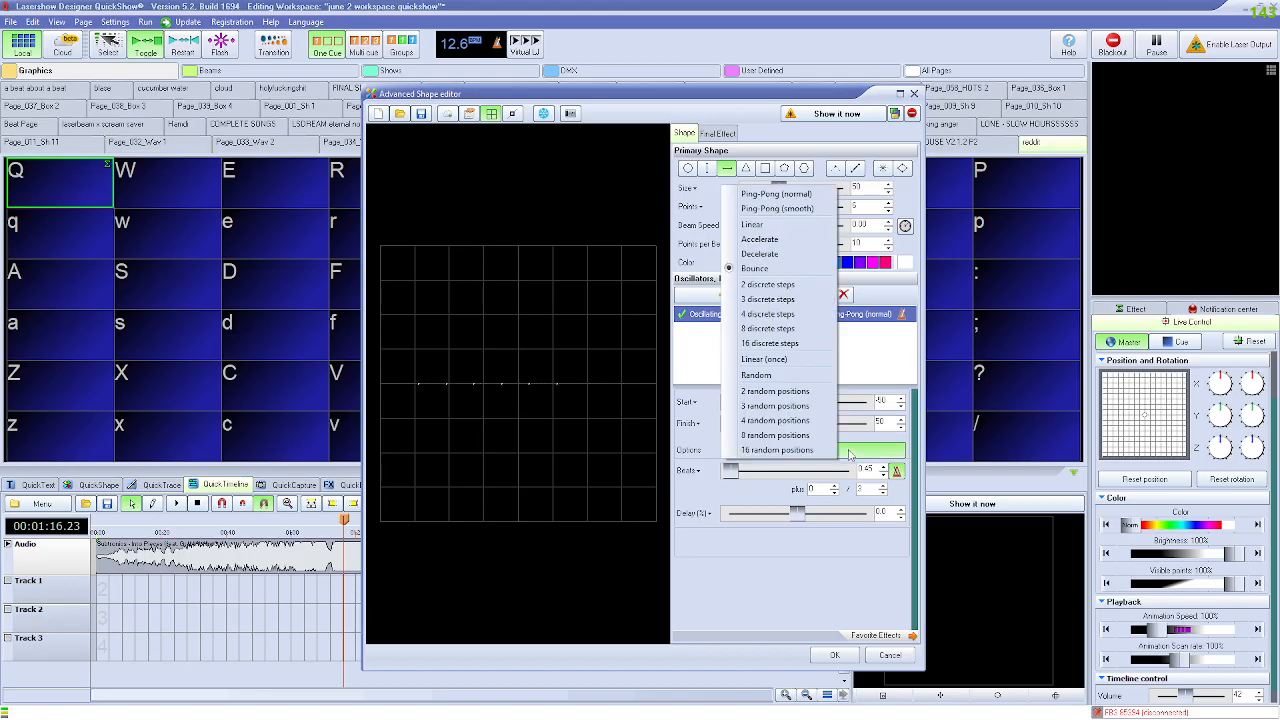
left_click(775, 194)
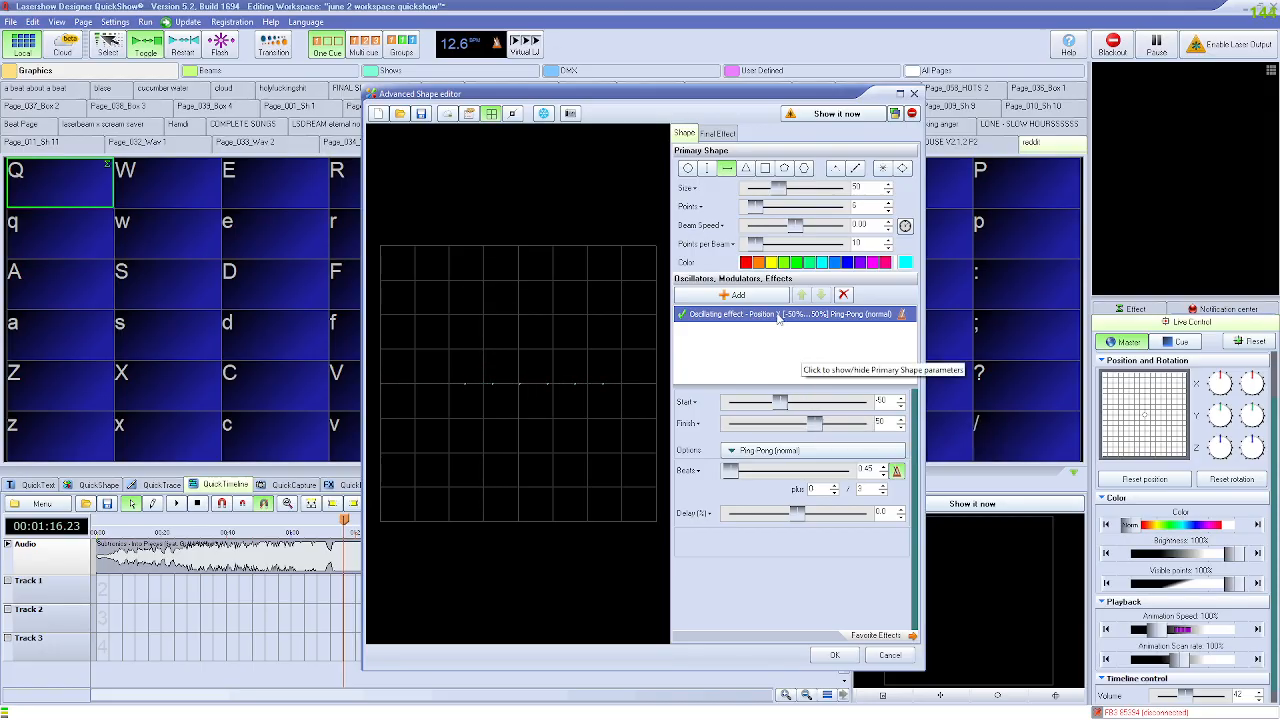
left_click(843, 294)
Step: Add an X Oscillator with an amplitude of 26.80 and 1.89 waves to the beam line, and save the shape cue
left_click(765, 295)
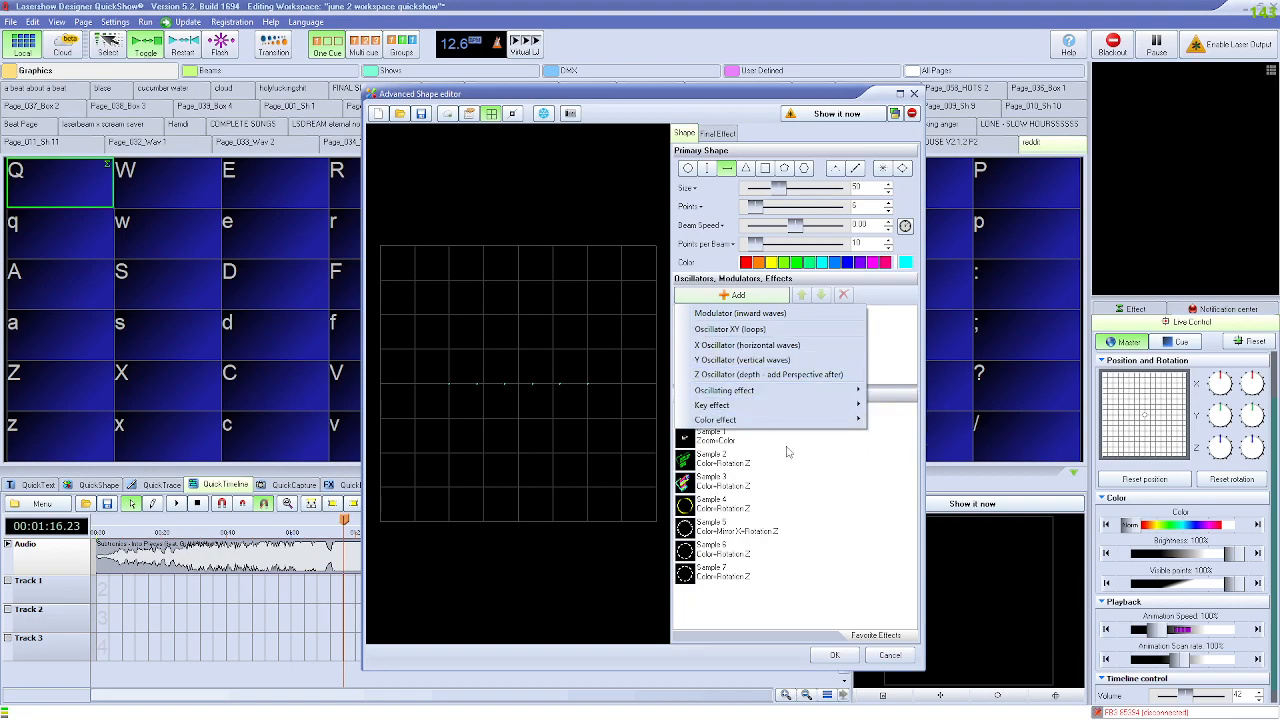
left_click(756, 345)
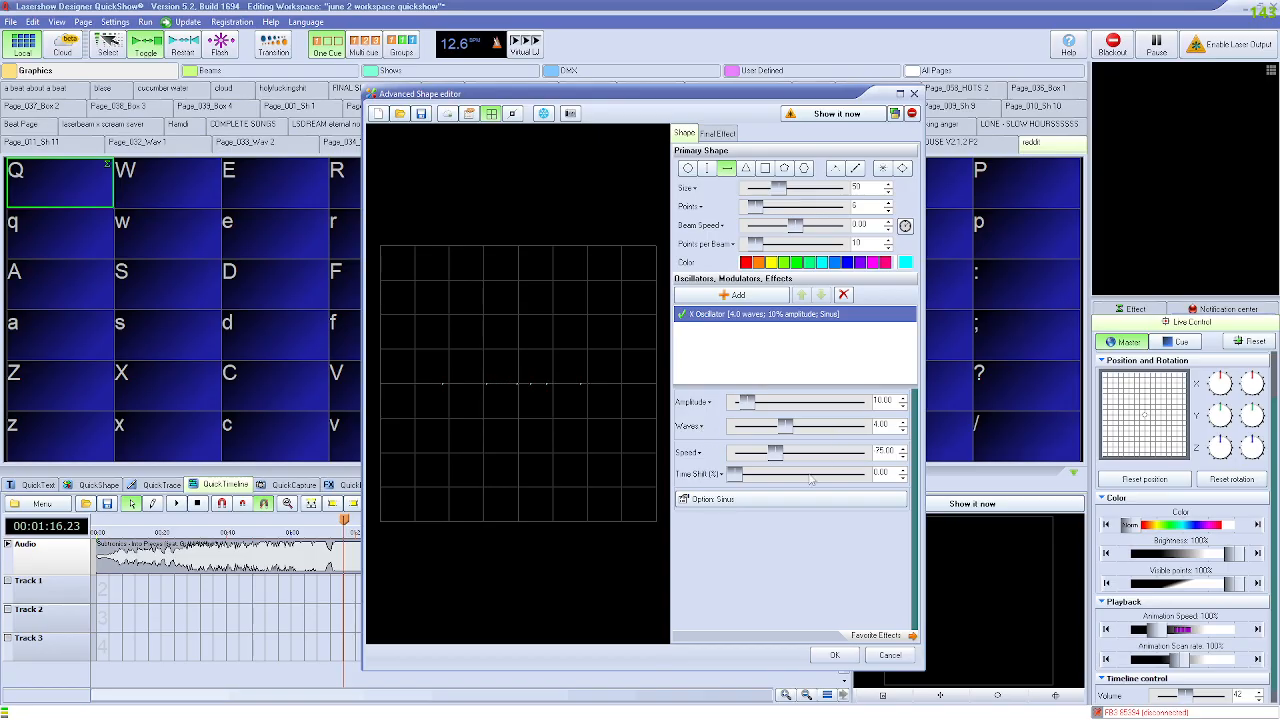
left_click_drag(787, 427, 771, 405)
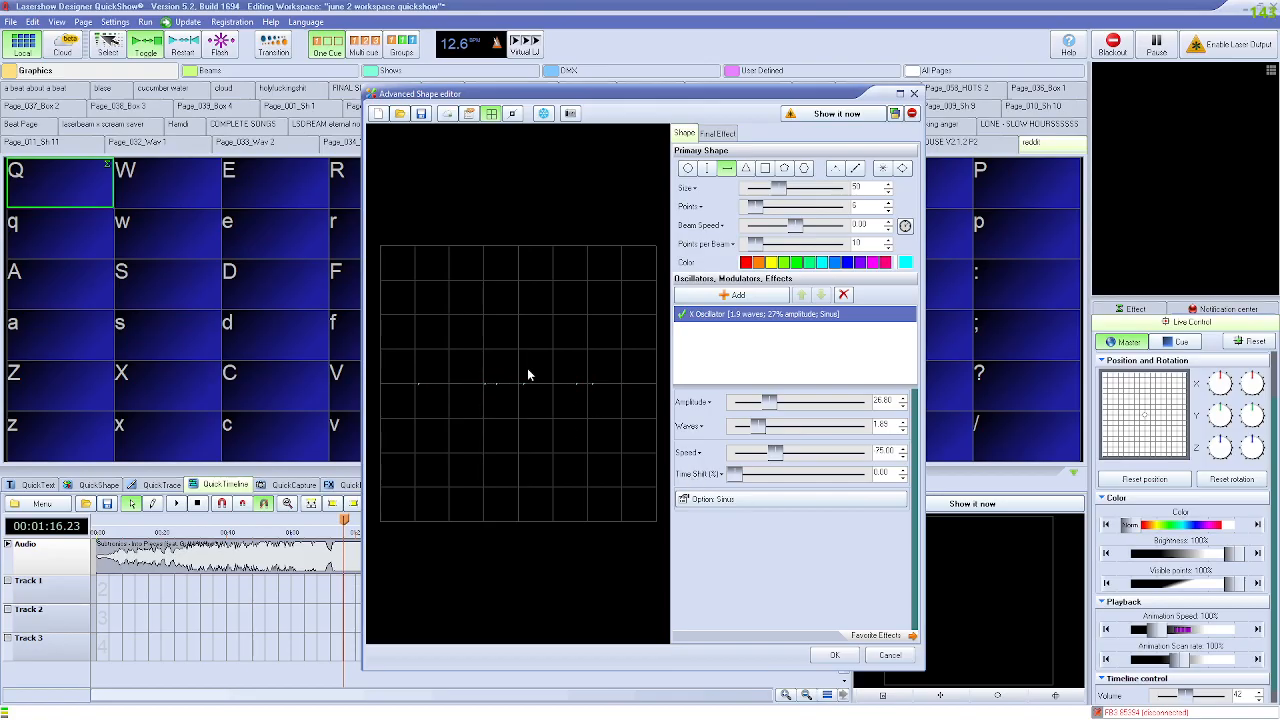
left_click(832, 655)
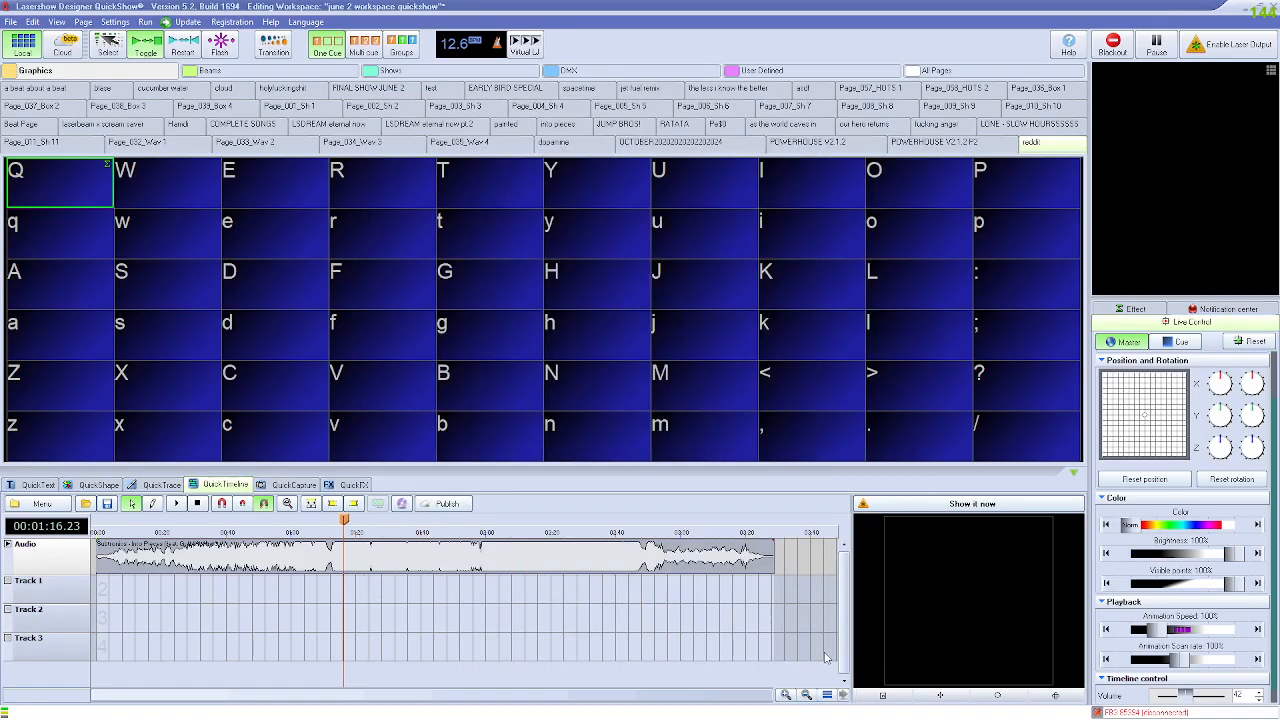
Step: Place the new beam cue from the Q slot on Track 1, just after the drop in the song
left_click(334, 586)
left_click_drag(335, 587, 353, 591)
scroll(352, 592, "up", 1)
scroll(372, 596, "left", 2)
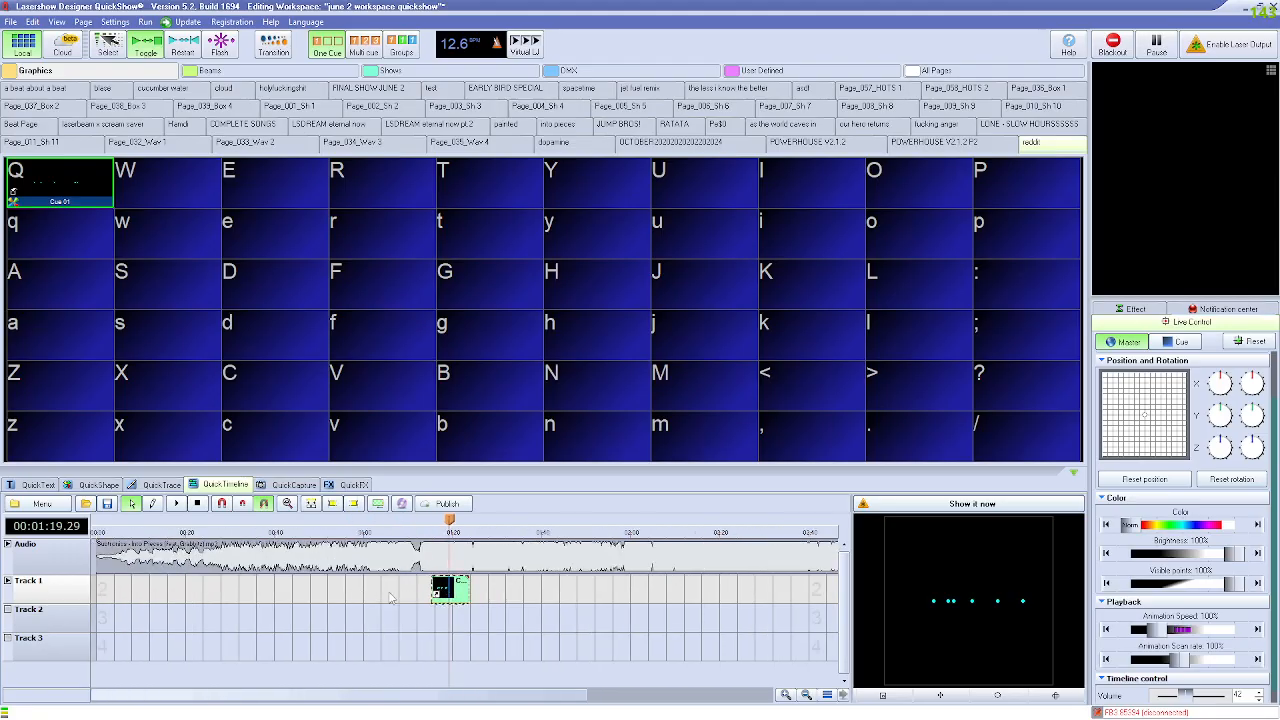
scroll(370, 597, "up", 2)
scroll(315, 603, "right", 1)
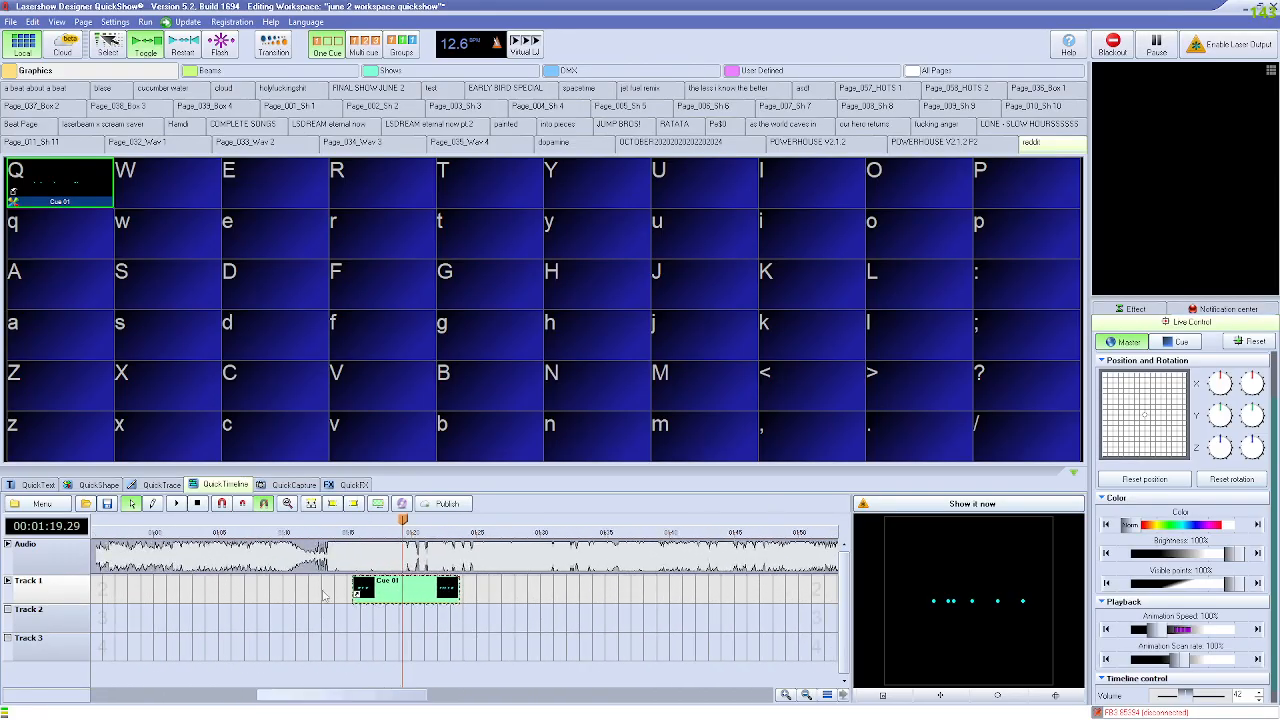
Step: Move the cue earlier on Track 1 so that it starts at the drop in the waveform, about 1:14.2
left_click_drag(402, 527, 370, 529)
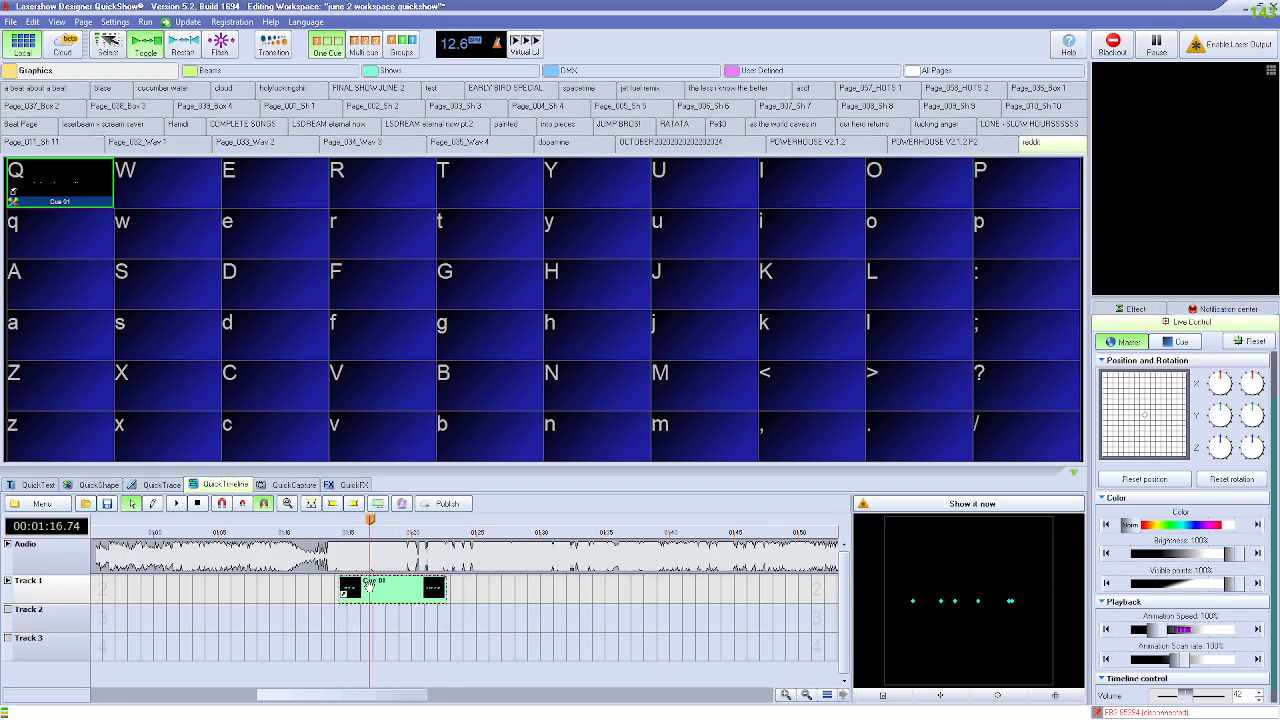
scroll(367, 603, "up", 1)
scroll(367, 603, "up", 5)
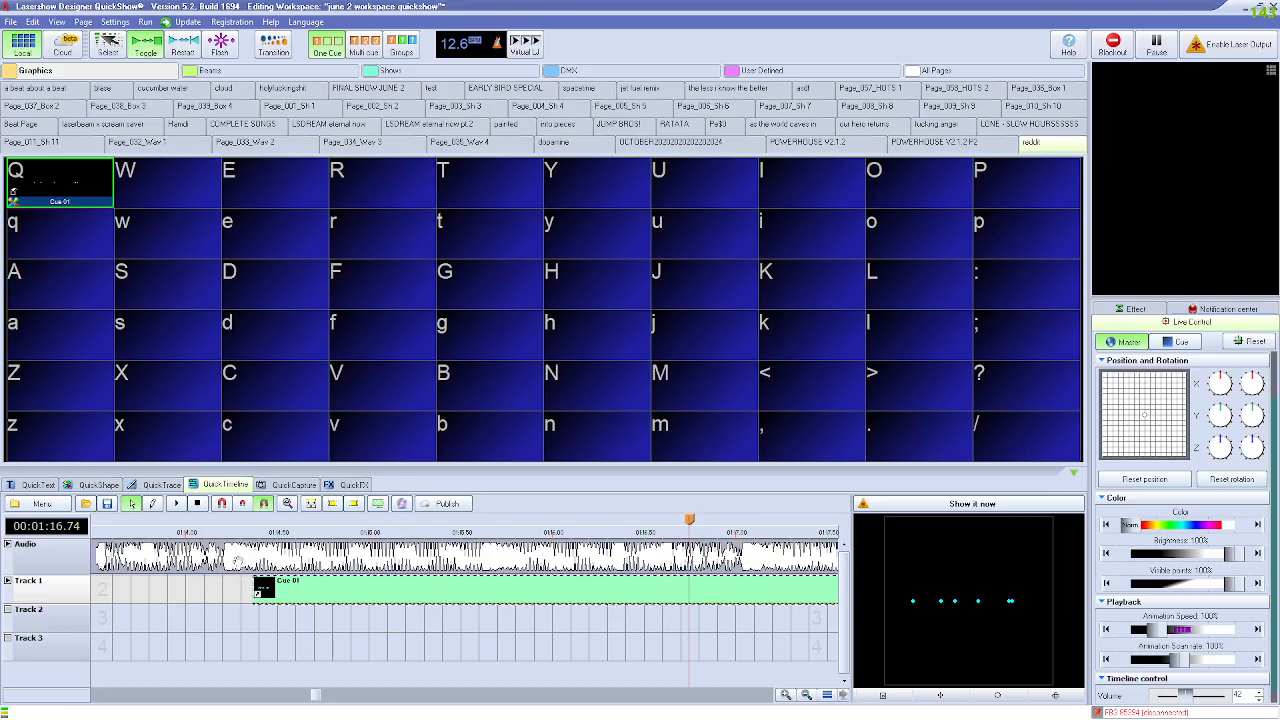
left_click(371, 600)
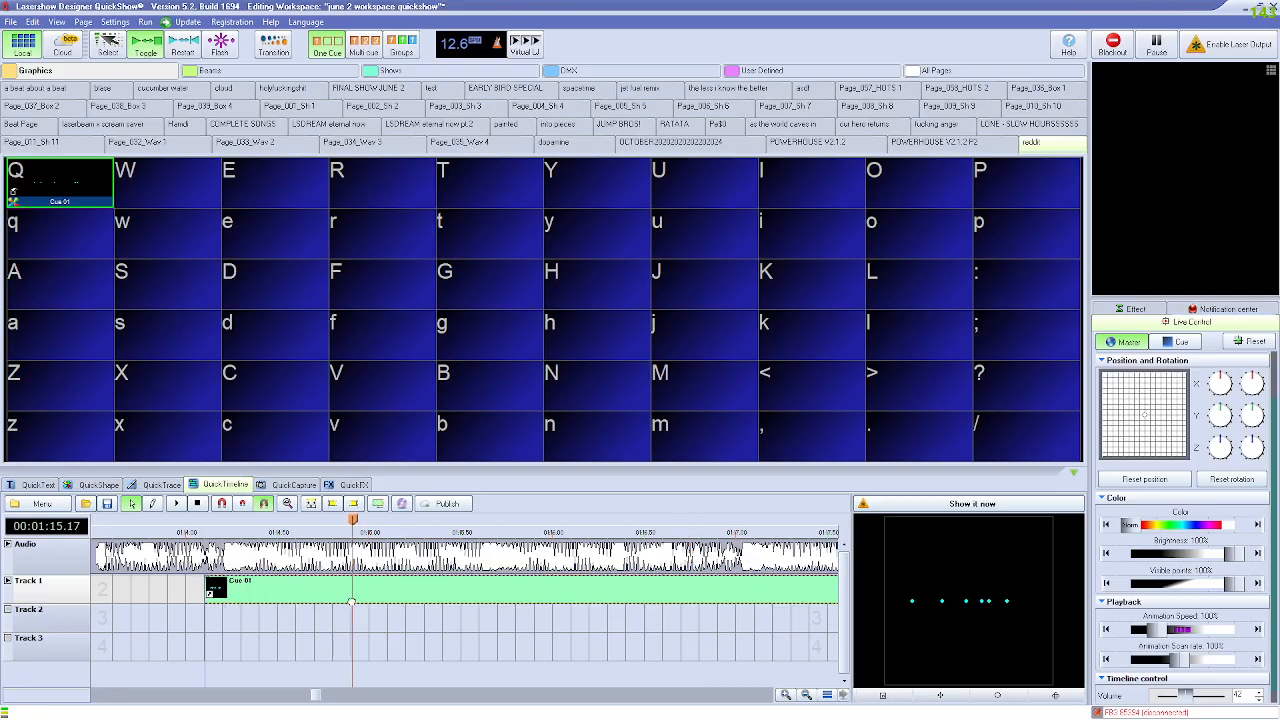
Step: Play the song from 1:14.00 to check the cue's timing against the drop
left_click_drag(375, 518, 186, 520)
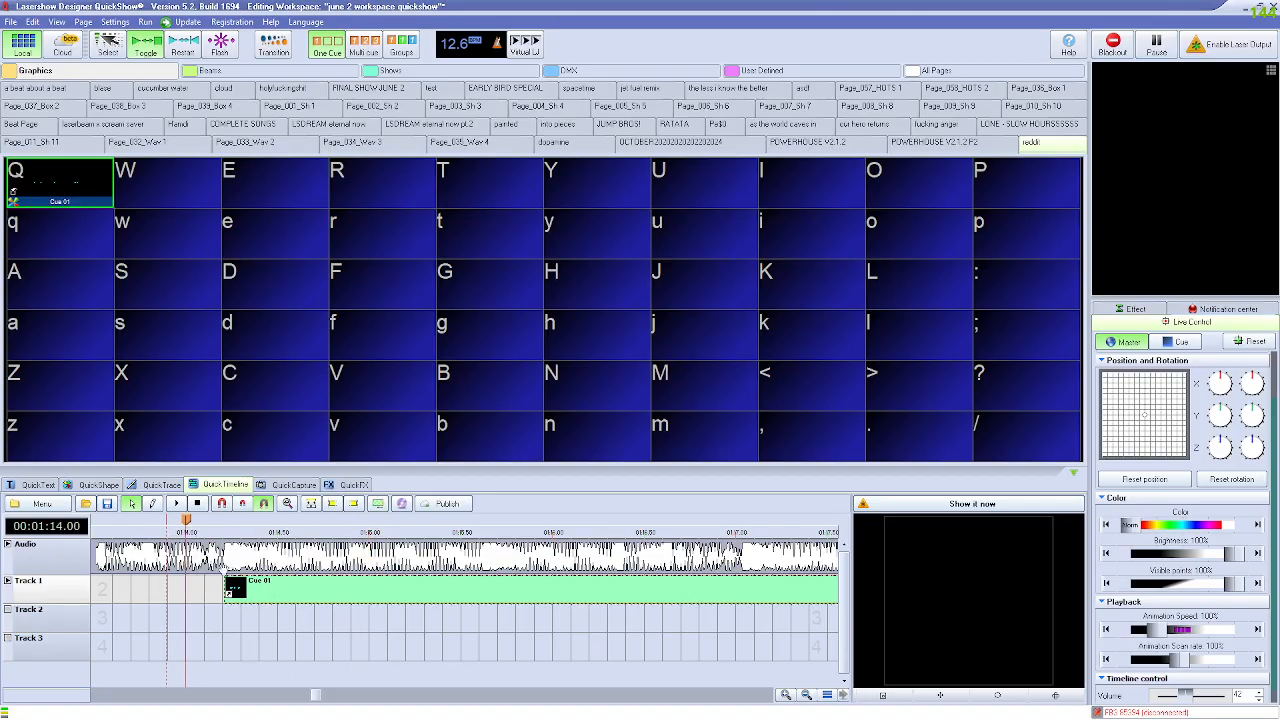
scroll(260, 586, "down", 2)
key("space")
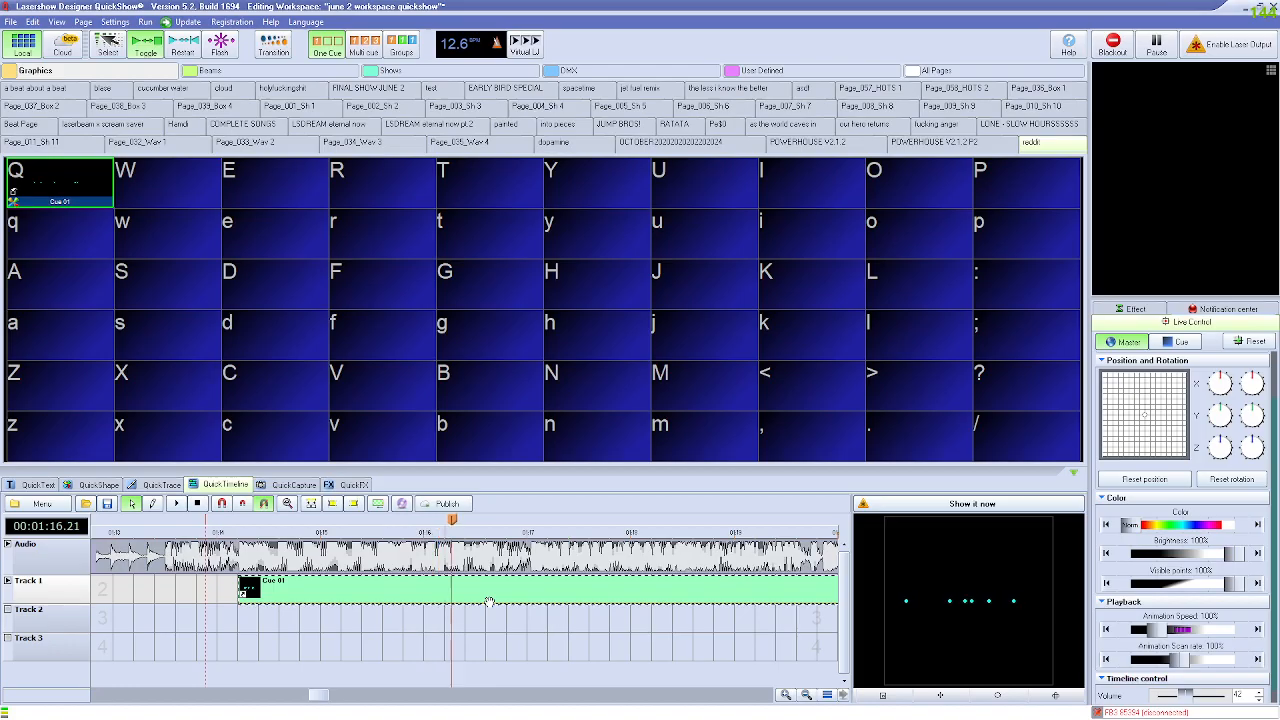
Step: Set the playhead to the beat at 1:16.40 and shorten the Track 1 cue to end there
left_click_drag(527, 519, 378, 520)
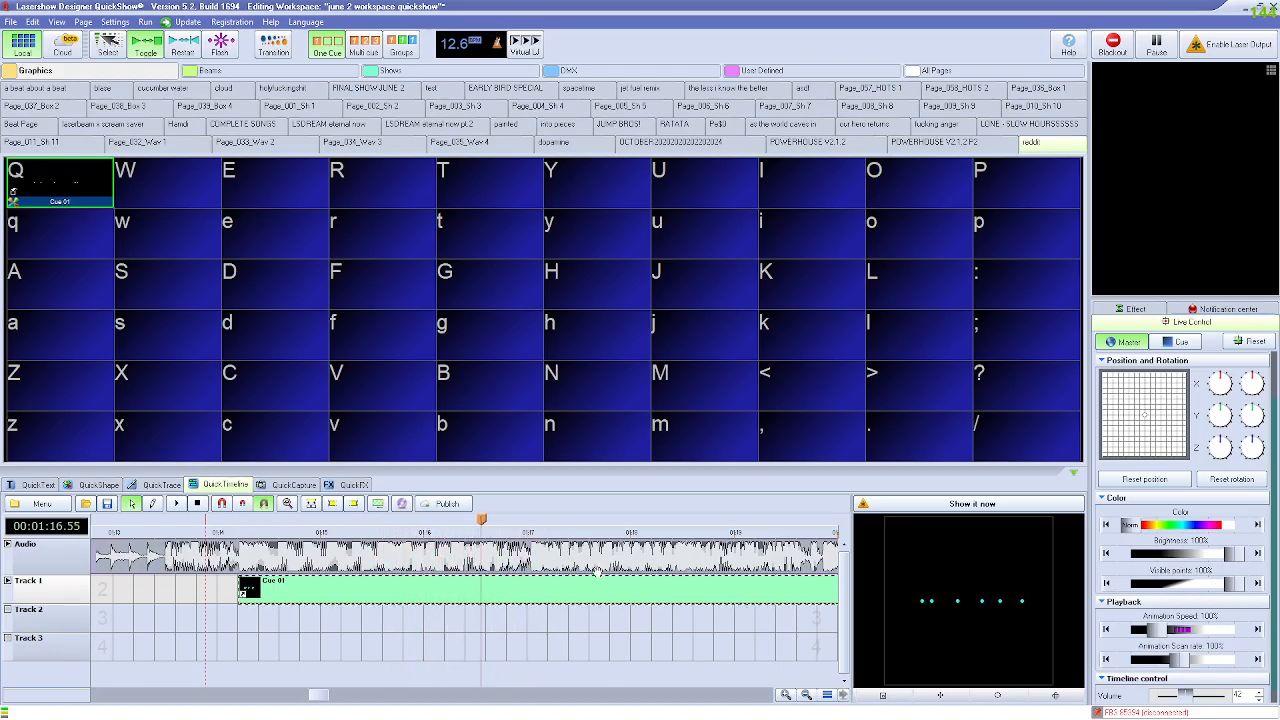
scroll(535, 617, "down", 1)
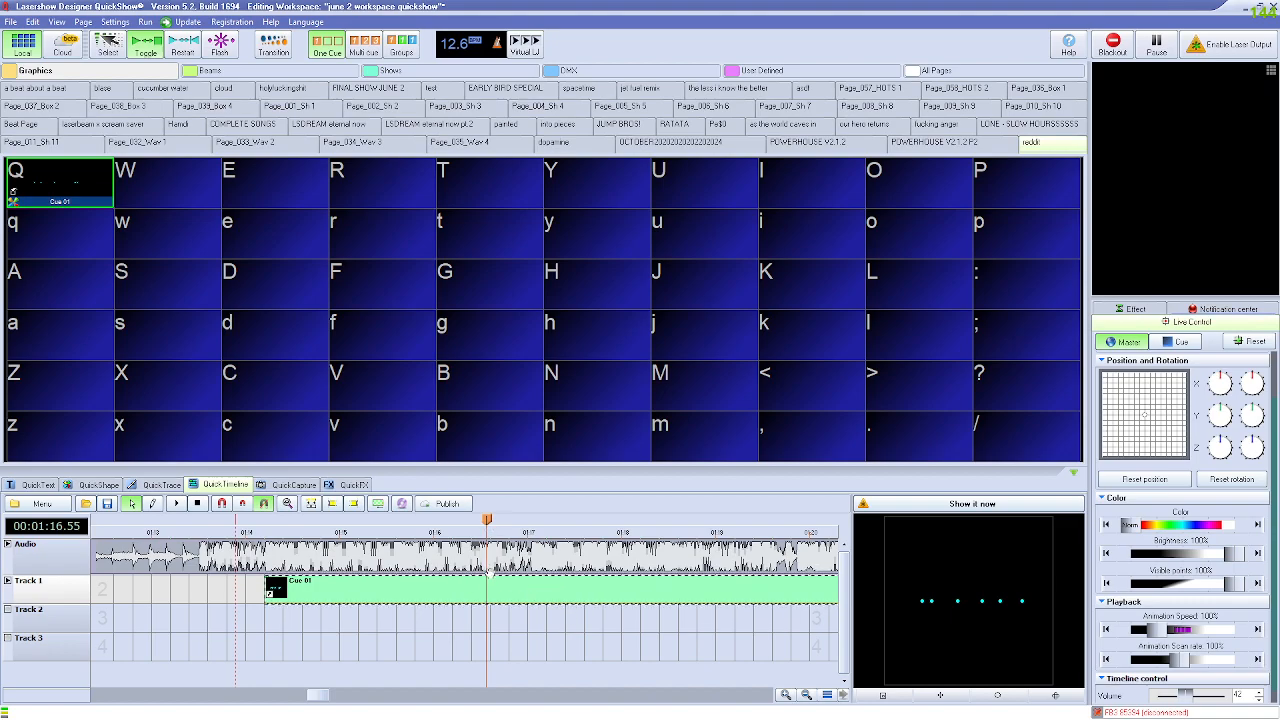
scroll(489, 571, "up", 4)
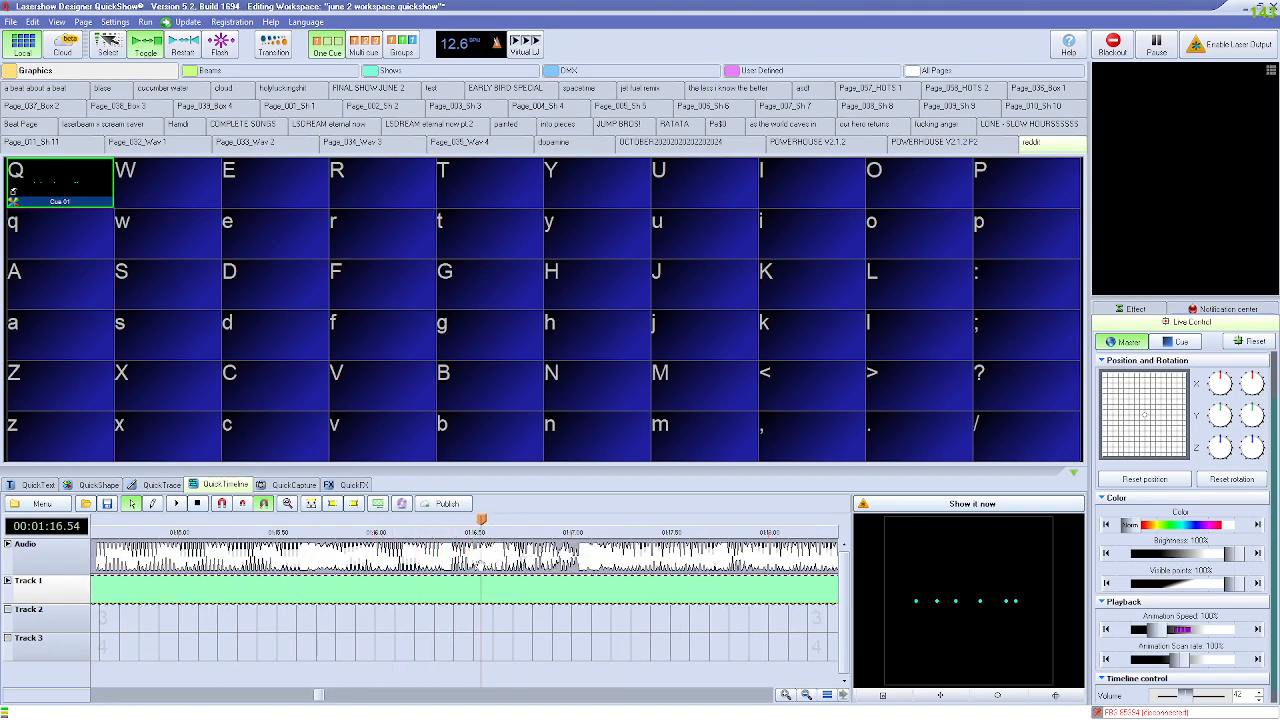
mouse_move(480, 521)
left_mouse_down()
mouse_move(437, 521)
mouse_move(456, 521)
left_mouse_up()
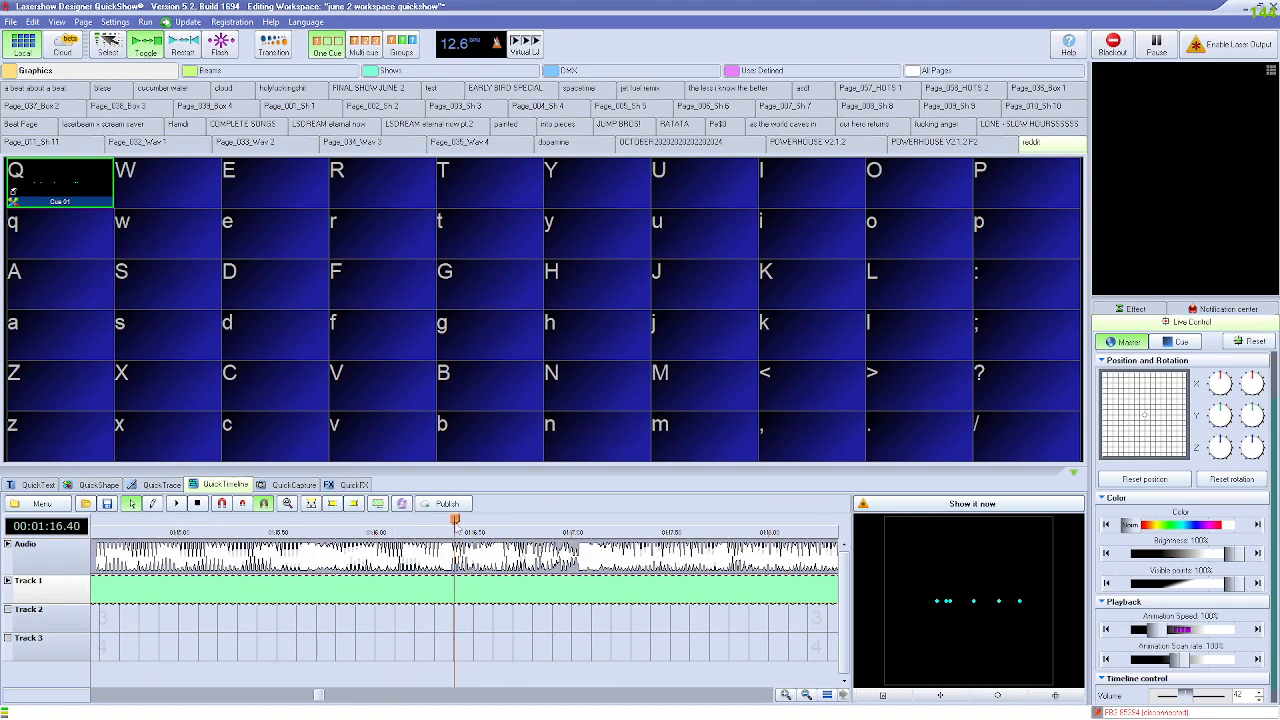
scroll(475, 645, "down", 4)
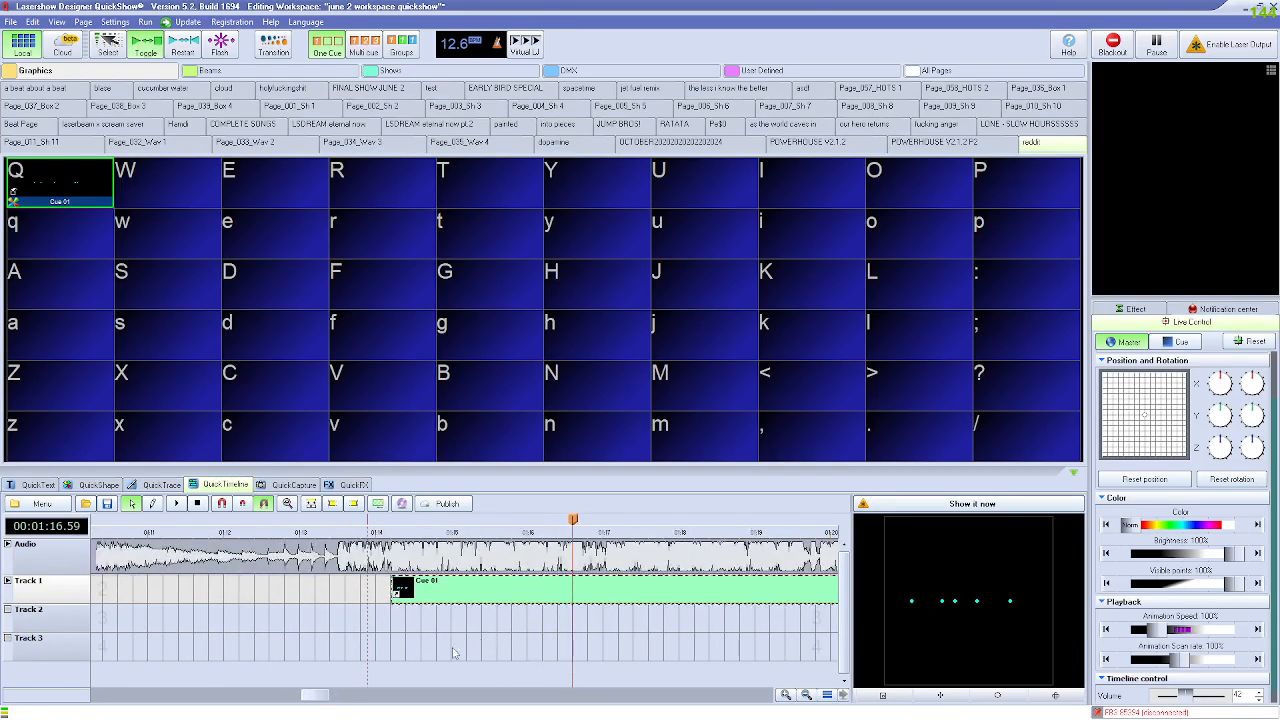
left_click_drag(315, 695, 324, 695)
left_click_drag(777, 588, 299, 597)
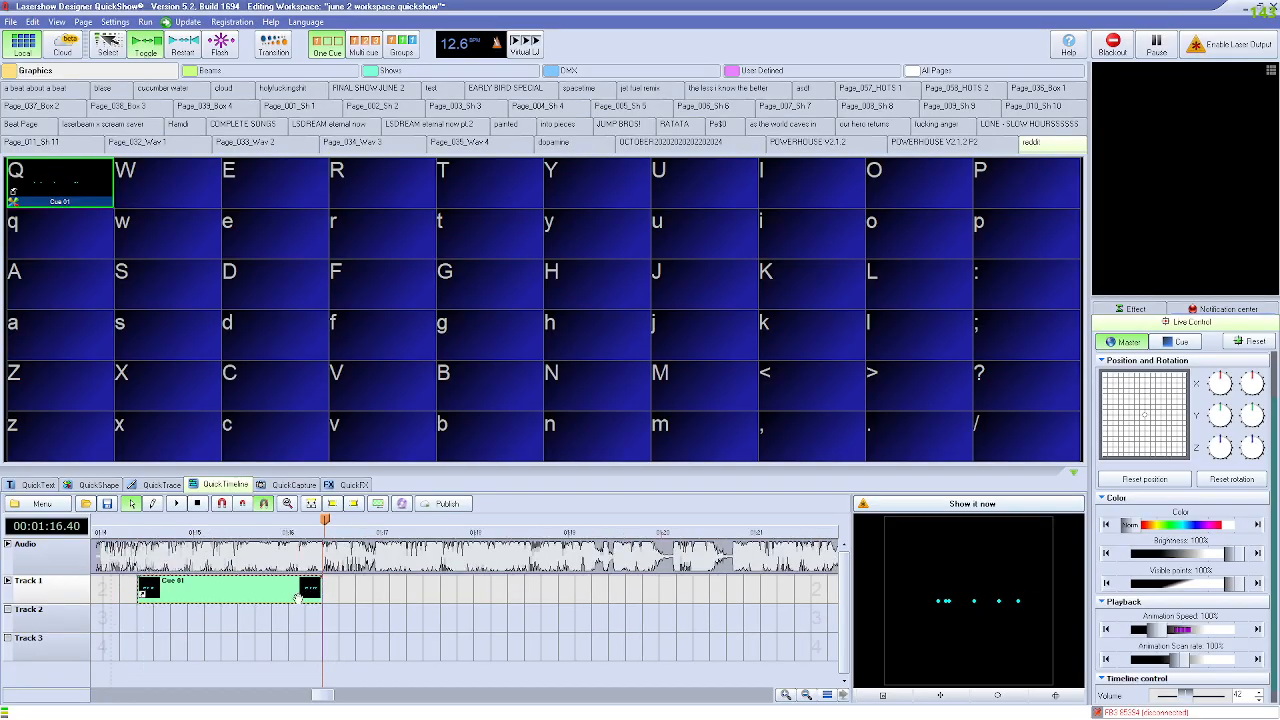
Step: Replay the song around the Track 1 cue's end, from about 1:16 to 1:17, to hear the following beats
scroll(305, 592, "up", 2)
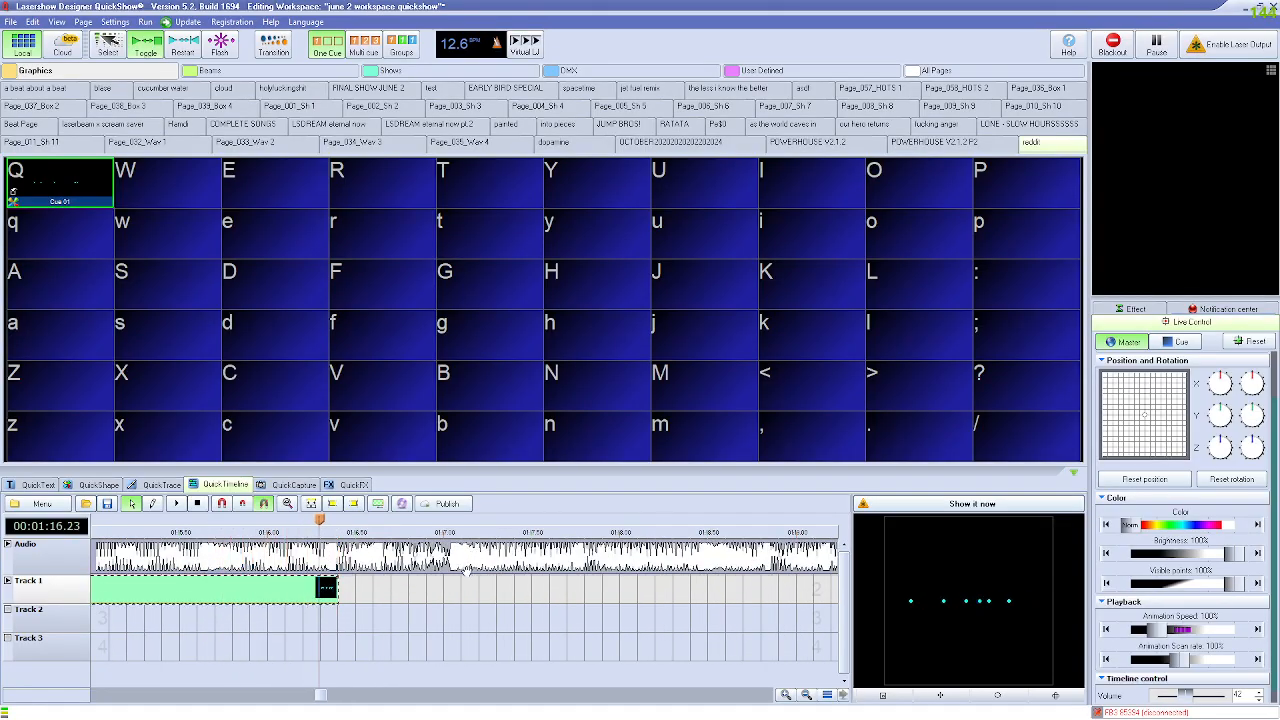
key("space")
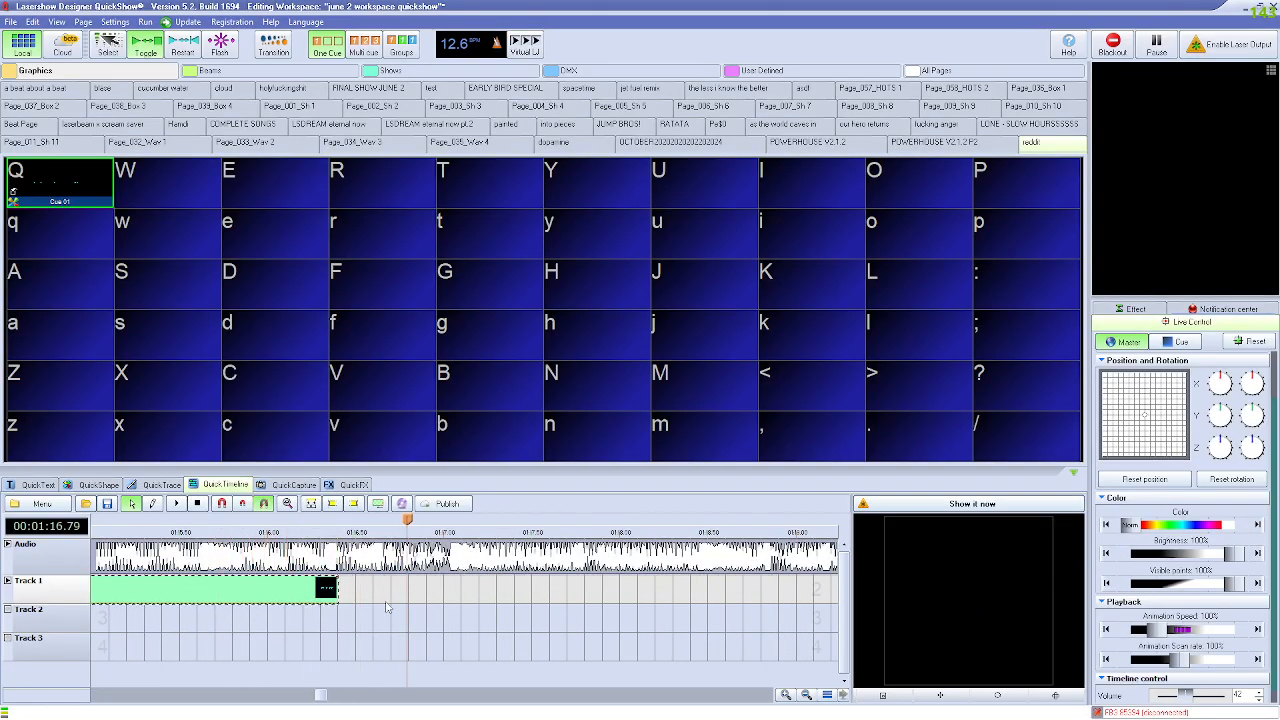
left_click_drag(408, 518, 265, 519)
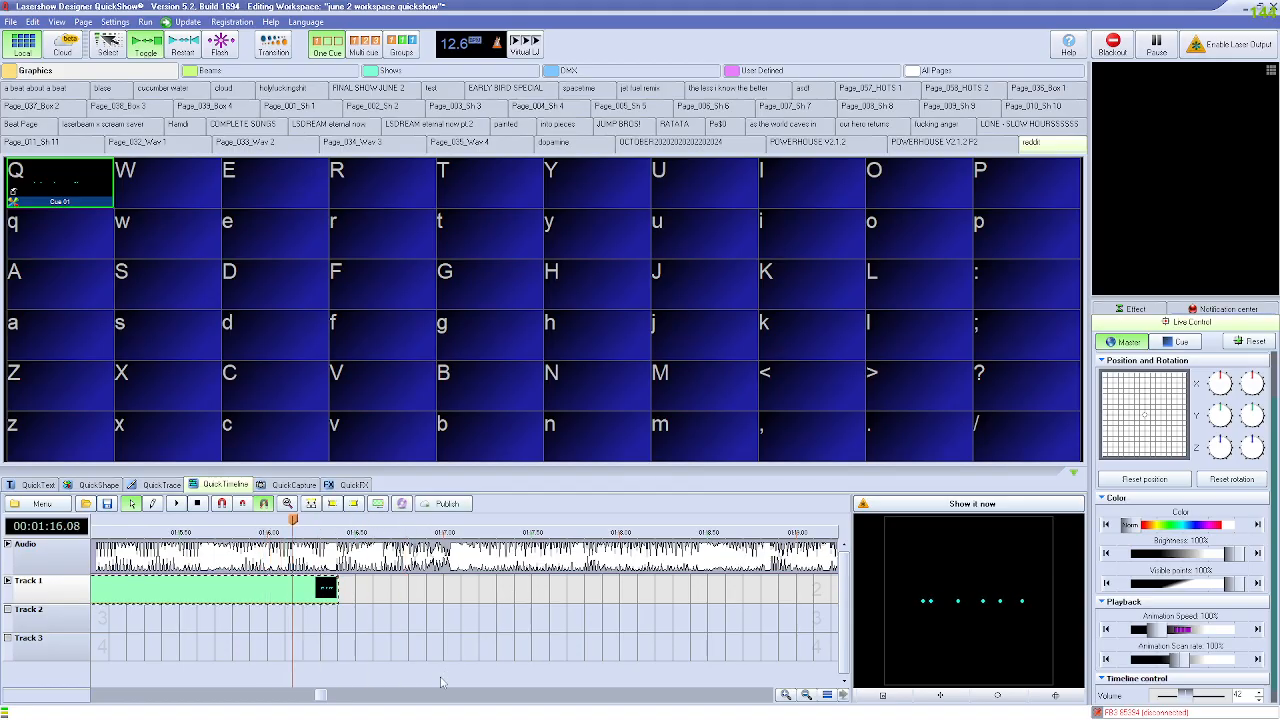
key("space")
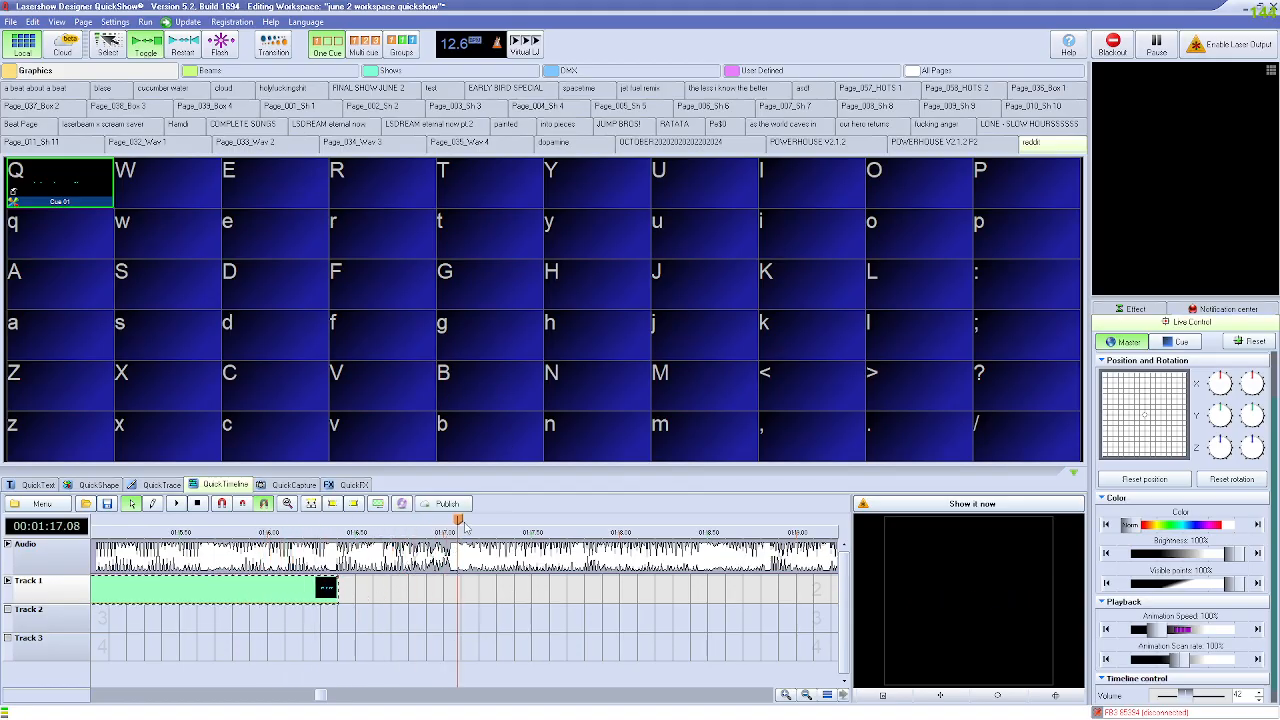
left_click_drag(458, 520, 339, 520)
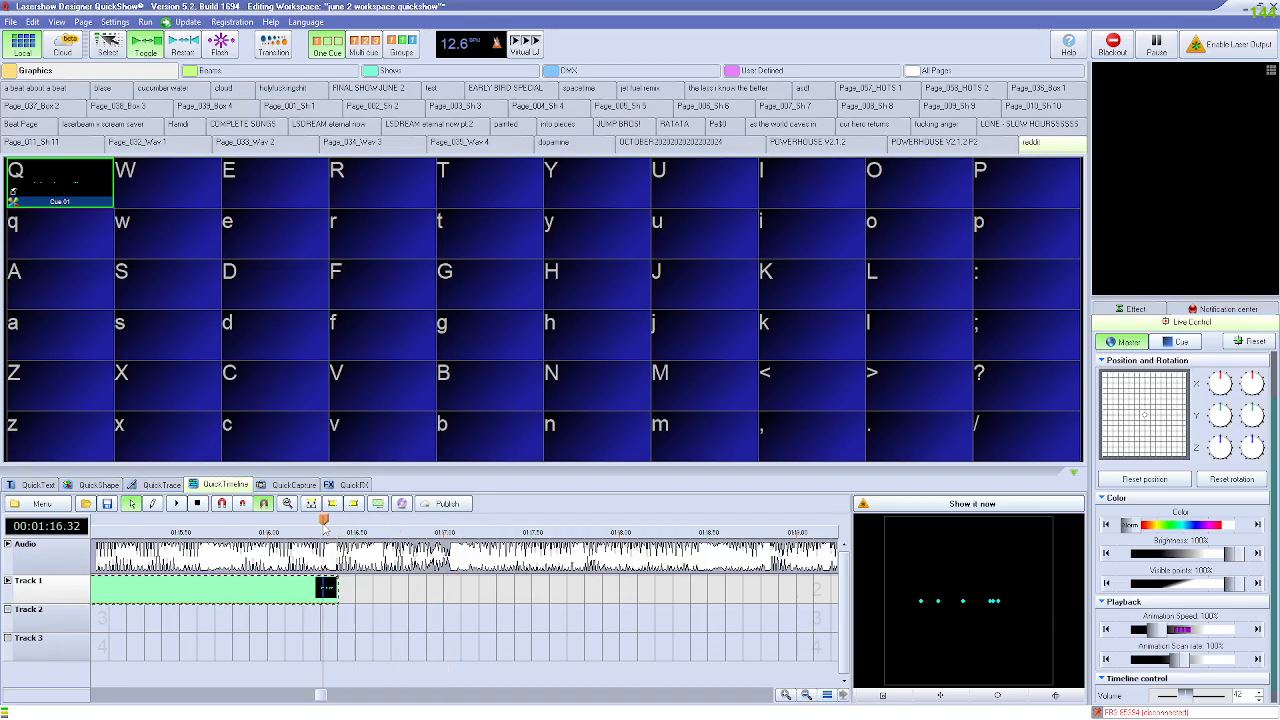
key("space")
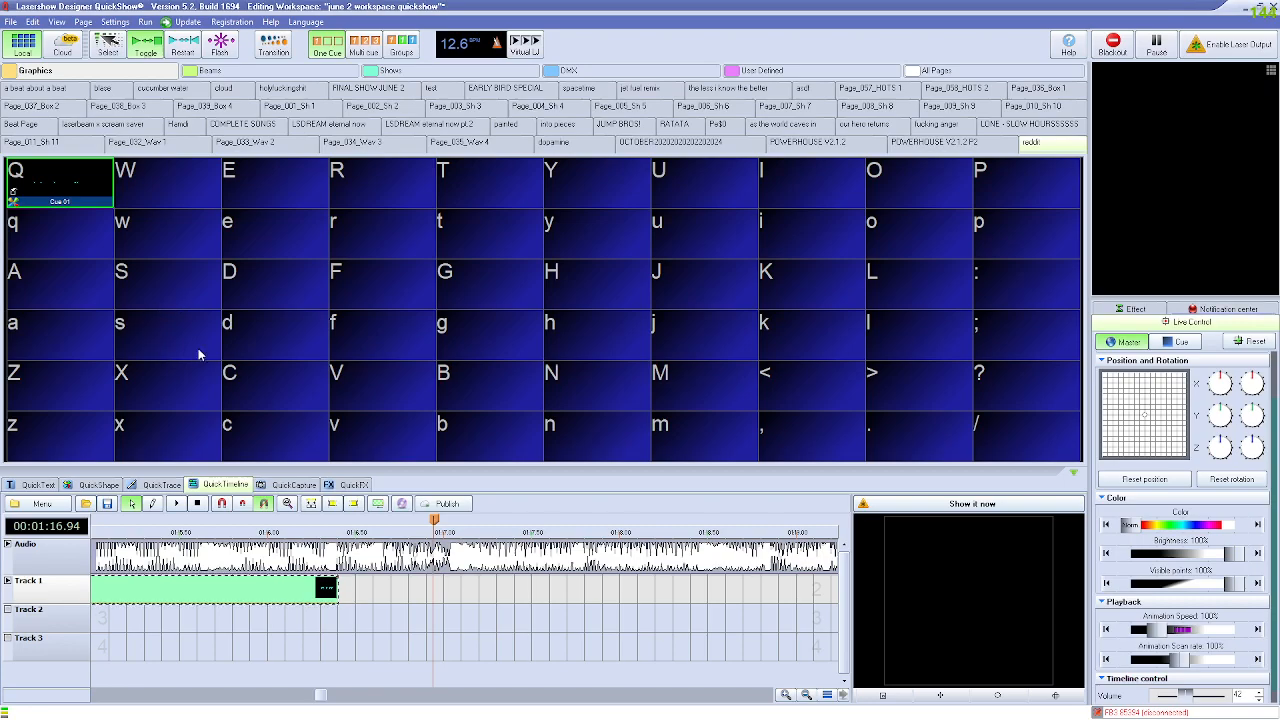
mouse_move(250, 197)
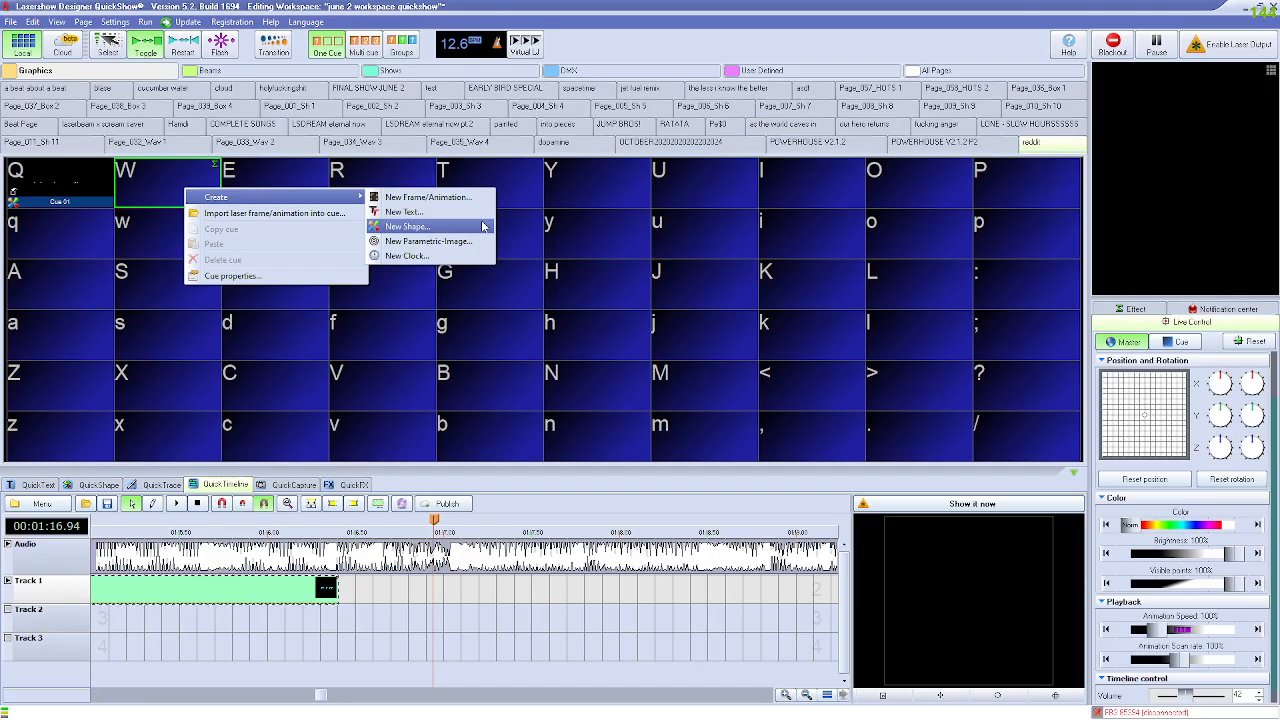
left_click(430, 227)
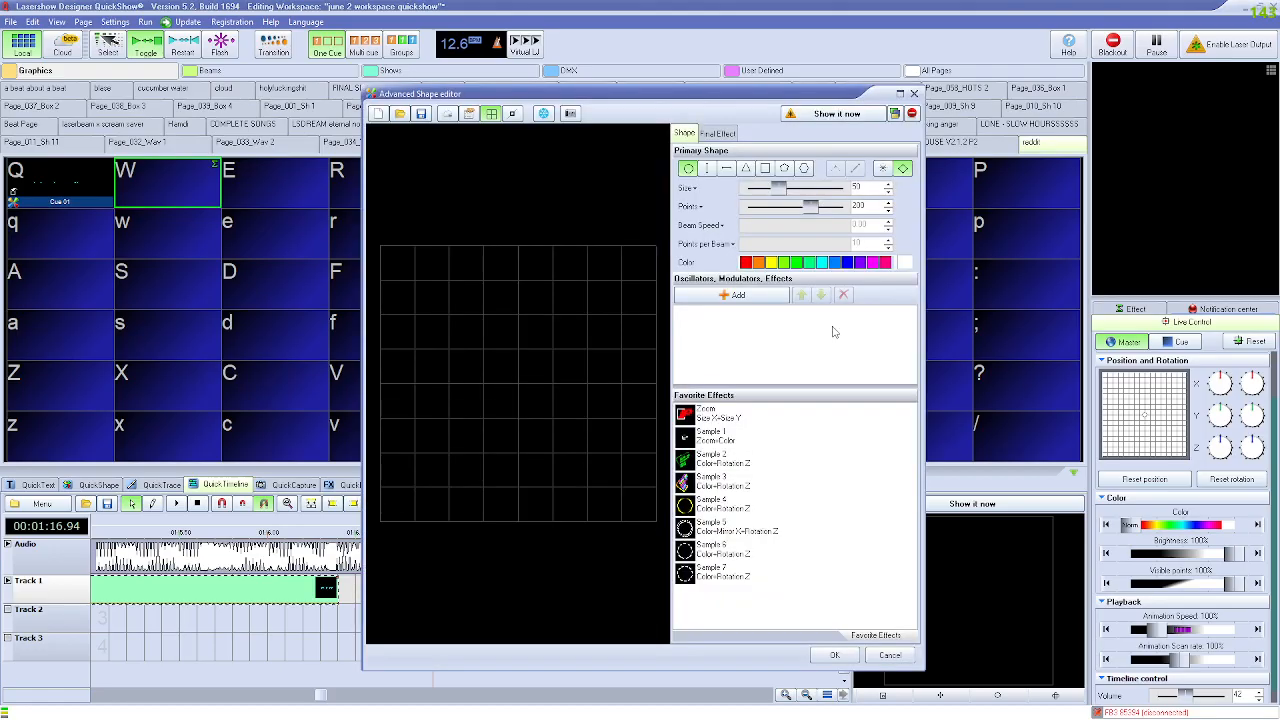
left_click(913, 93)
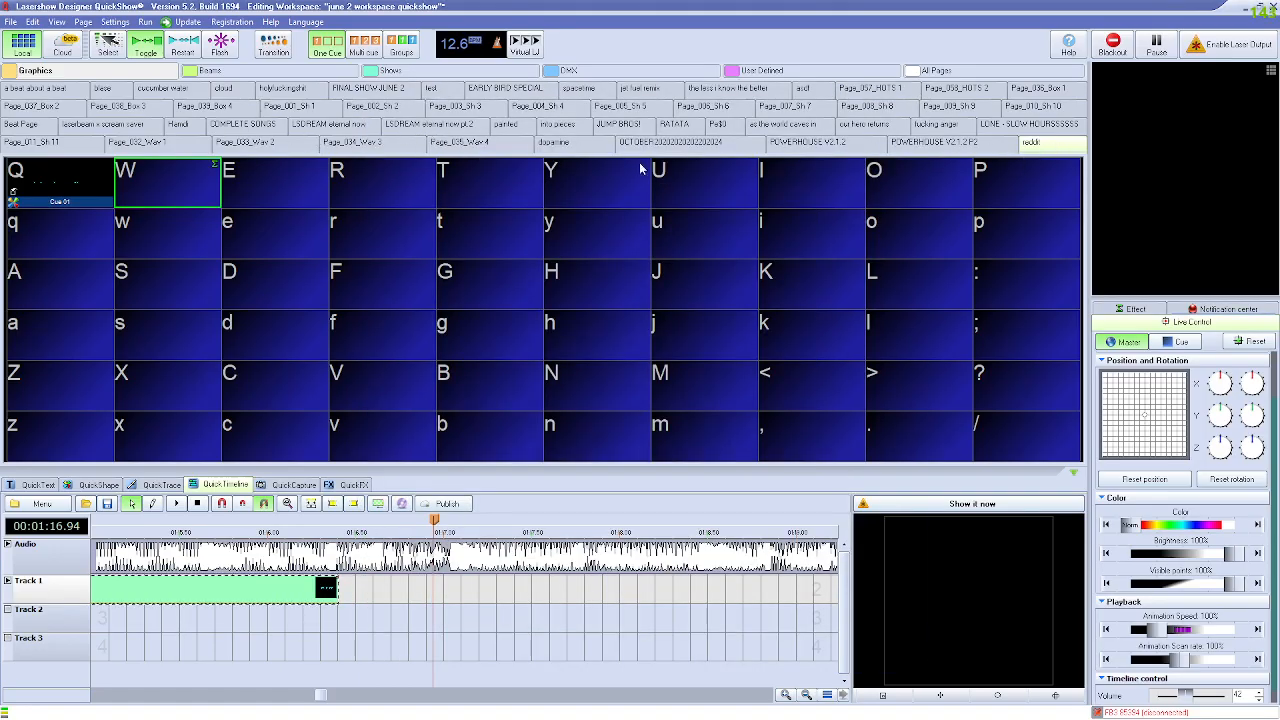
Step: Create a new shape in the W slot as a horizontal line displayed as beams, with 2 points
right_click(212, 200)
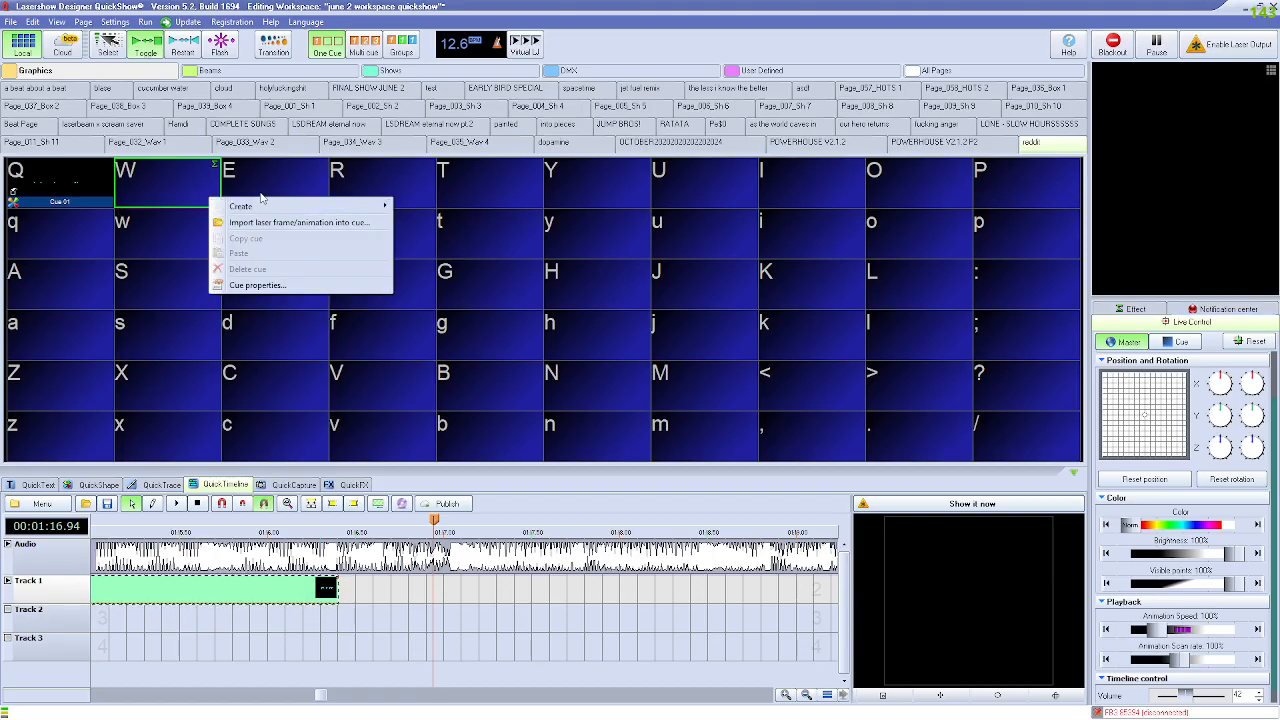
mouse_move(340, 206)
left_click(445, 236)
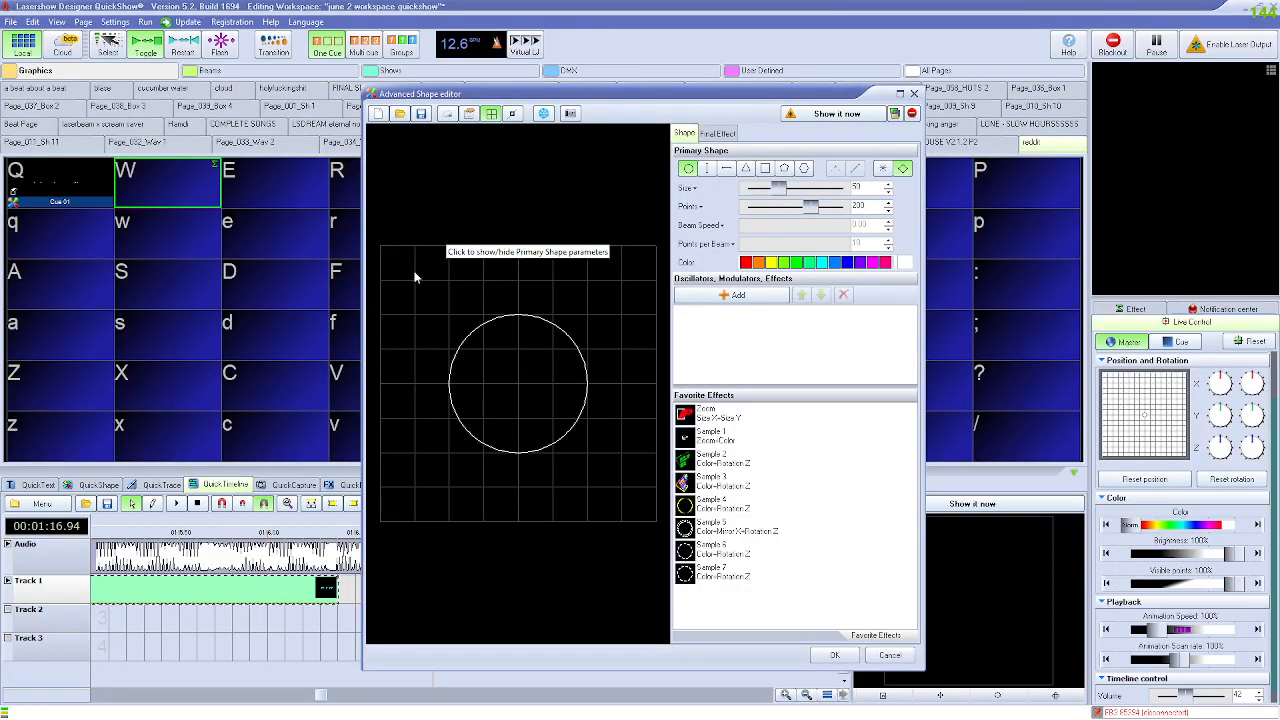
left_click(727, 168)
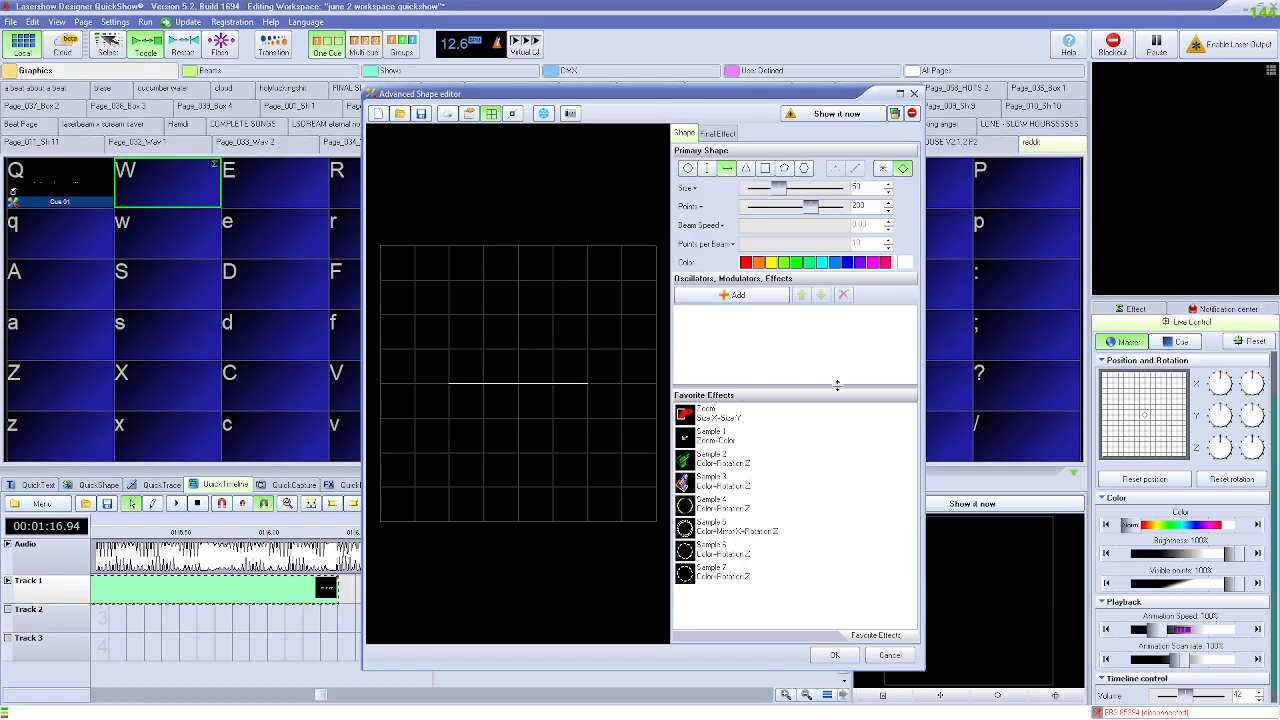
left_click(882, 168)
left_click_drag(813, 208, 746, 207)
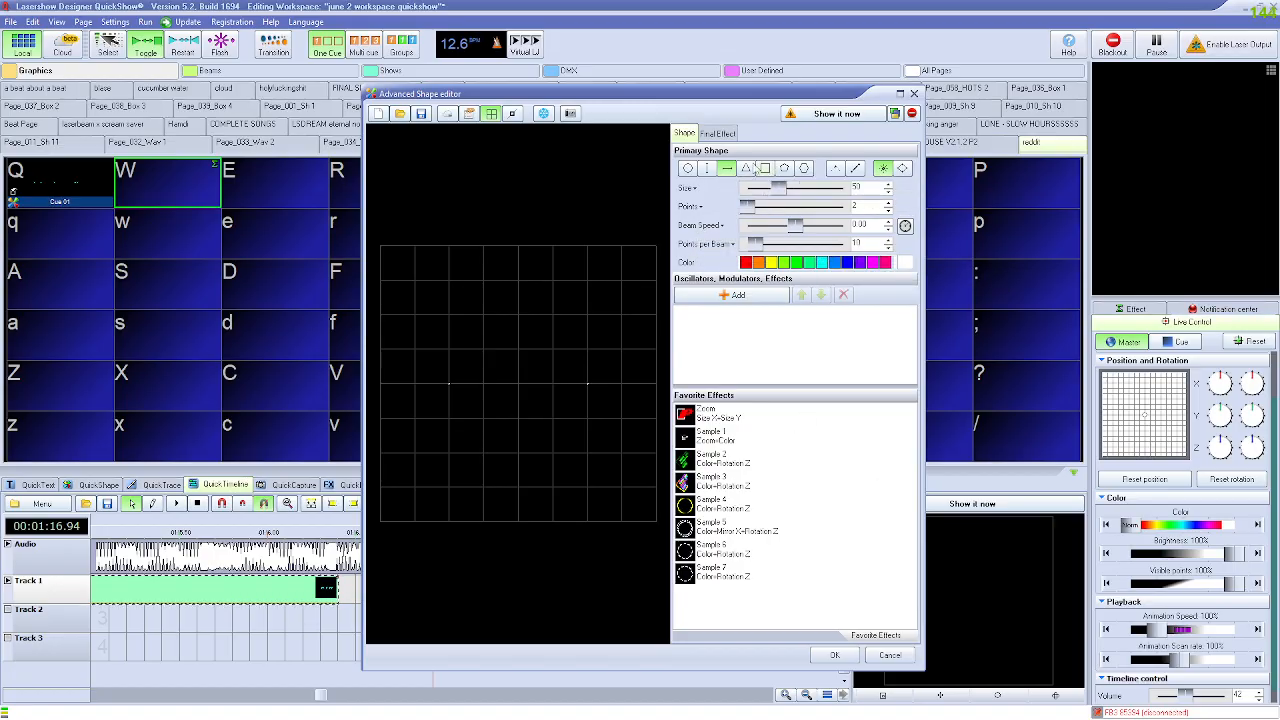
left_click(707, 169)
left_click(727, 169)
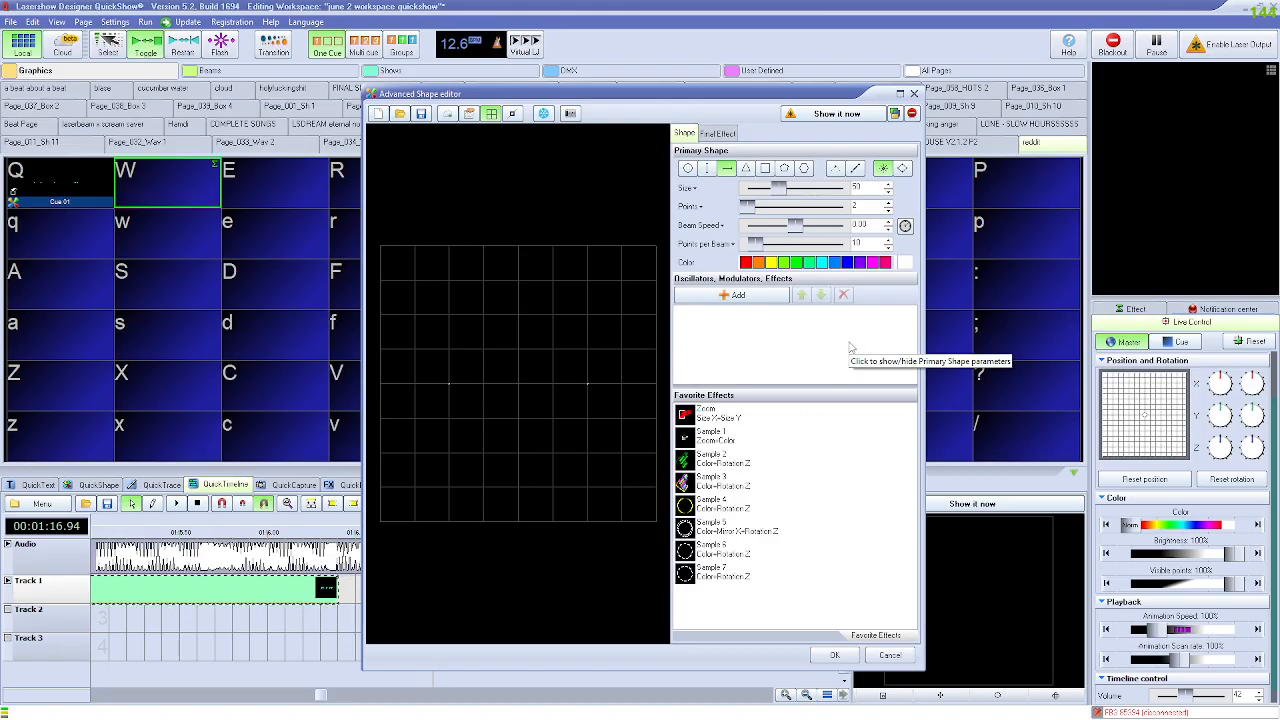
left_click(741, 296)
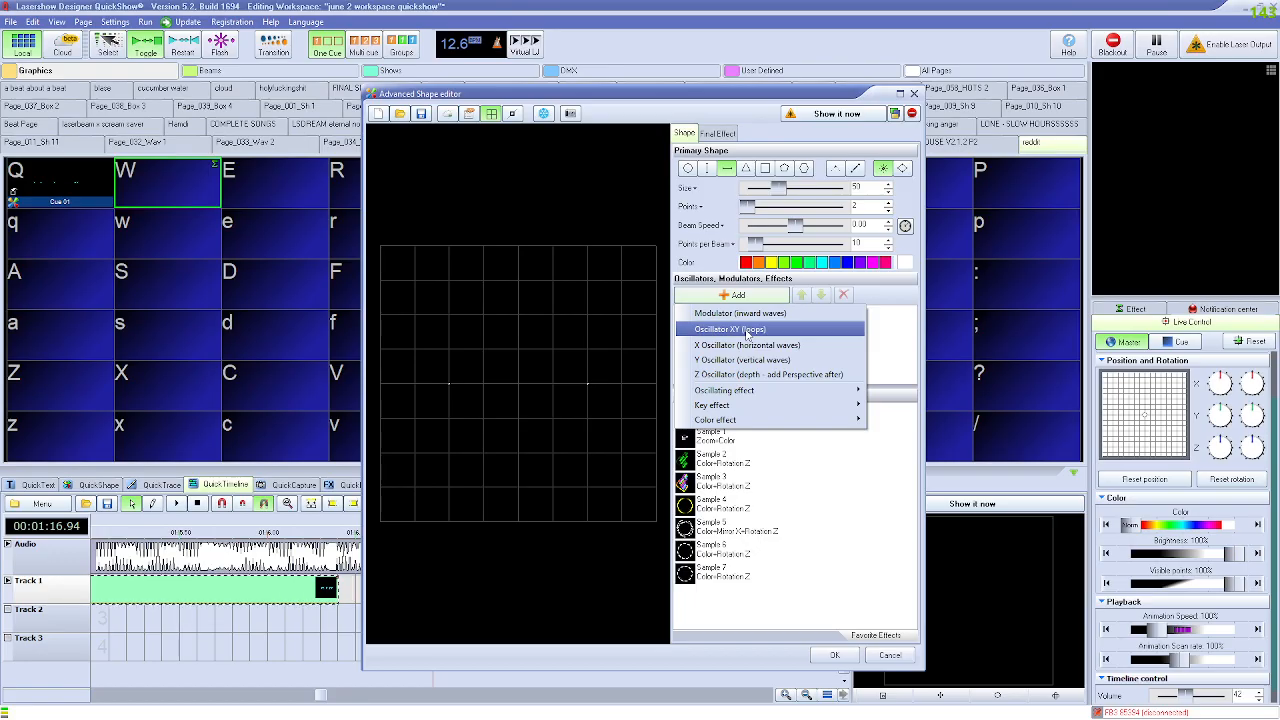
mouse_move(752, 401)
mouse_move(911, 400)
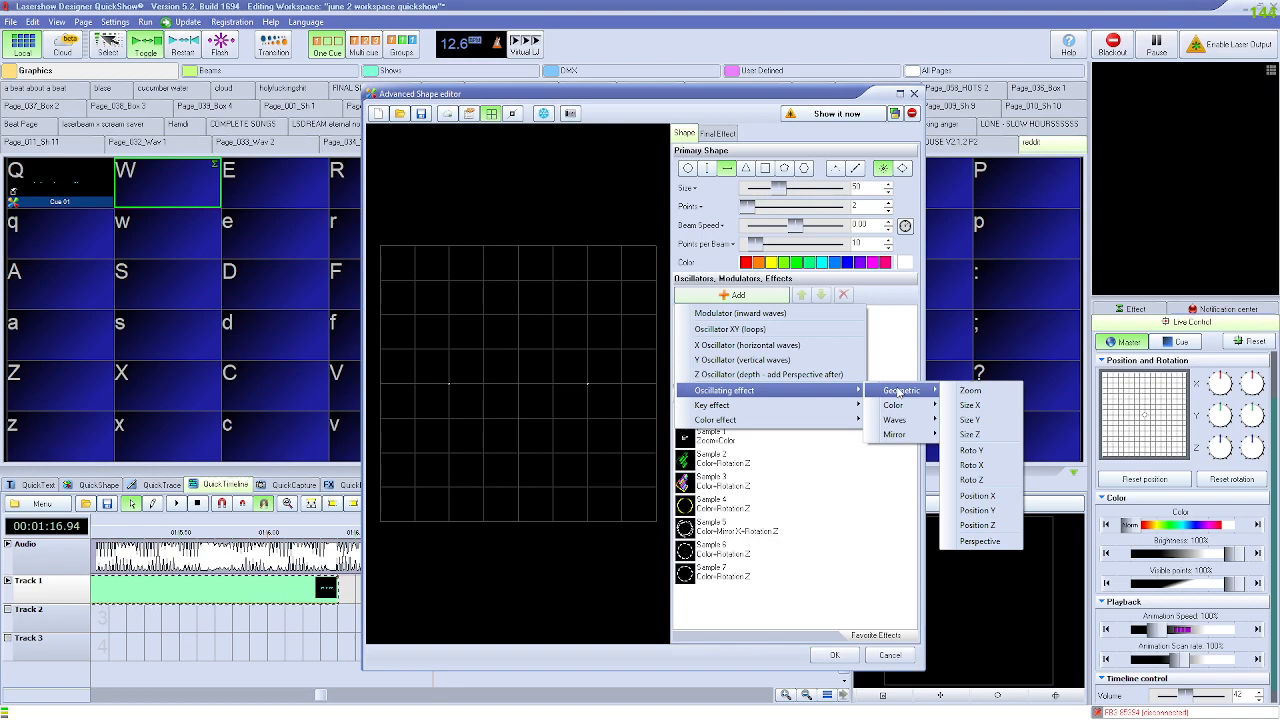
left_click(893, 335)
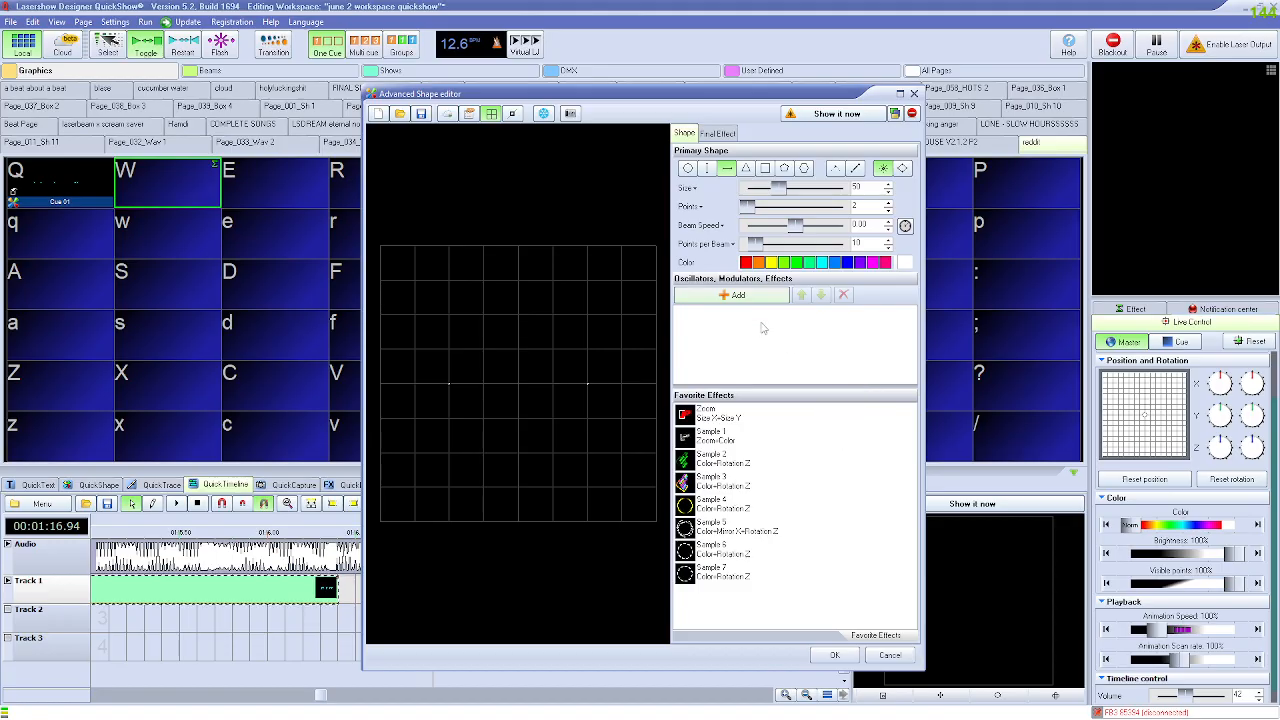
Step: Add a Color Control color effect to the shape and delete the green middle color from its gradient
left_click(733, 295)
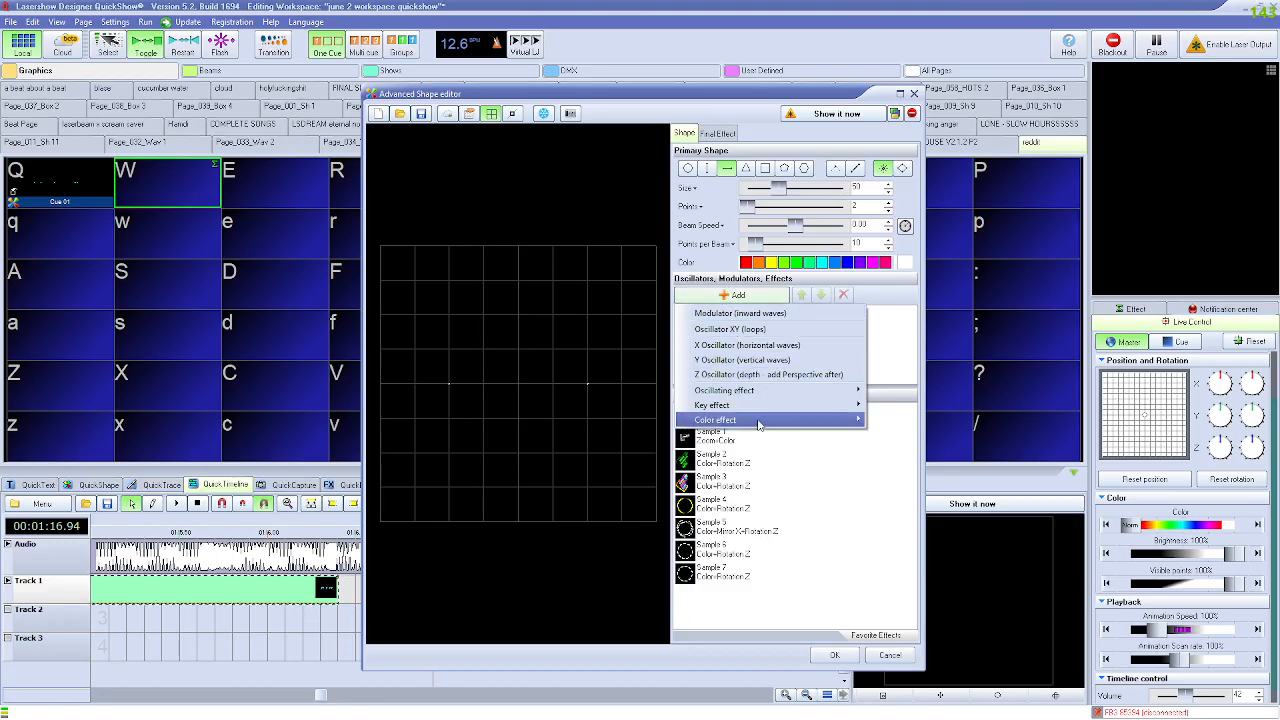
mouse_move(845, 420)
left_click(907, 424)
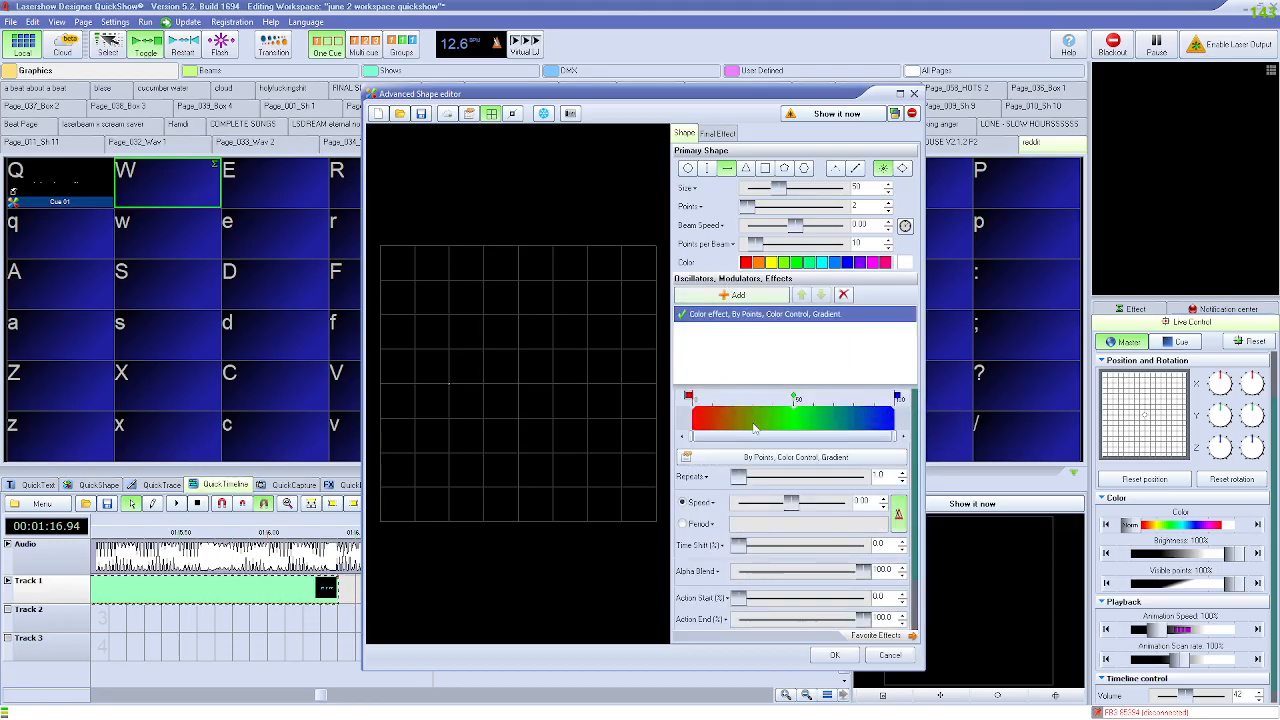
right_click(795, 400)
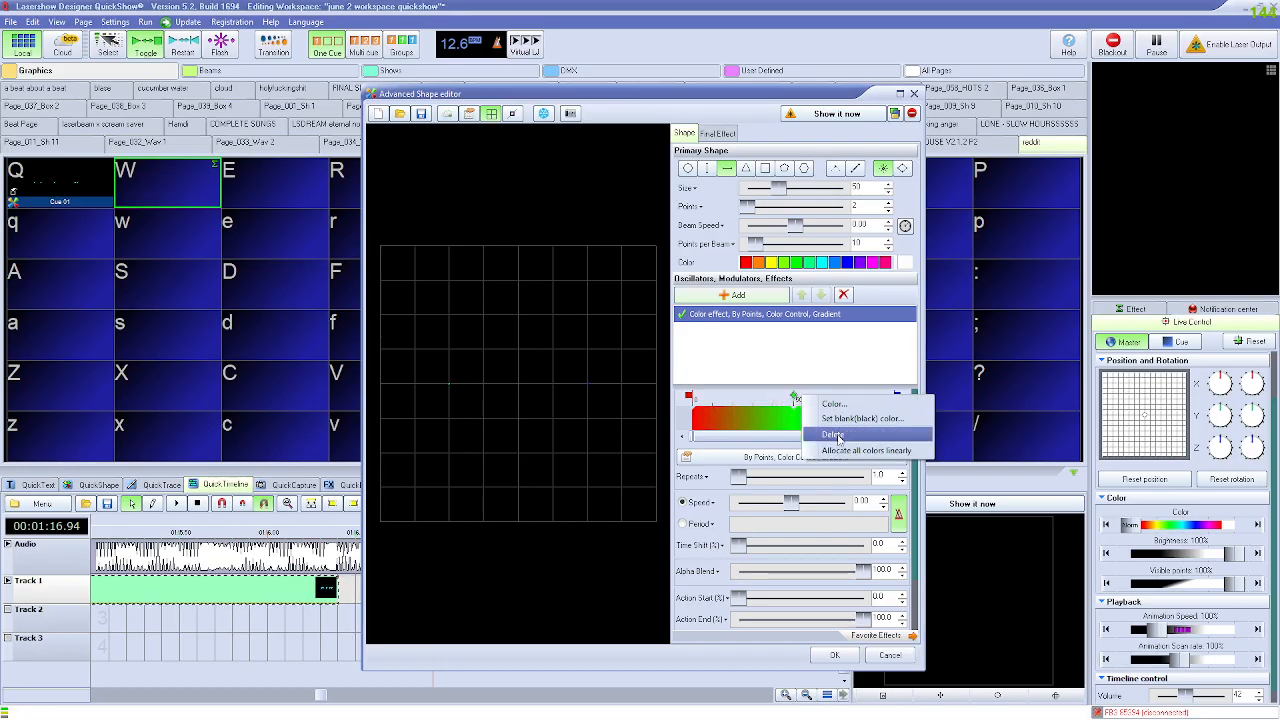
left_click(840, 434)
Step: Set the gradient's start color to black and its end color to white
double_click(688, 398)
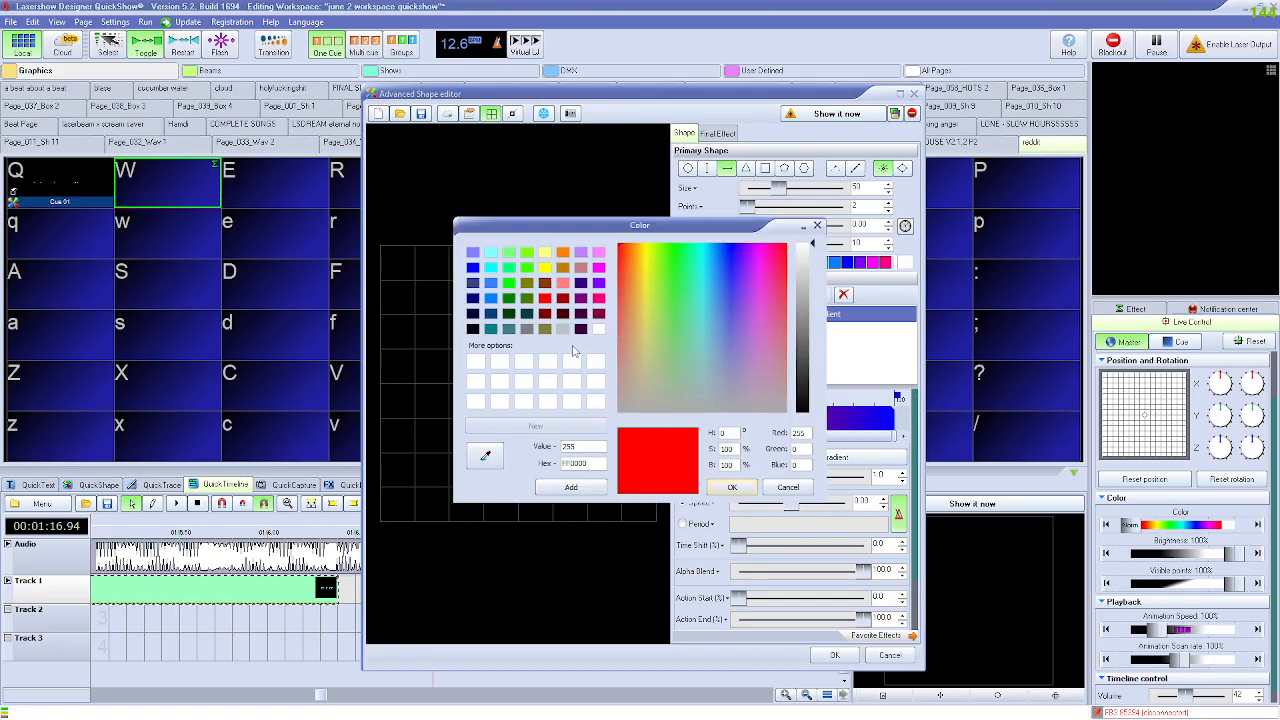
left_click(474, 330)
left_click(571, 487)
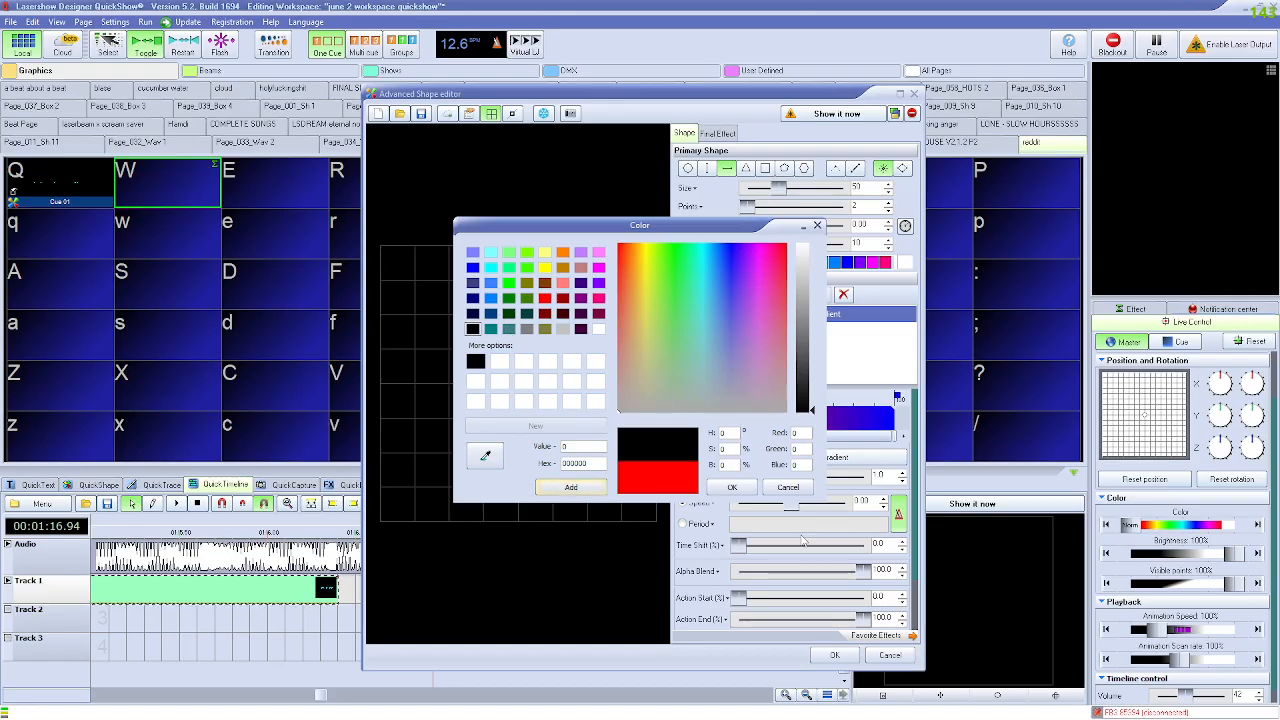
left_click(727, 487)
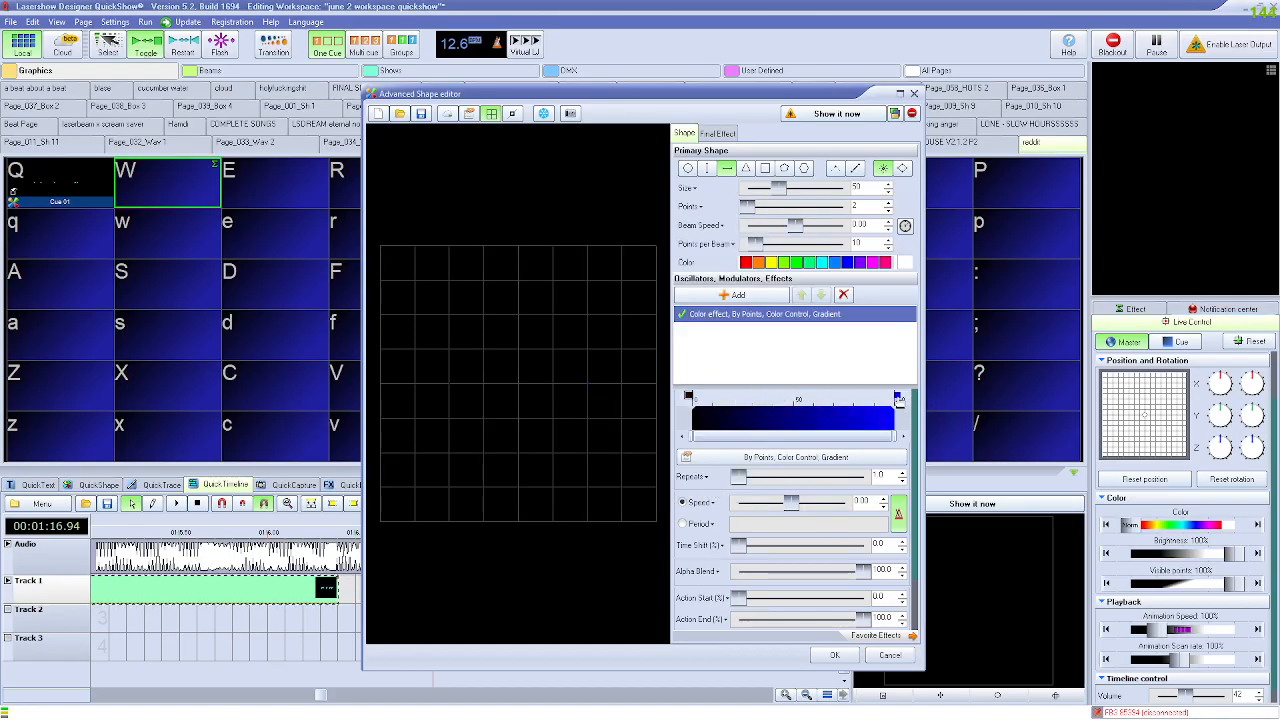
right_click(899, 399)
left_click(929, 407)
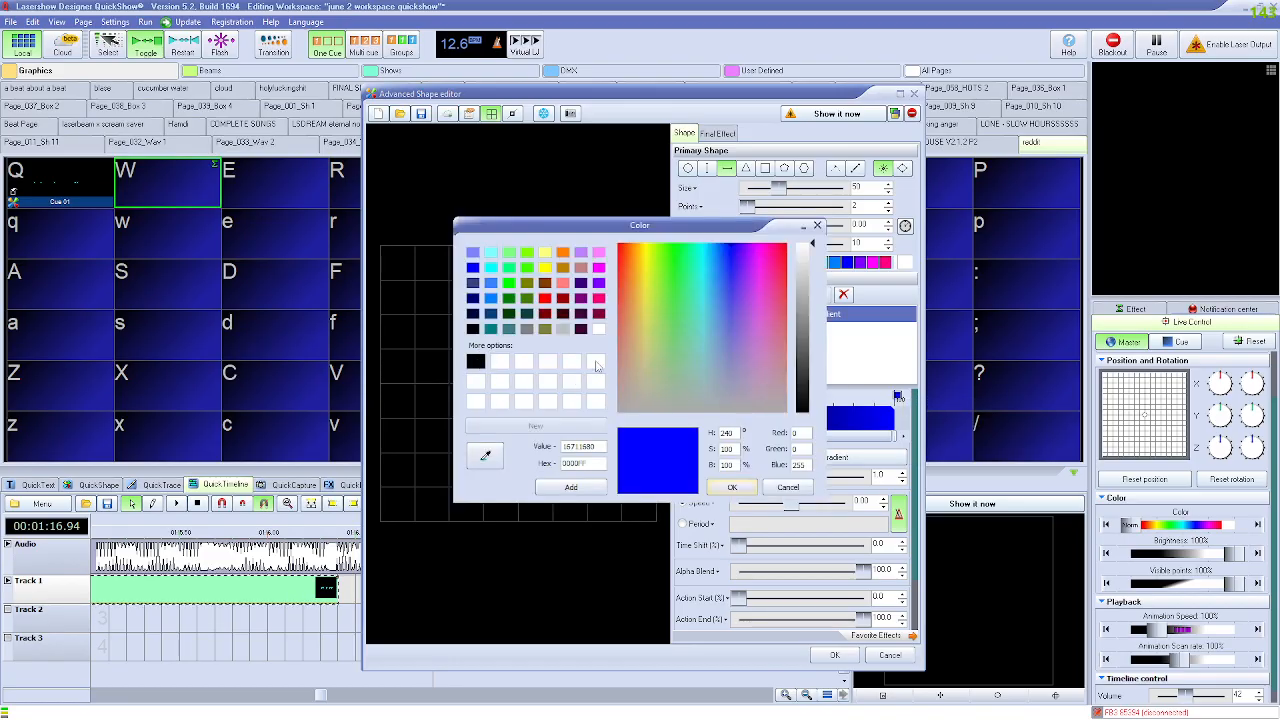
left_click(598, 329)
left_click(732, 488)
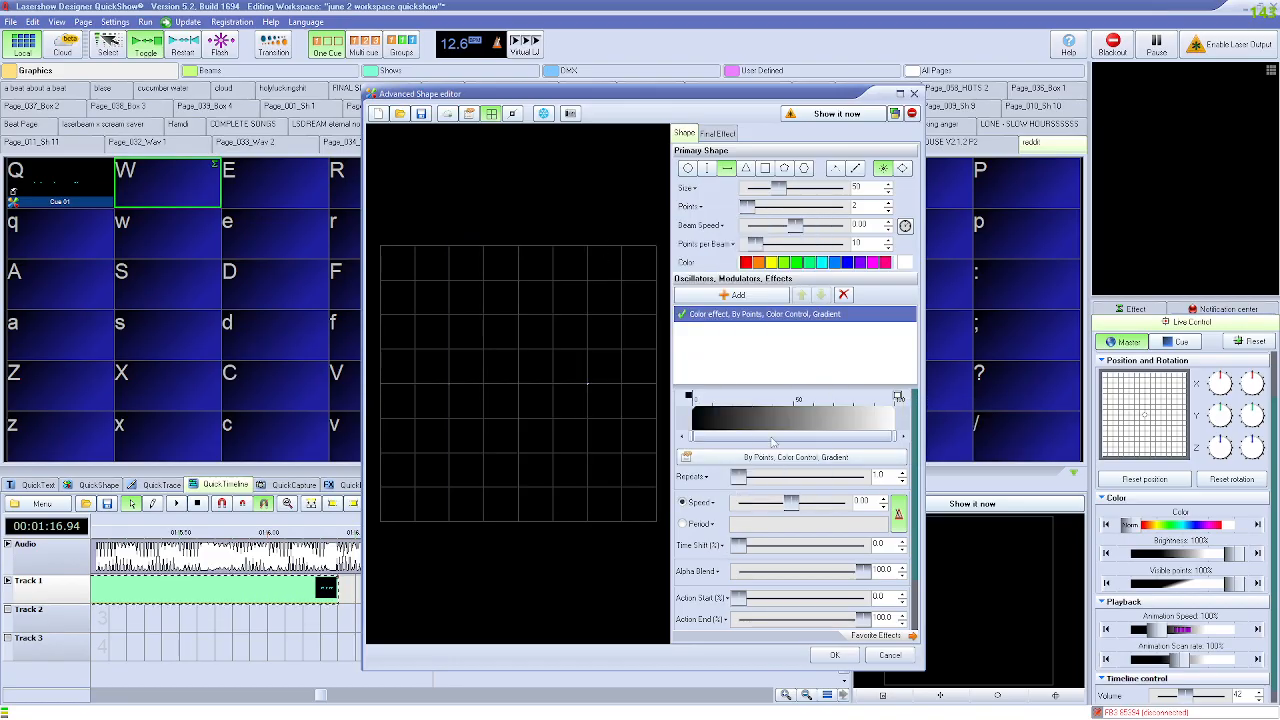
Step: Make the color effect run by time with a period of 0.13 and save the shape in the W slot
left_click(880, 460)
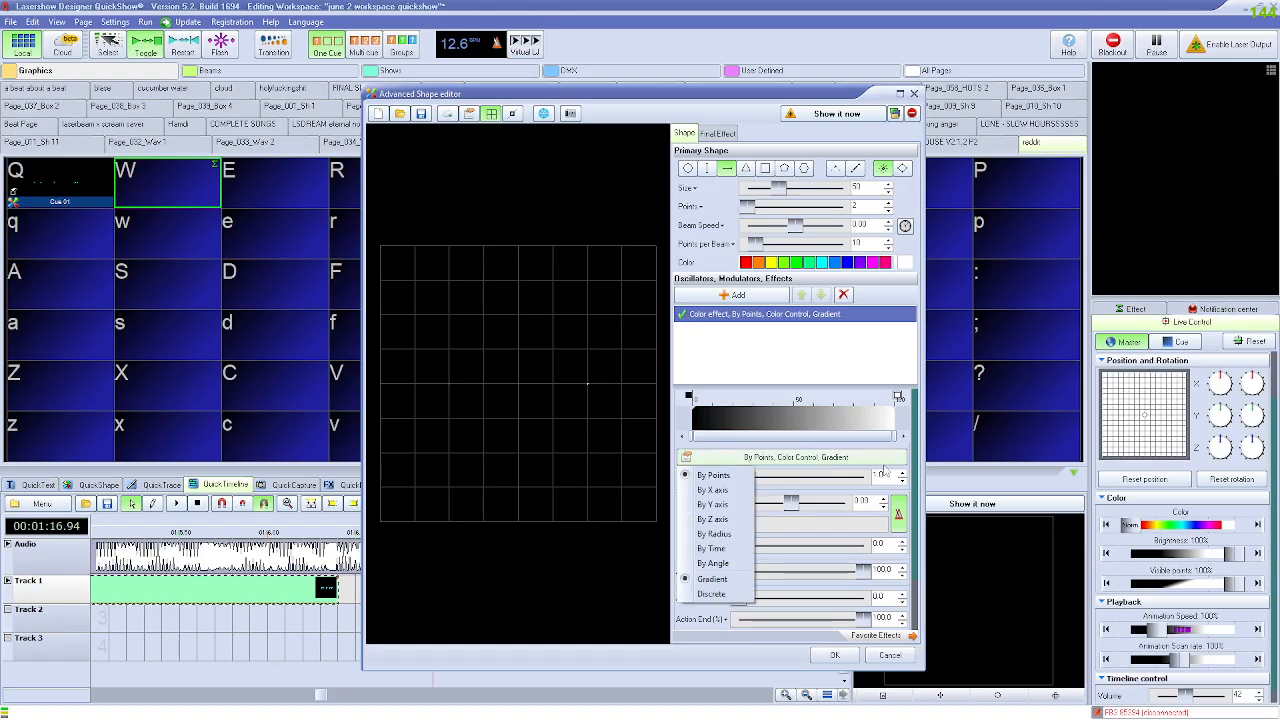
left_click(713, 548)
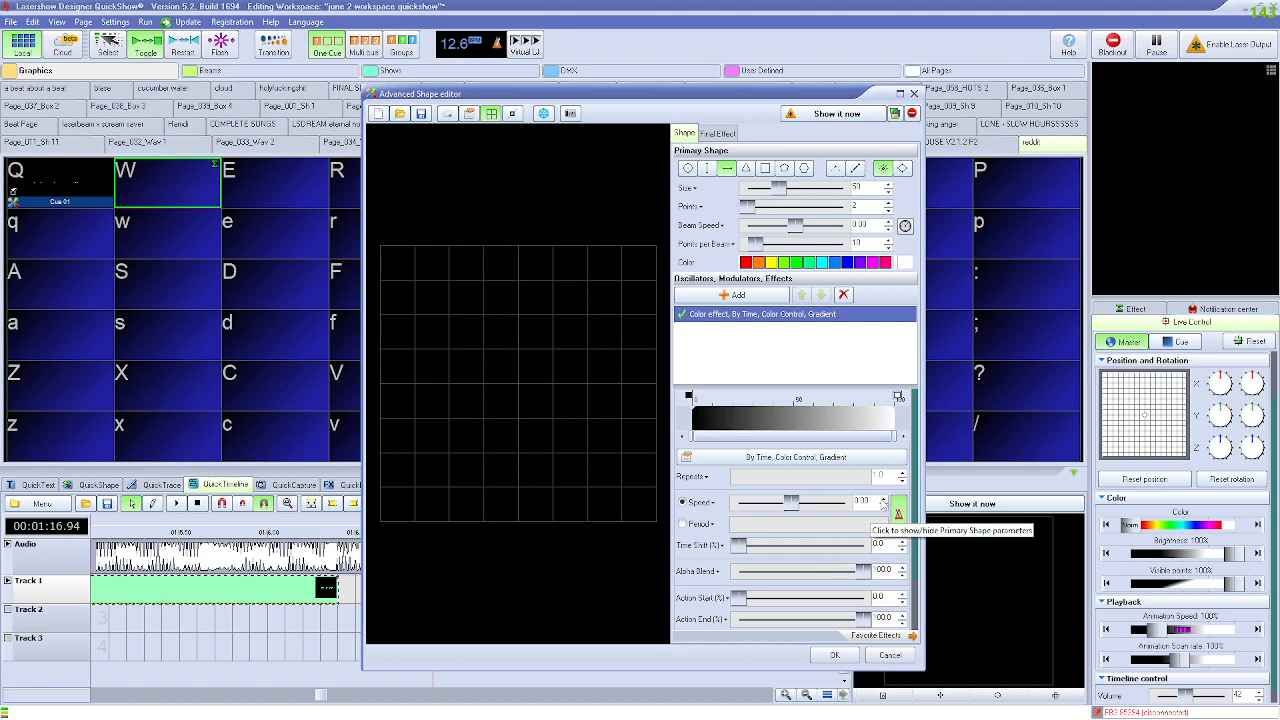
left_click(883, 499)
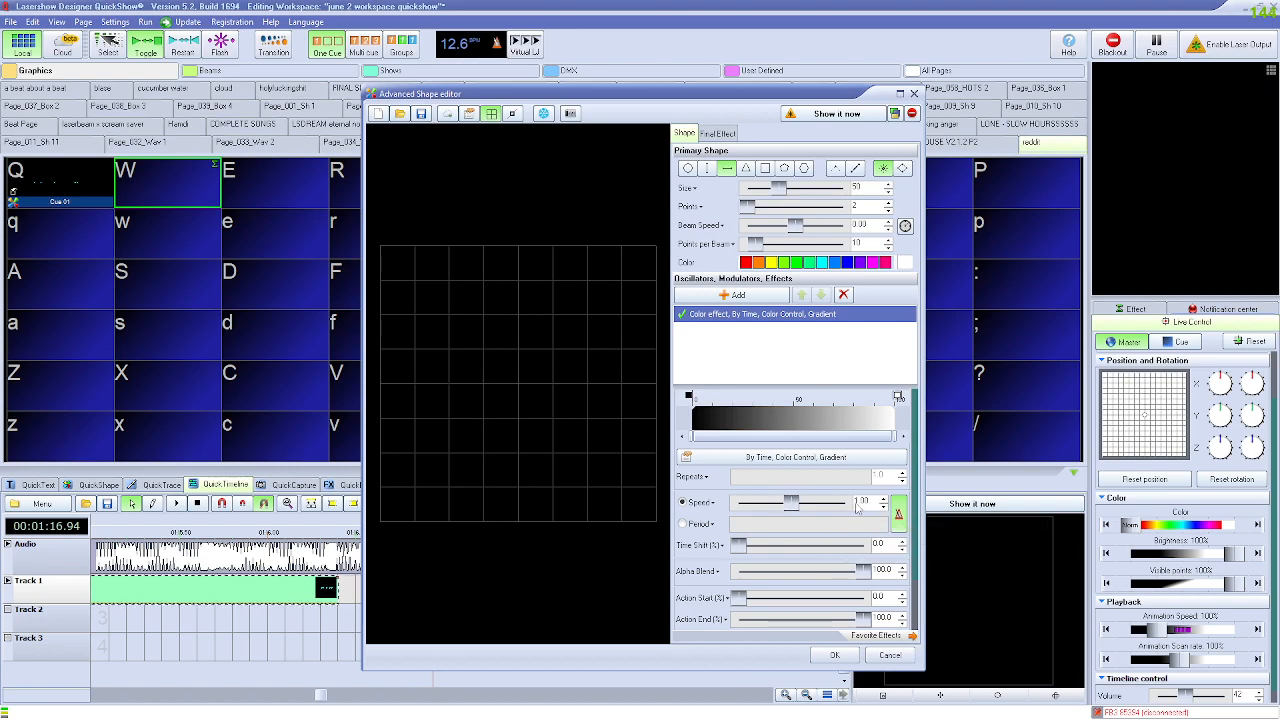
left_click_drag(791, 502, 828, 503)
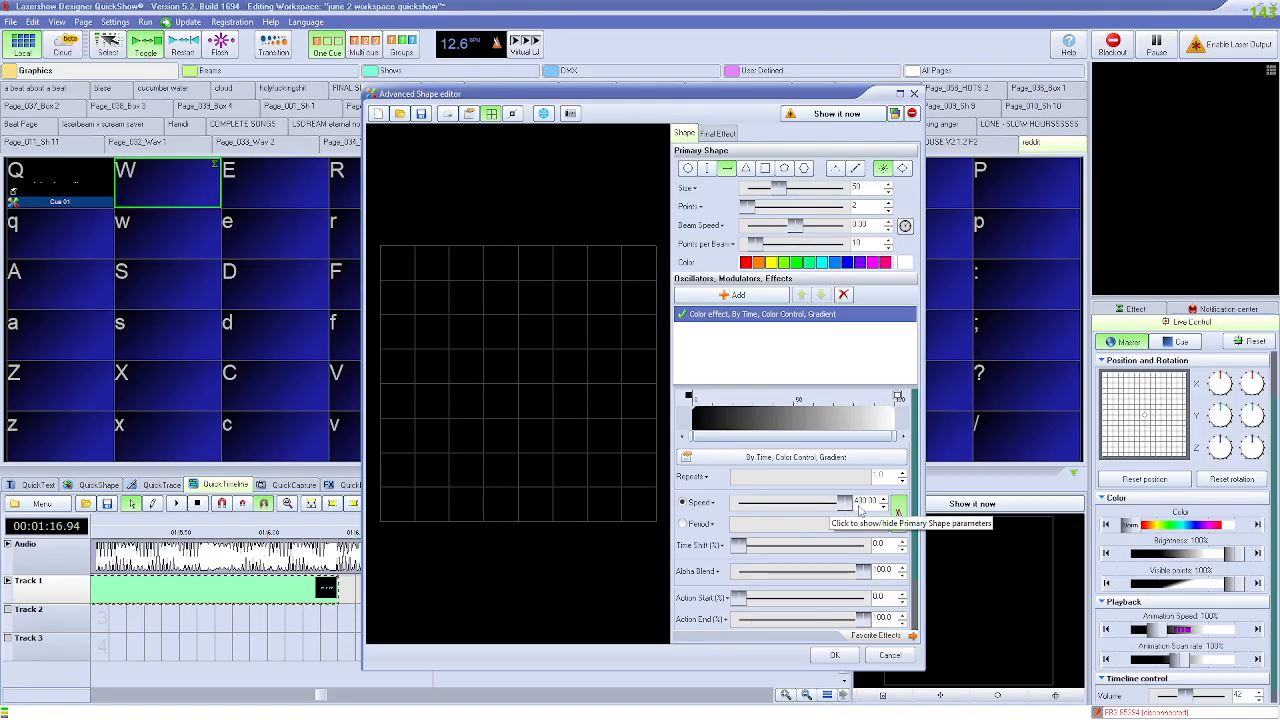
left_click_drag(845, 502, 818, 503)
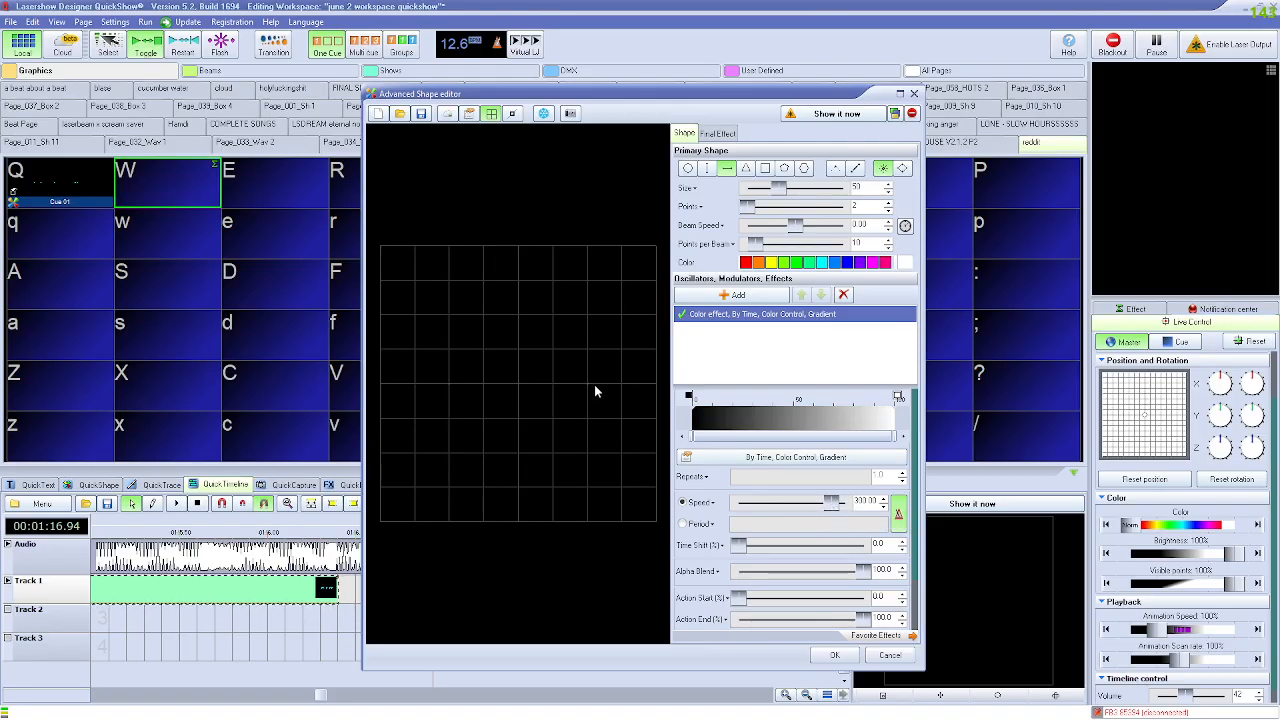
left_click_drag(447, 392, 486, 283)
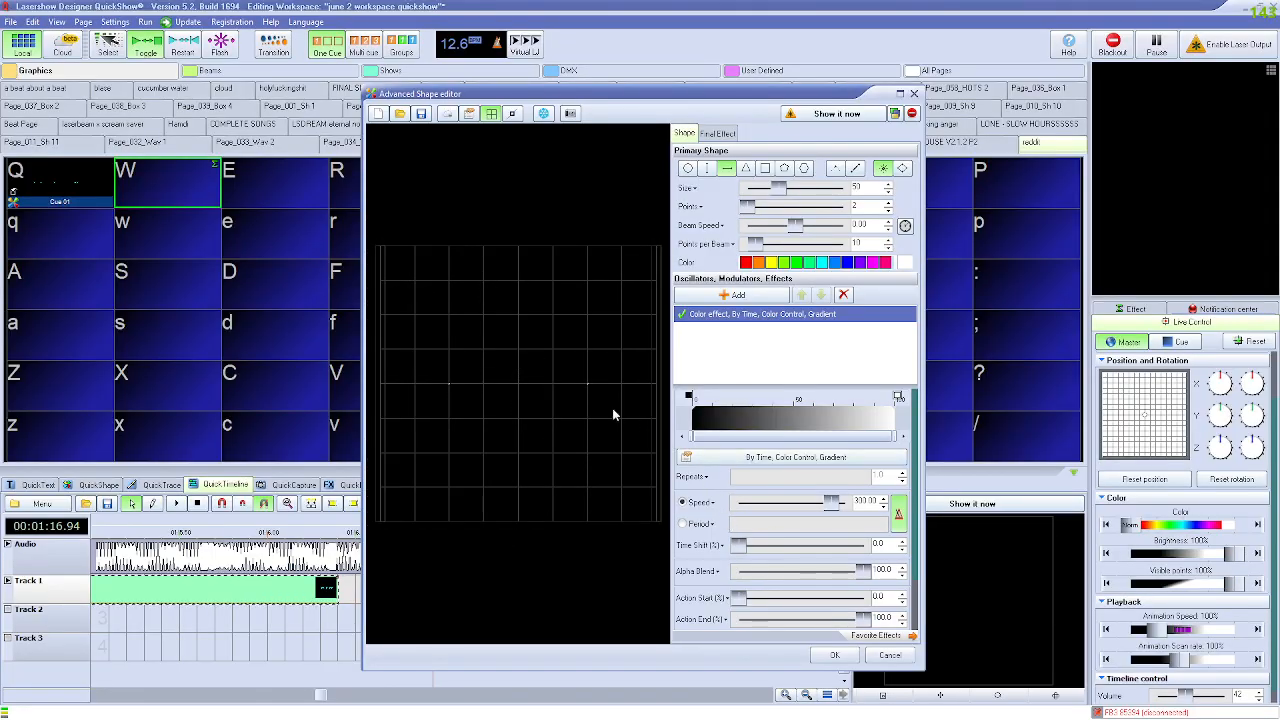
left_click_drag(831, 502, 810, 502)
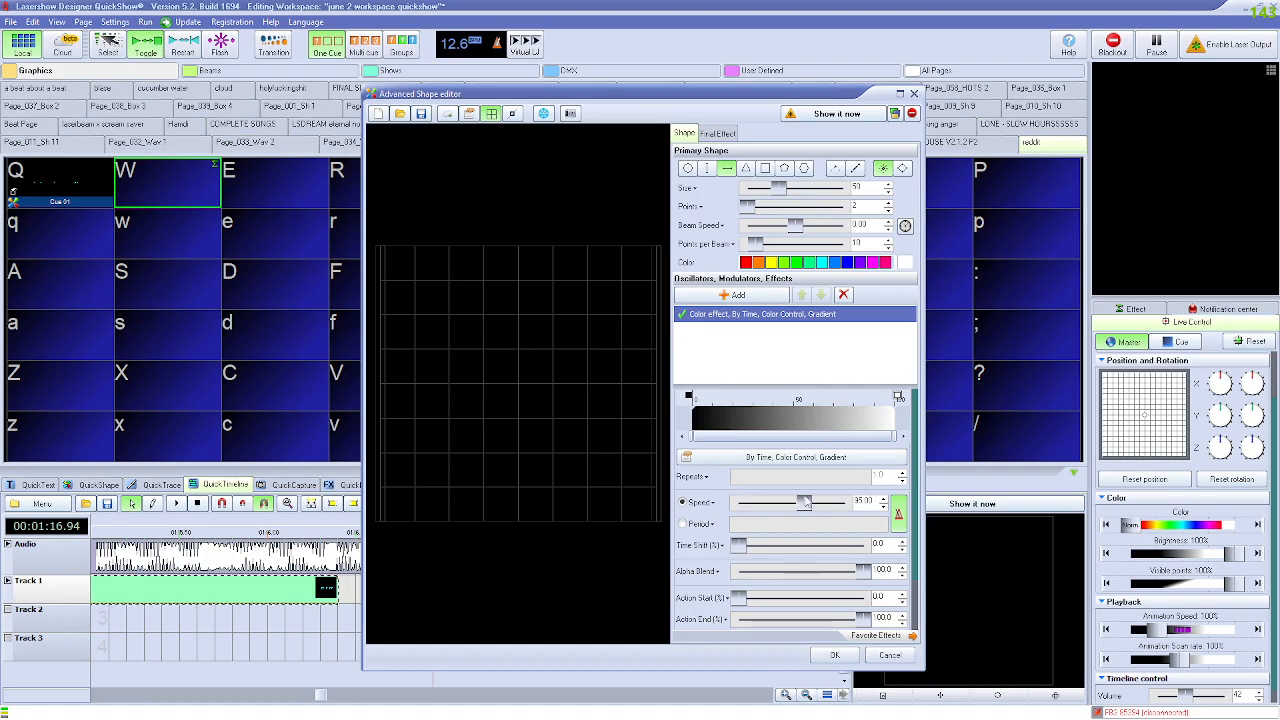
left_click(683, 524)
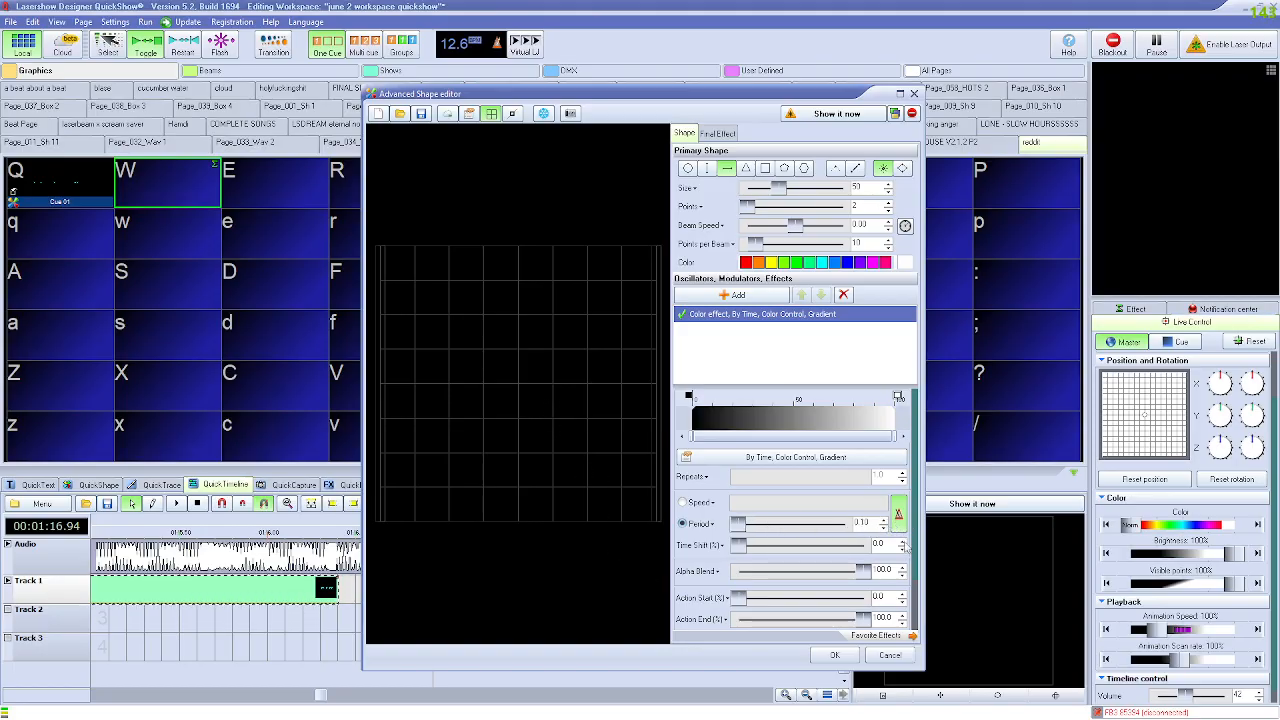
left_click(831, 655)
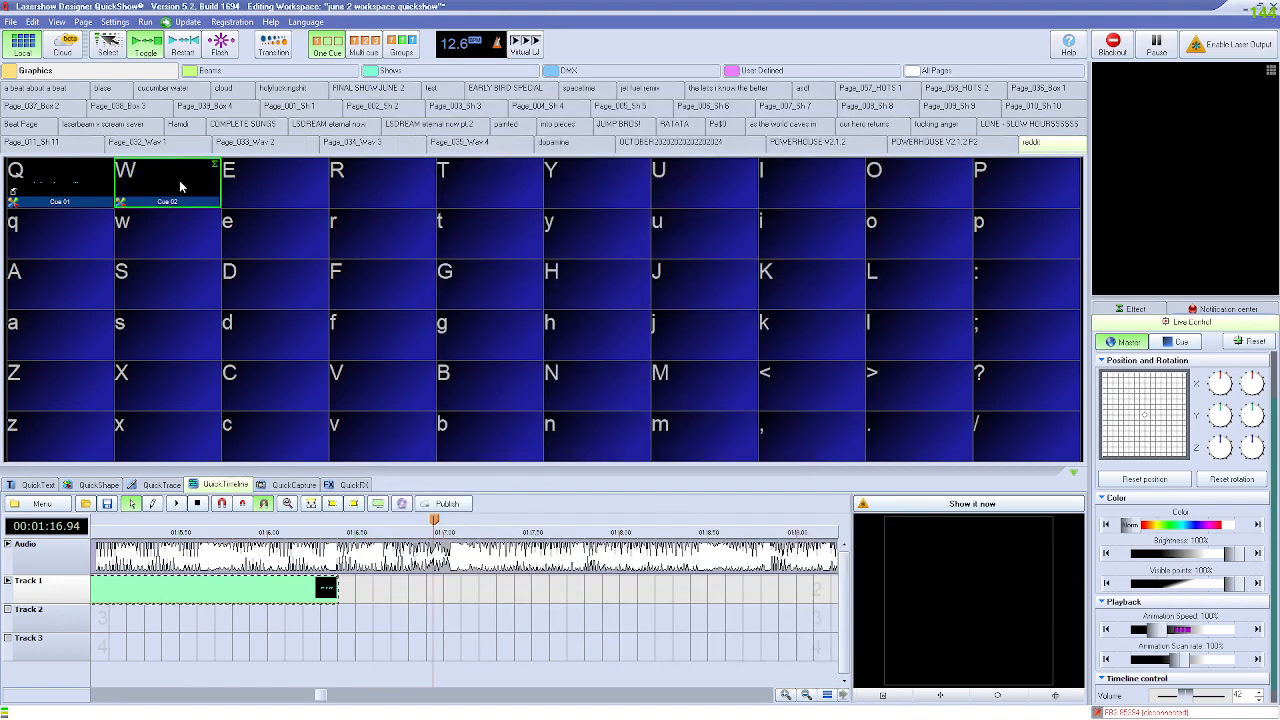
Step: Place the W slot's cue on Track 2, starting where the Track 1 cue ends at about 1:16.40
left_click(406, 630)
left_click_drag(406, 630, 390, 630)
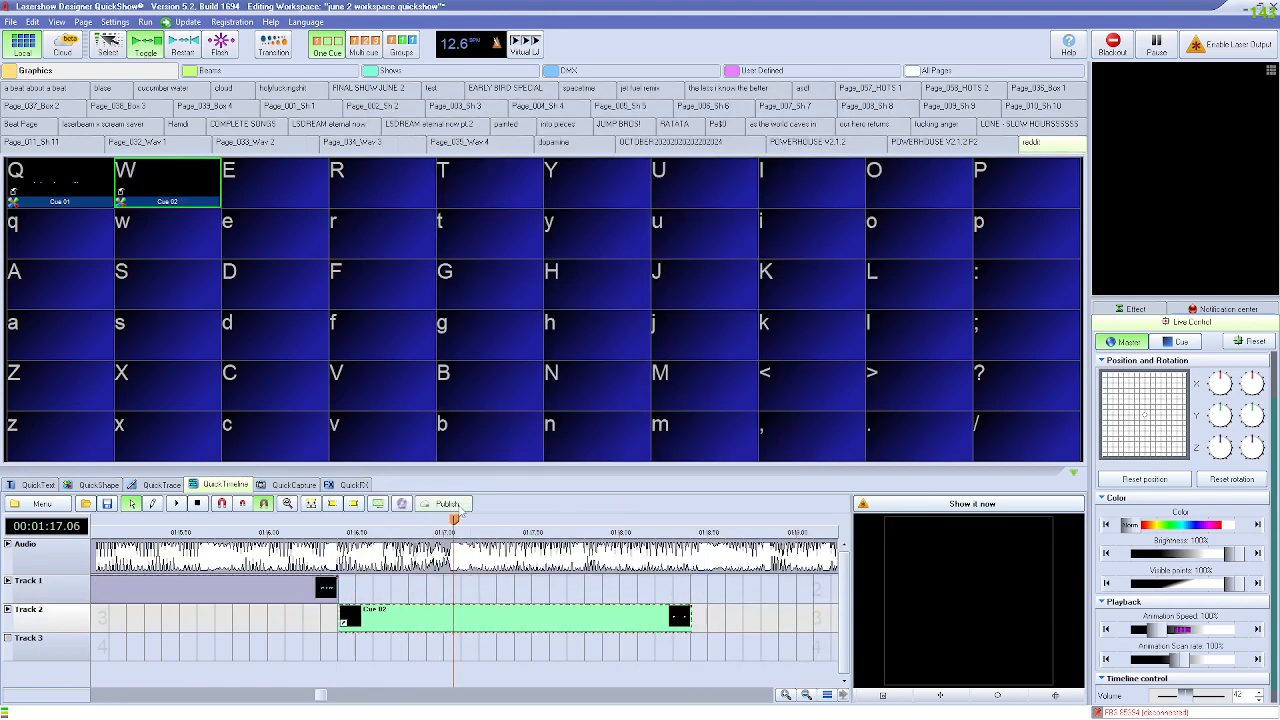
Step: Check the W slot's shape settings and shorten its Track 2 cue to end at about 1:17.00
right_click(162, 177)
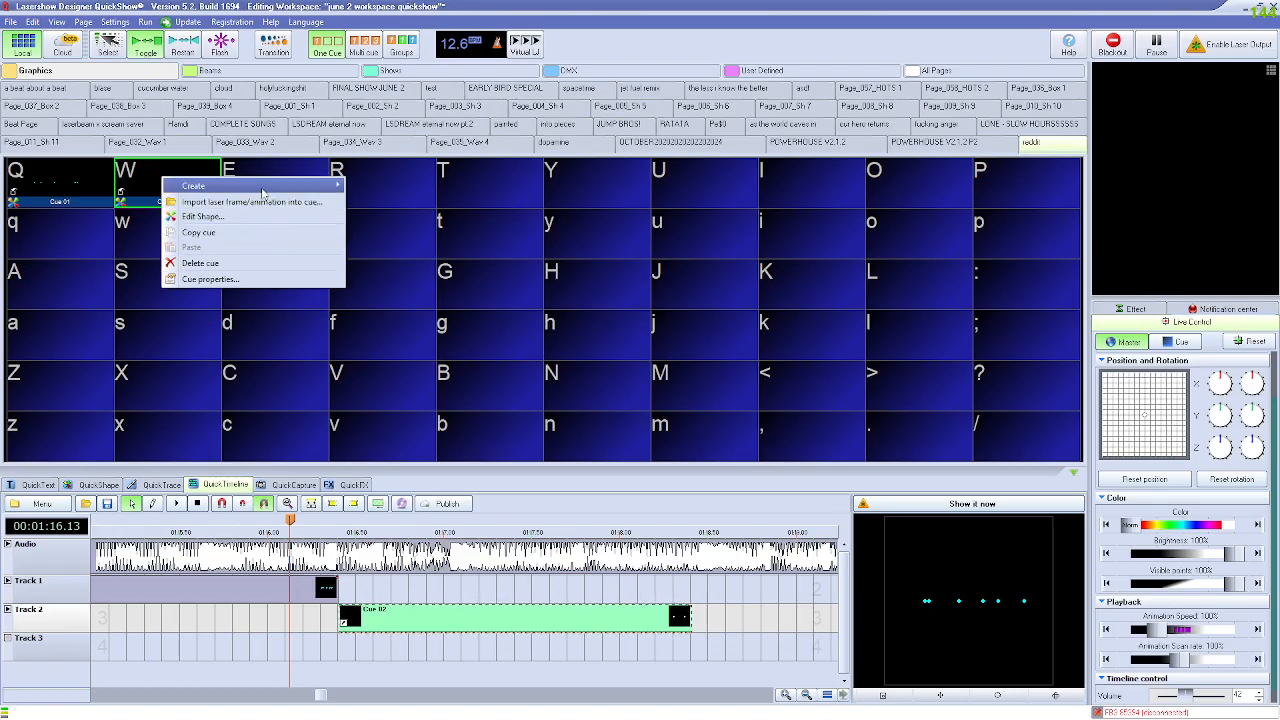
left_click(216, 217)
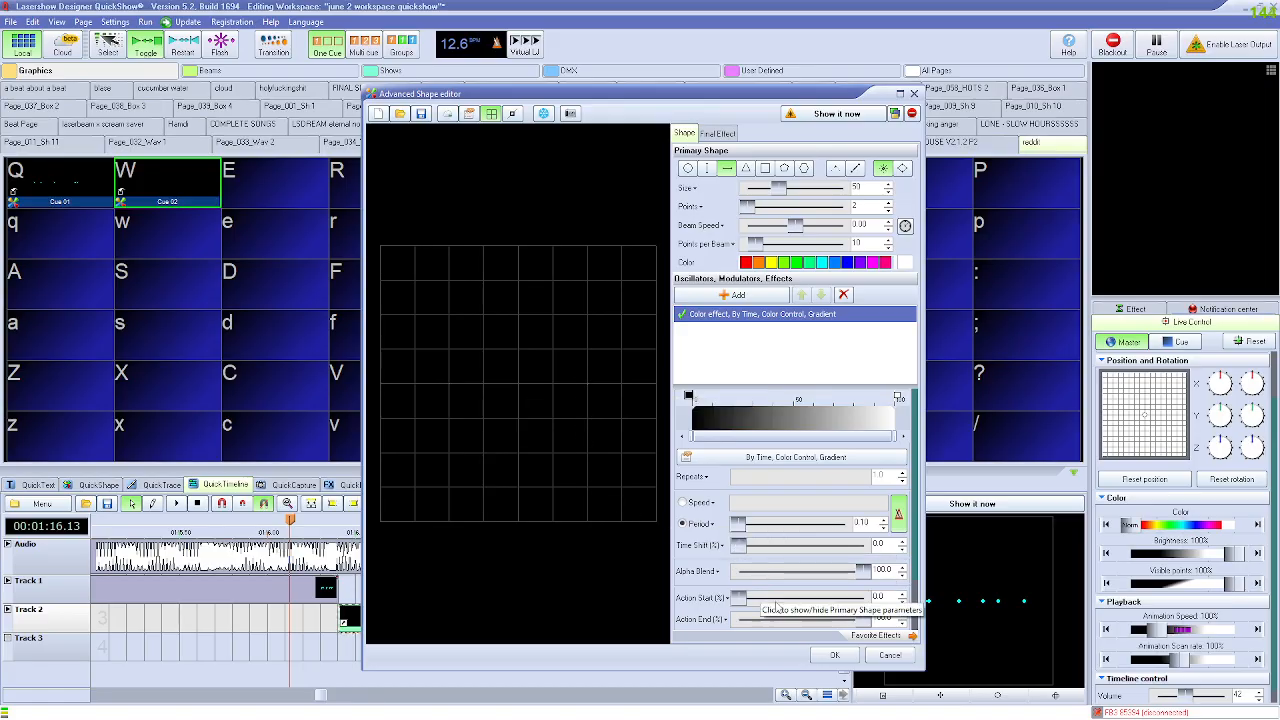
left_click(835, 655)
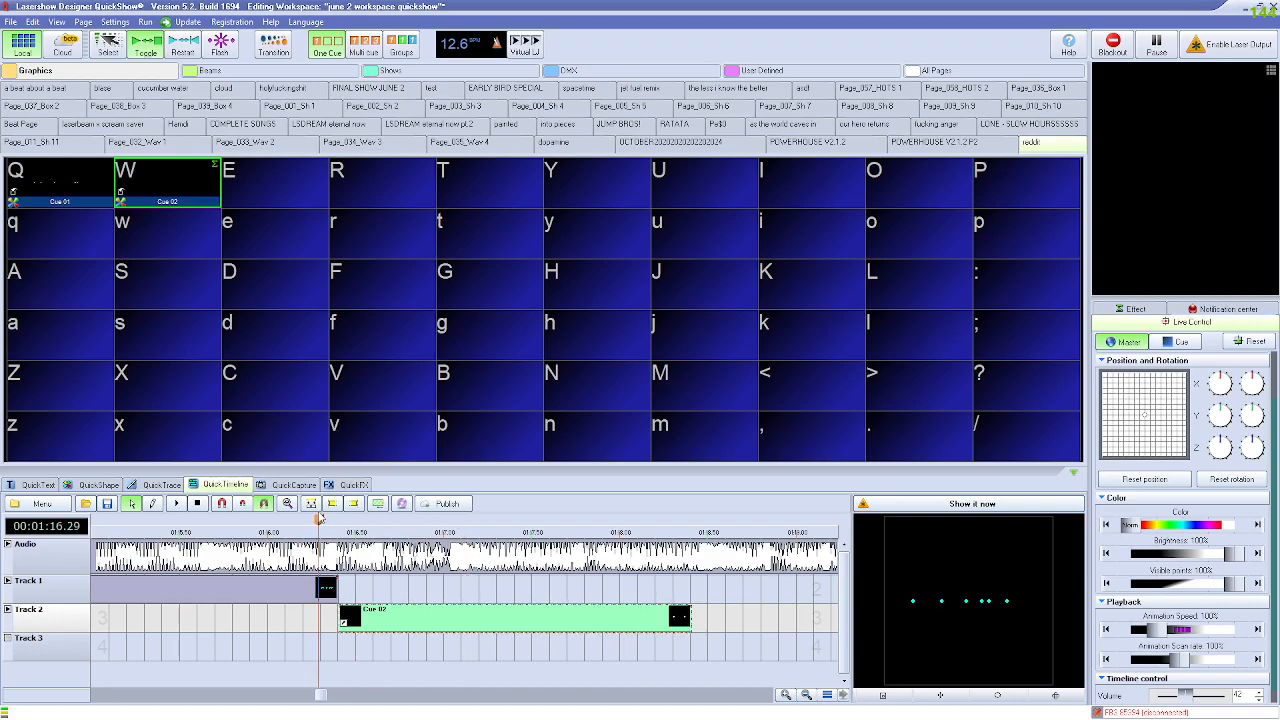
left_click_drag(694, 620, 447, 620)
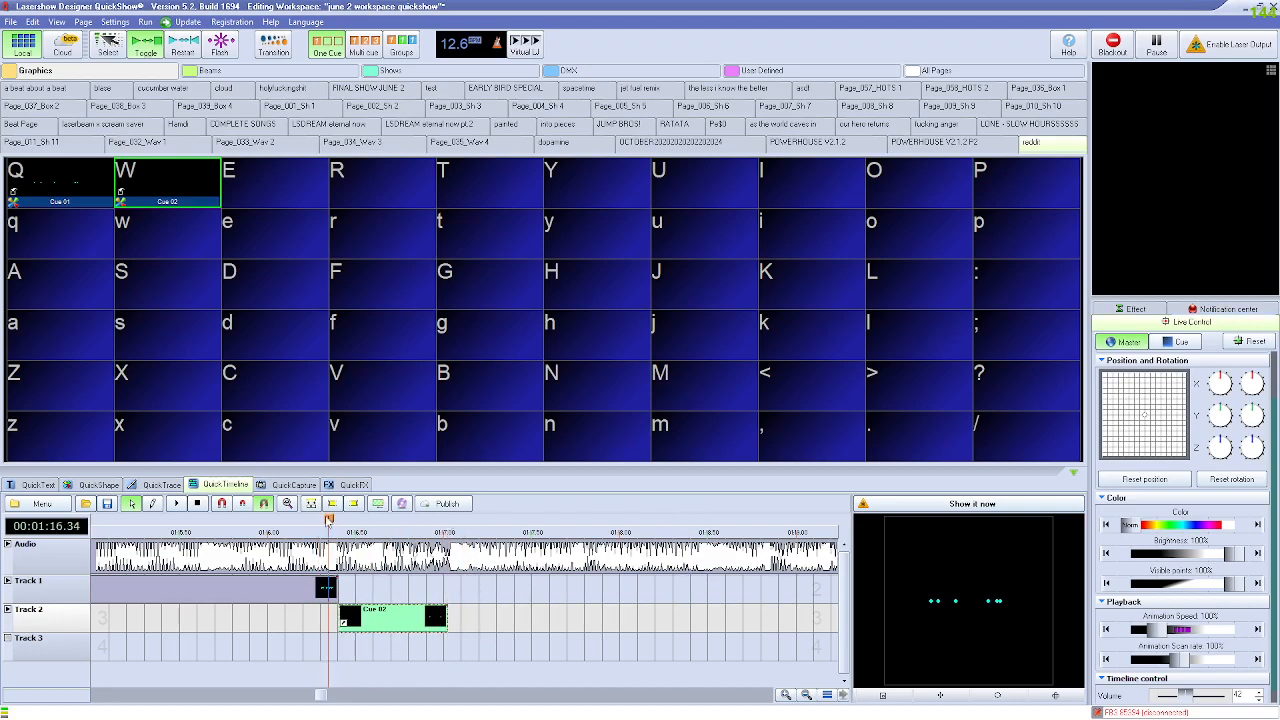
Step: Add a geometric Position X oscillating effect to the W slot's shape
right_click(174, 189)
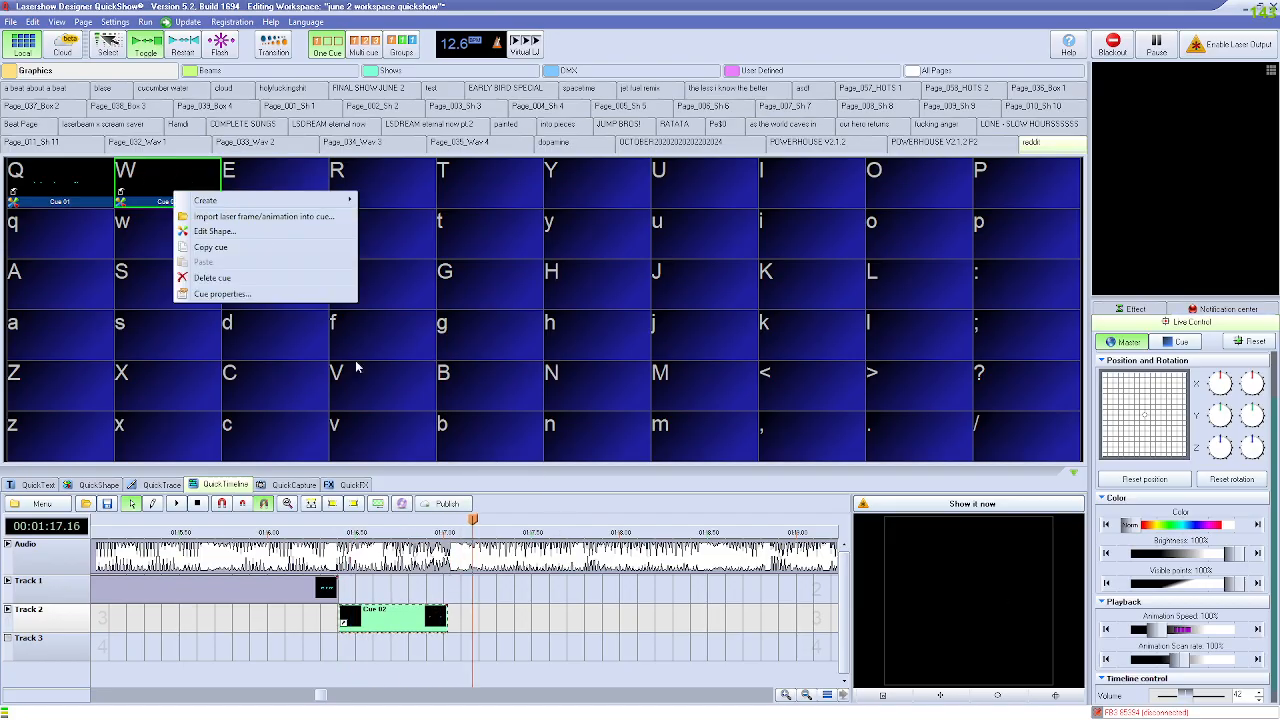
left_click(249, 234)
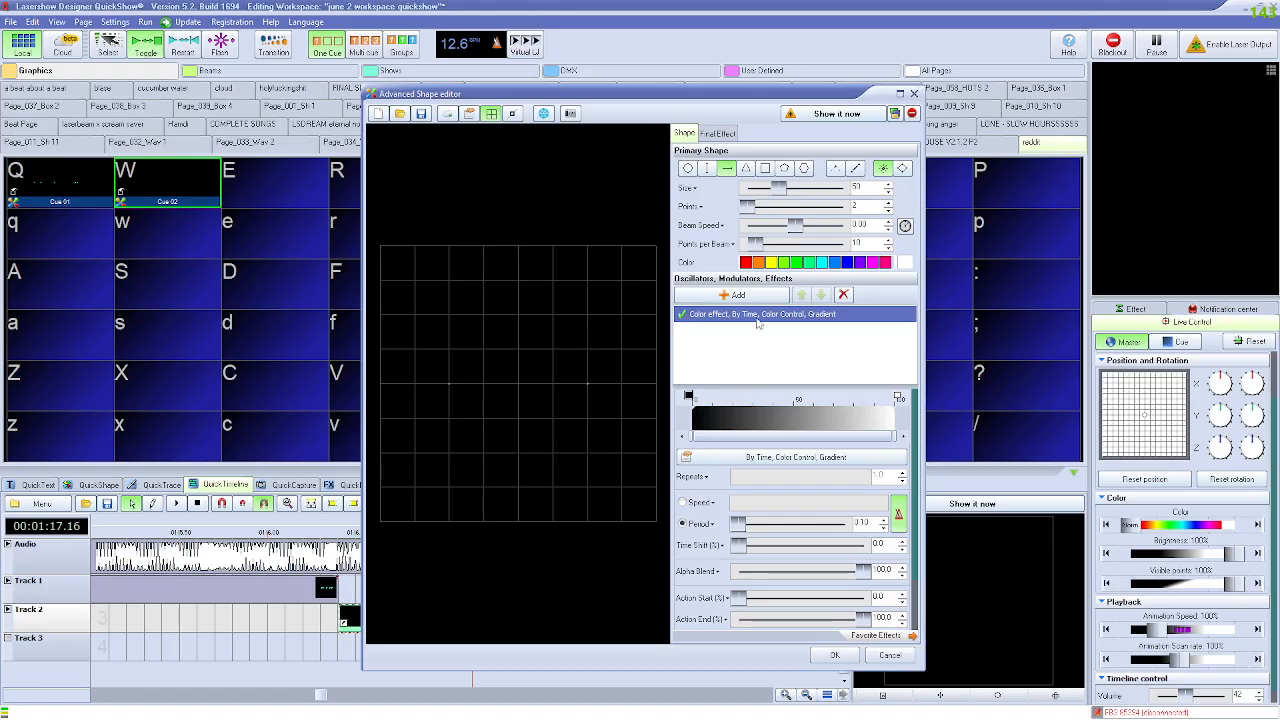
left_click(733, 295)
mouse_move(768, 396)
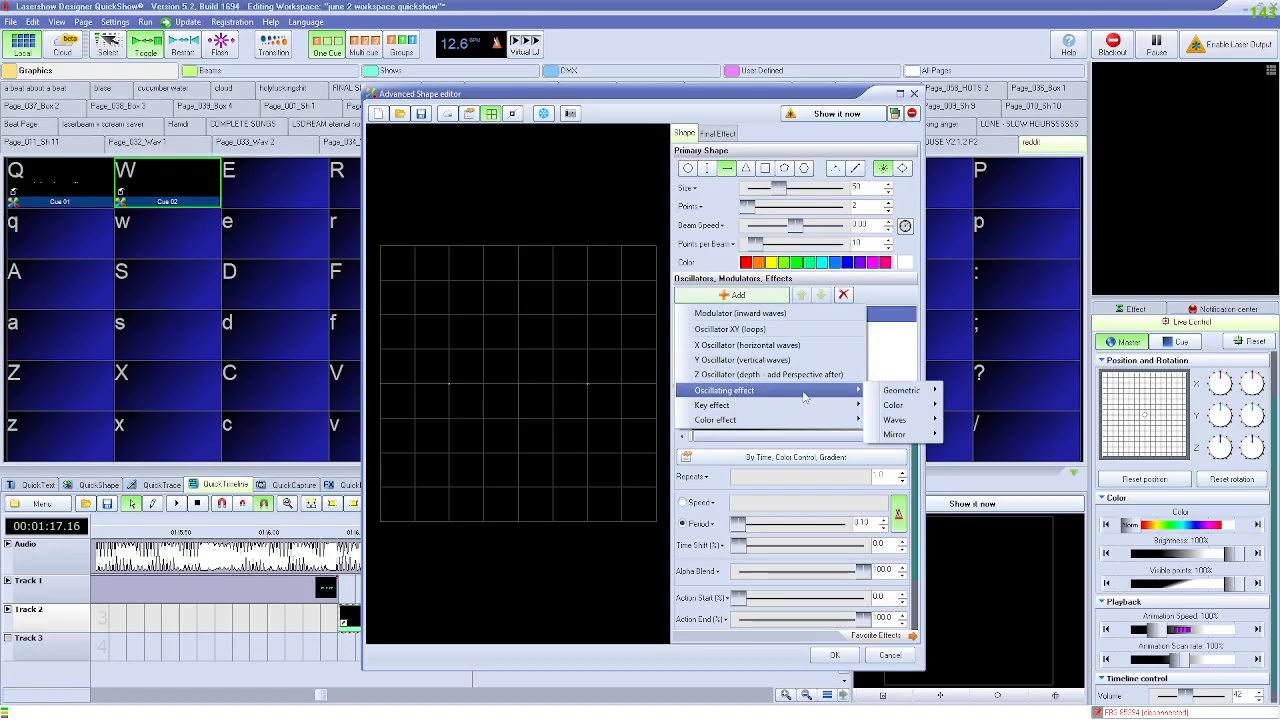
mouse_move(908, 391)
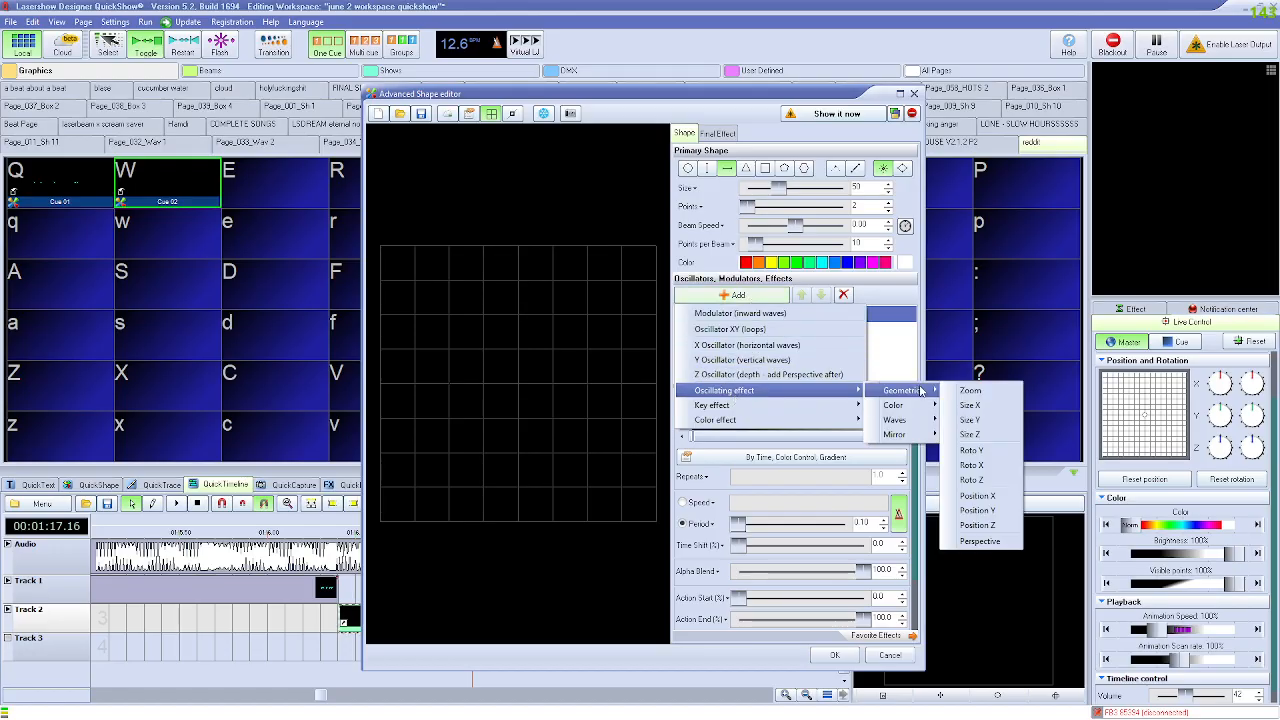
left_click(990, 497)
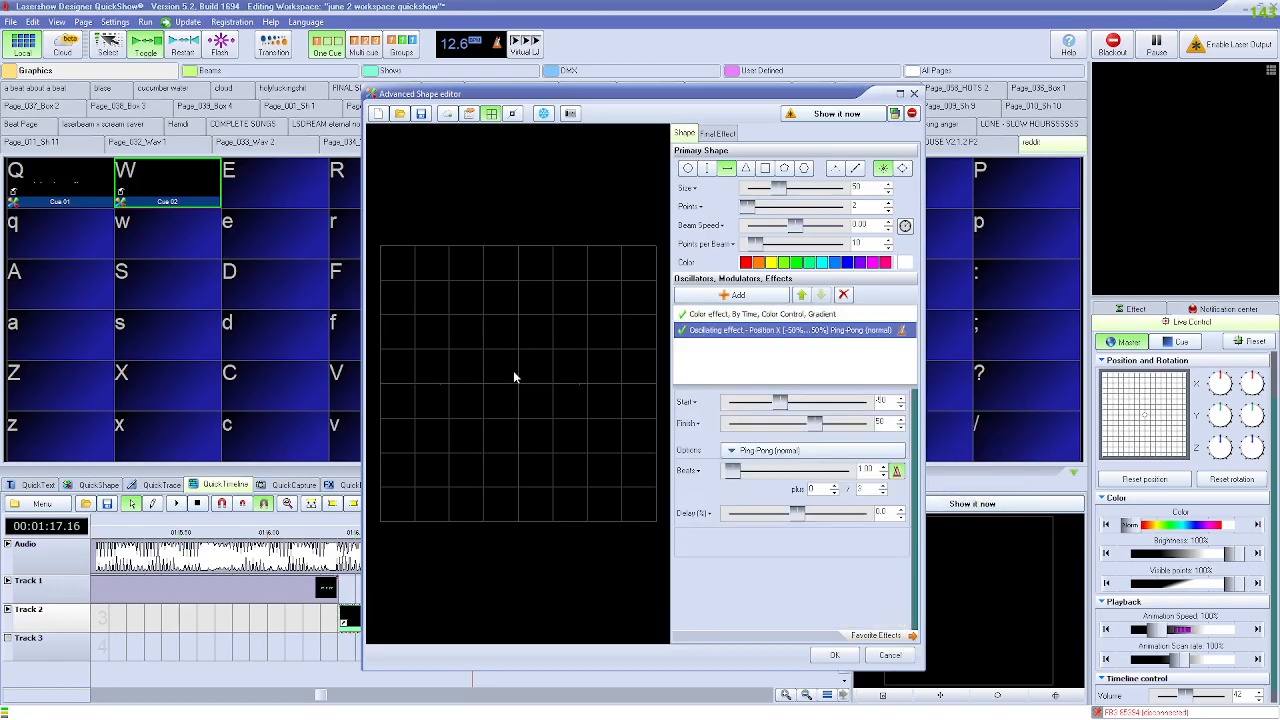
Step: Set the Position X oscillating effect's option to 8 random positions
right_click(772, 332)
left_click(732, 356)
left_click(745, 314)
left_click(760, 330)
left_click(790, 450)
left_click(778, 437)
left_click(777, 450)
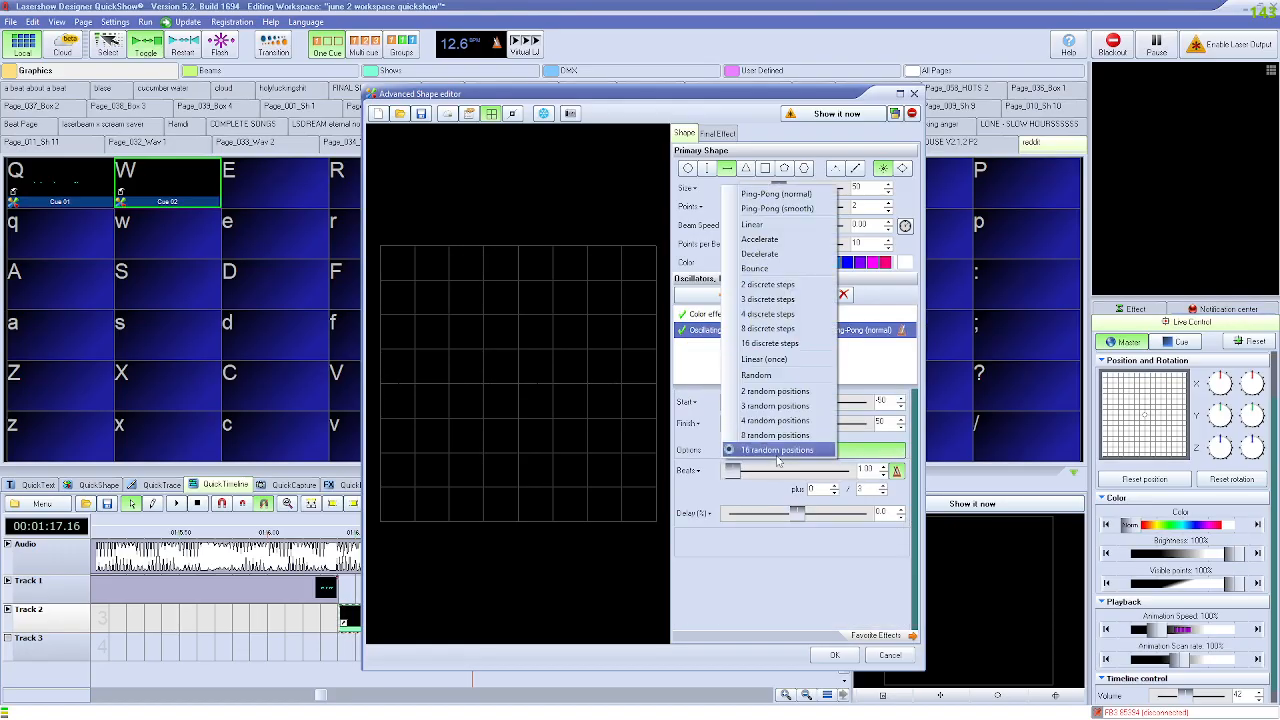
left_click(774, 436)
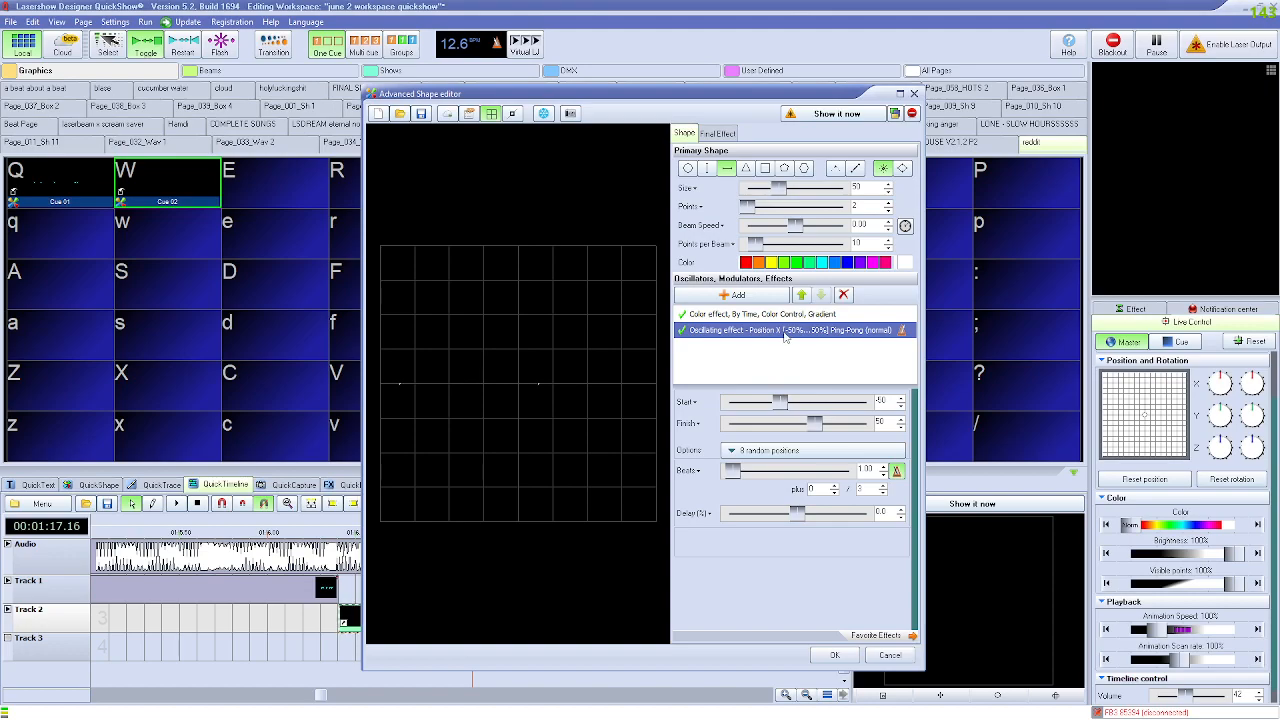
Step: Set the Position X effect's start to 10 and its finish to -10
left_click(881, 402)
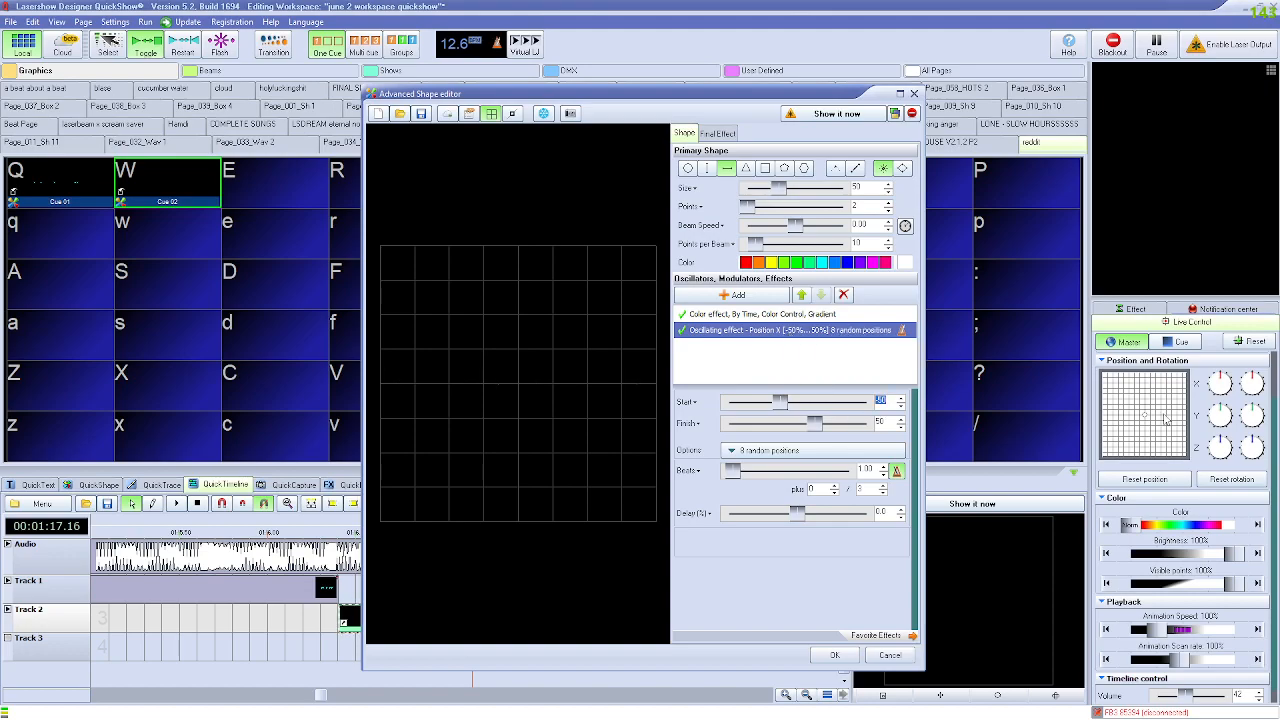
key("Return")
left_click(881, 423)
type("-10")
key("Return")
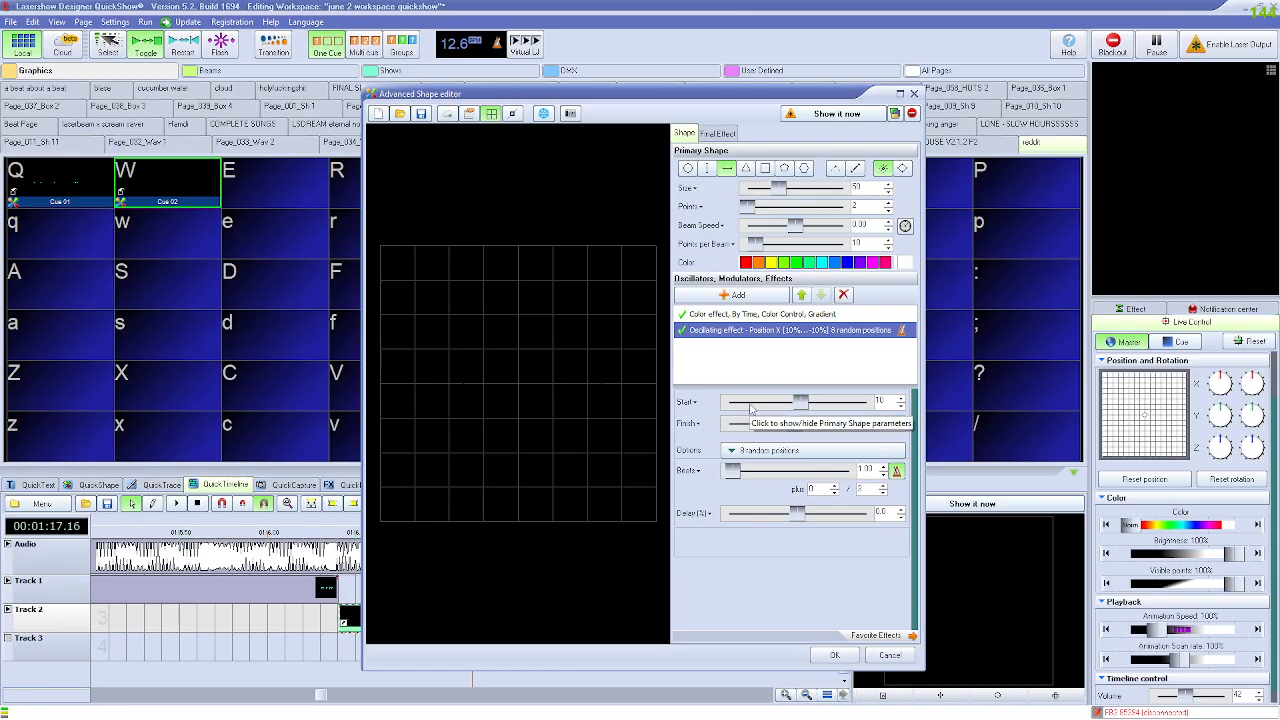
Step: Lower the Position X effect's beats to 0.45, keeping the 8 random positions option
left_click(828, 451)
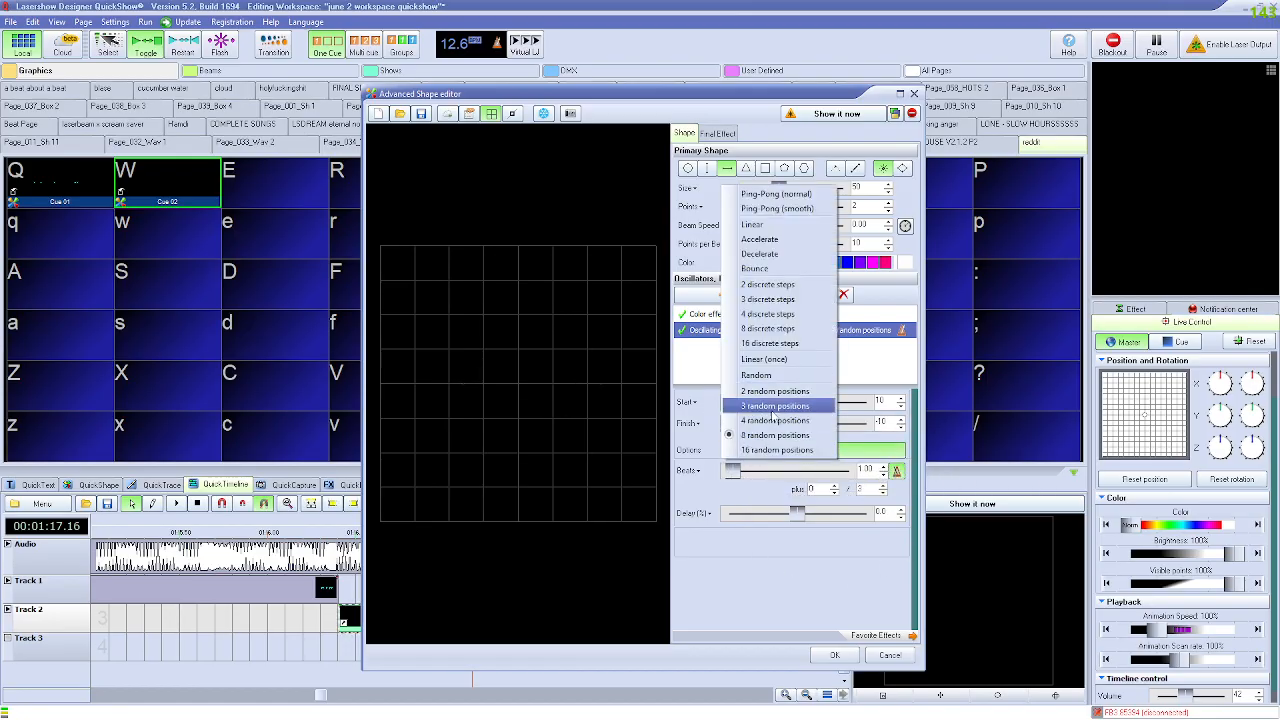
left_click(886, 486)
left_click(883, 476)
left_click(883, 476)
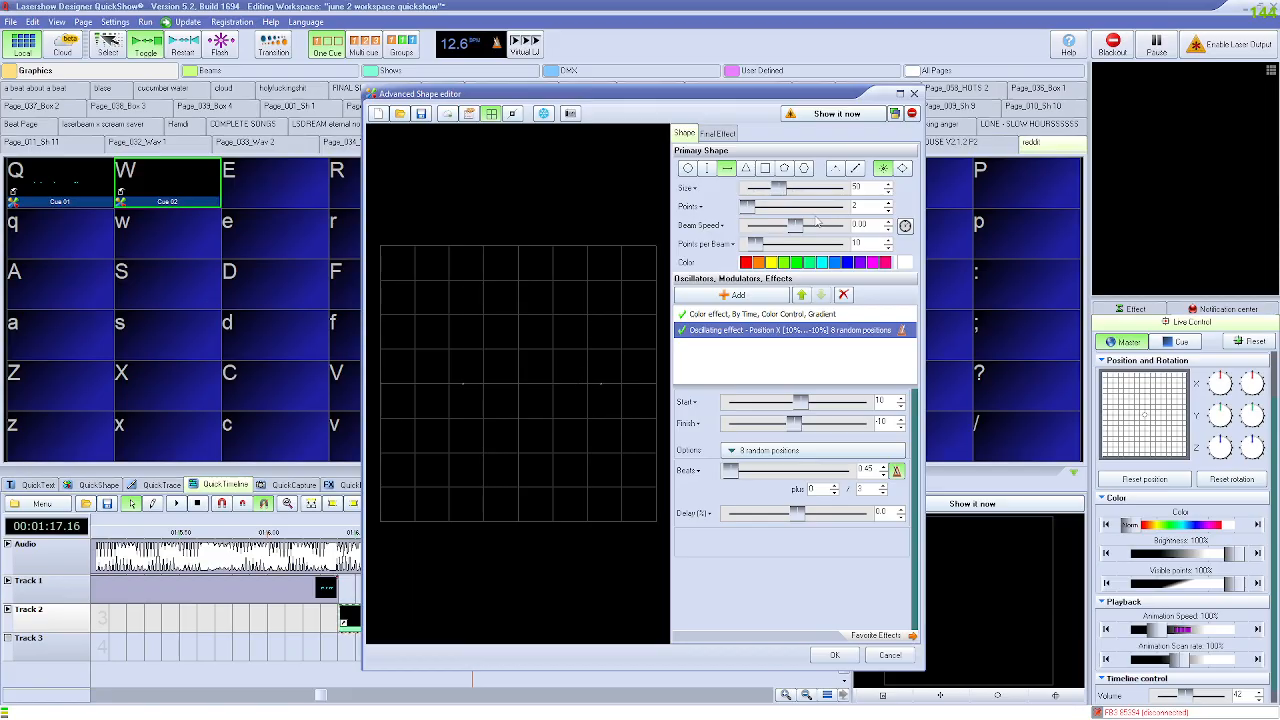
Step: Disable the color effect and the Position X effect, and re-enable both to compare the shape with and without them
left_click(683, 318)
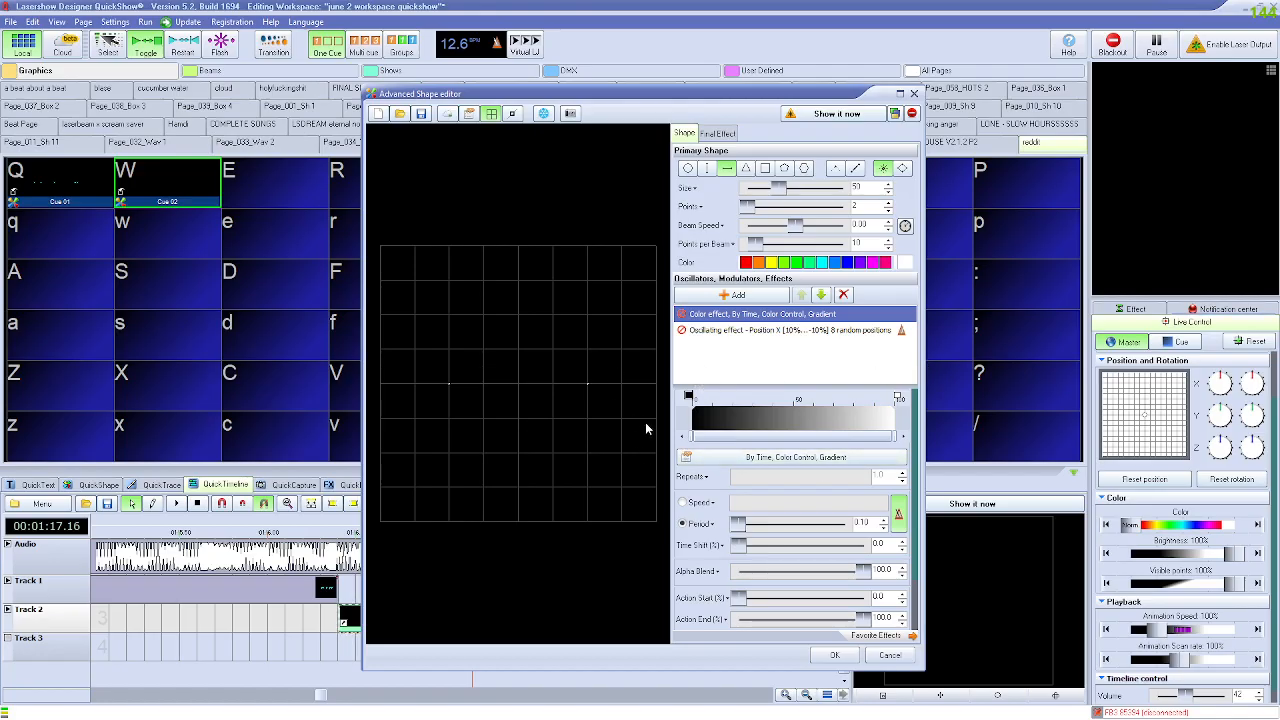
left_click(682, 314)
left_click(682, 330)
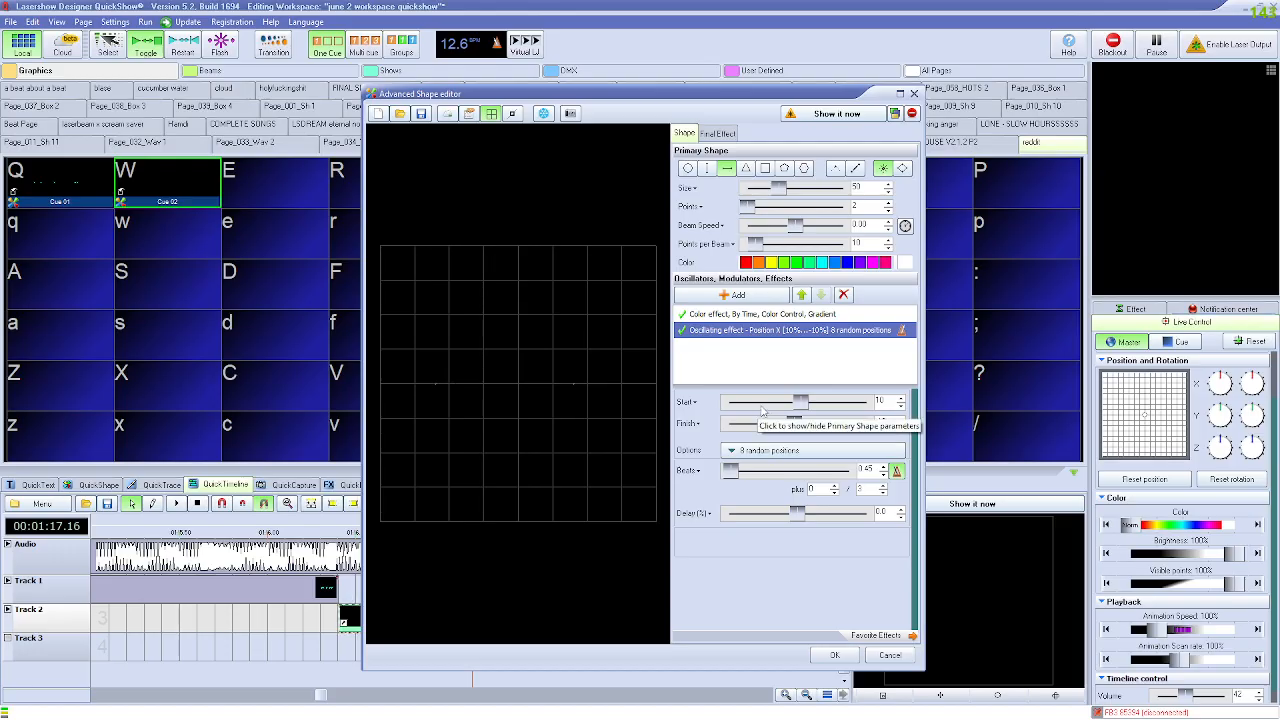
left_click(780, 316)
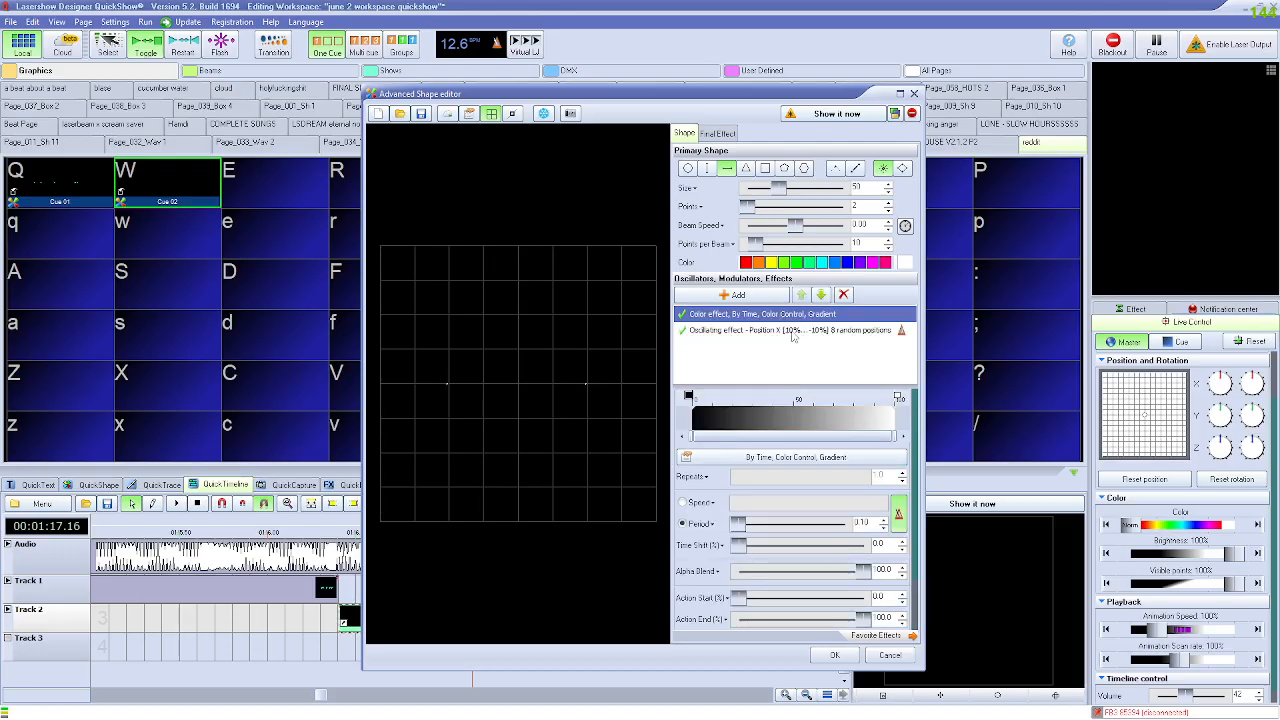
Step: Set the Position X effect's start to -50 and its finish to 50
left_click(780, 330)
double_click(880, 400)
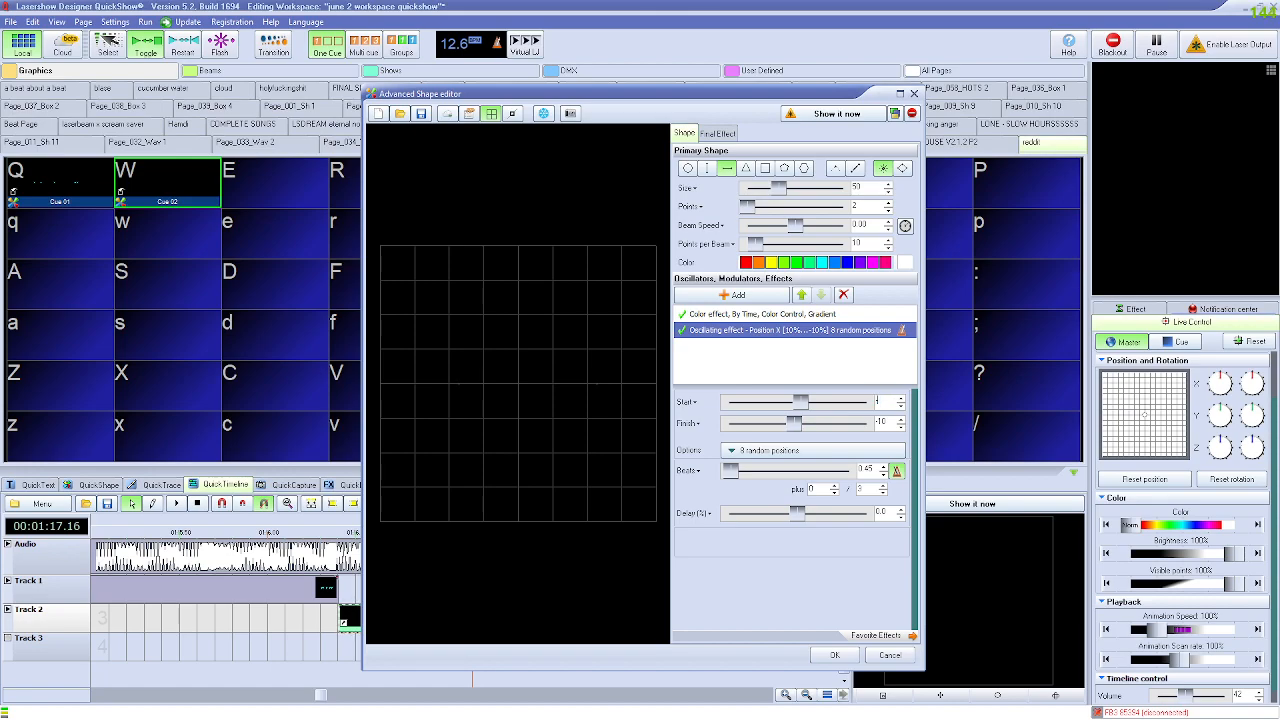
type("-50")
key("Return")
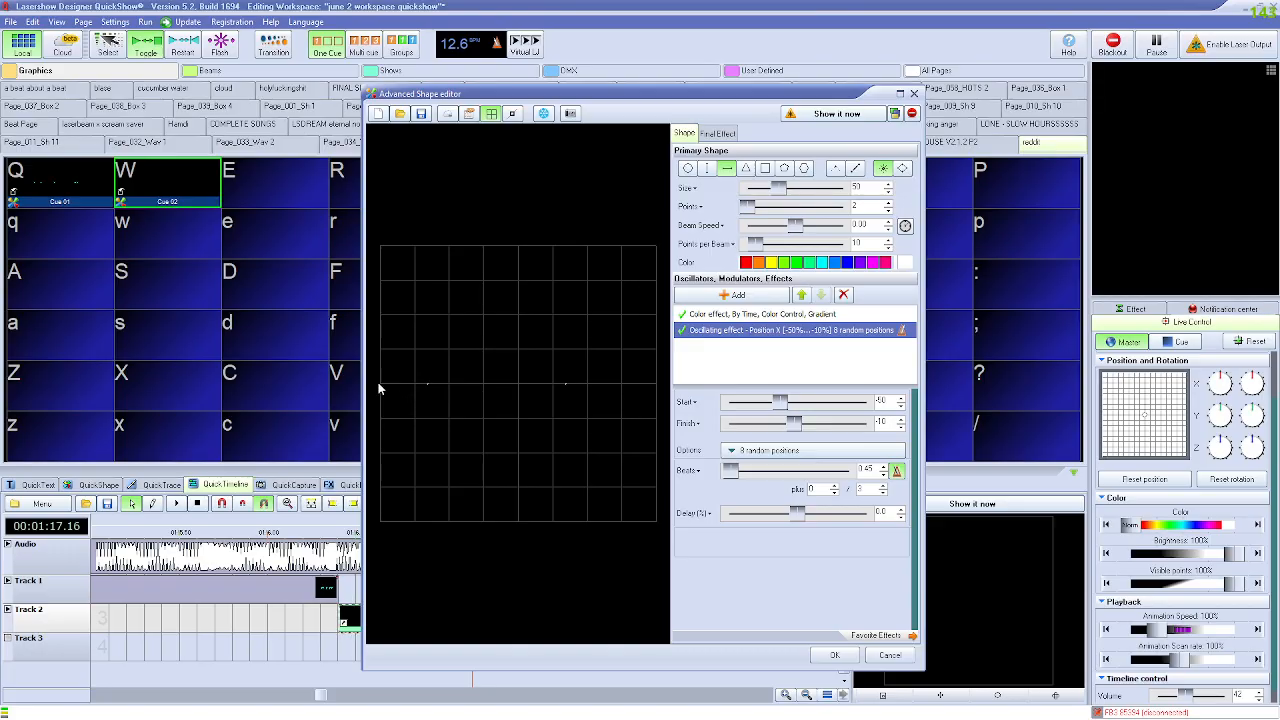
double_click(879, 425)
type("50")
key("Return")
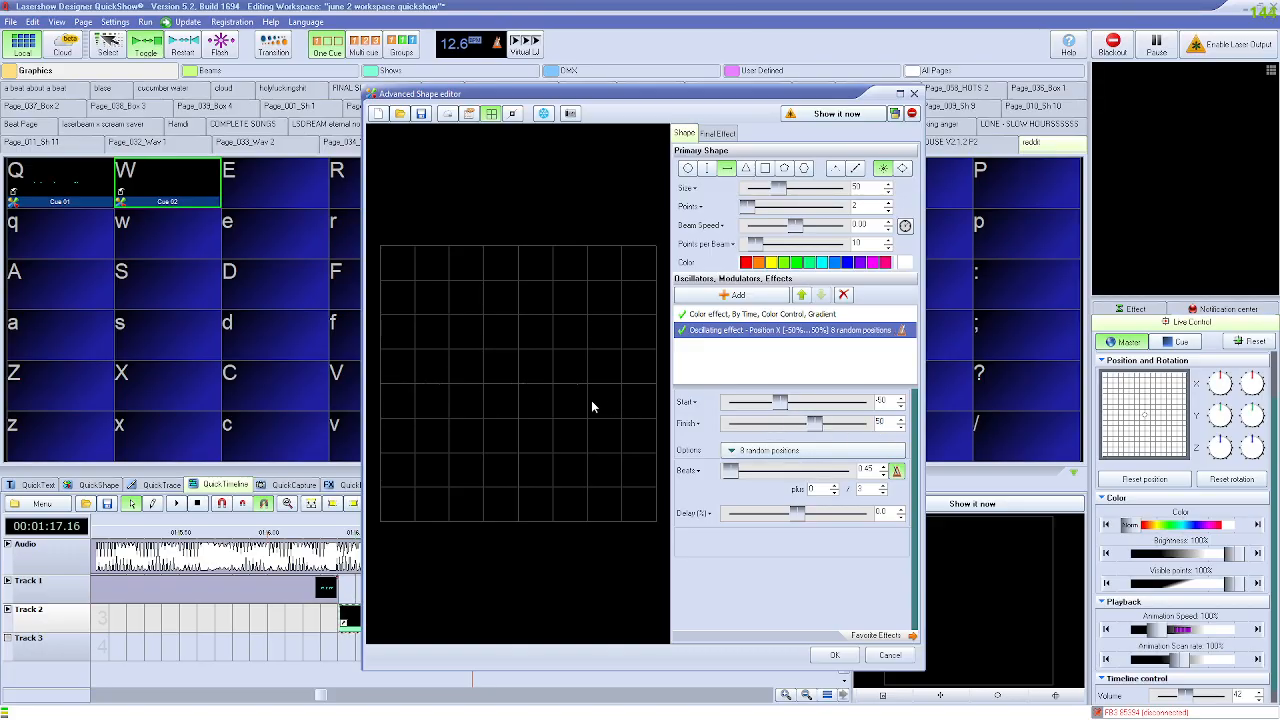
Step: Change the Position X effect to 16 random positions with beats at 0.43, and save the shape
left_click(768, 450)
left_click(770, 447)
double_click(883, 475)
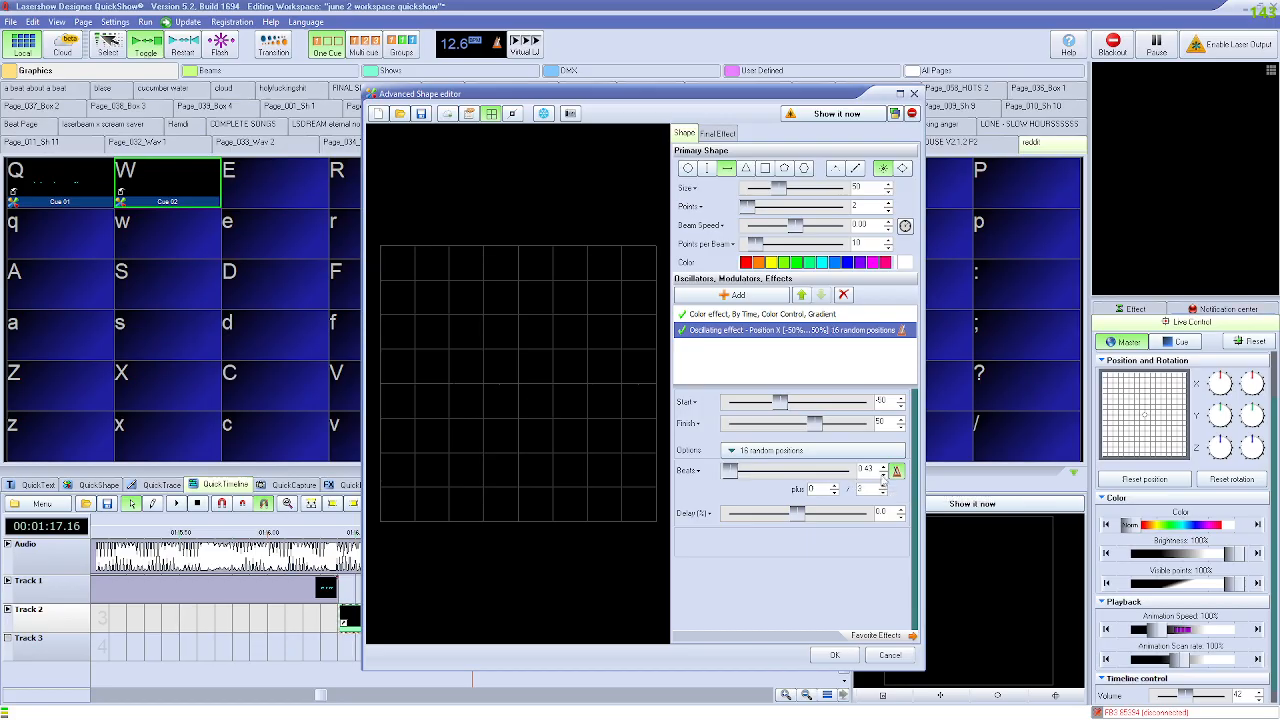
left_click(834, 656)
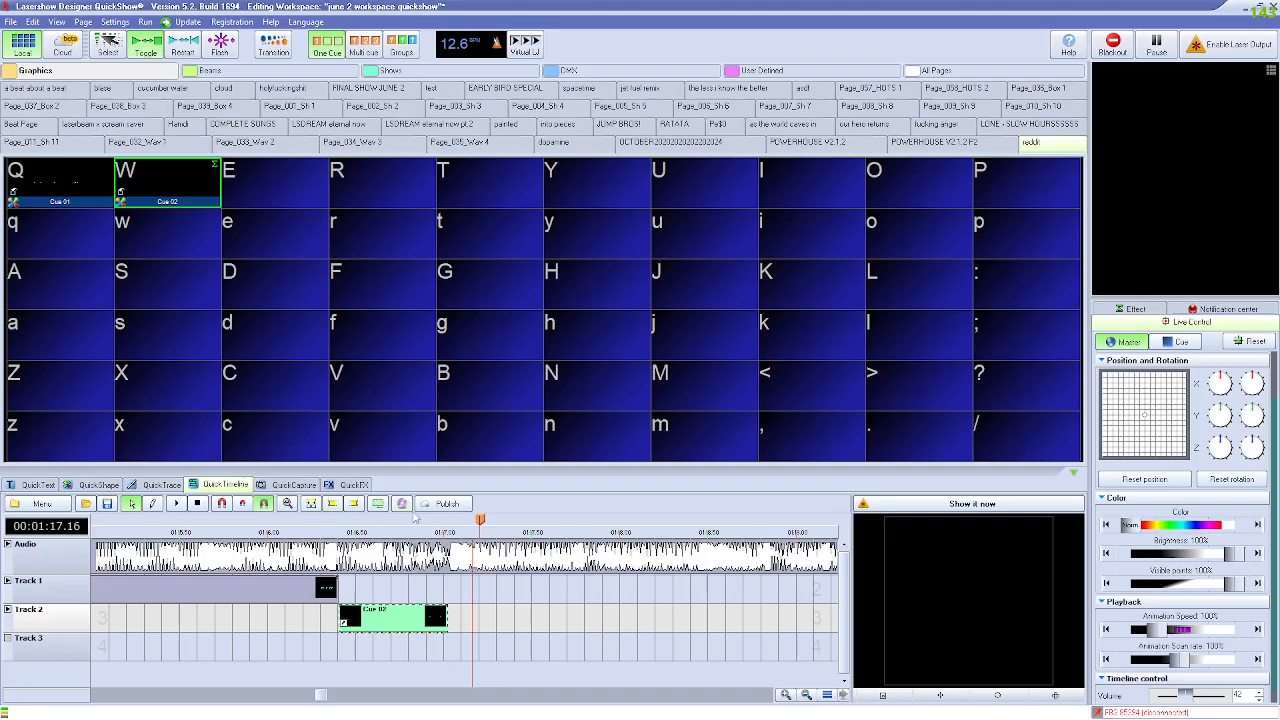
Step: Shorten the Track 2 cue to end at about 1:16.90 and play back the section to check its timing
left_click(341, 522)
mouse_move(341, 522)
left_mouse_down()
mouse_move(476, 522)
mouse_move(323, 522)
left_mouse_up()
key("space")
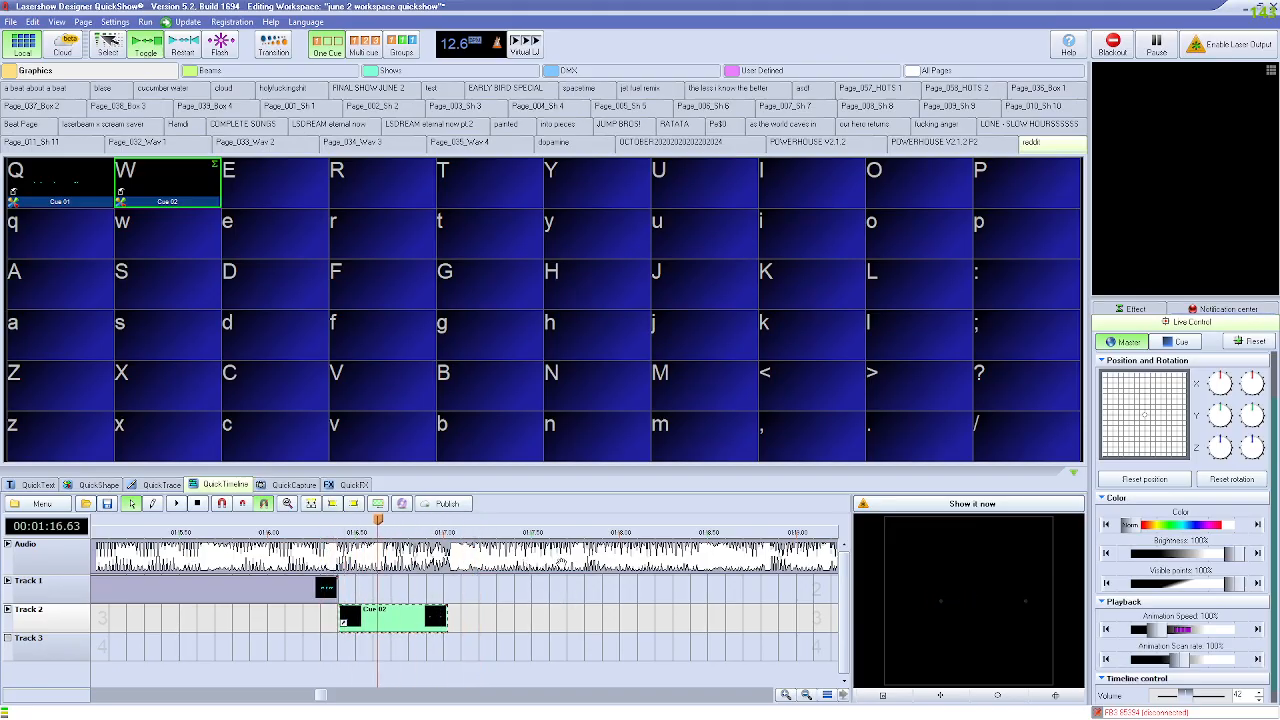
left_click_drag(445, 614, 438, 614)
left_click_drag(434, 524, 324, 524)
key("space")
left_click_drag(466, 525, 195, 526)
key("space")
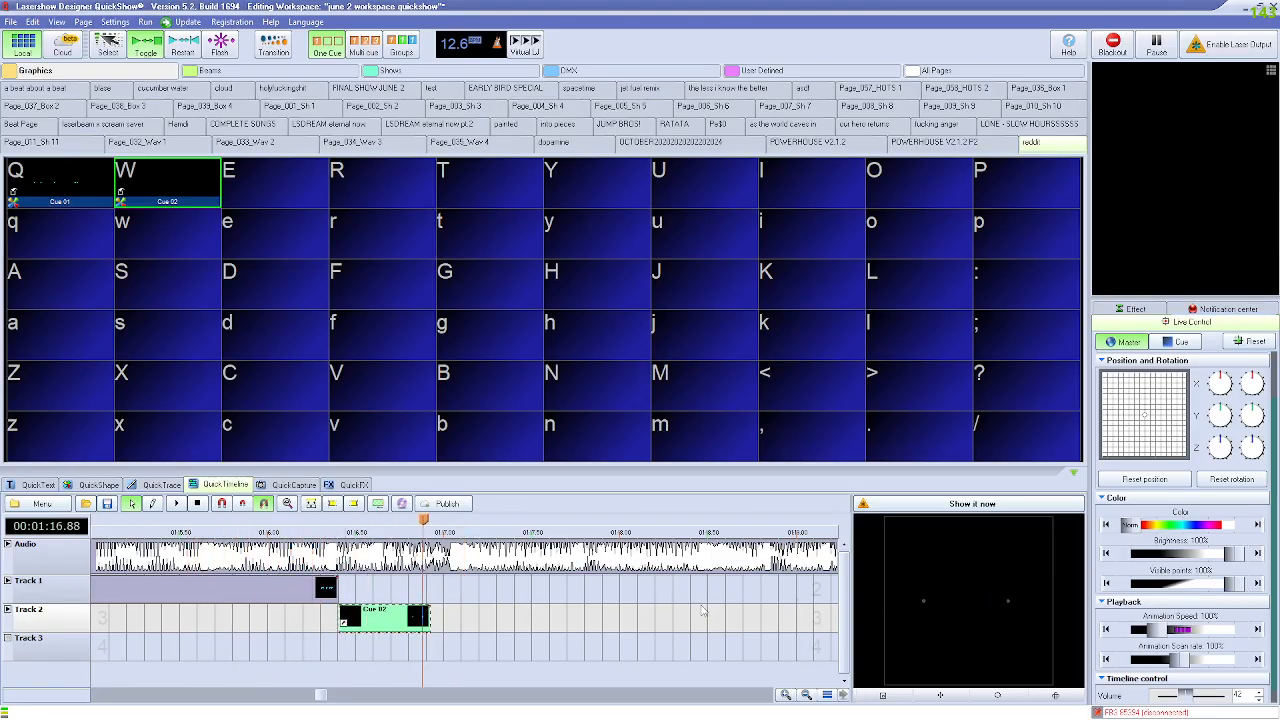
Step: Switch the W shape's color effect from period to speed, set the speed to 400, and save the shape
right_click(168, 180)
left_click(245, 221)
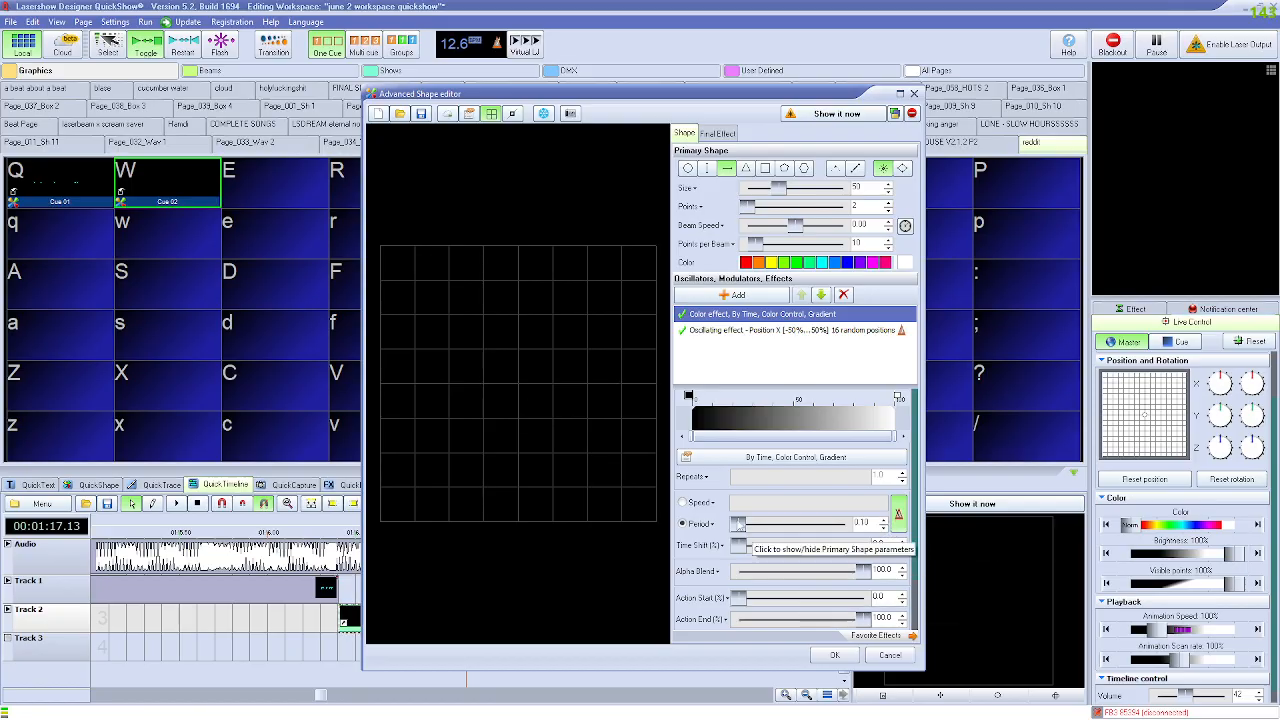
left_click(683, 503)
left_click_drag(821, 505, 846, 504)
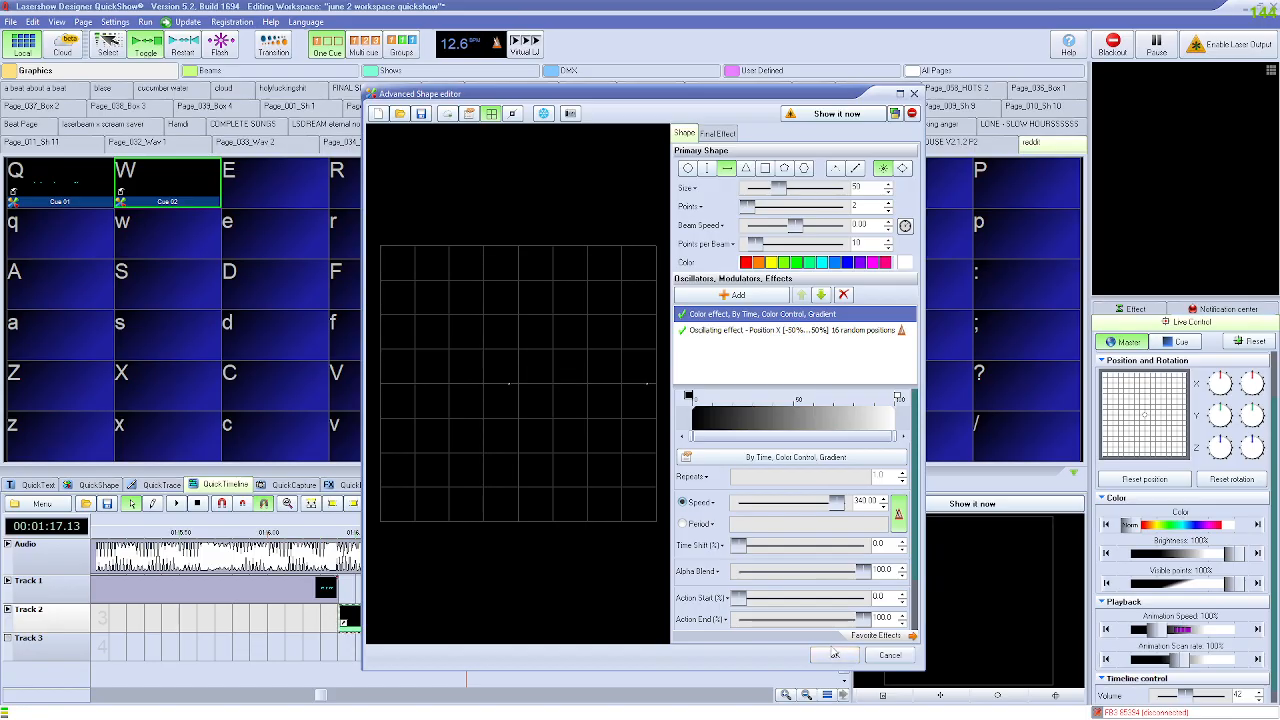
left_click_drag(836, 502, 862, 514)
left_click(834, 655)
Step: Play back the transition from the Track 1 cue into the Track 2 cue several times to check the faster color effect
left_click_drag(468, 522, 308, 522)
key("space")
key("space")
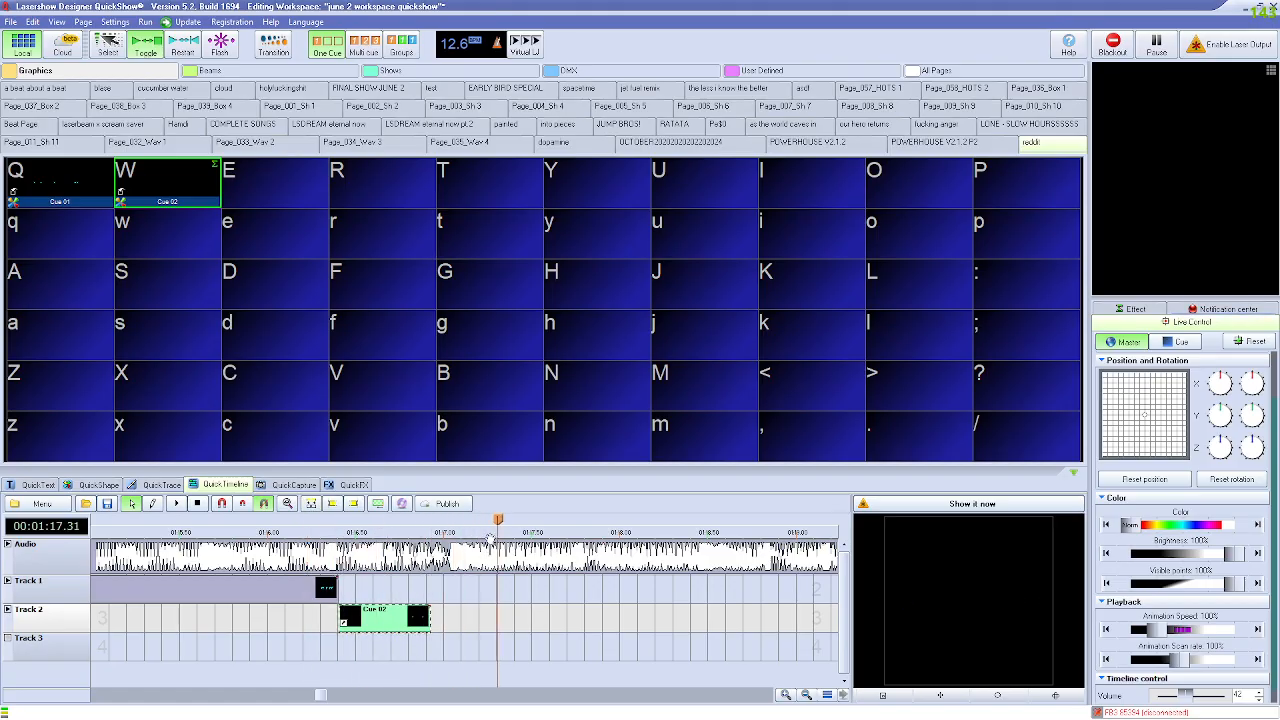
key("space")
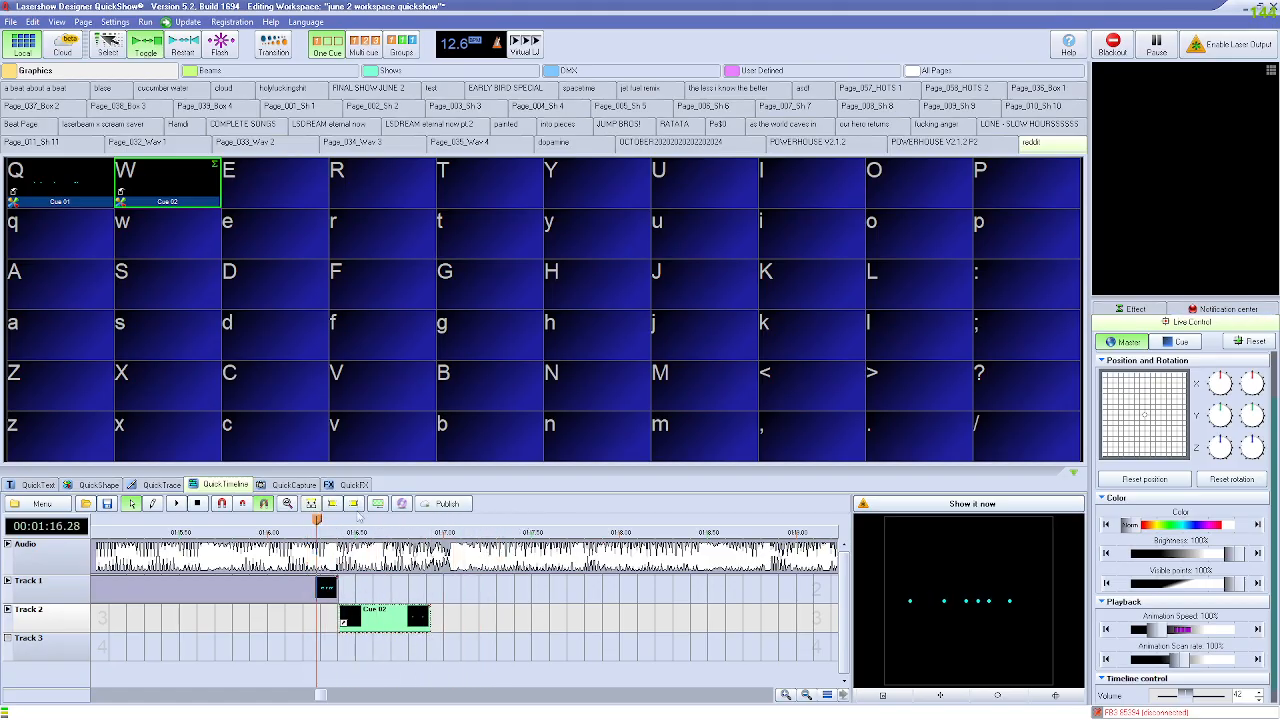
key("space")
left_click(116, 190)
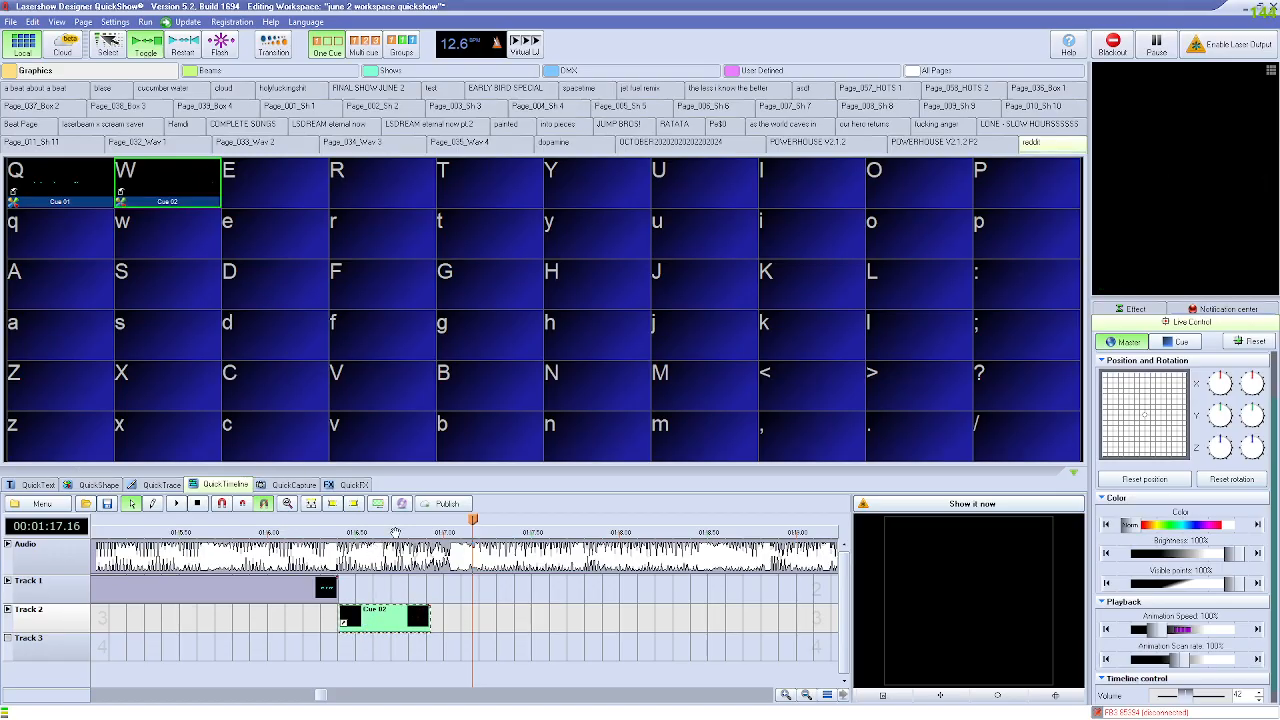
left_click(298, 520)
key("space")
key("space")
key("space")
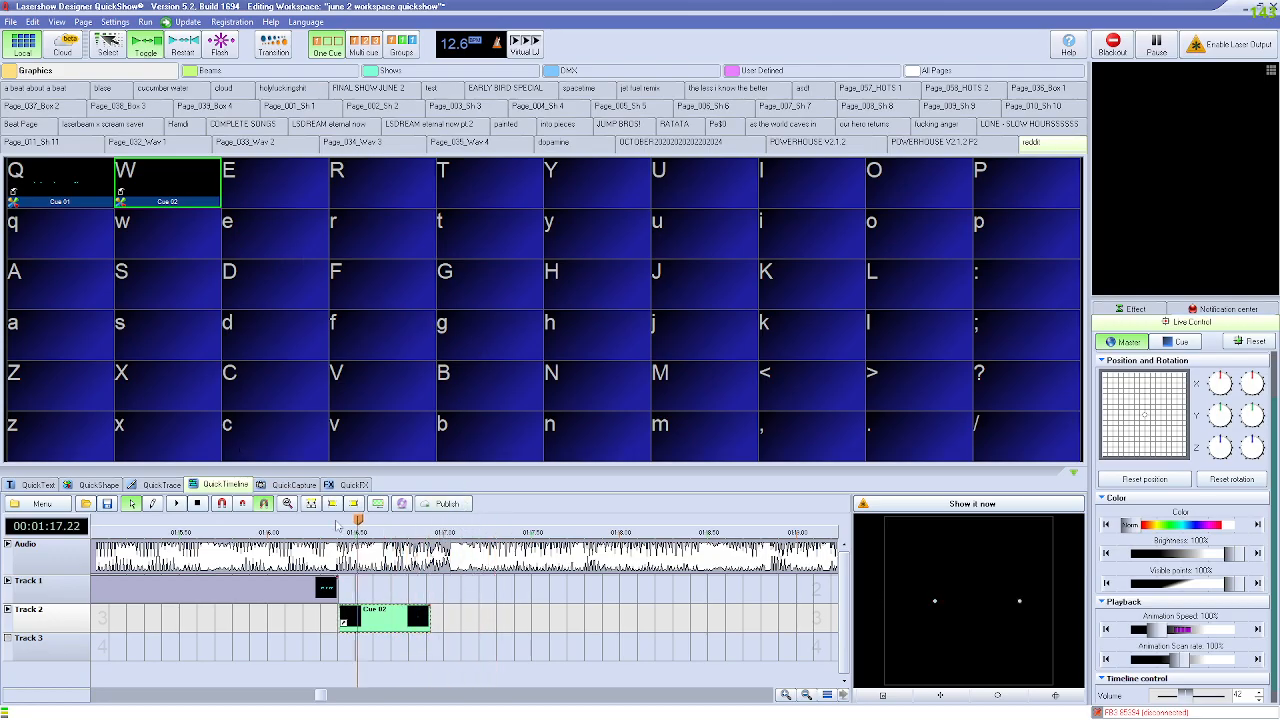
Step: Open the W cue's shape for editing and add a Mirror X oscillating effect
right_click(192, 186)
left_click(230, 233)
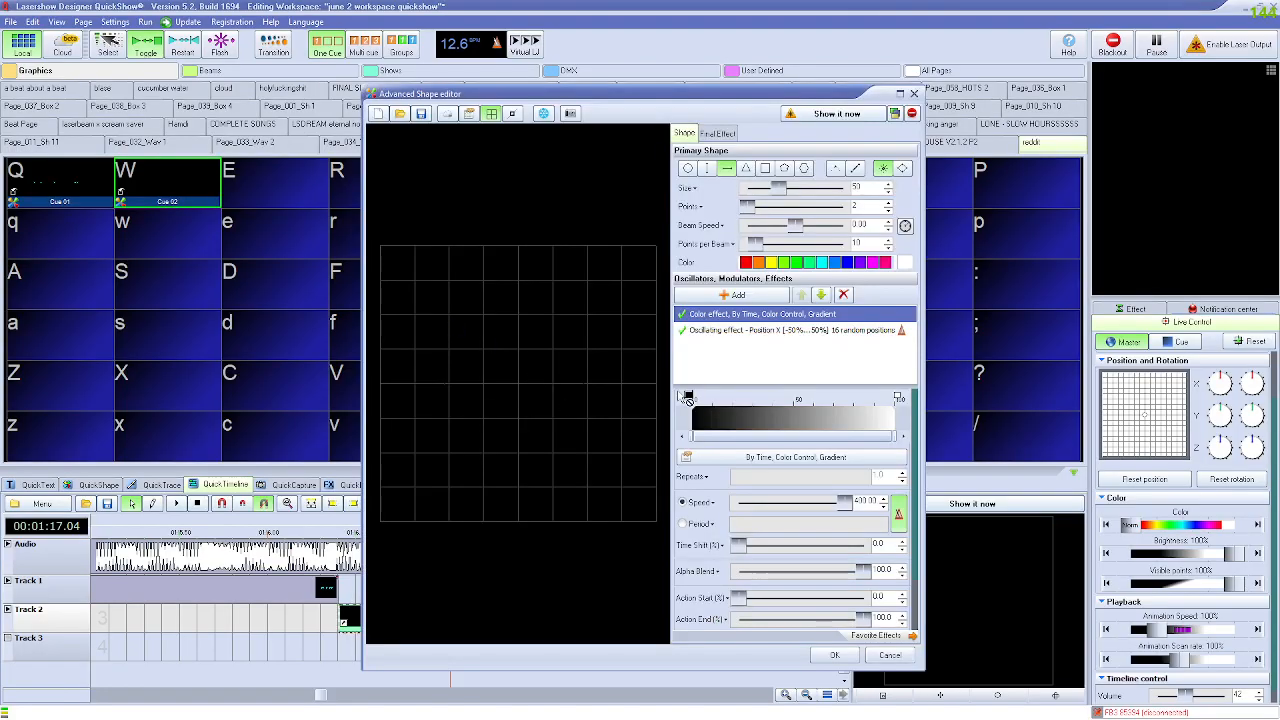
left_click(737, 297)
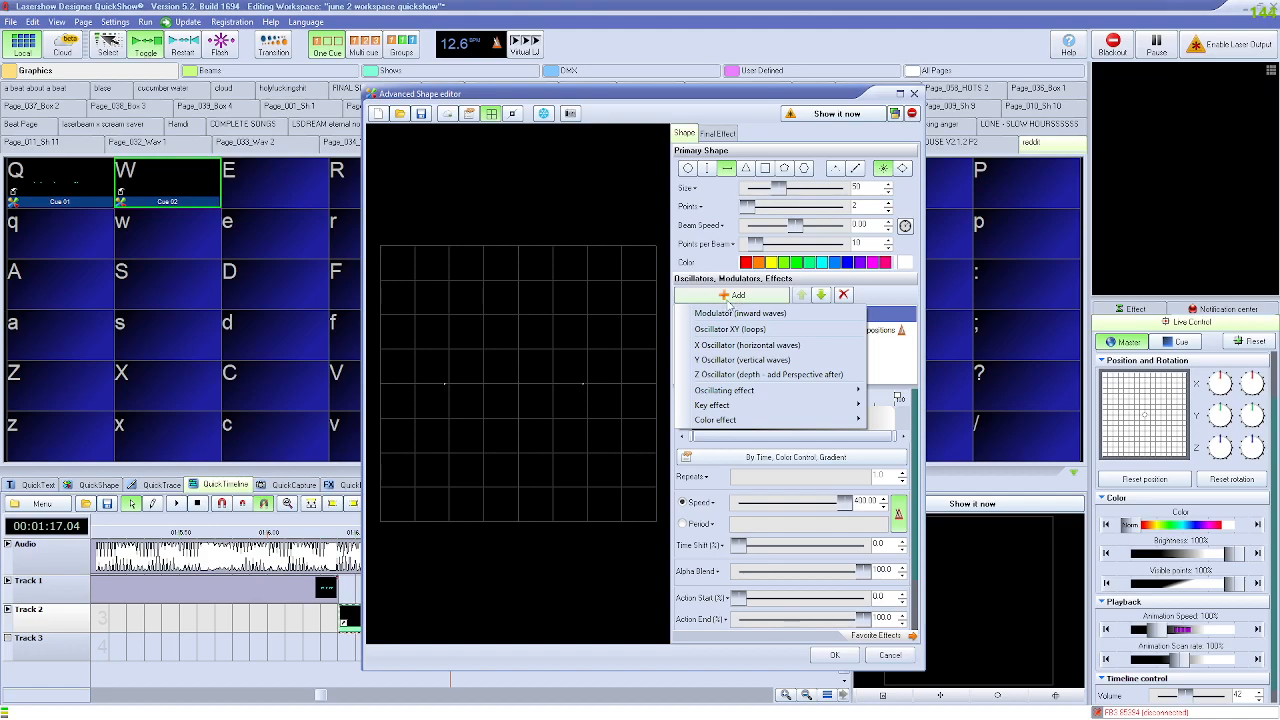
mouse_move(785, 395)
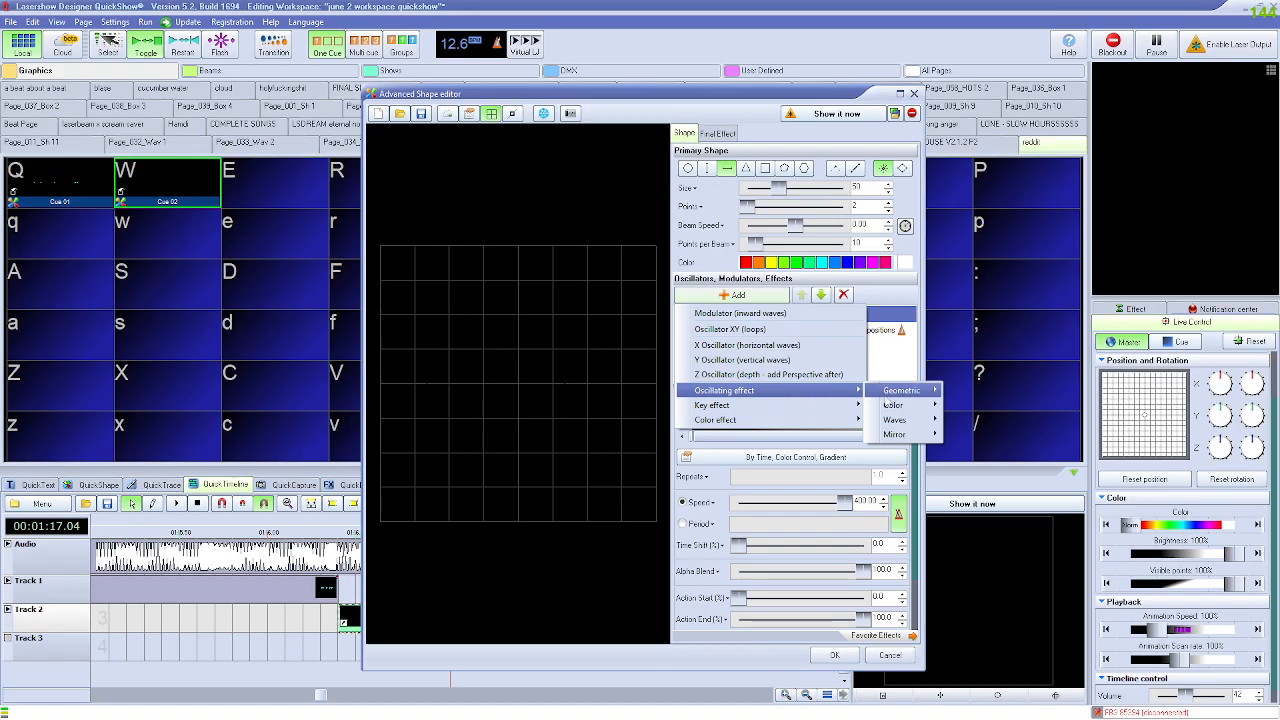
mouse_move(900, 400)
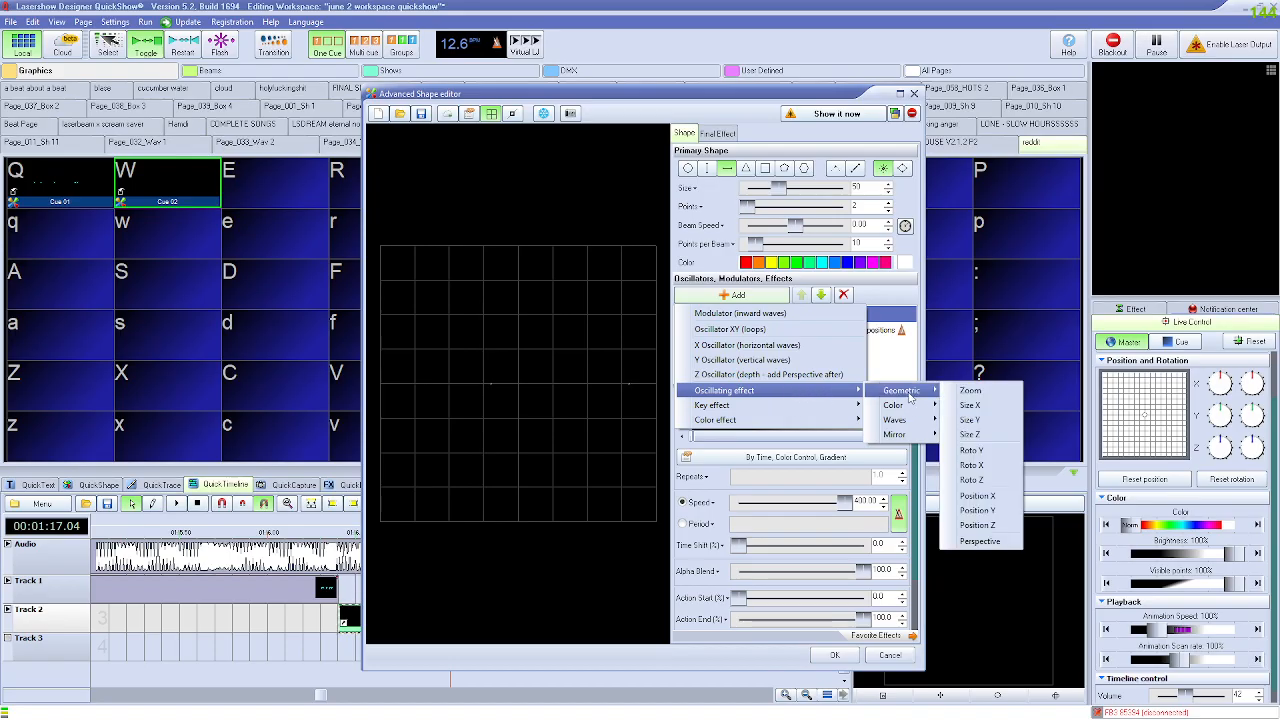
mouse_move(906, 436)
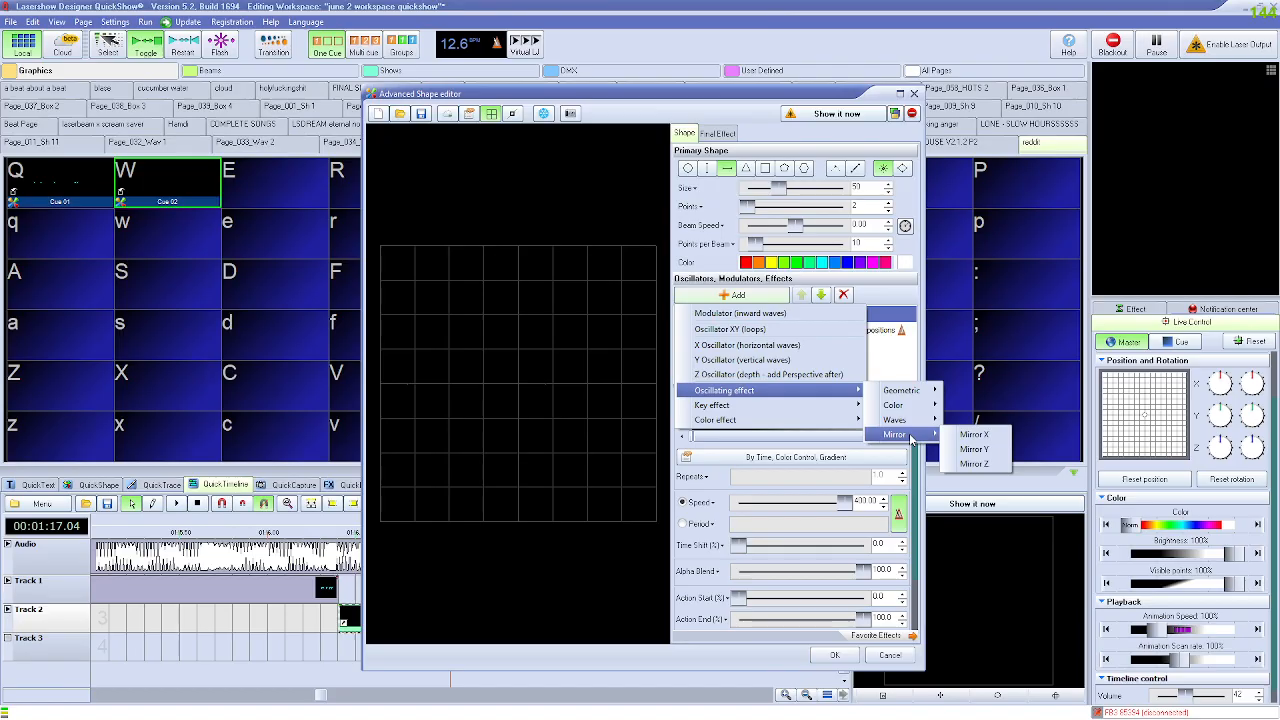
left_click(1000, 434)
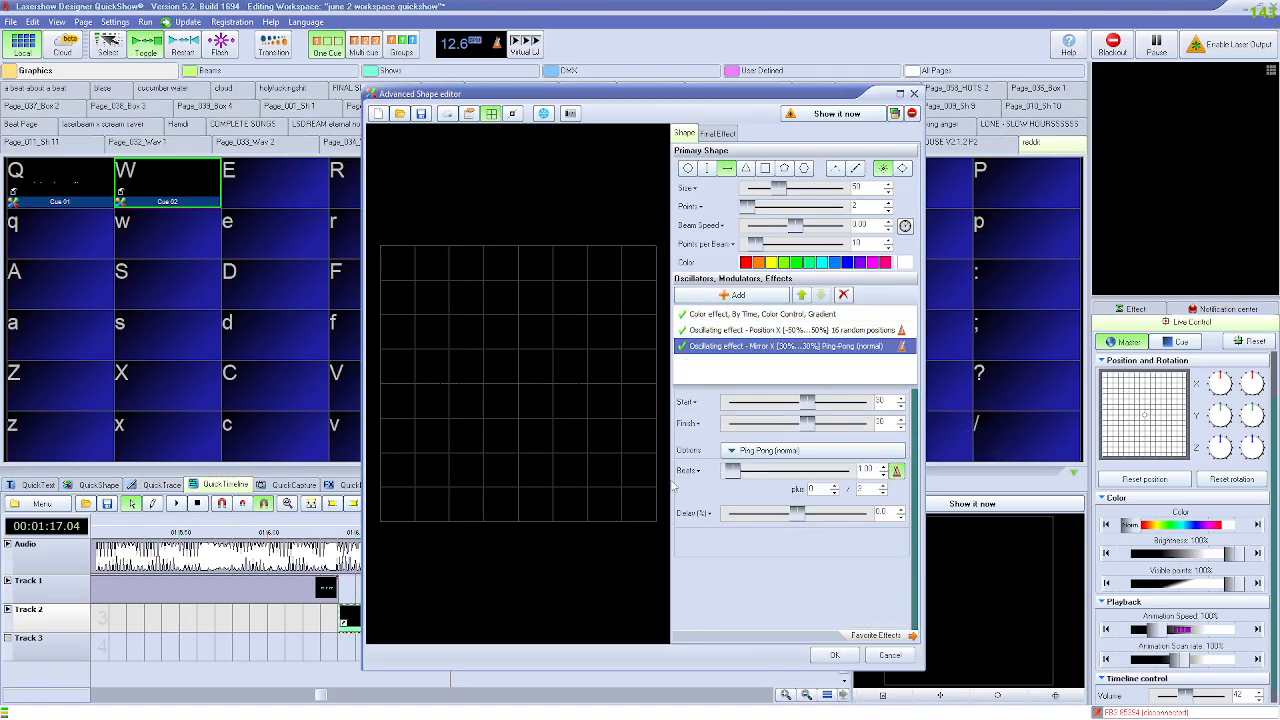
Step: Set the Mirror X effect to 4 random positions with beats at about 0.6, save the shape, and play back the transition
left_click(792, 455)
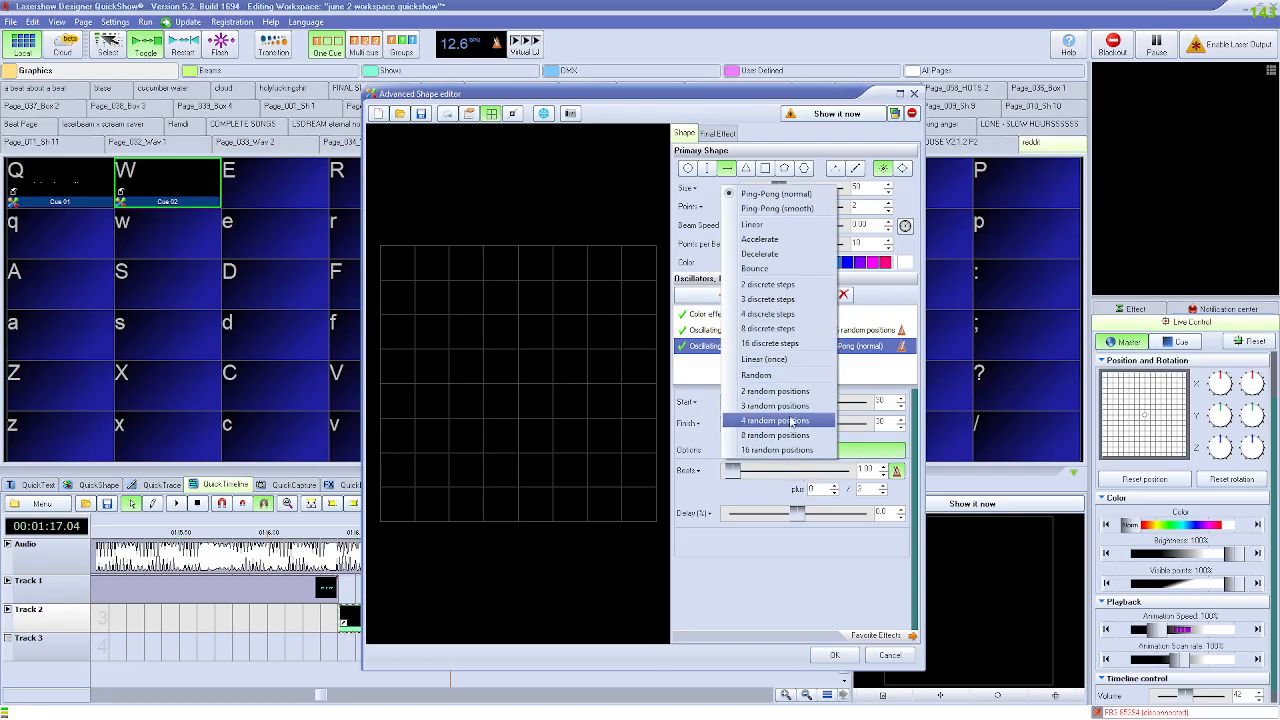
left_click(791, 421)
left_click(884, 477)
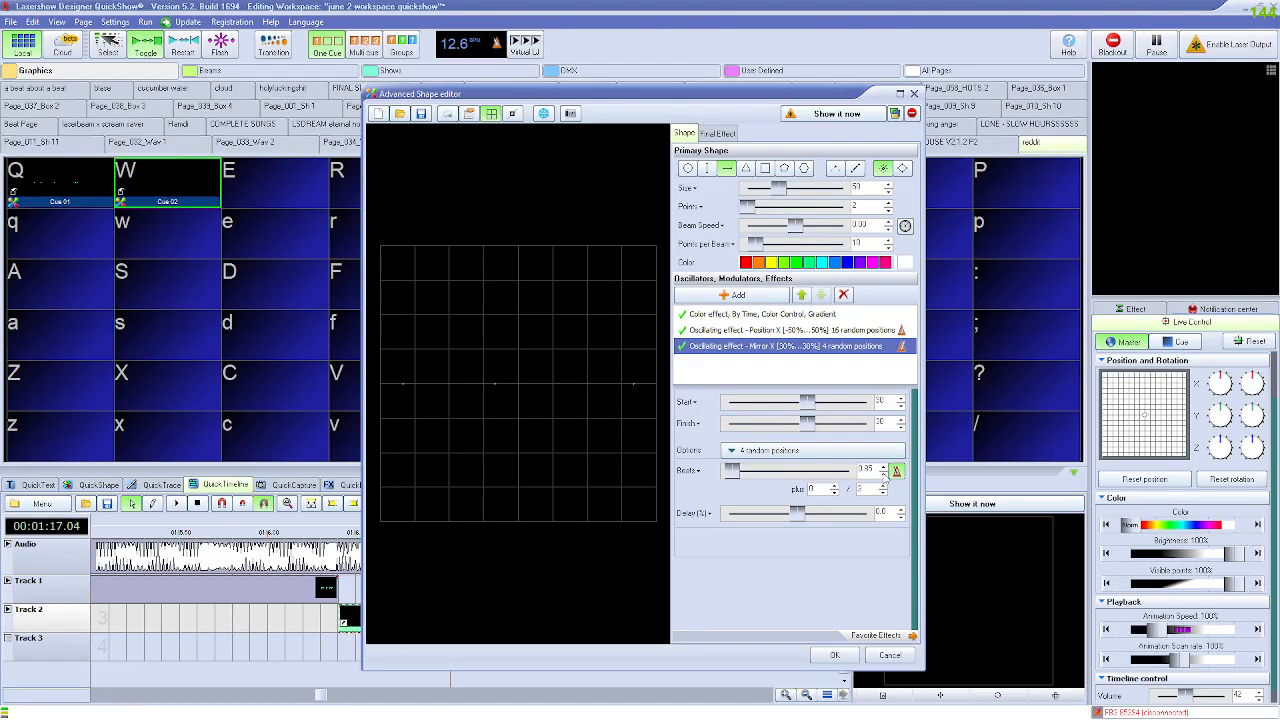
left_click(834, 655)
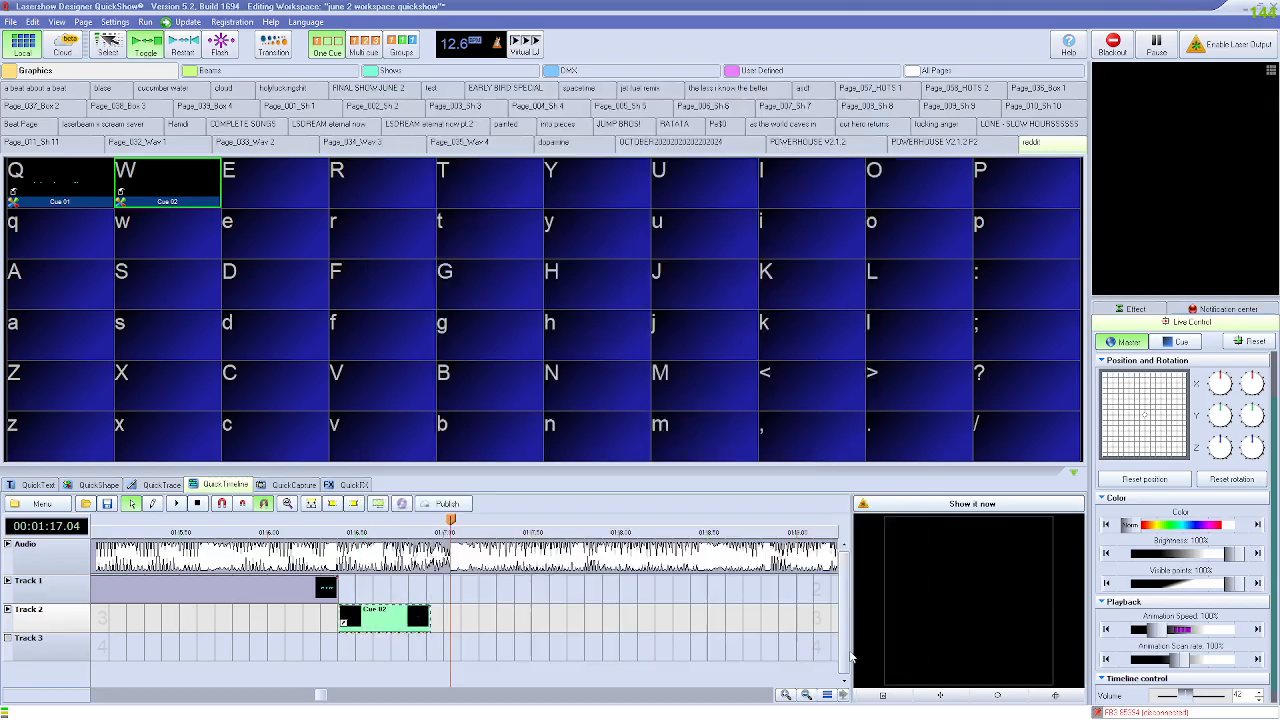
left_click_drag(450, 522, 331, 524)
key("space")
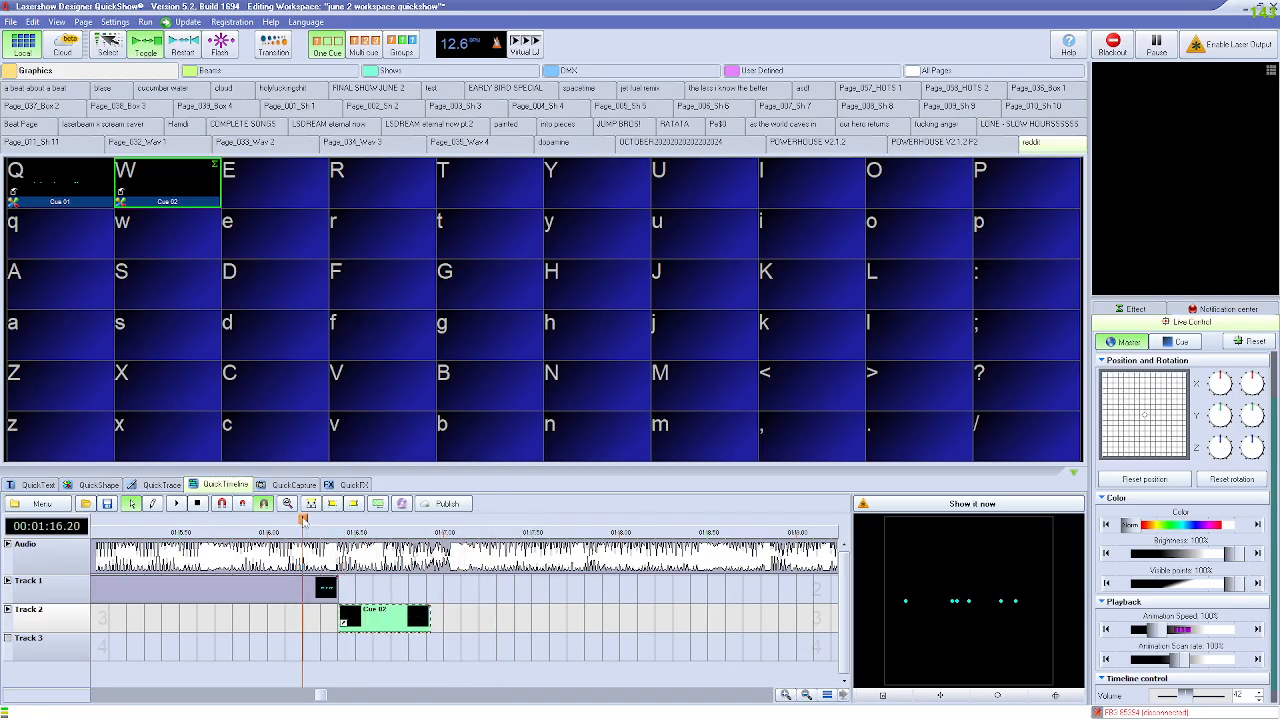
Step: Try a Y Oscillator on the W shape with amplitude 12.37 and 8.78 waves, and save the shape
right_click(153, 160)
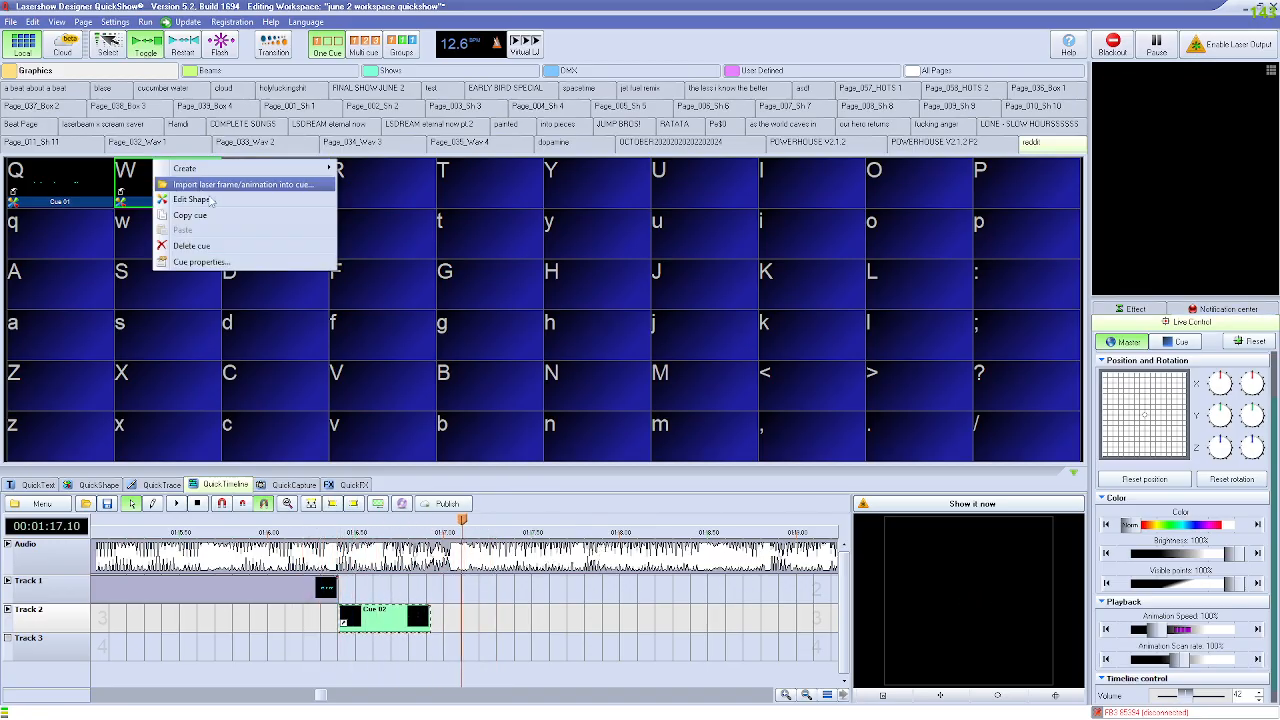
left_click(186, 199)
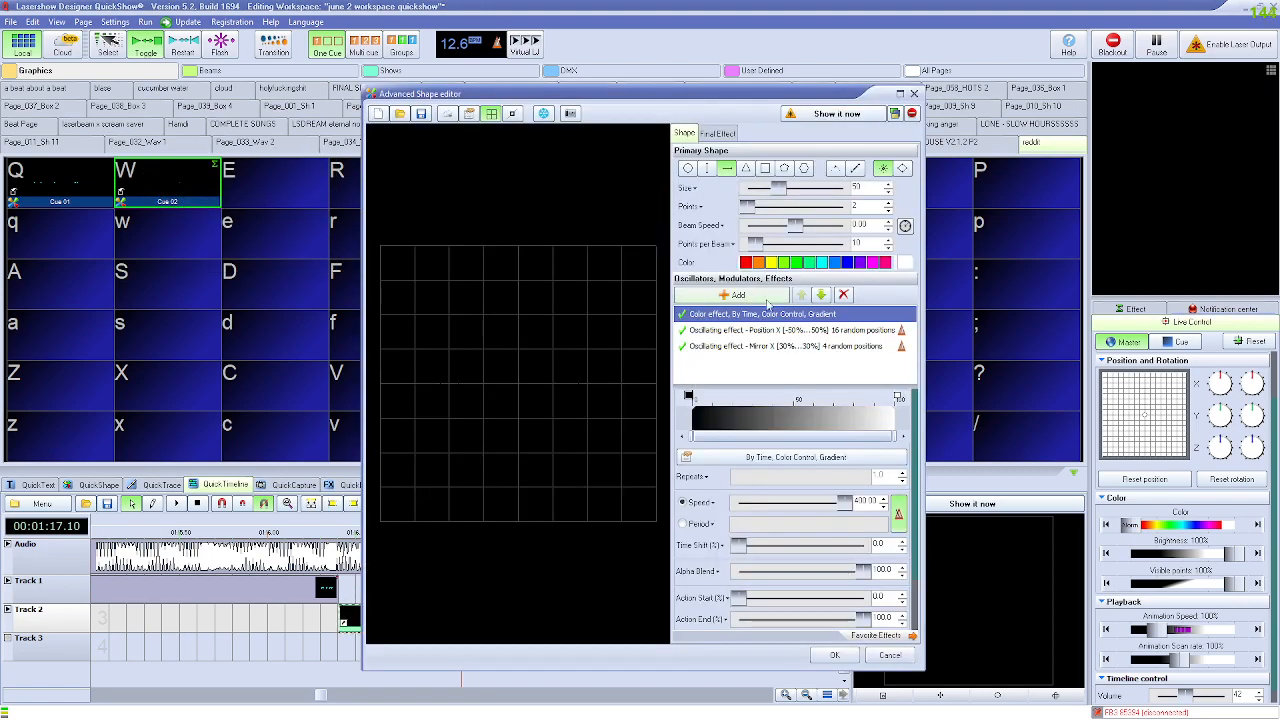
left_click(756, 298)
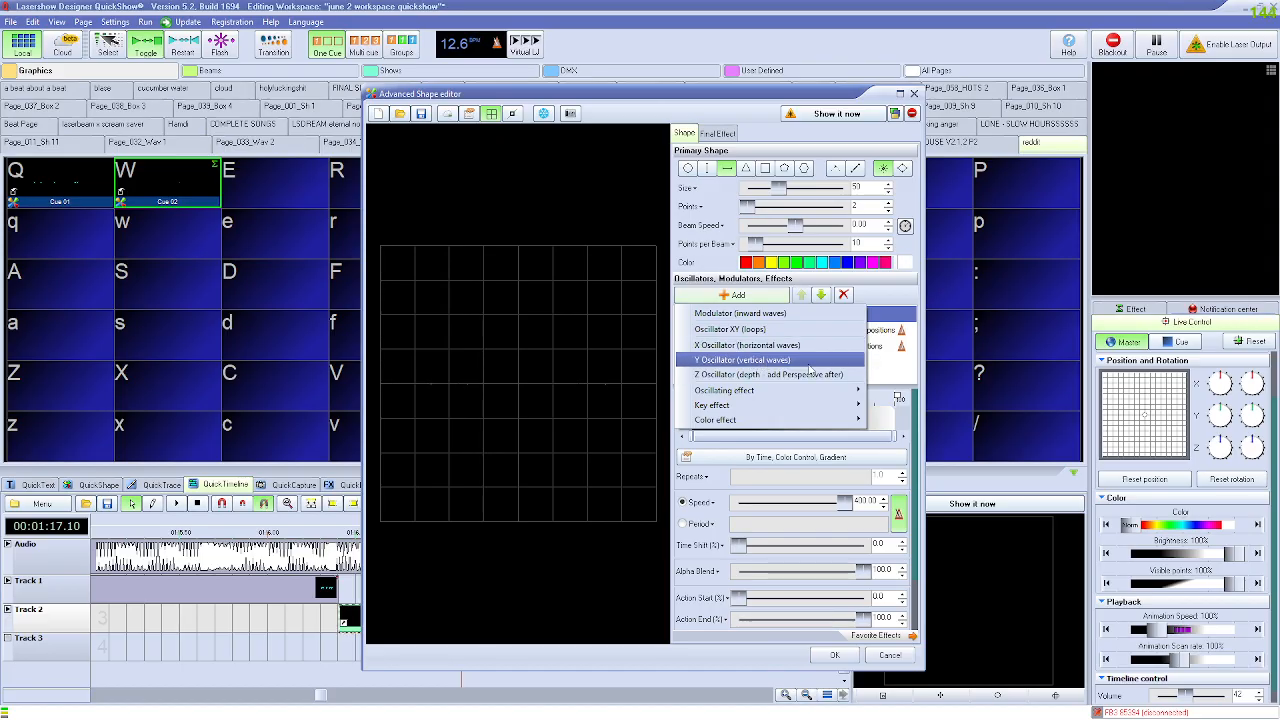
left_click(826, 362)
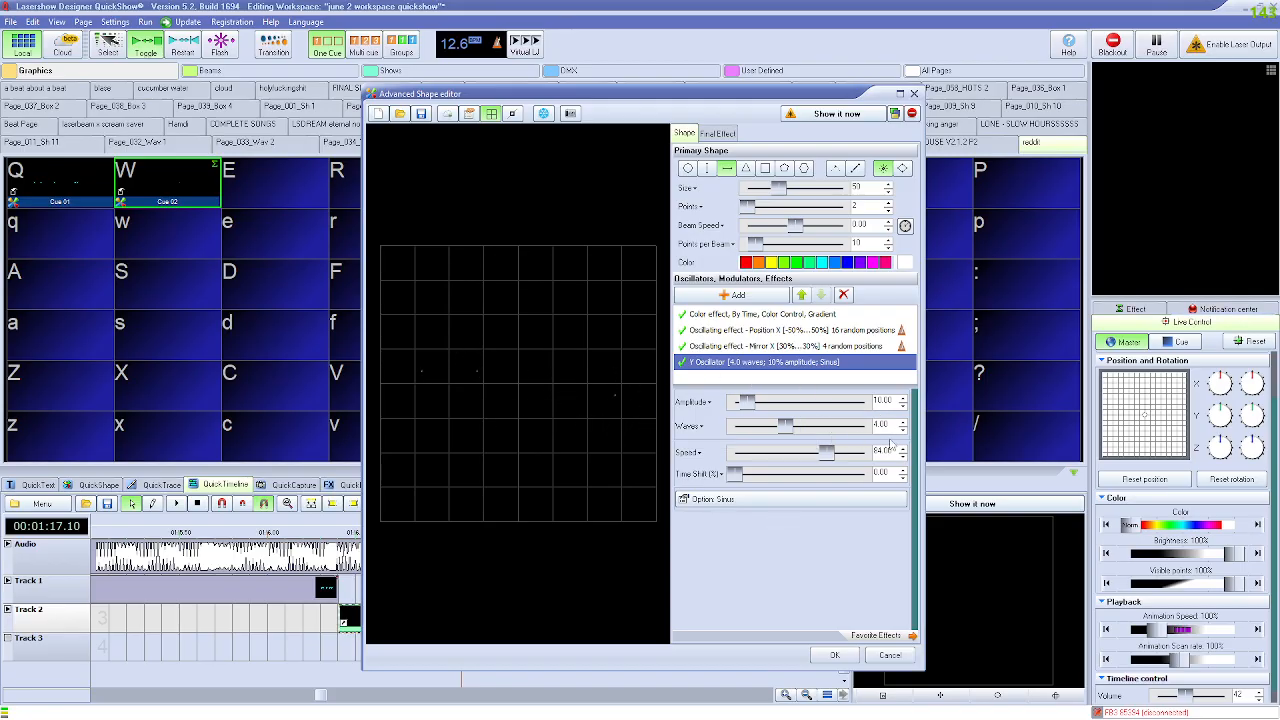
left_click_drag(748, 401, 853, 432)
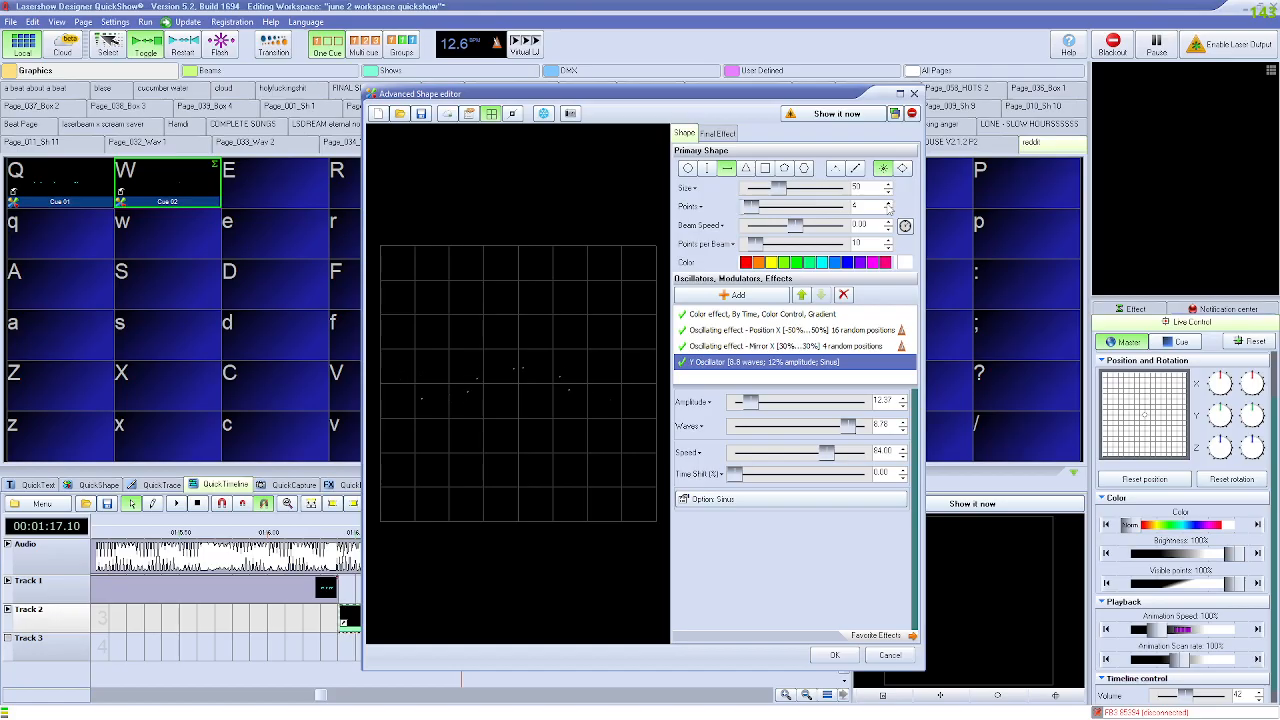
left_click(888, 211)
left_click(836, 655)
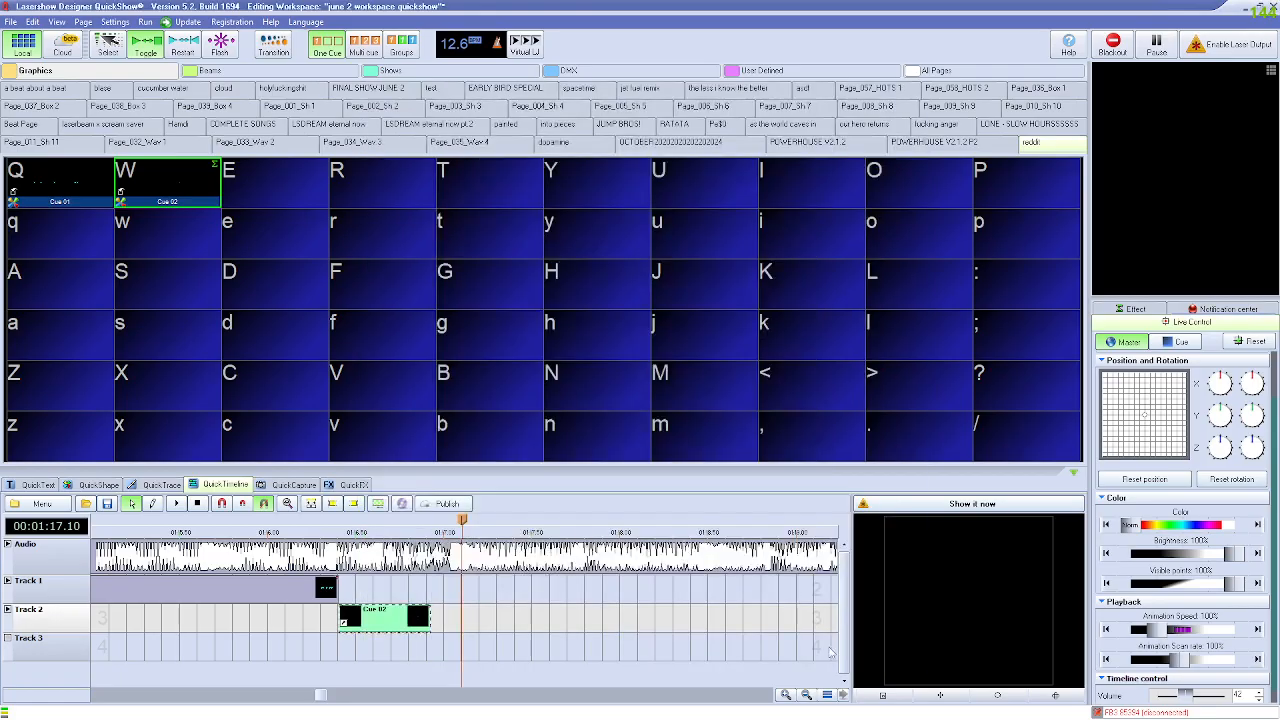
Step: Play back the transition into the Track 2 cue twice to check the vertical waves
left_click_drag(461, 525, 294, 527)
key("space")
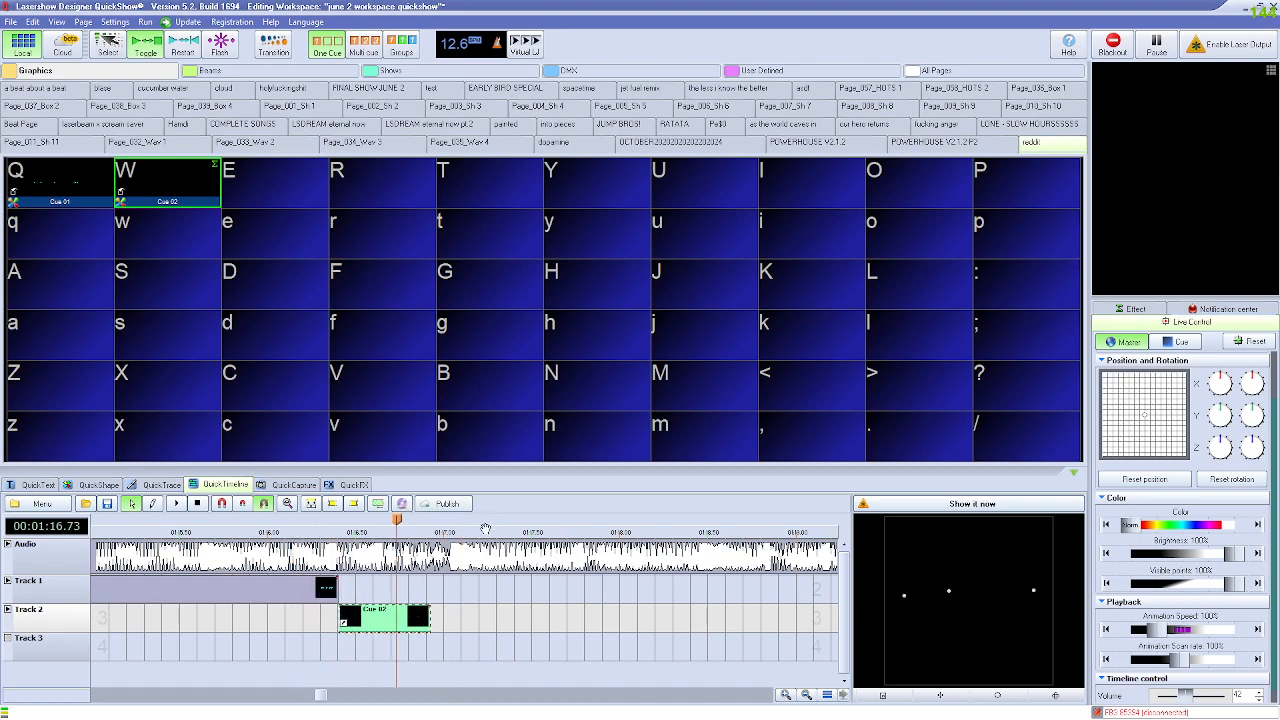
key("space")
left_click_drag(497, 528, 325, 528)
key("space")
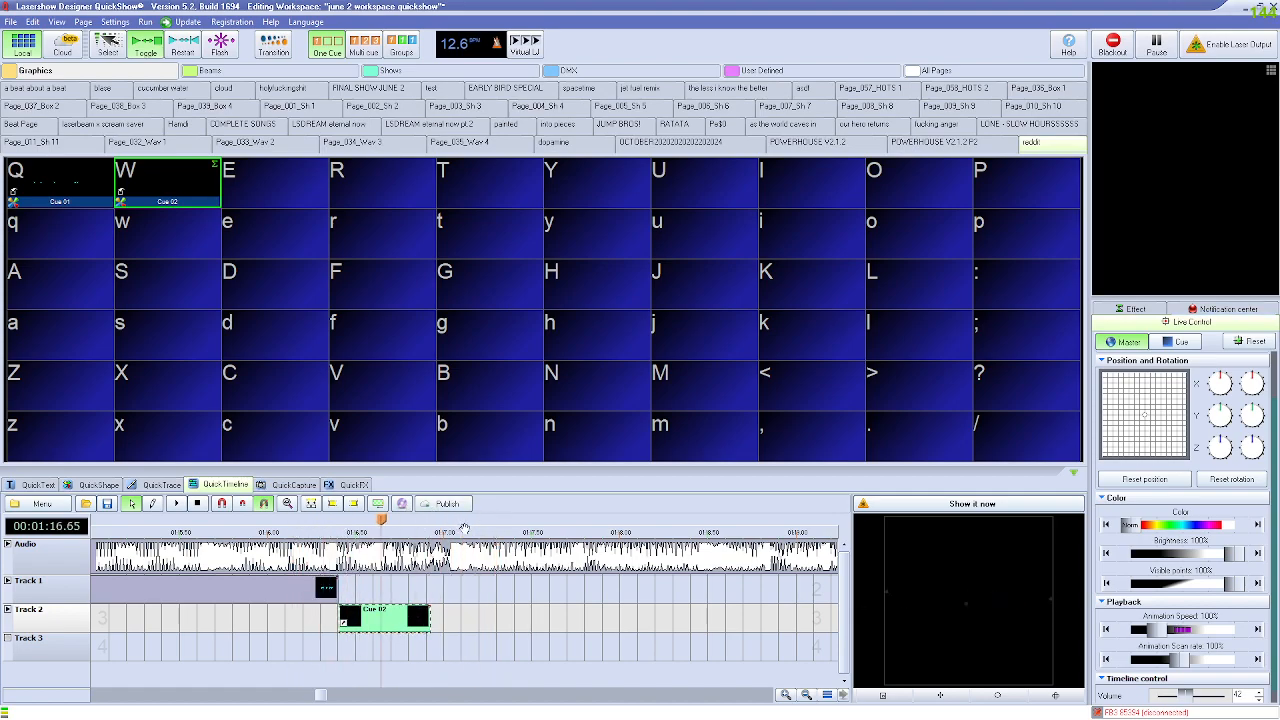
Step: Reopen the W shape for editing and remove its Y Oscillator
right_click(191, 174)
left_click(262, 214)
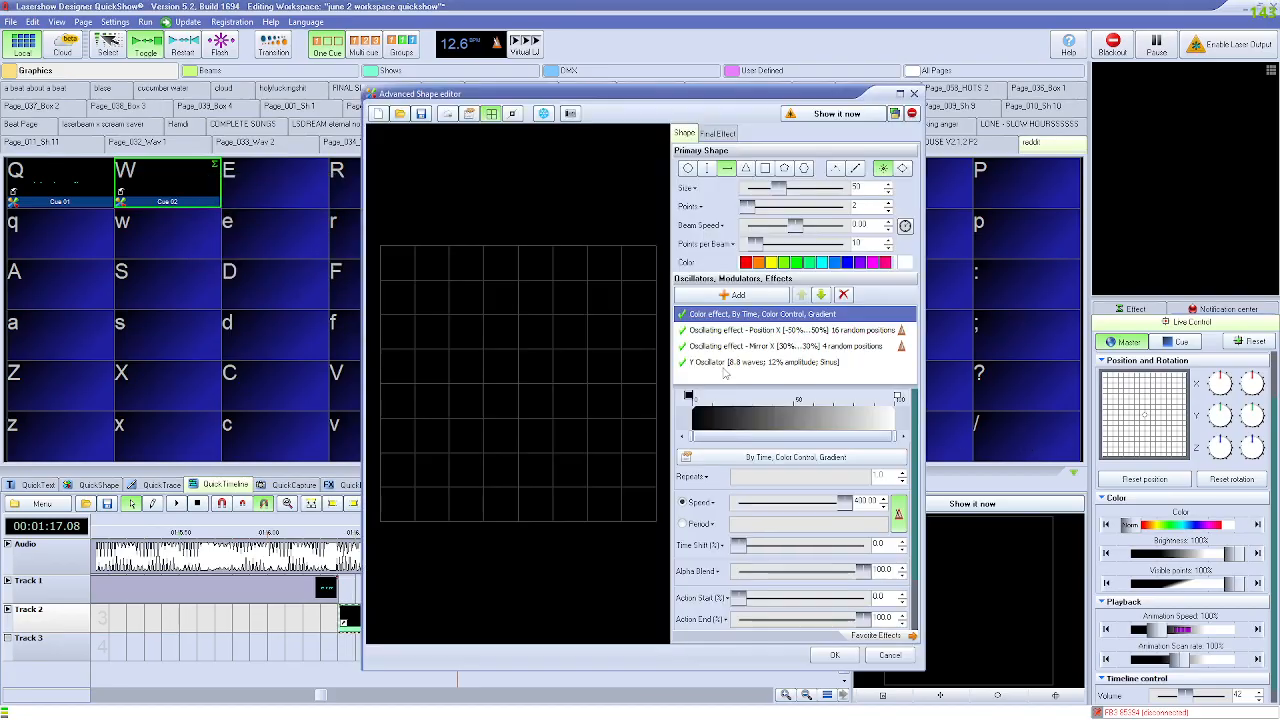
left_click(787, 362)
left_click(778, 329)
left_click(786, 364)
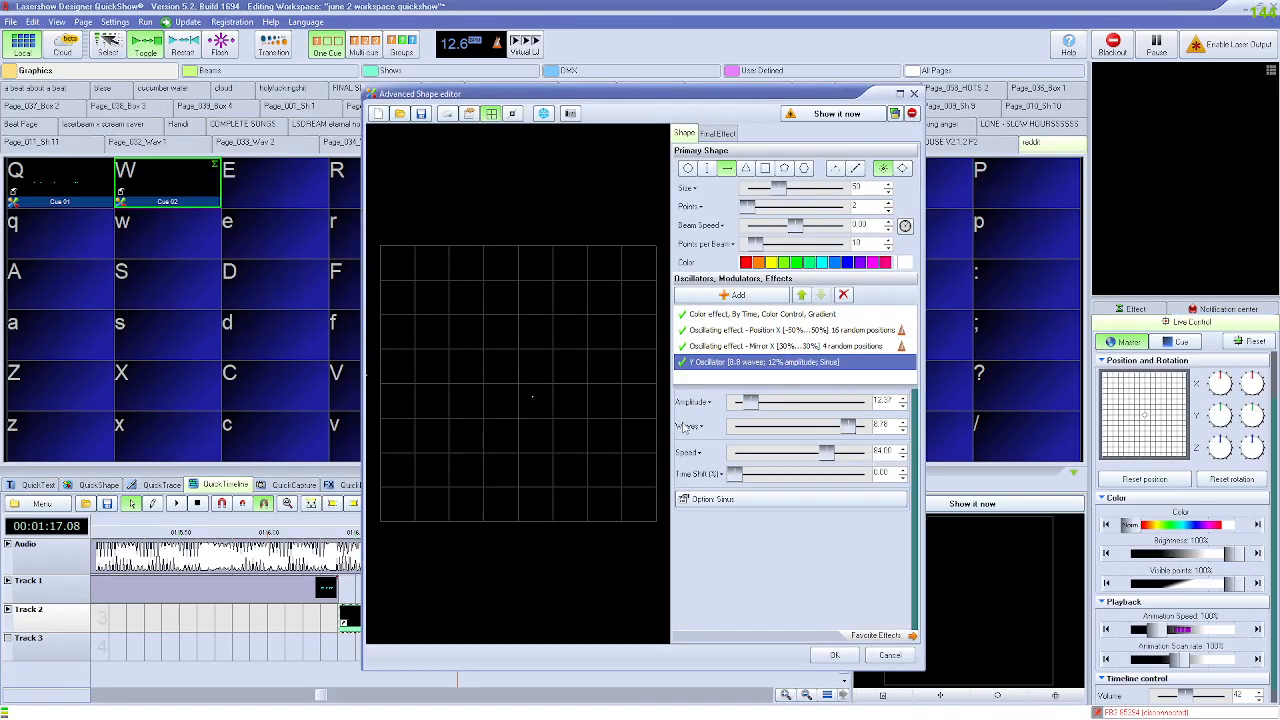
left_click(843, 294)
Step: Add an XY Oscillator (loops) to the W shape and save it
left_click(731, 295)
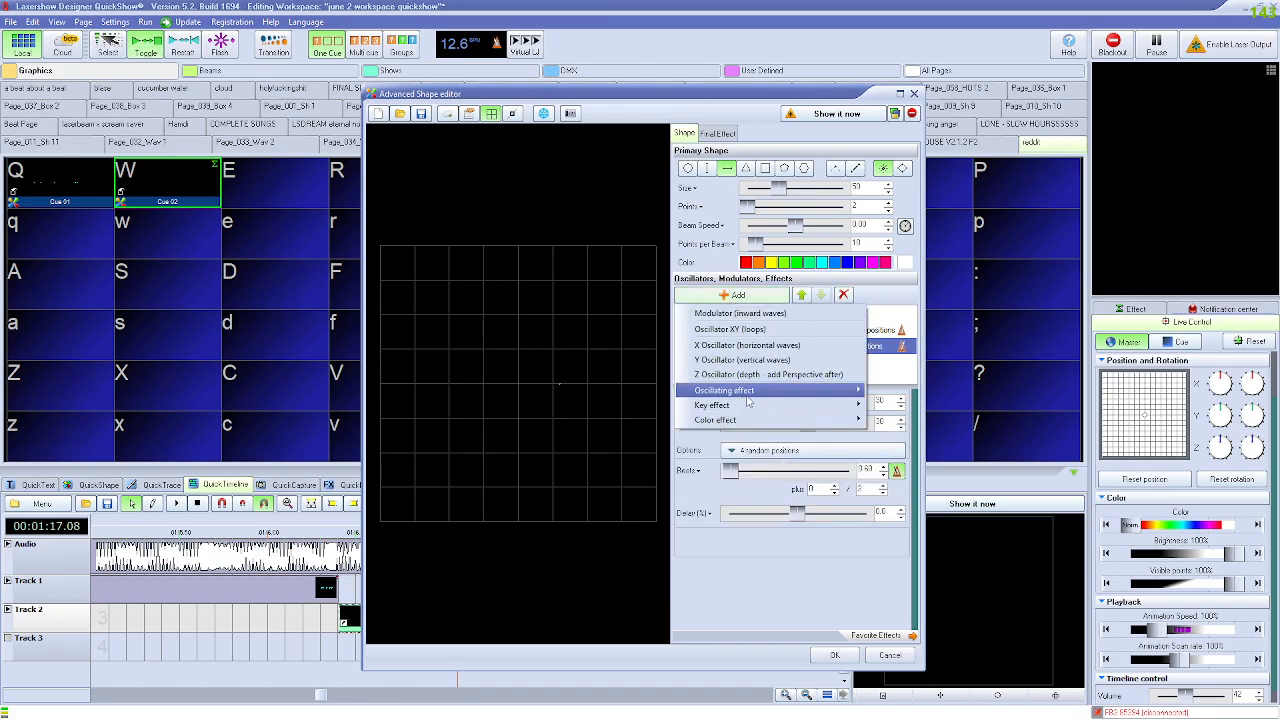
mouse_move(748, 400)
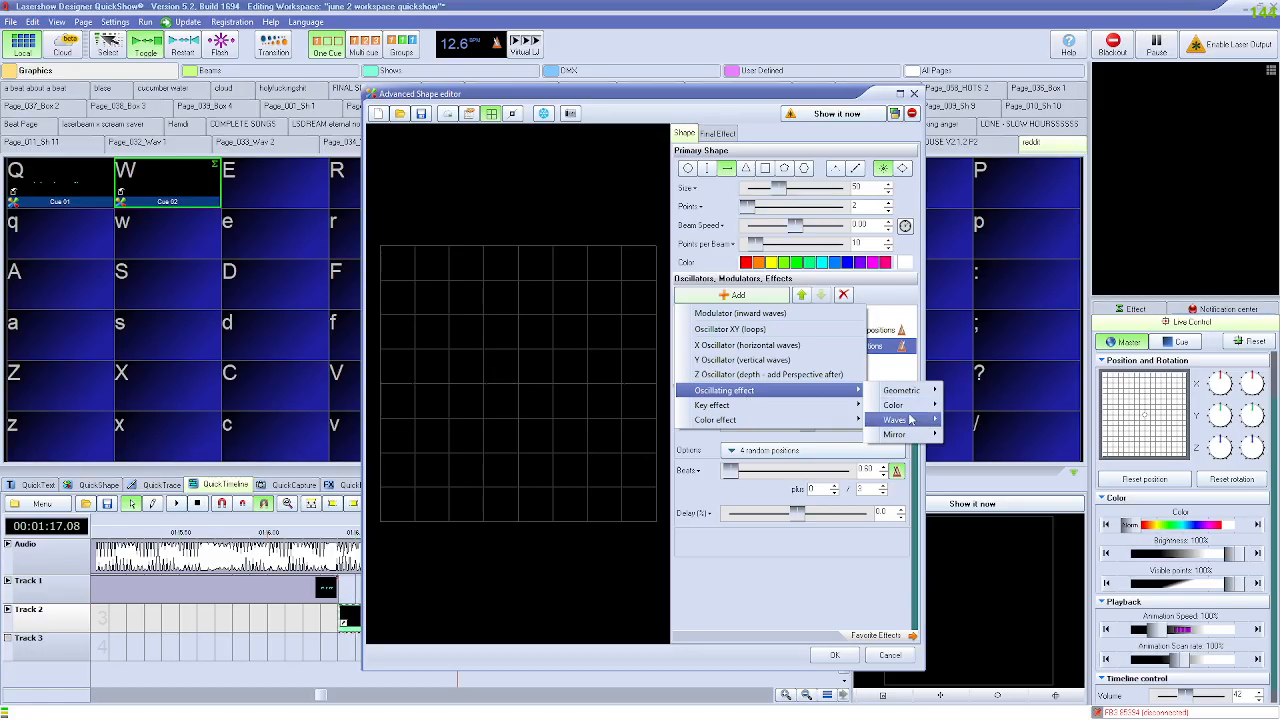
mouse_move(918, 397)
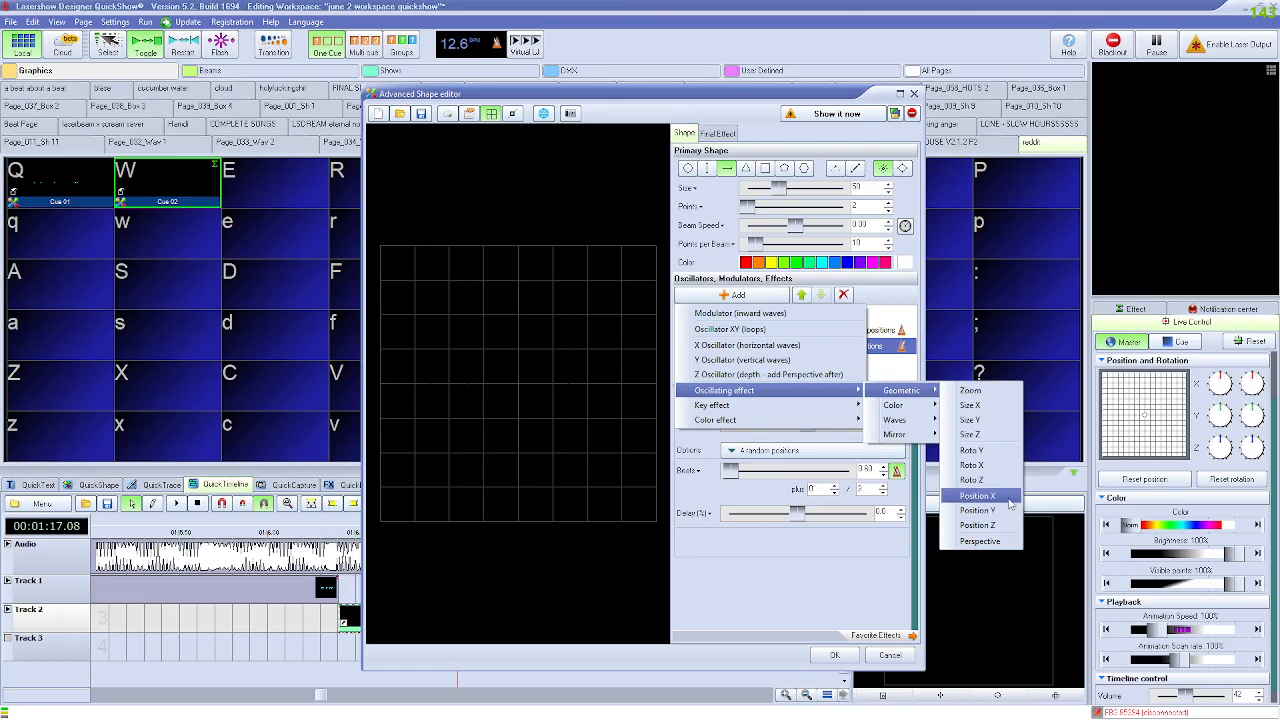
mouse_move(905, 421)
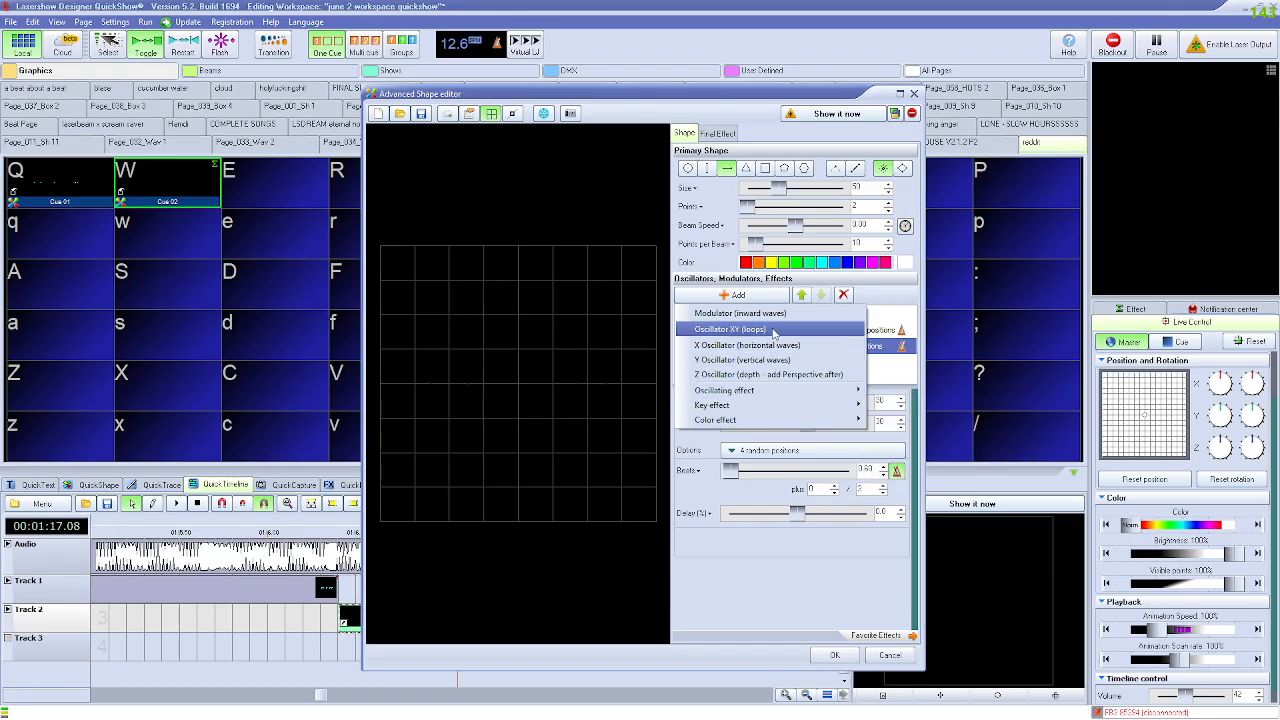
left_click(773, 330)
left_click(836, 657)
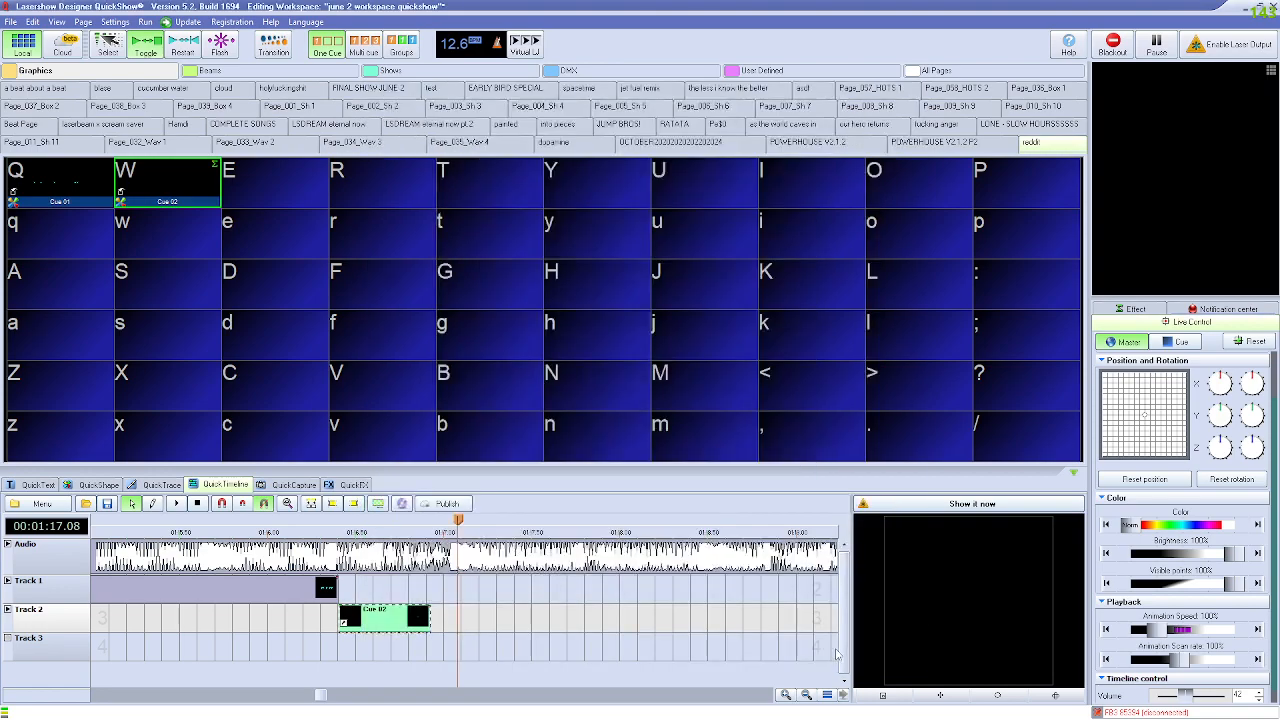
Step: Play back the end of the Track 1 cue into the Track 2 cue twice to check the looping motion
left_click(293, 526)
key("space")
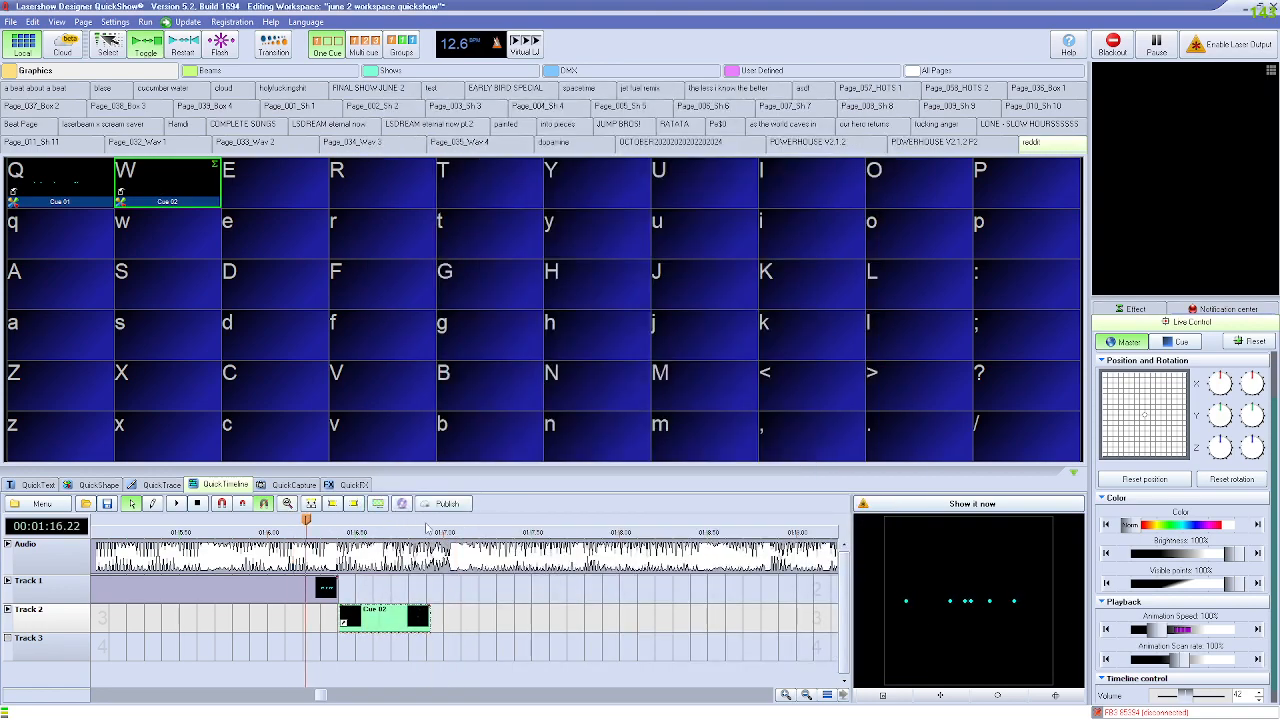
key("space")
left_click_drag(505, 525, 325, 526)
key("space")
key("space")
Step: Slightly lower the XY Oscillator's speed in the W shape, save it, and play back the Track 2 cue
right_click(189, 197)
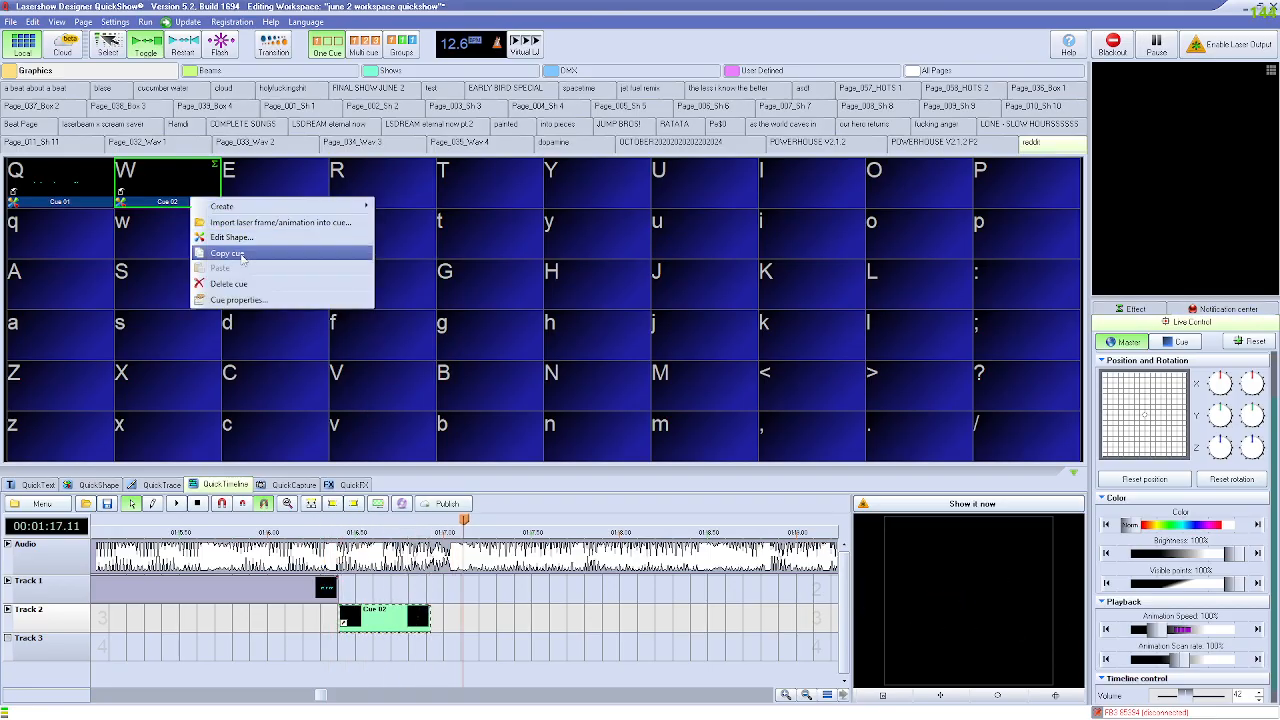
left_click(251, 237)
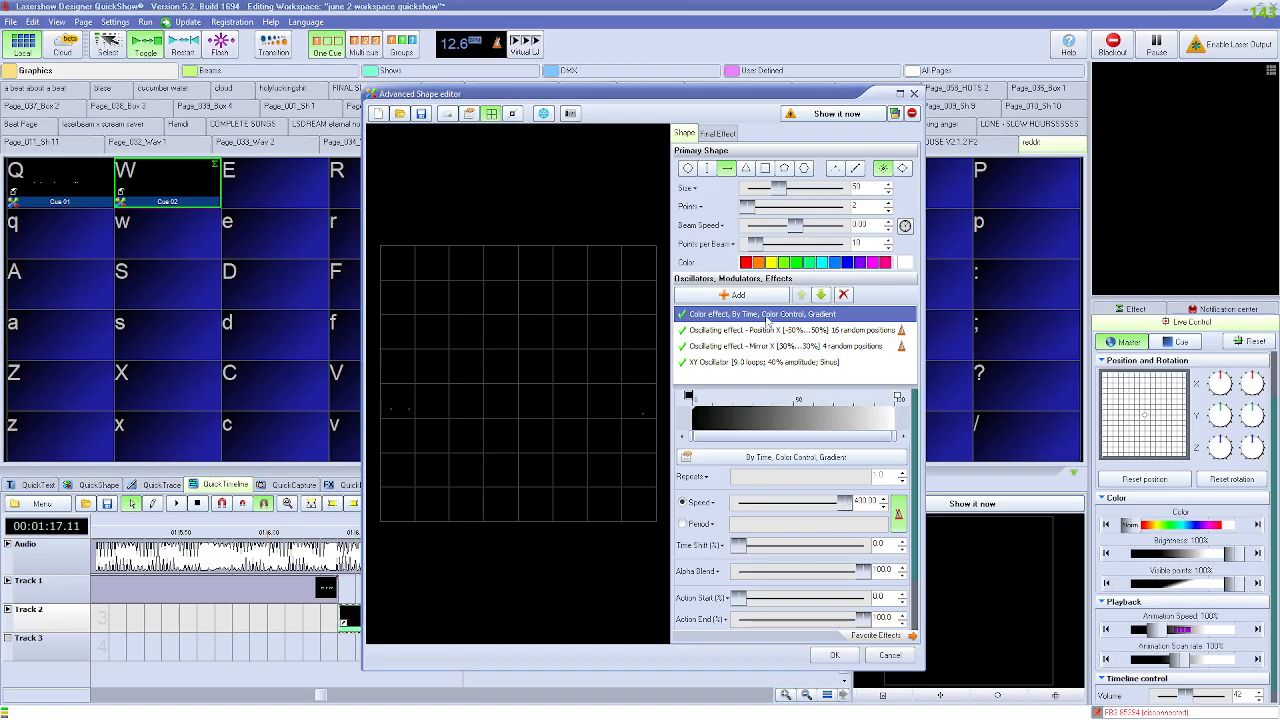
left_click(760, 362)
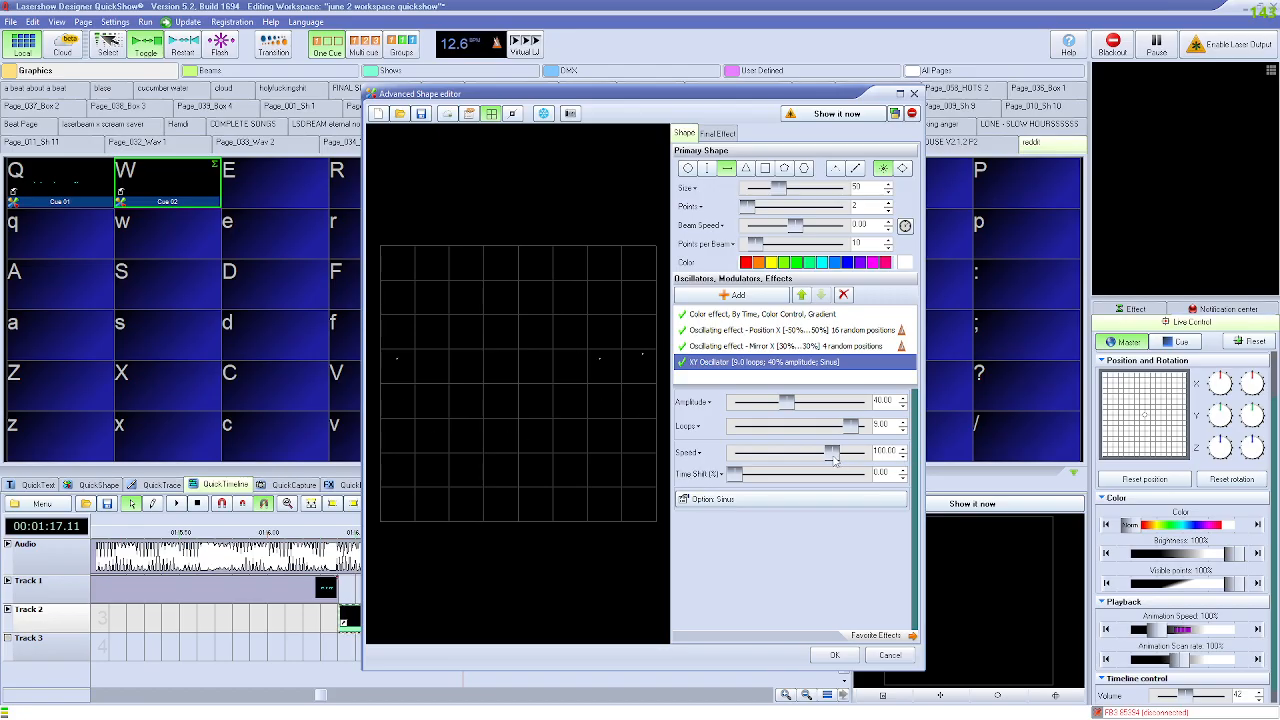
left_click_drag(825, 456, 817, 456)
left_click(854, 656)
left_click(317, 531)
key("space")
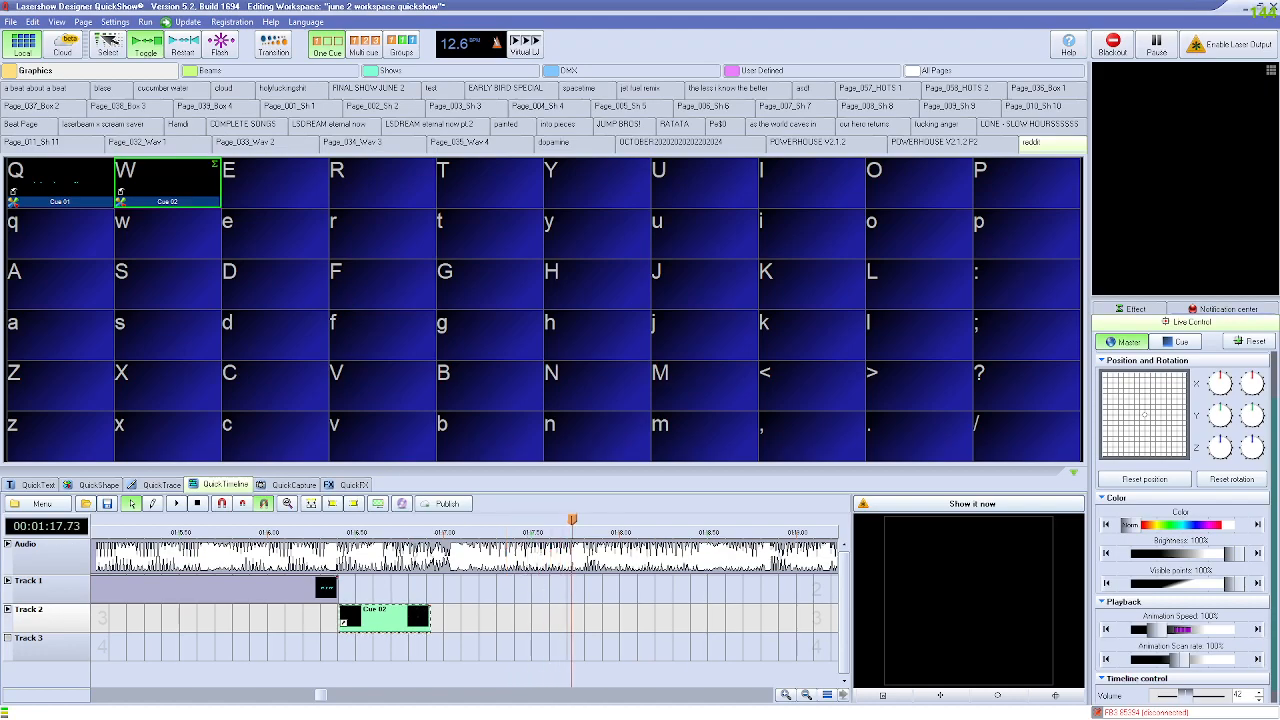
Step: Review the wider timeline section from the start of the Track 1 cue past the end of the Track 2 cue
right_click(65, 189)
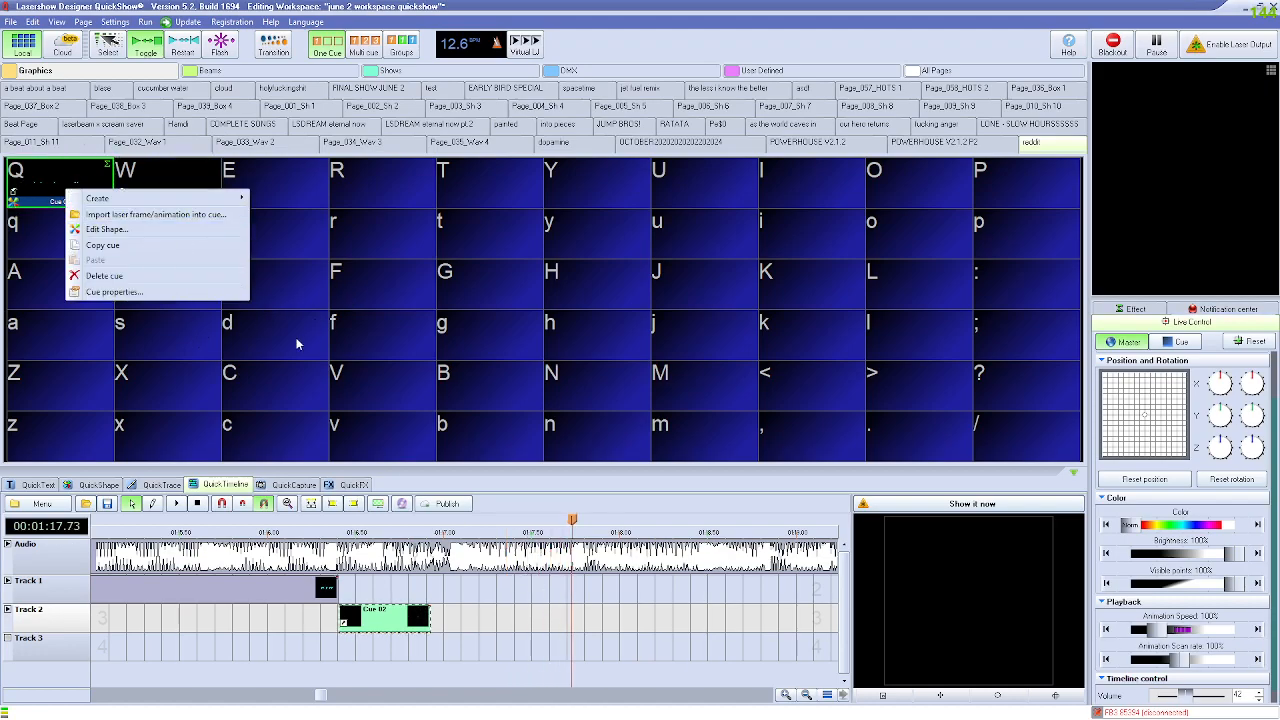
left_click(409, 533)
left_click_drag(406, 530, 163, 528)
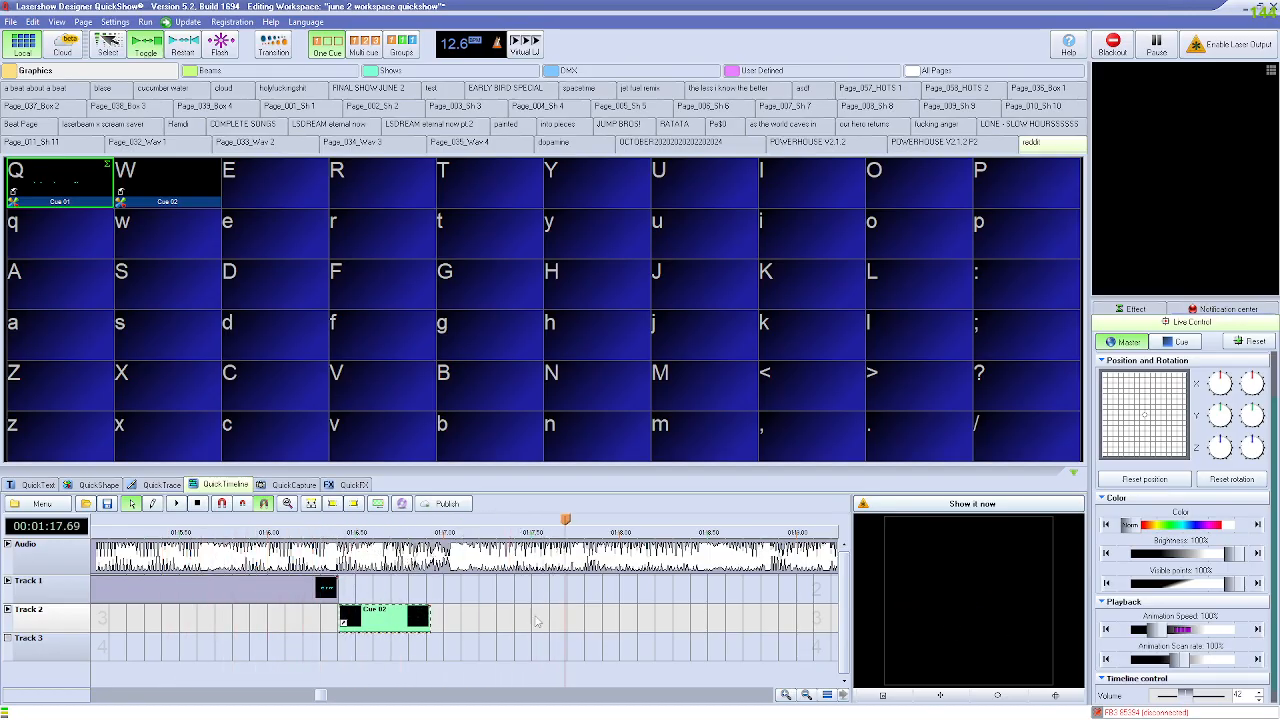
scroll(500, 570, "down", 1)
scroll(500, 571, "down", 2)
left_click_drag(529, 523, 275, 508)
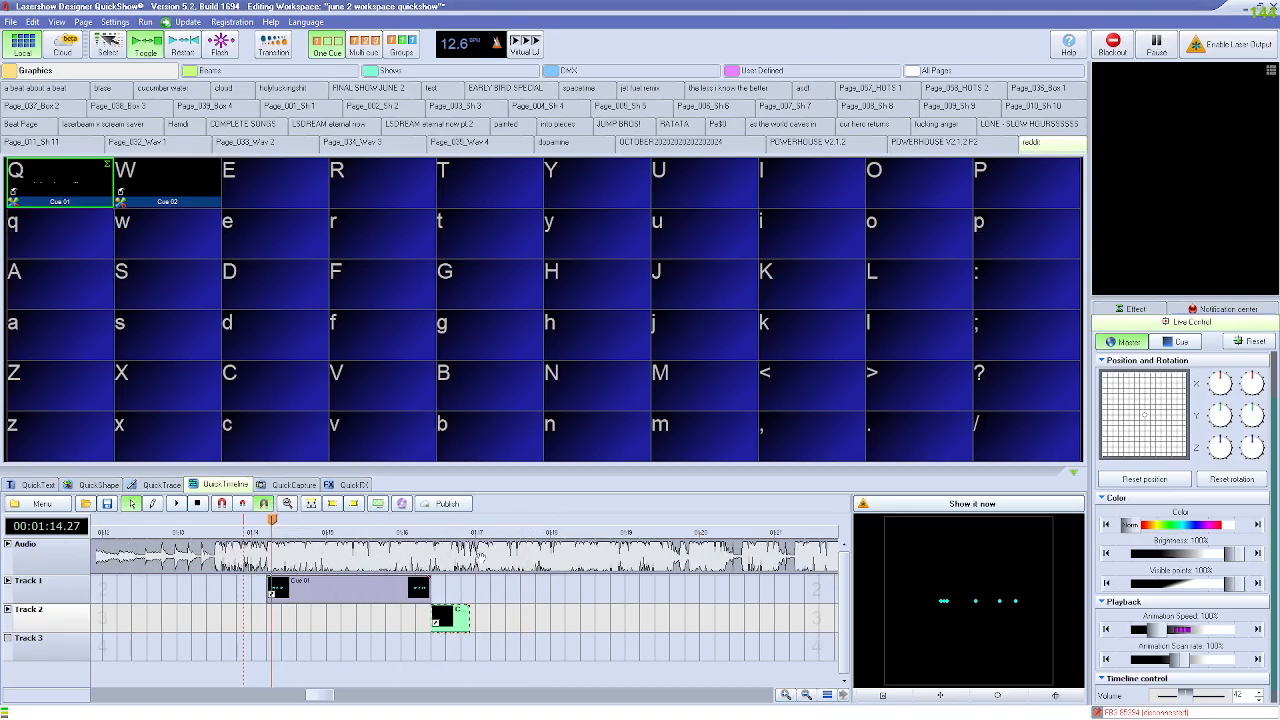
left_click(487, 534)
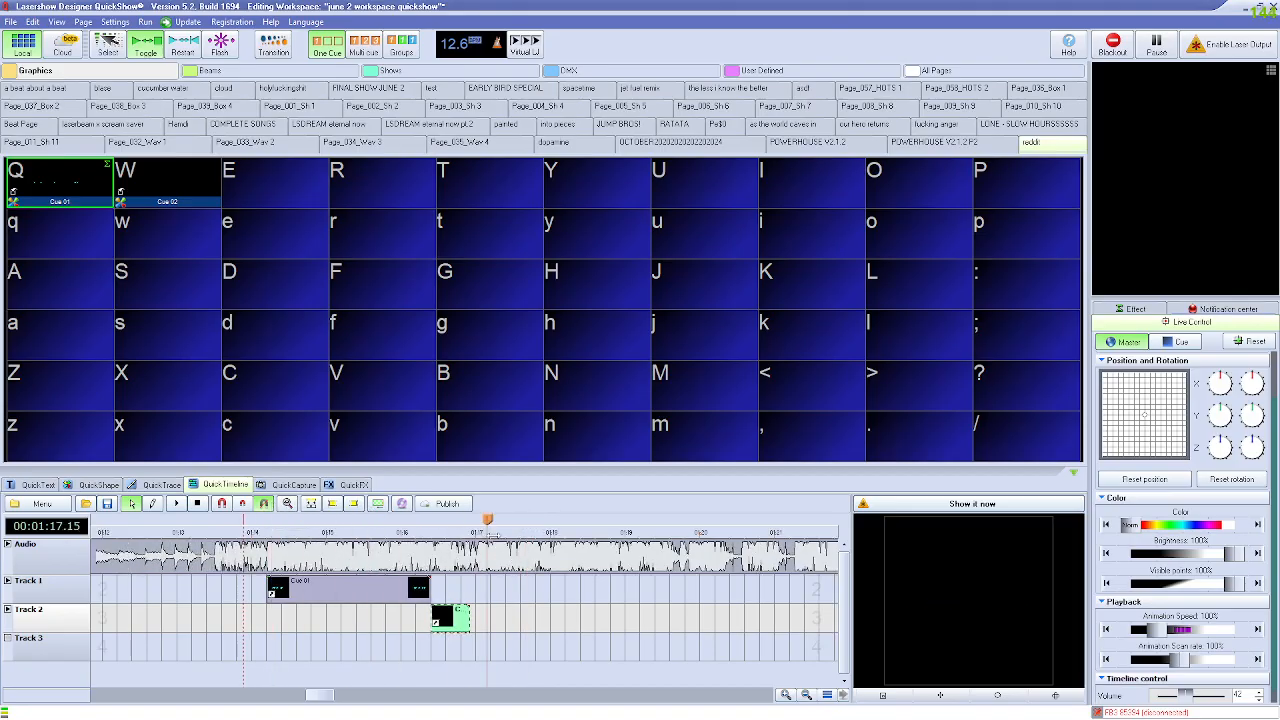
left_click(287, 560)
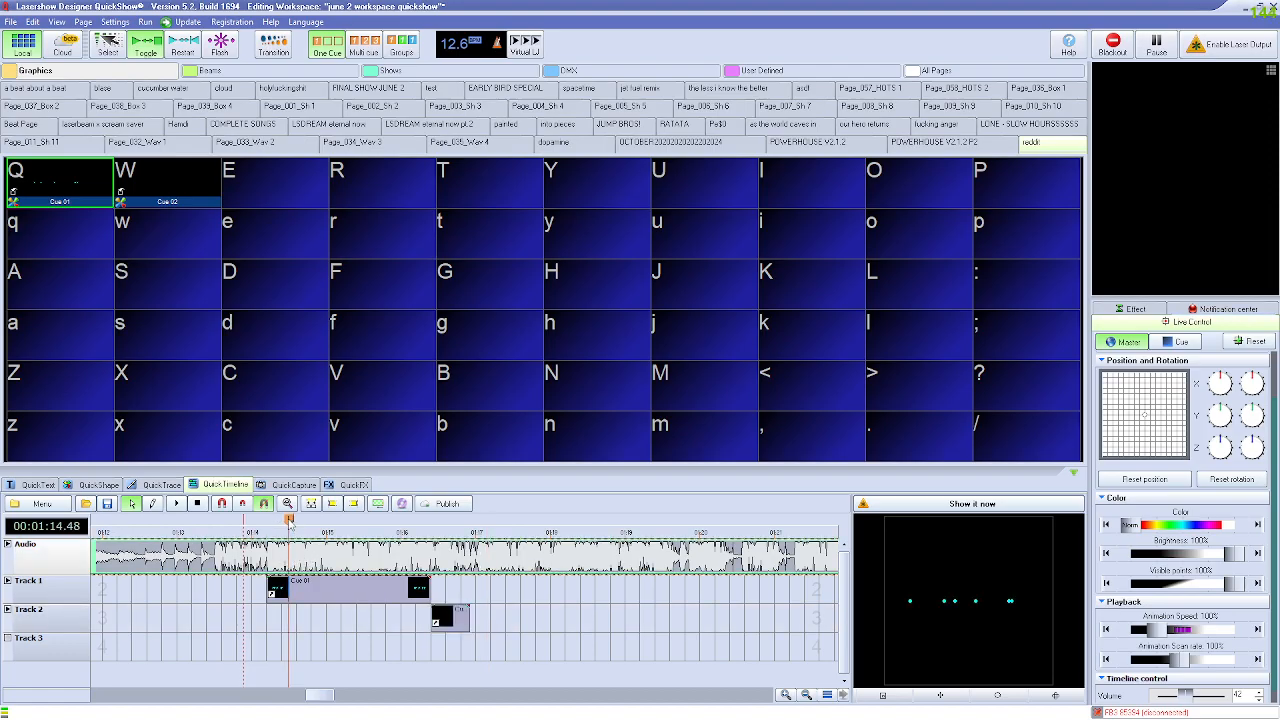
Step: Copy the cue in slot Q and paste it into the empty slot E
left_click_drag(287, 517, 341, 528)
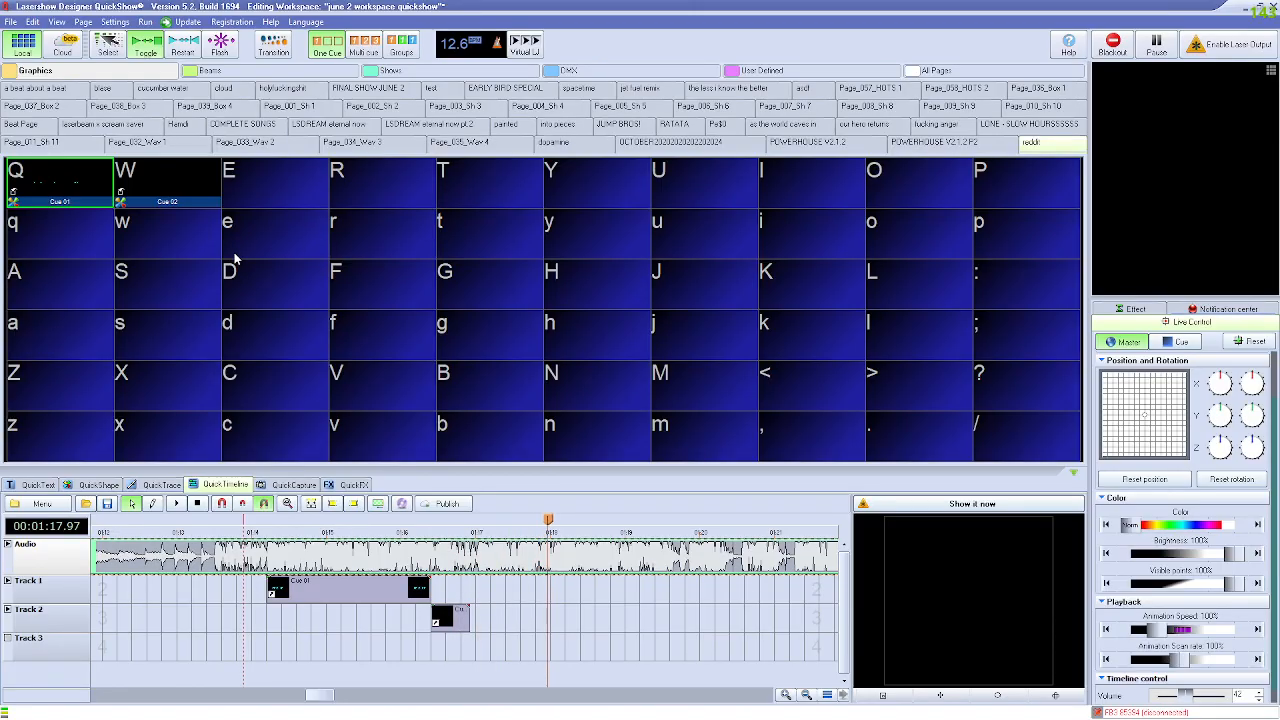
right_click(88, 193)
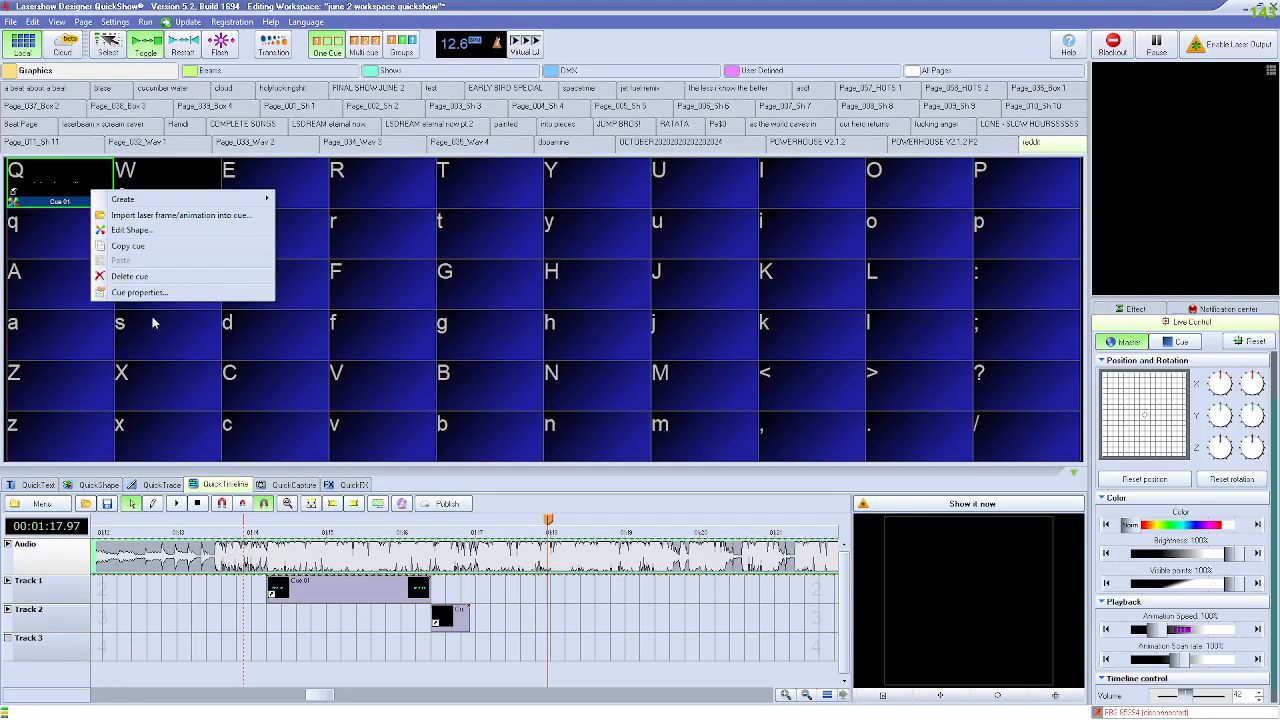
left_click(165, 252)
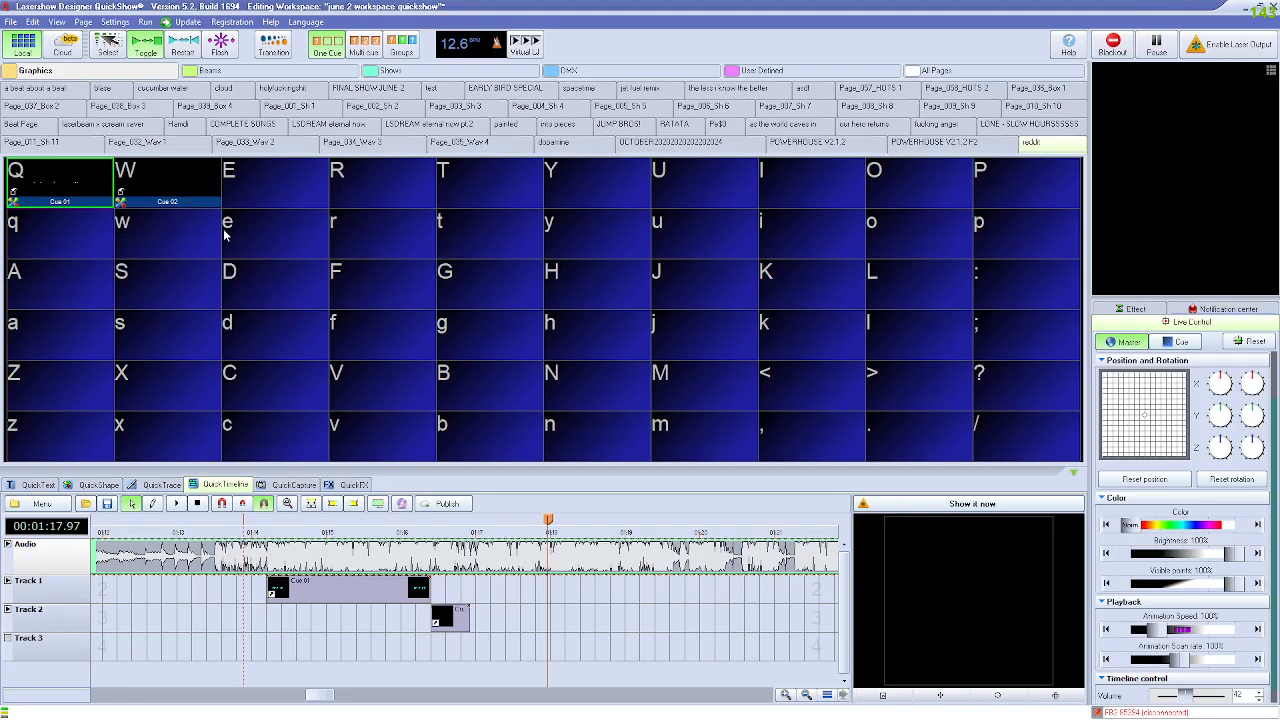
right_click(277, 183)
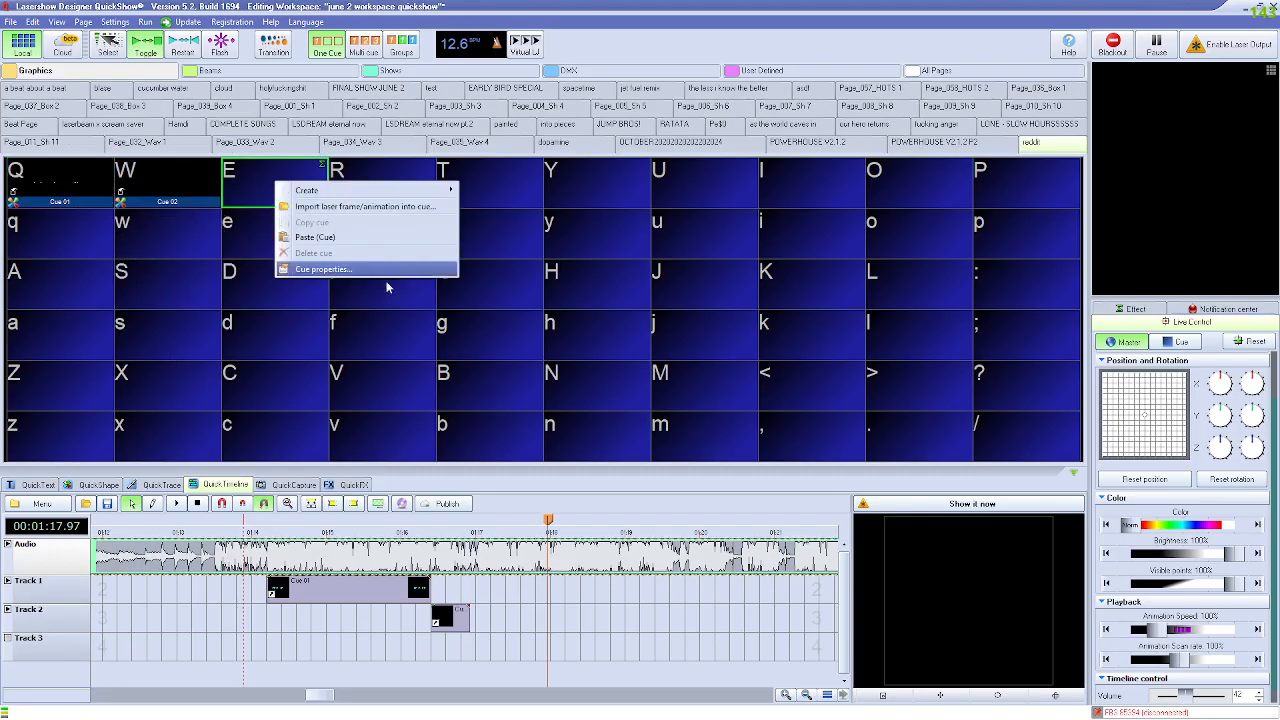
left_click(340, 237)
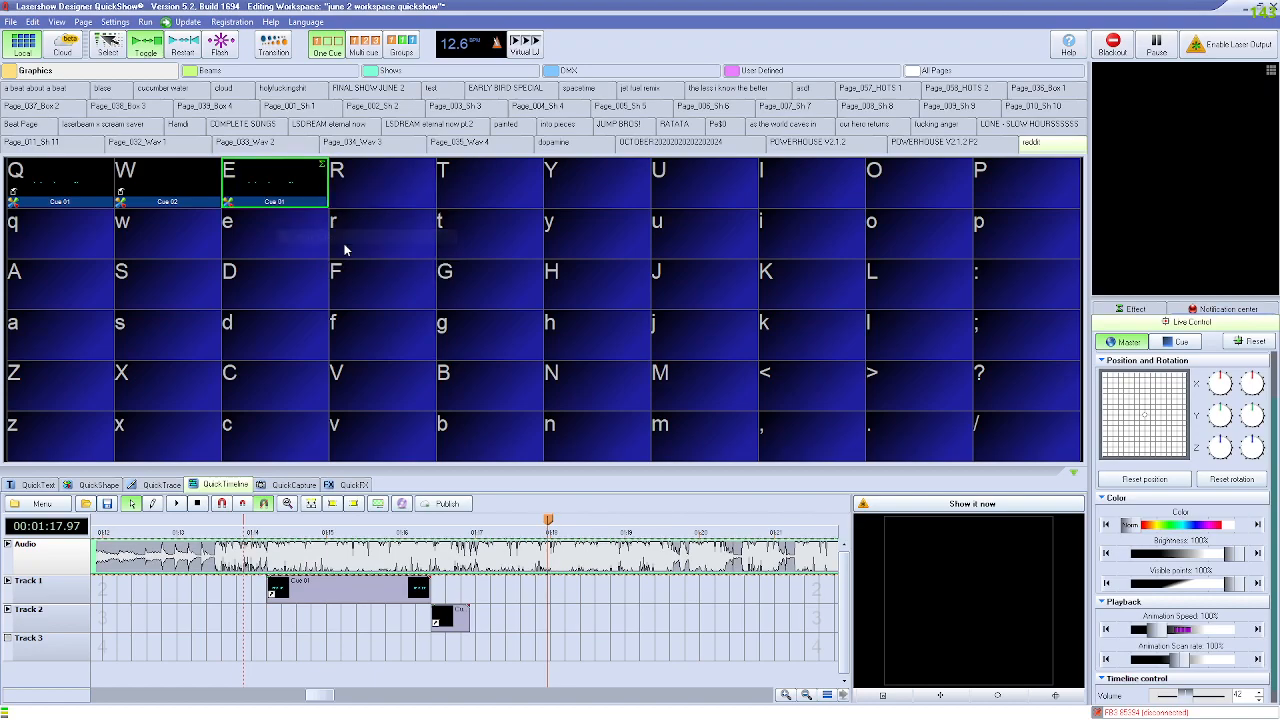
Step: Change the color of the slot E shape to red and save it
left_click(293, 188)
right_click(258, 185)
left_click(296, 218)
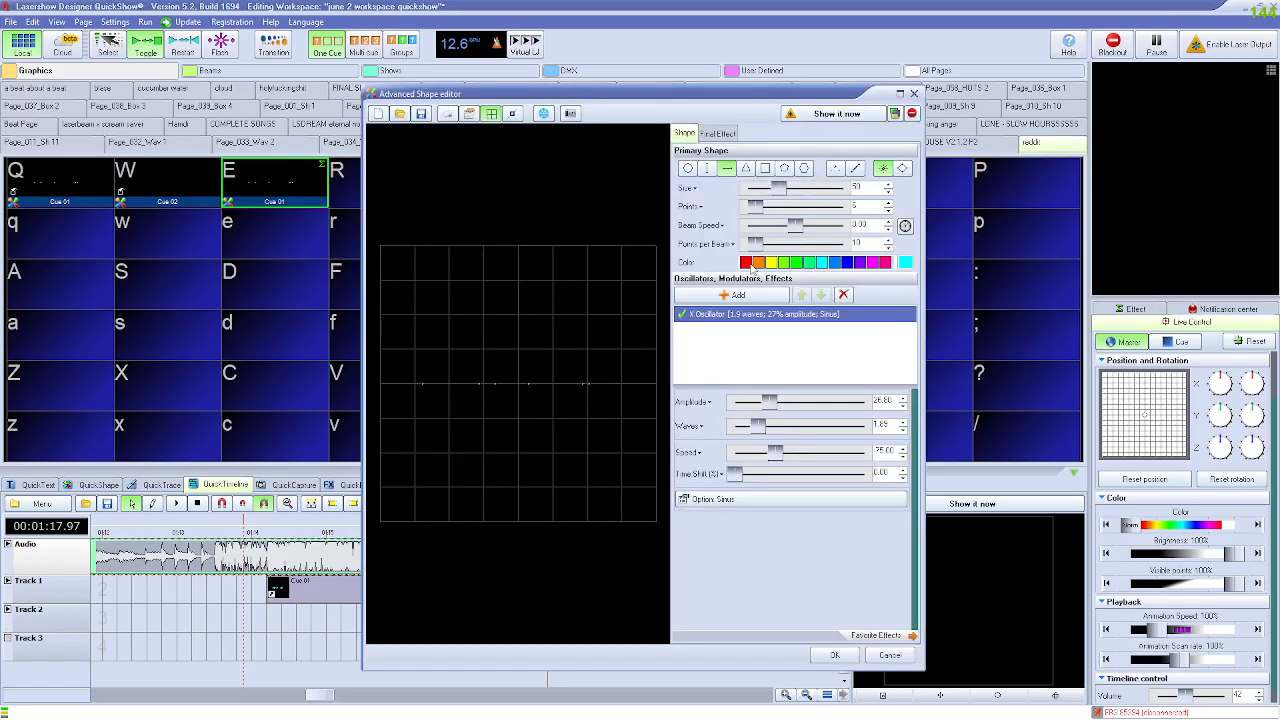
left_click(830, 656)
Step: Place the red slot E cue on Track 1 at about 1:17, shorten its end, and play it back
left_click_drag(284, 192, 485, 588)
scroll(526, 610, "up", 5)
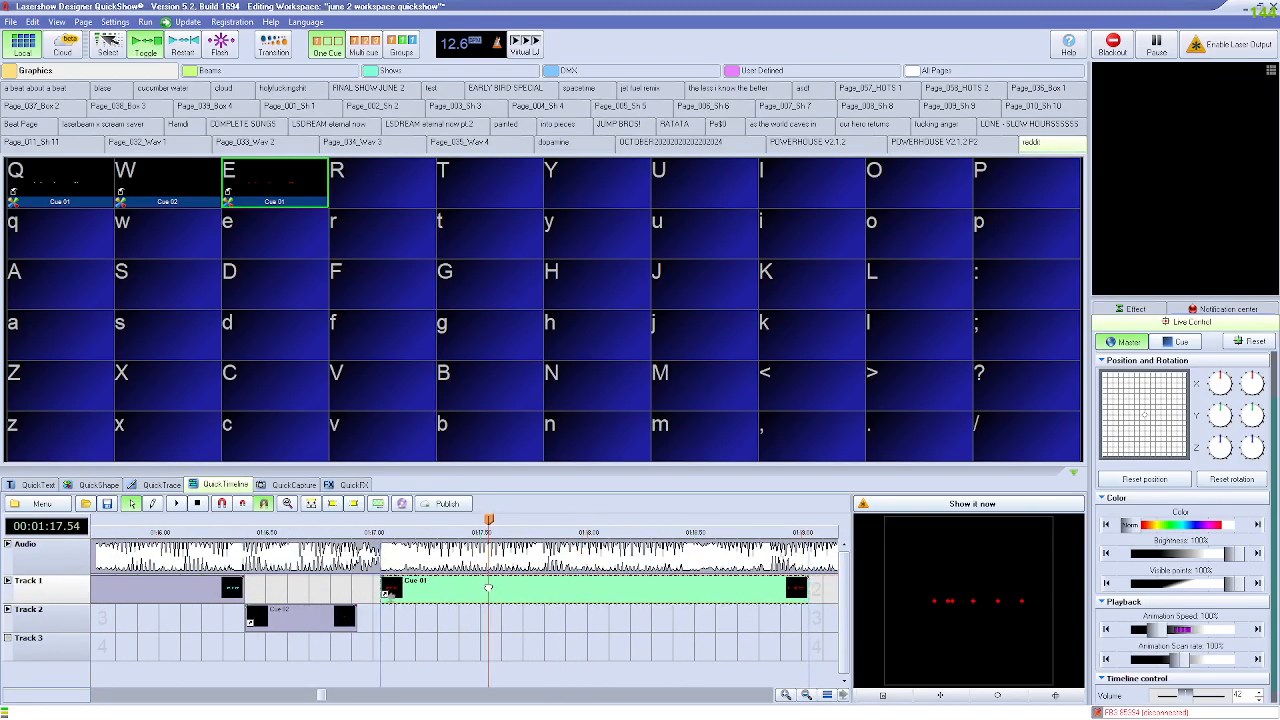
left_click_drag(803, 588, 515, 588)
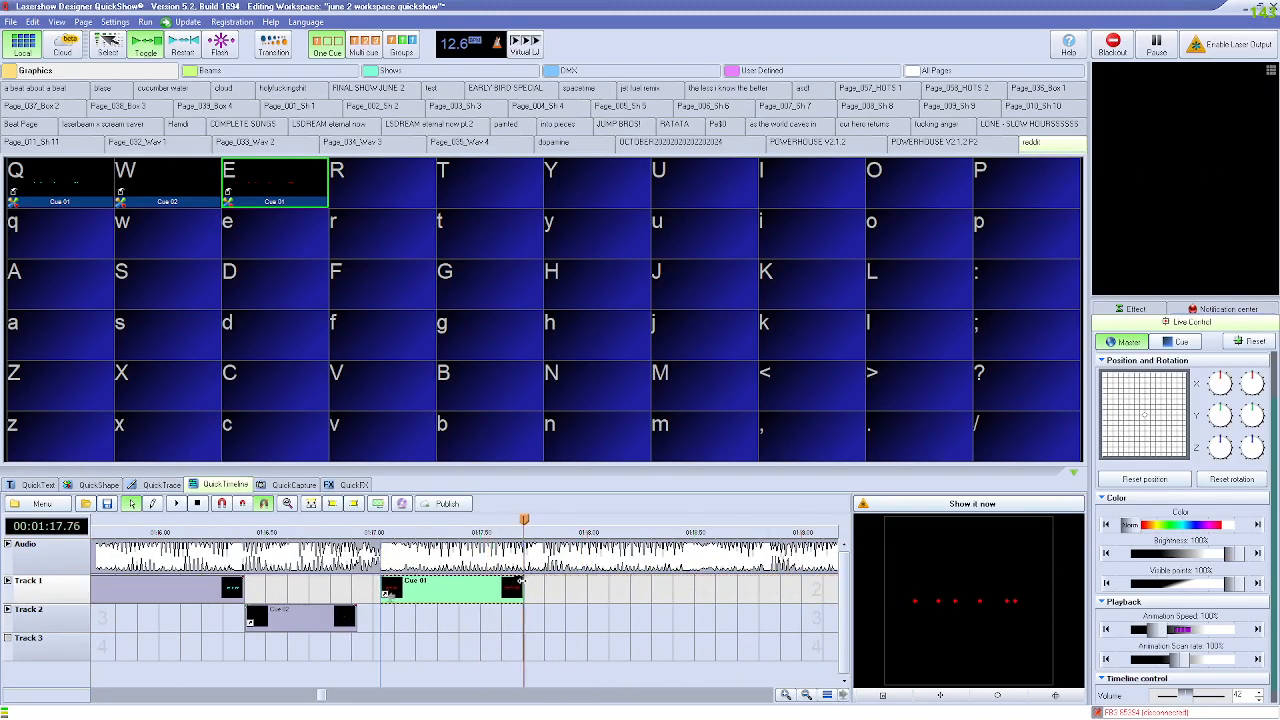
left_click_drag(394, 526, 302, 528)
key("space")
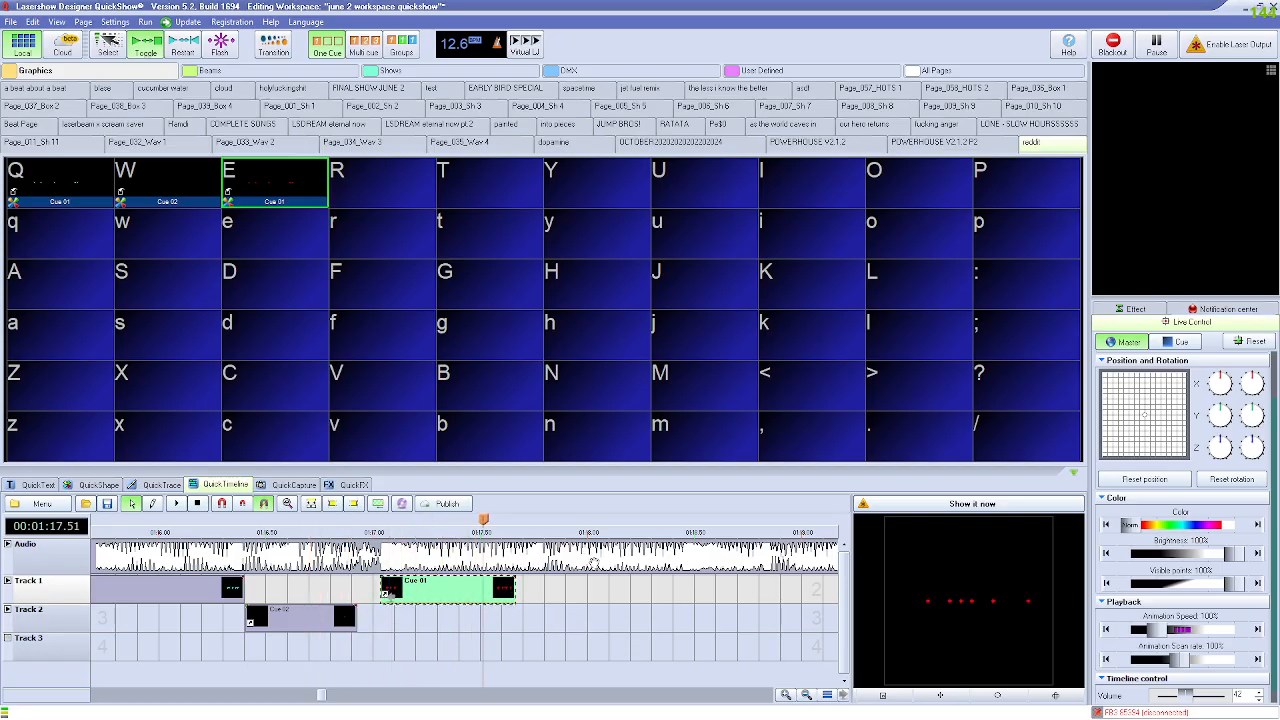
Step: Extend the end of the red Track 1 cue to about 1:19 and check it against the audio waveform
left_click_drag(517, 590, 772, 590)
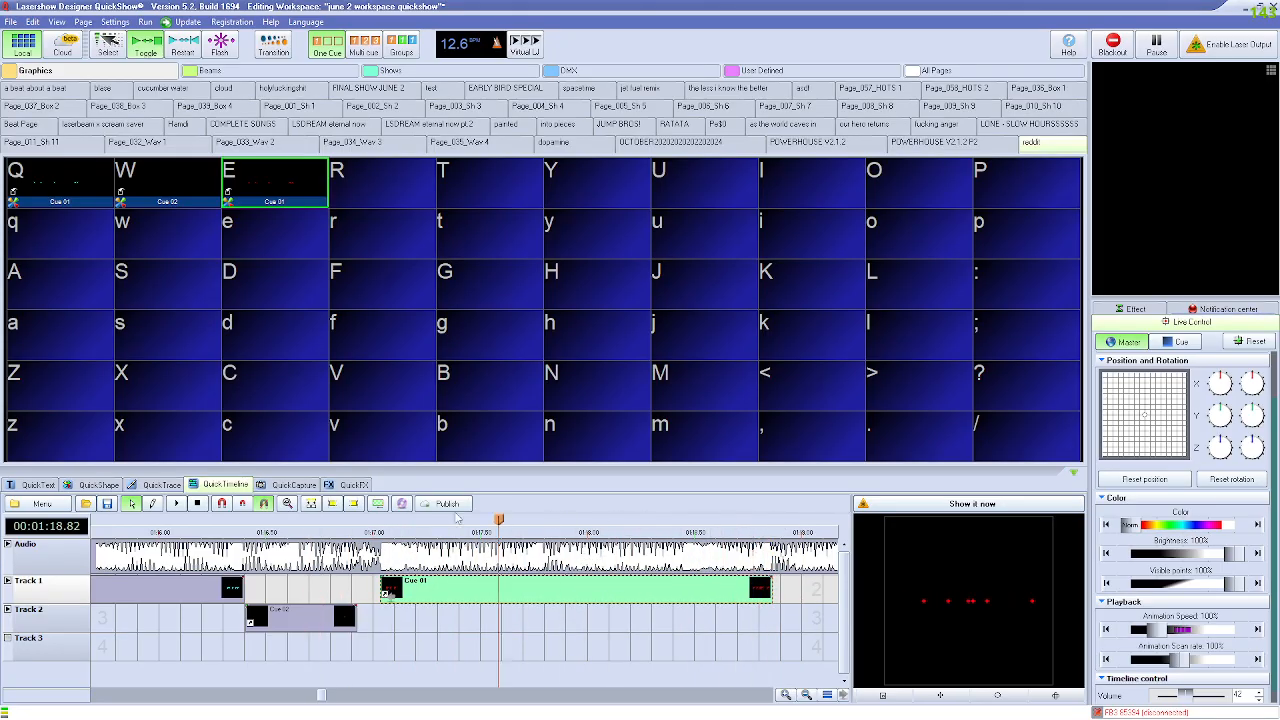
scroll(657, 633, "down", 2)
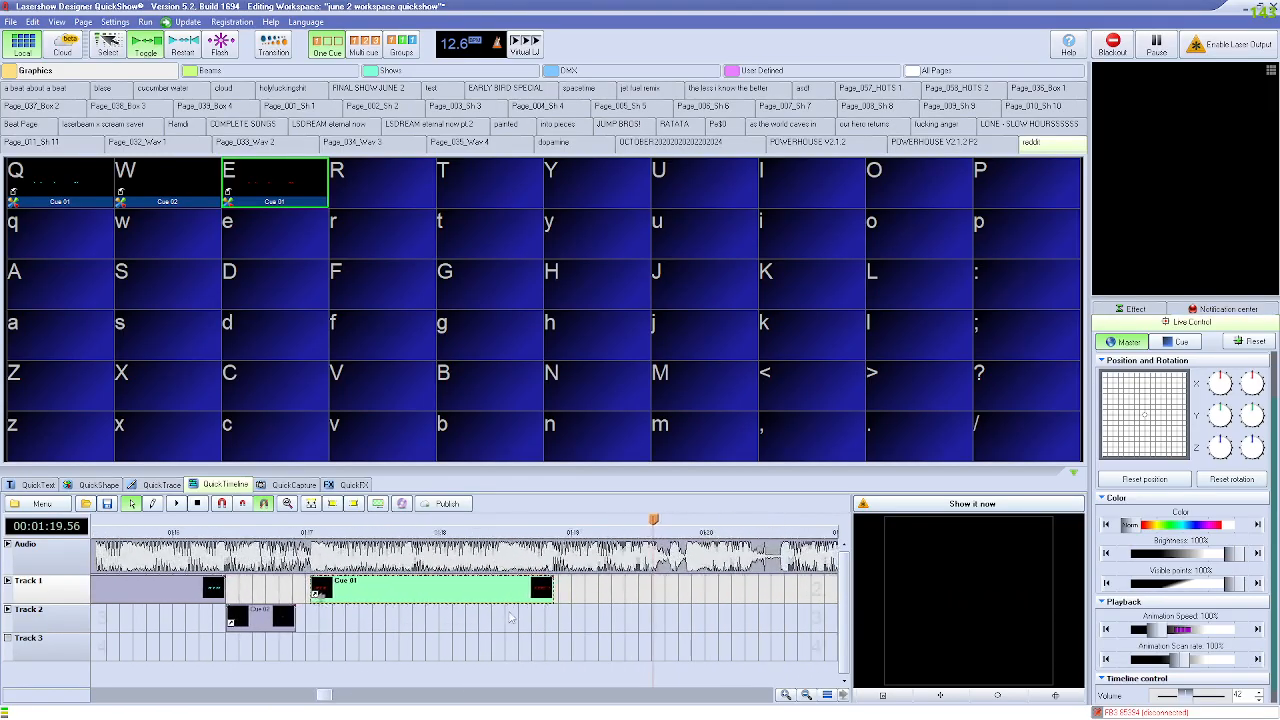
left_click_drag(551, 589, 577, 589)
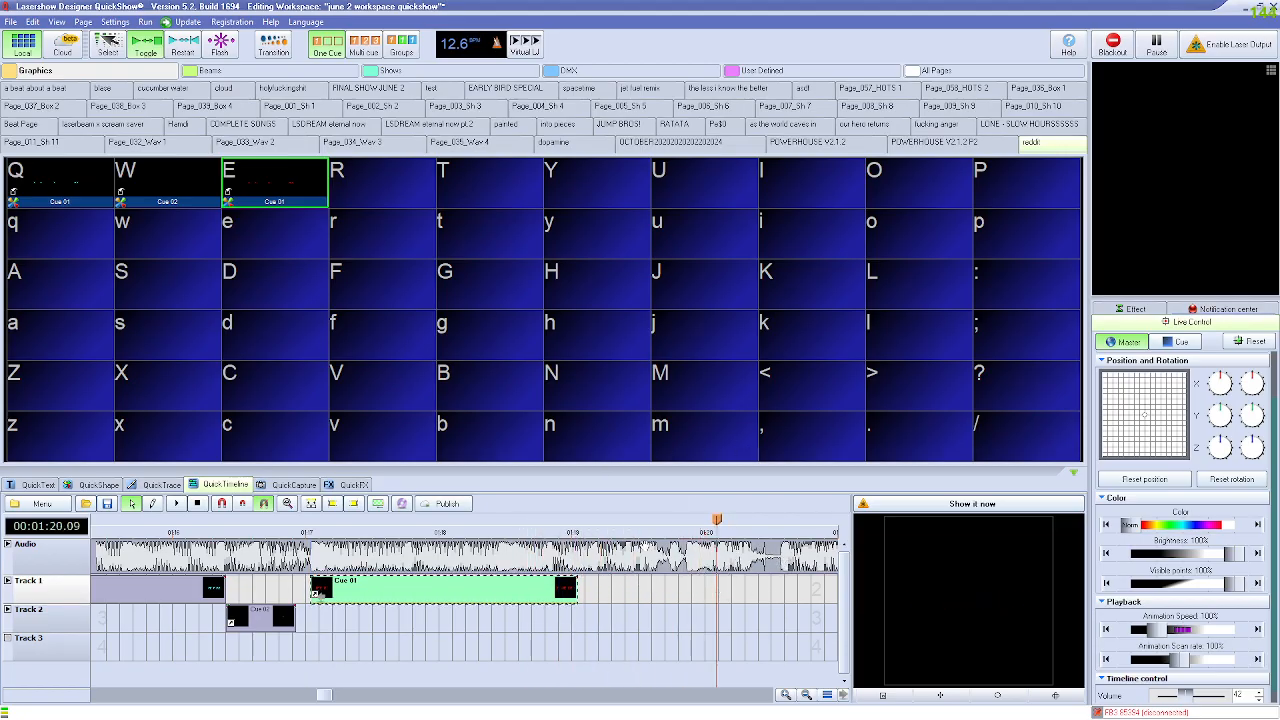
left_click_drag(726, 520, 547, 521)
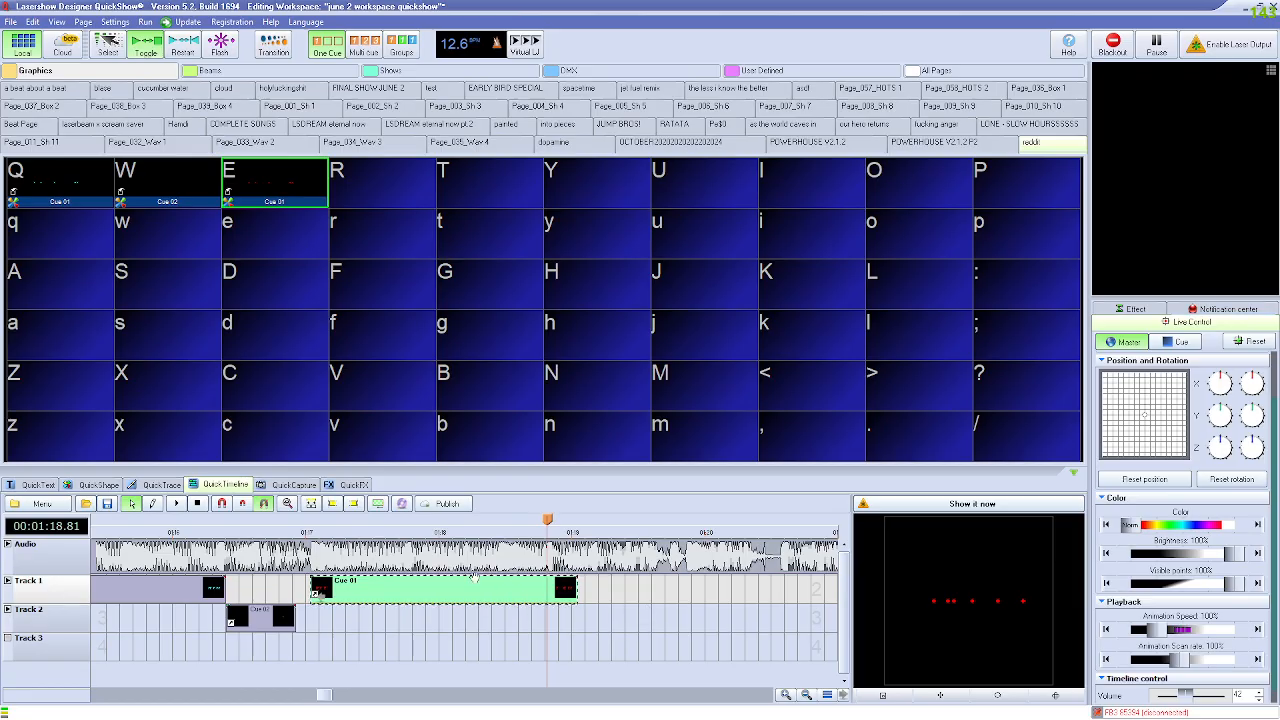
scroll(649, 594, "up", 5)
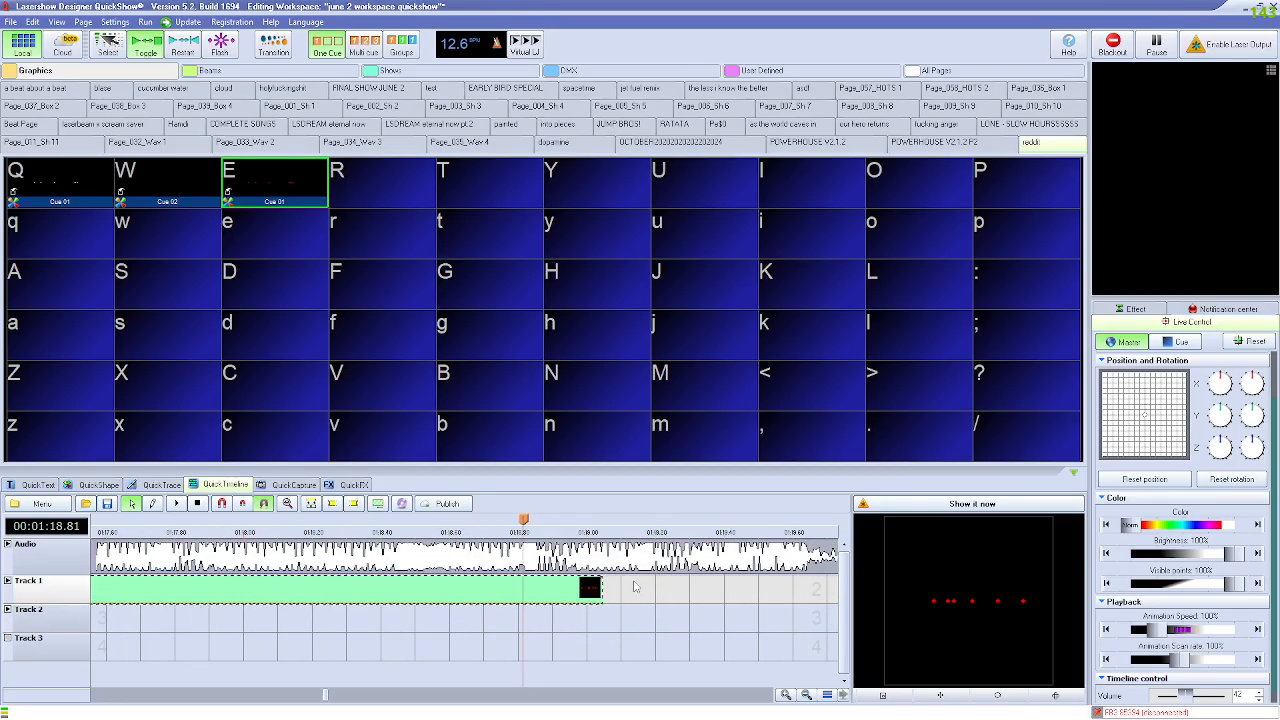
scroll(475, 600, "down", 5)
left_click_drag(327, 695, 332, 695)
scroll(436, 625, "down", 3)
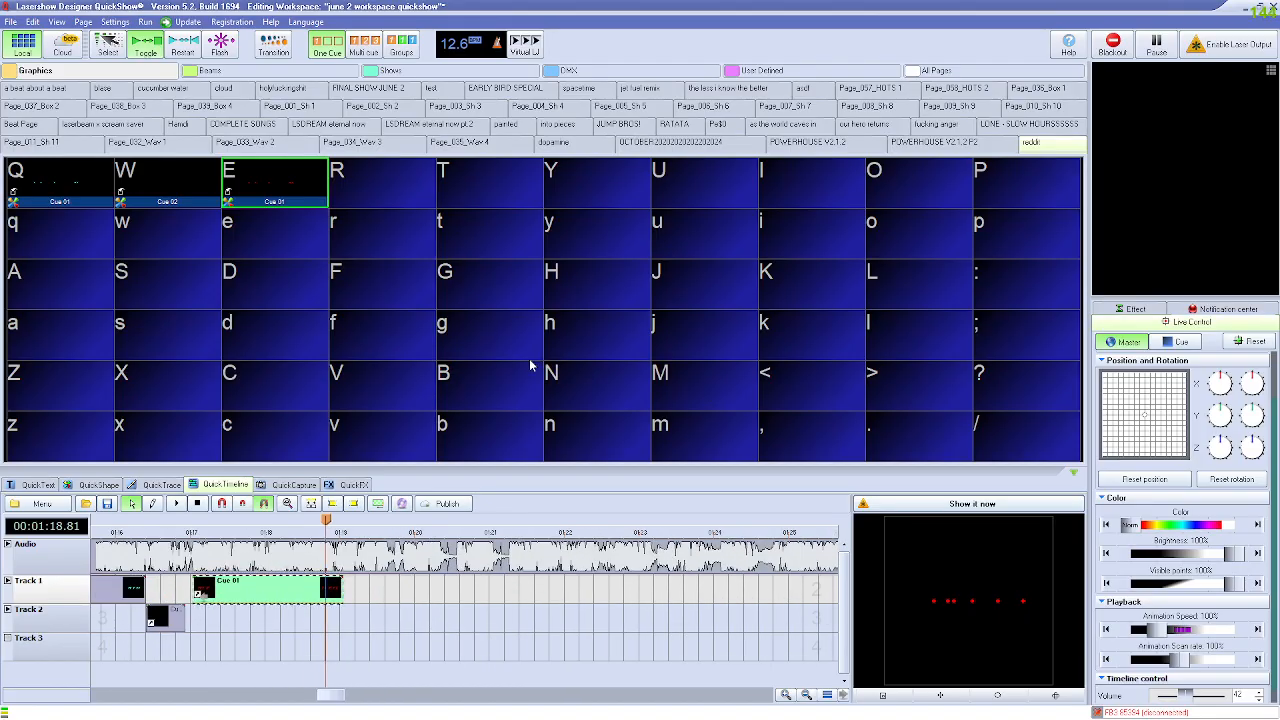
Step: Create a new shape in slot g as a horizontal line, trying the beam drawing mode before returning to the continuous one
right_click(504, 333)
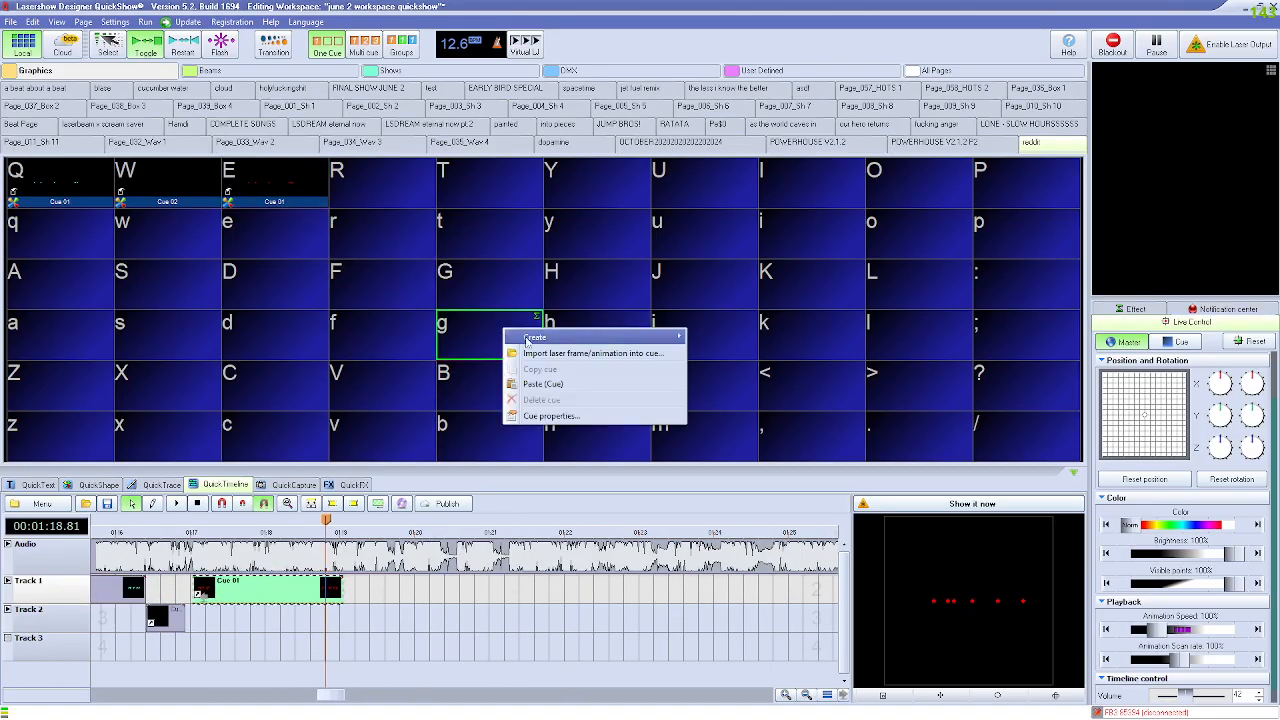
mouse_move(532, 338)
left_click(727, 366)
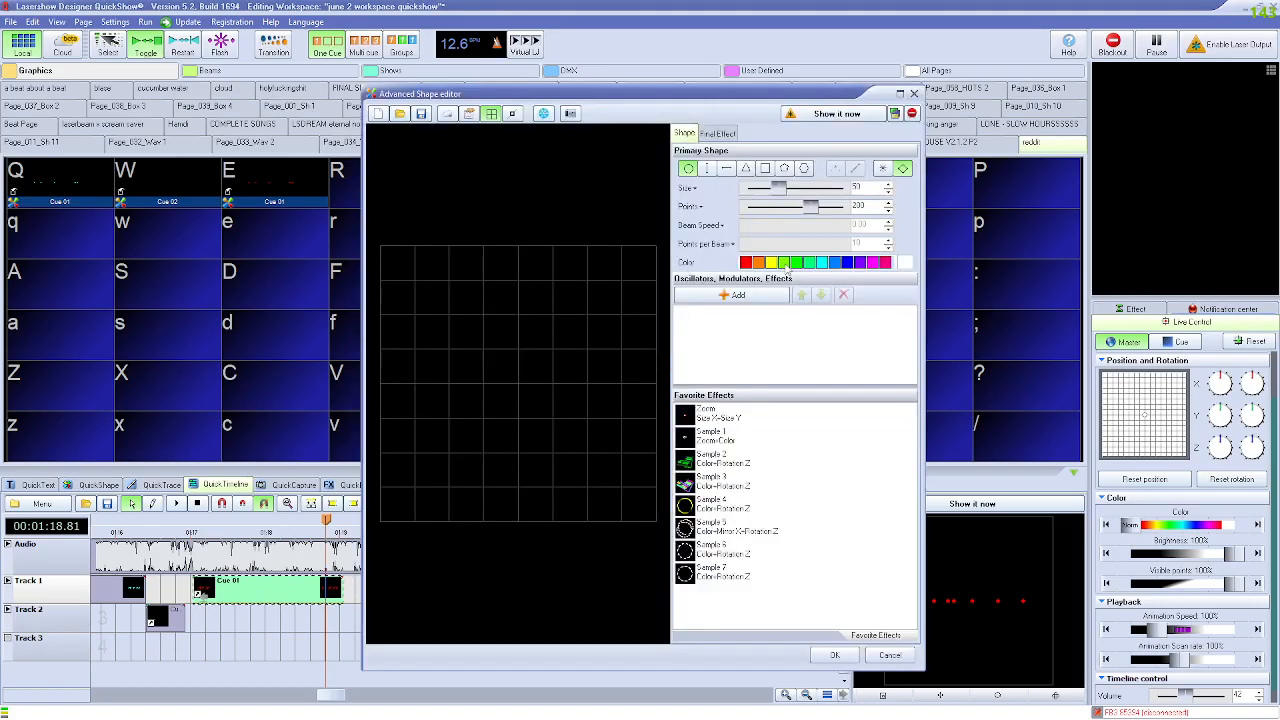
left_click(727, 168)
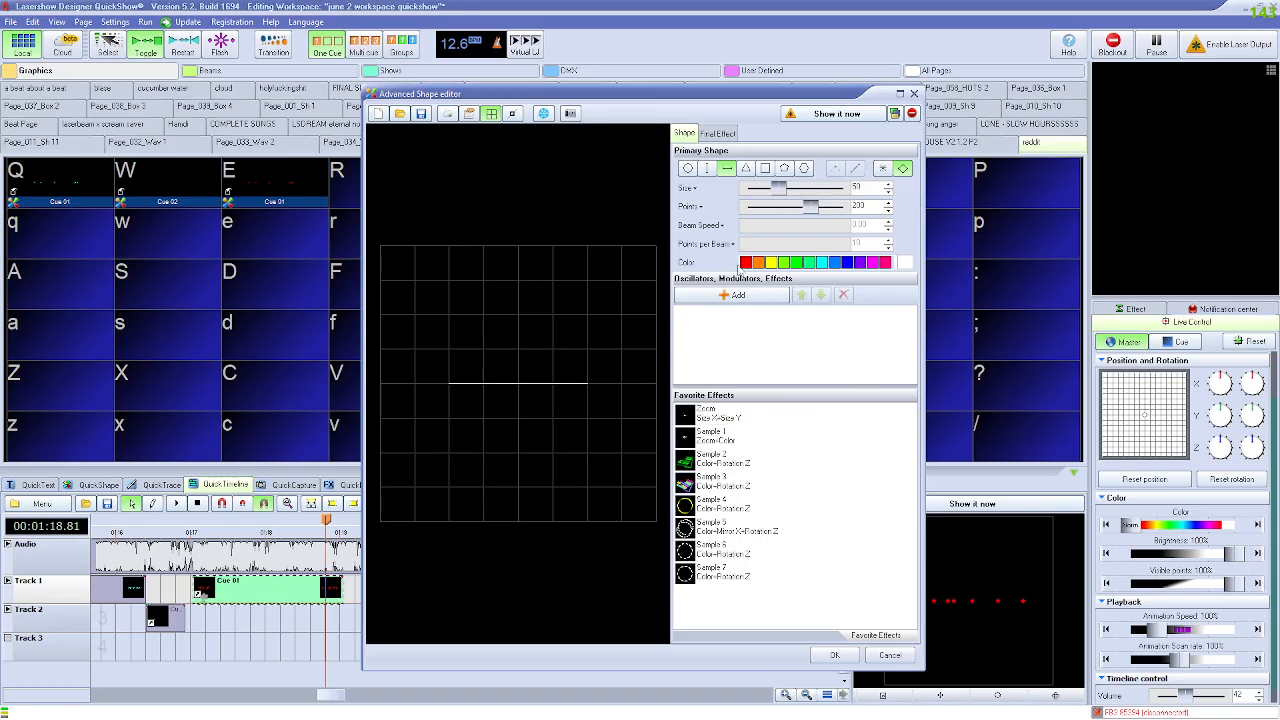
left_click(882, 168)
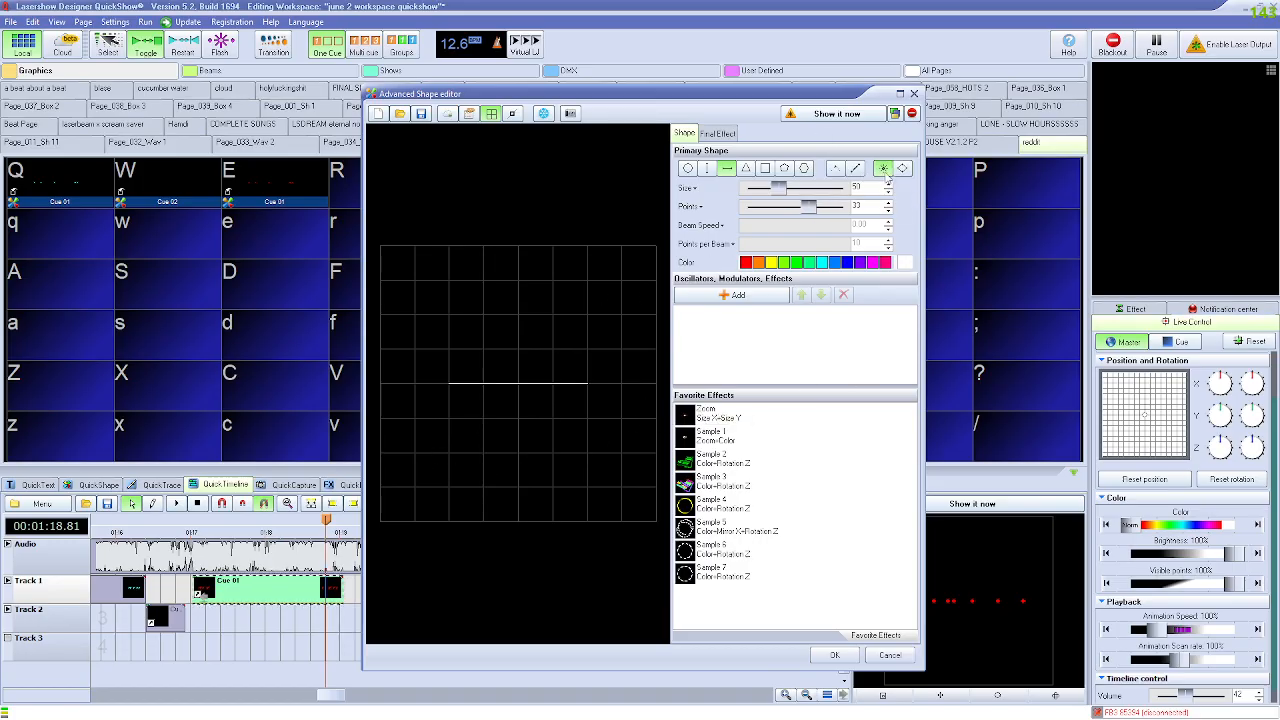
left_click(902, 168)
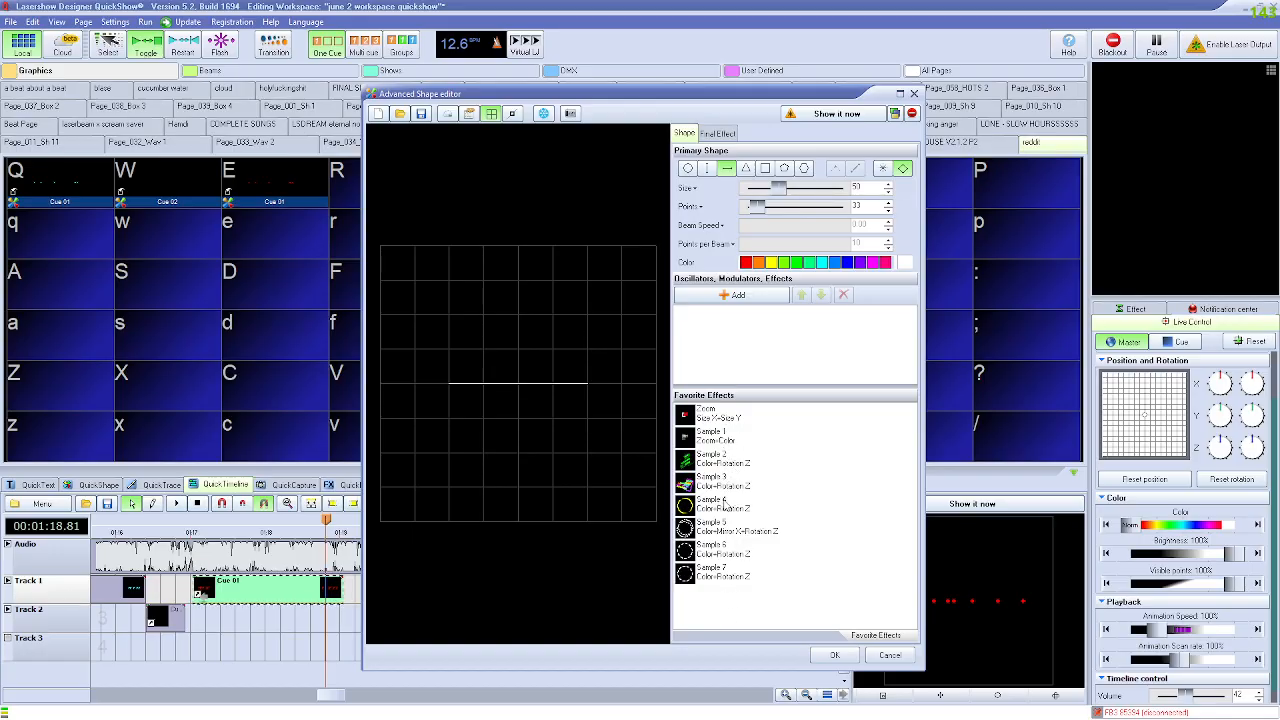
Step: Try the favorite effects Sample 3, Zoom and Sample 1 on the line, removing each one after viewing it
left_click(725, 487)
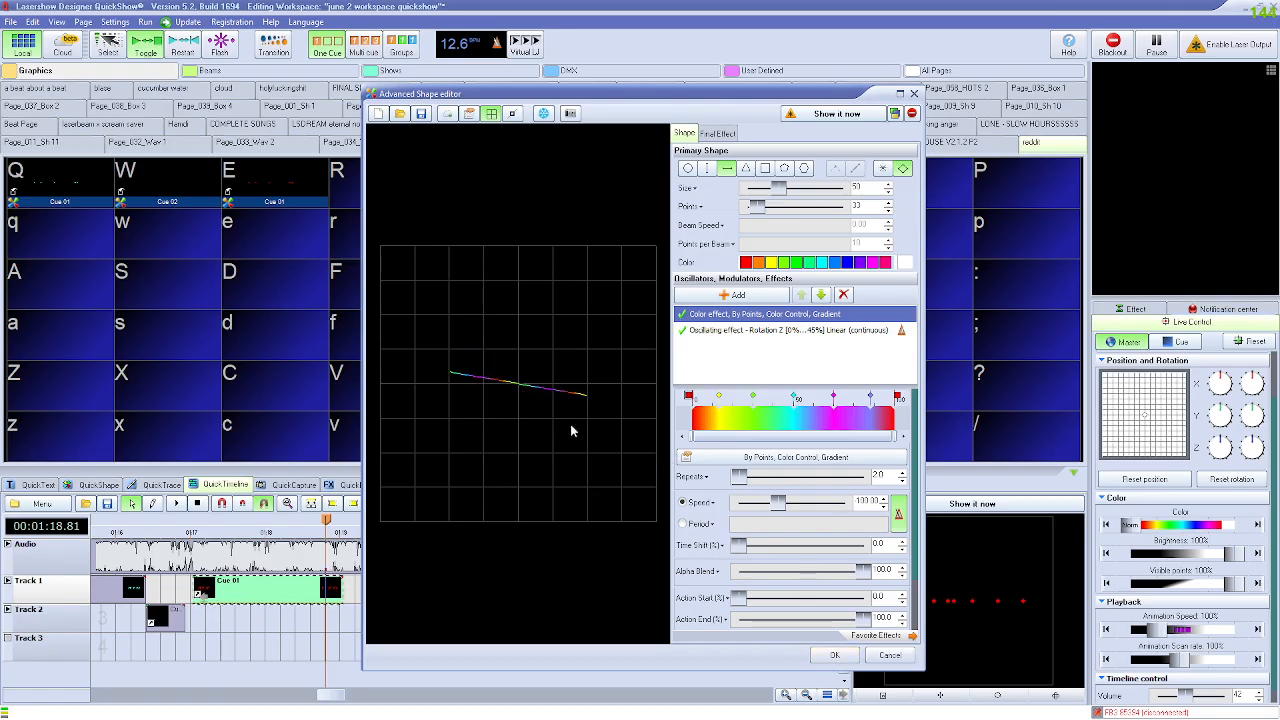
left_click(843, 294)
left_click(843, 294)
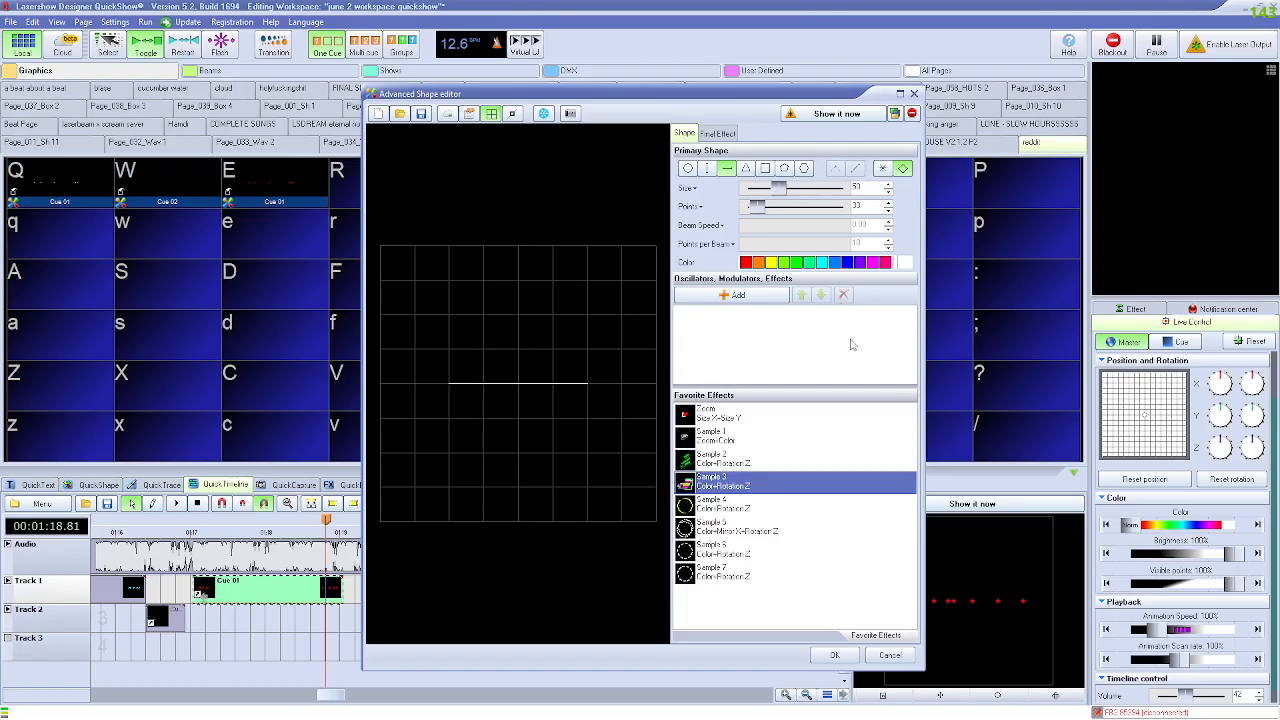
double_click(731, 423)
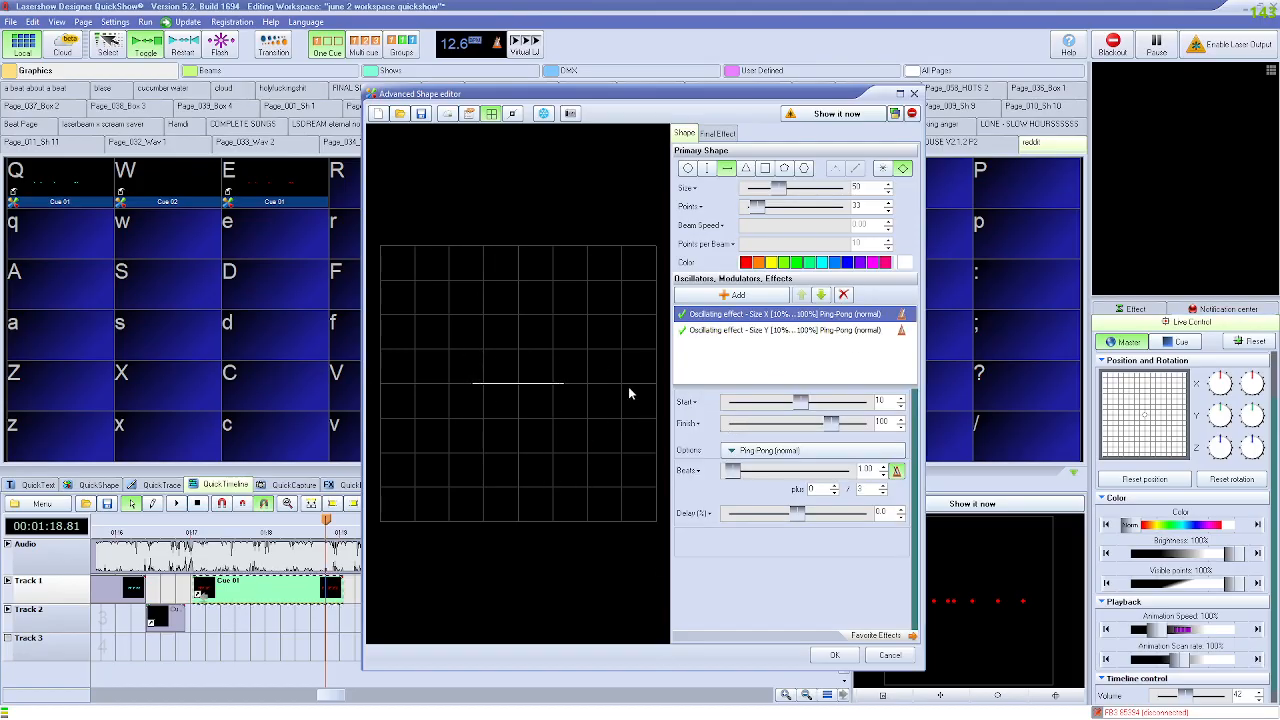
left_click(842, 298)
left_click(842, 298)
double_click(726, 445)
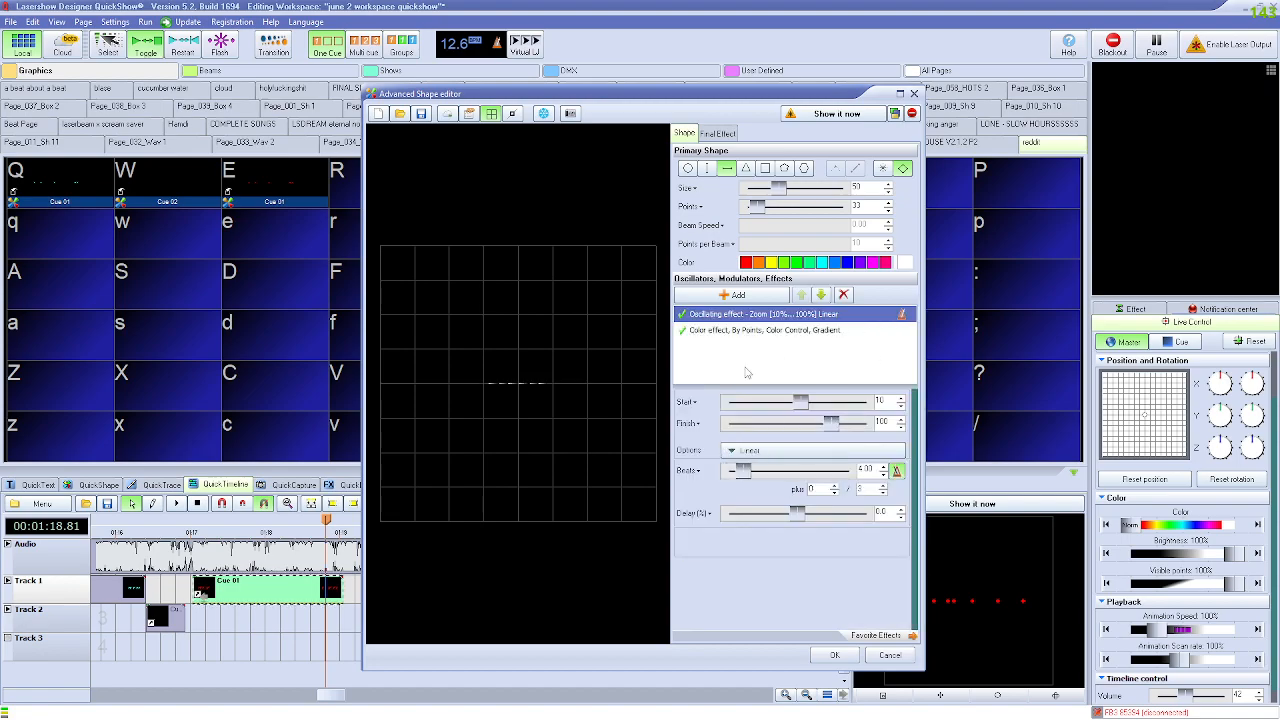
left_click(843, 294)
left_click(843, 294)
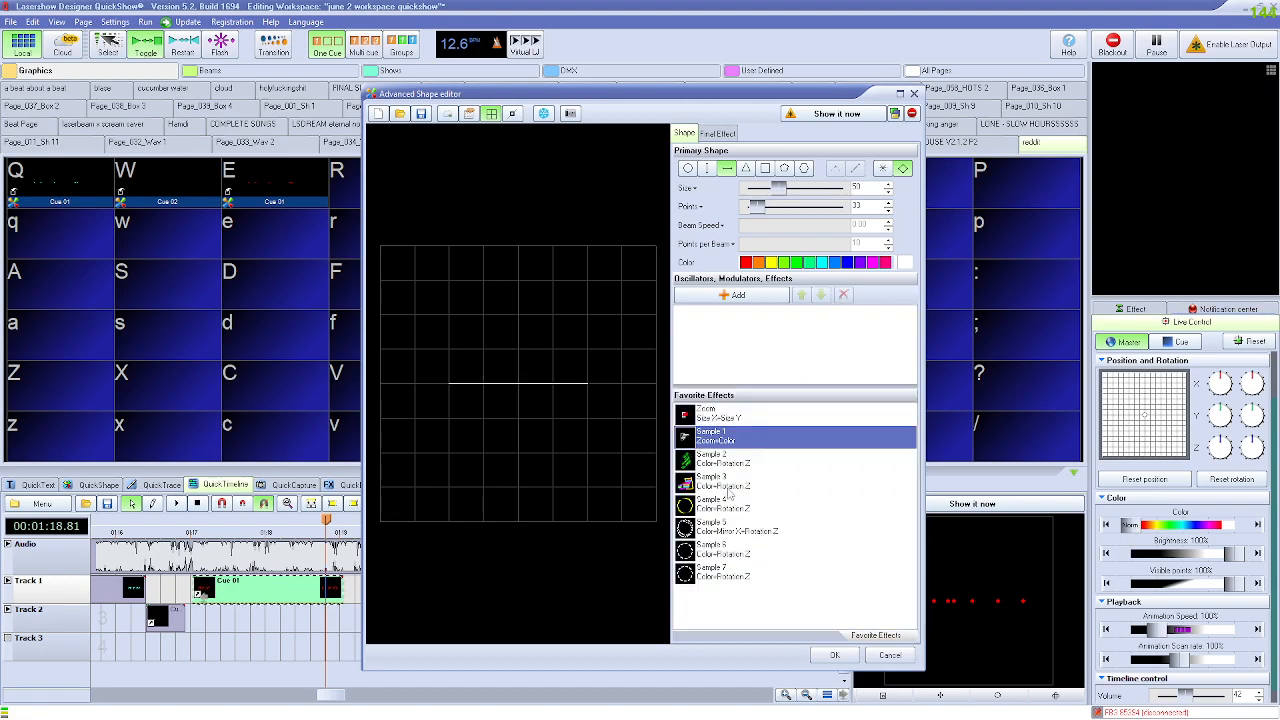
Step: Apply the Sample 3 effect to the line, recolor the gradient's green marker to pink, and raise the color effect's speed to maximum
double_click(730, 486)
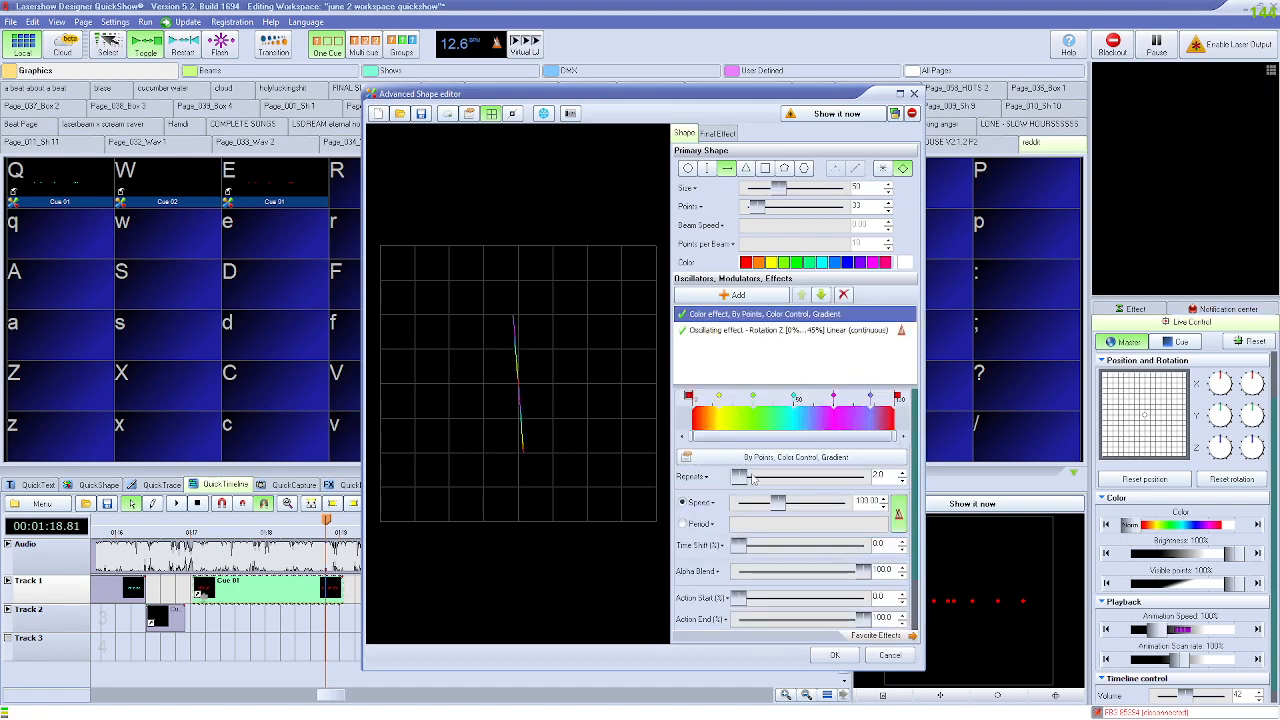
double_click(754, 399)
left_click(600, 300)
left_click(732, 487)
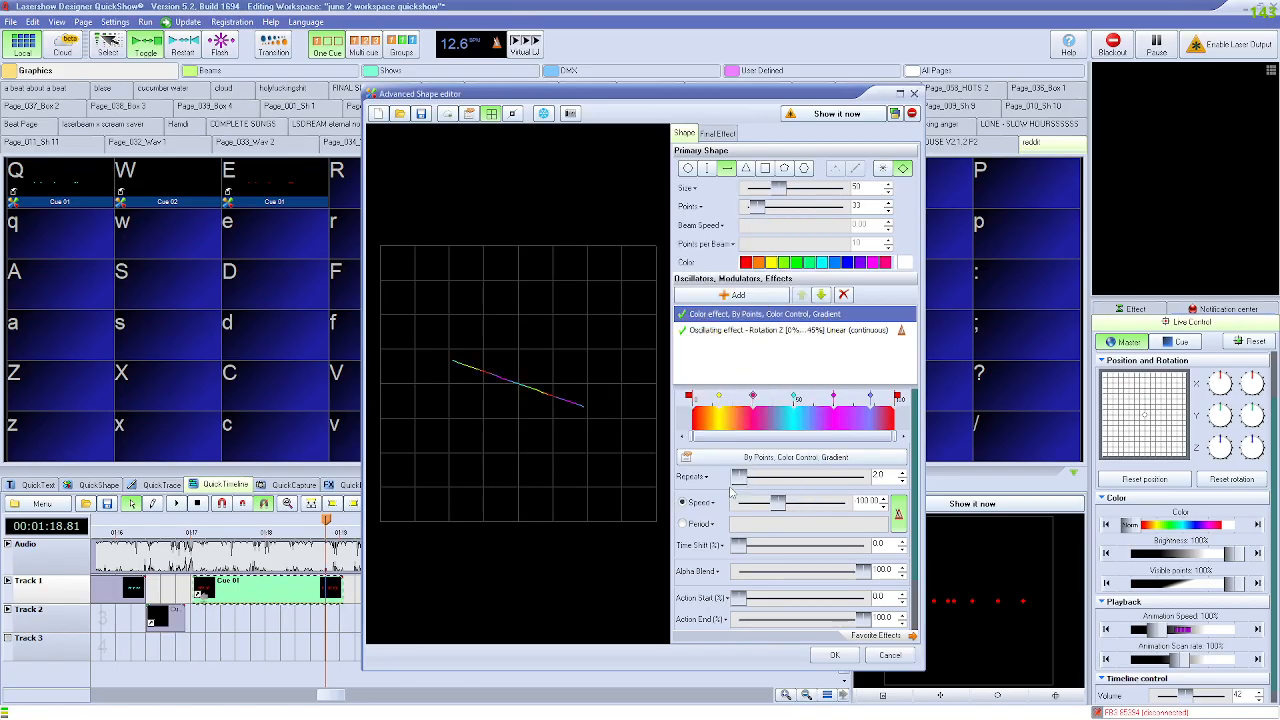
left_click(810, 507)
left_click_drag(810, 507, 848, 503)
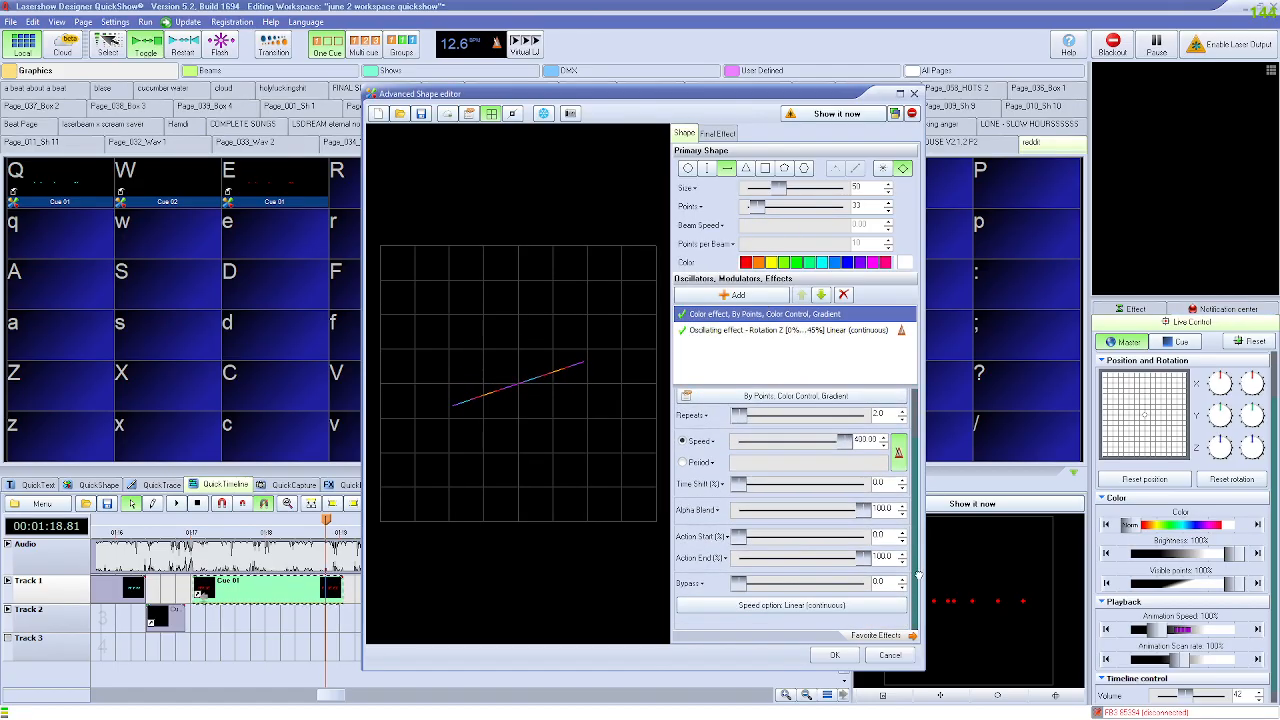
Step: Try distributing the color effect's gradient by Z axis, Y axis, X axis and angle
left_click(795, 457)
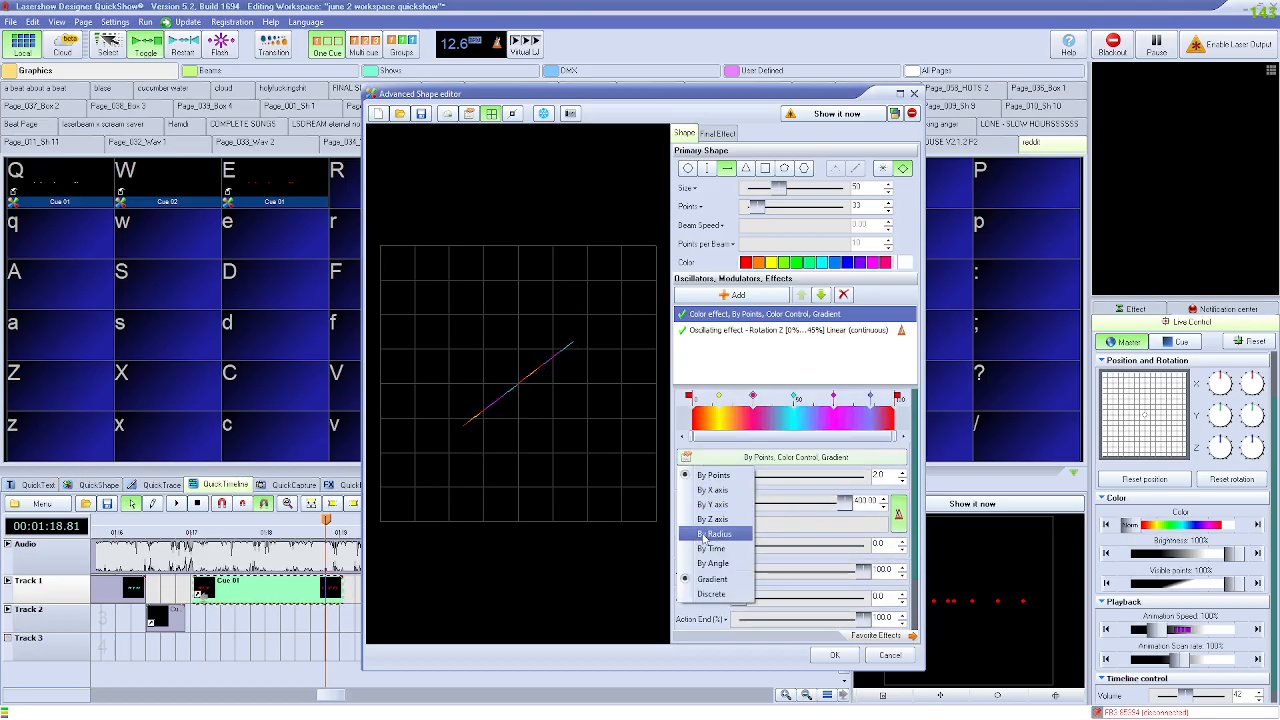
left_click(715, 518)
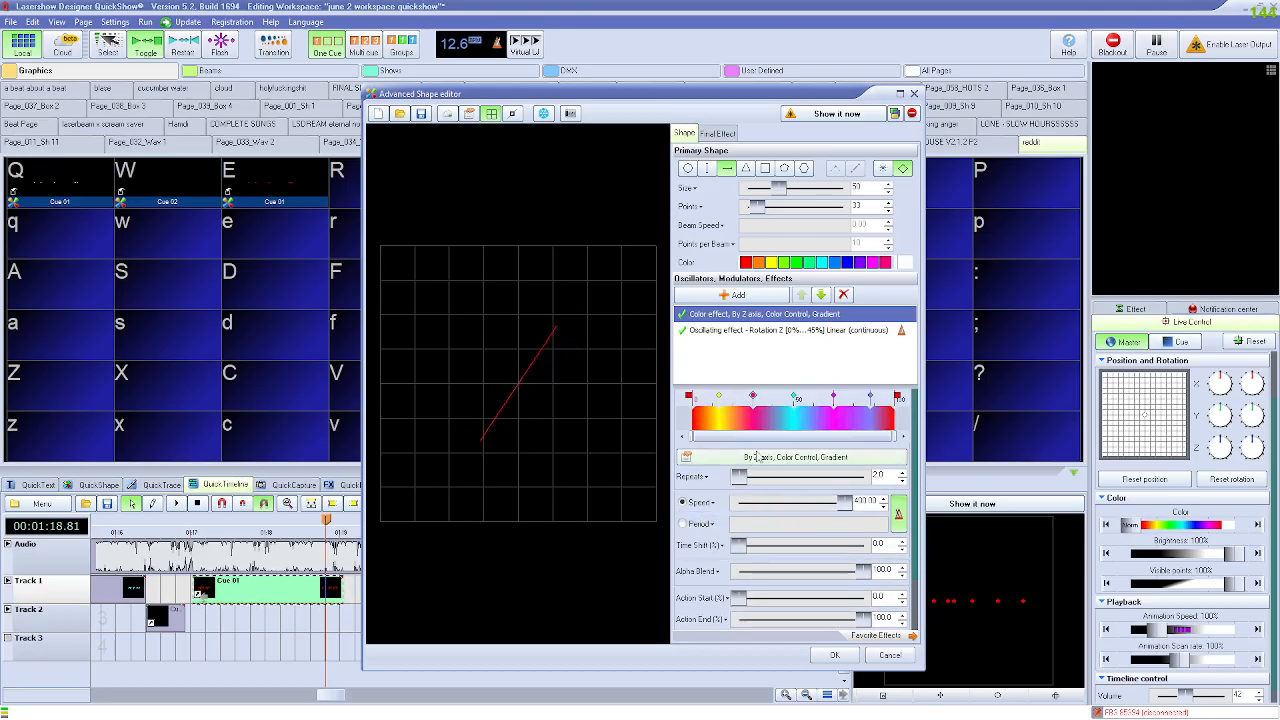
left_click(725, 457)
left_click(716, 505)
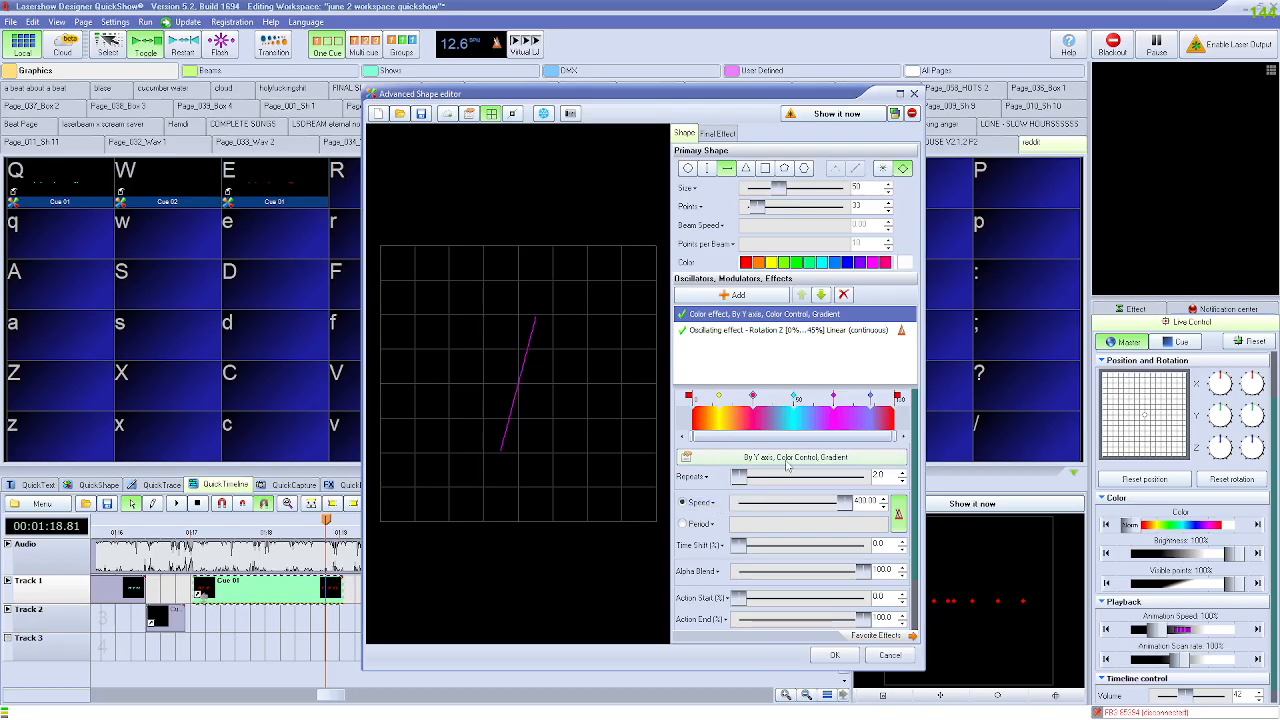
left_click(724, 457)
left_click(713, 490)
left_click(724, 457)
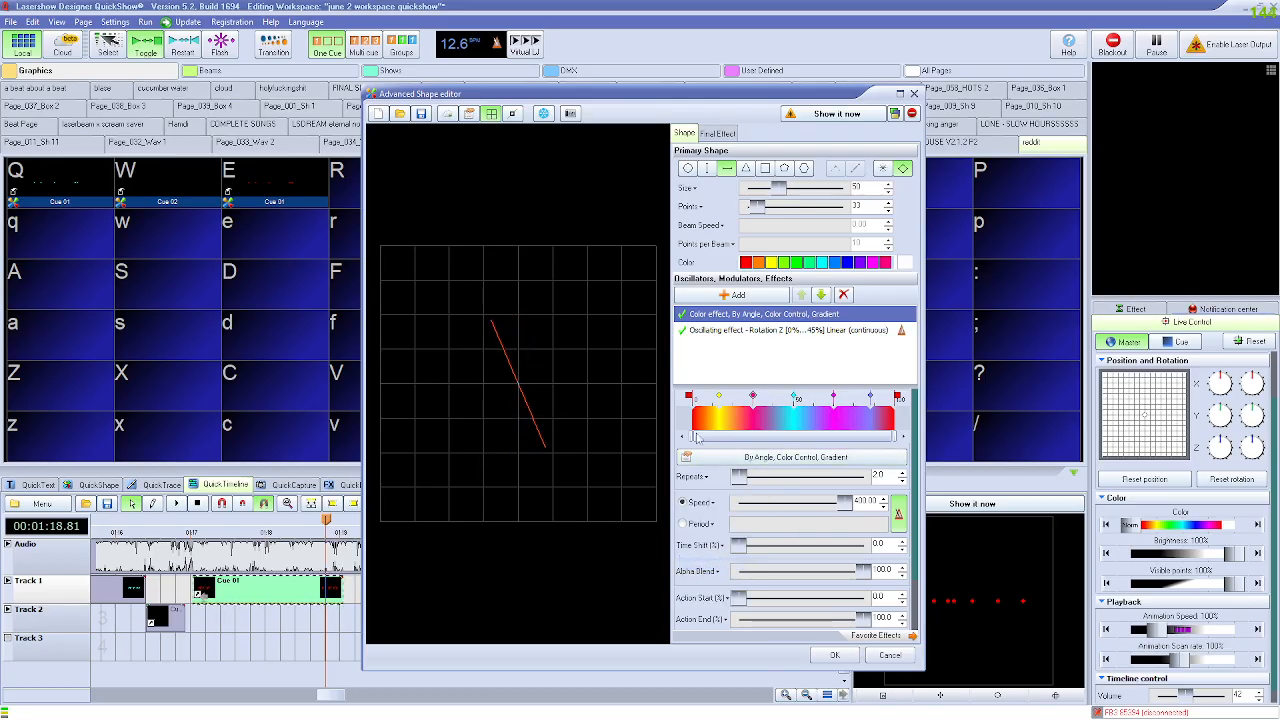
Step: Try different start and finish values with 2 discrete steps on the Rotation Z effect, and remove both effects from the line
left_click(838, 331)
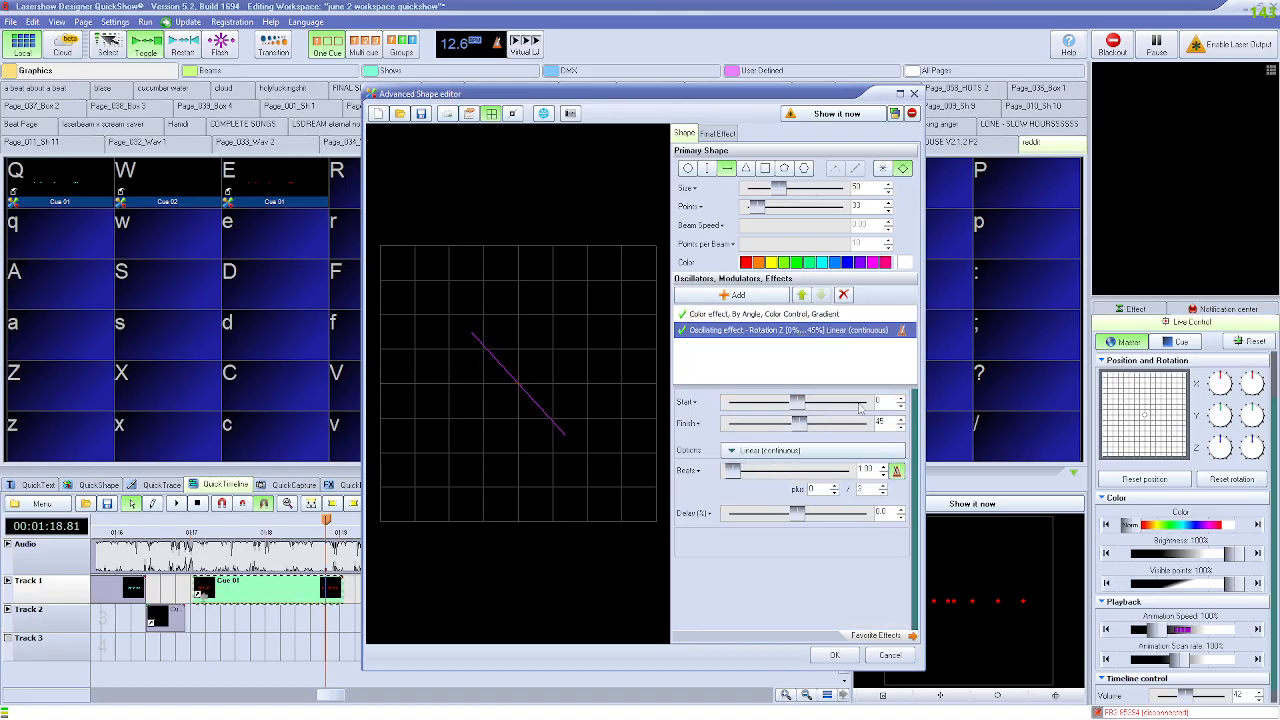
left_click_drag(797, 427, 758, 400)
left_click(790, 450)
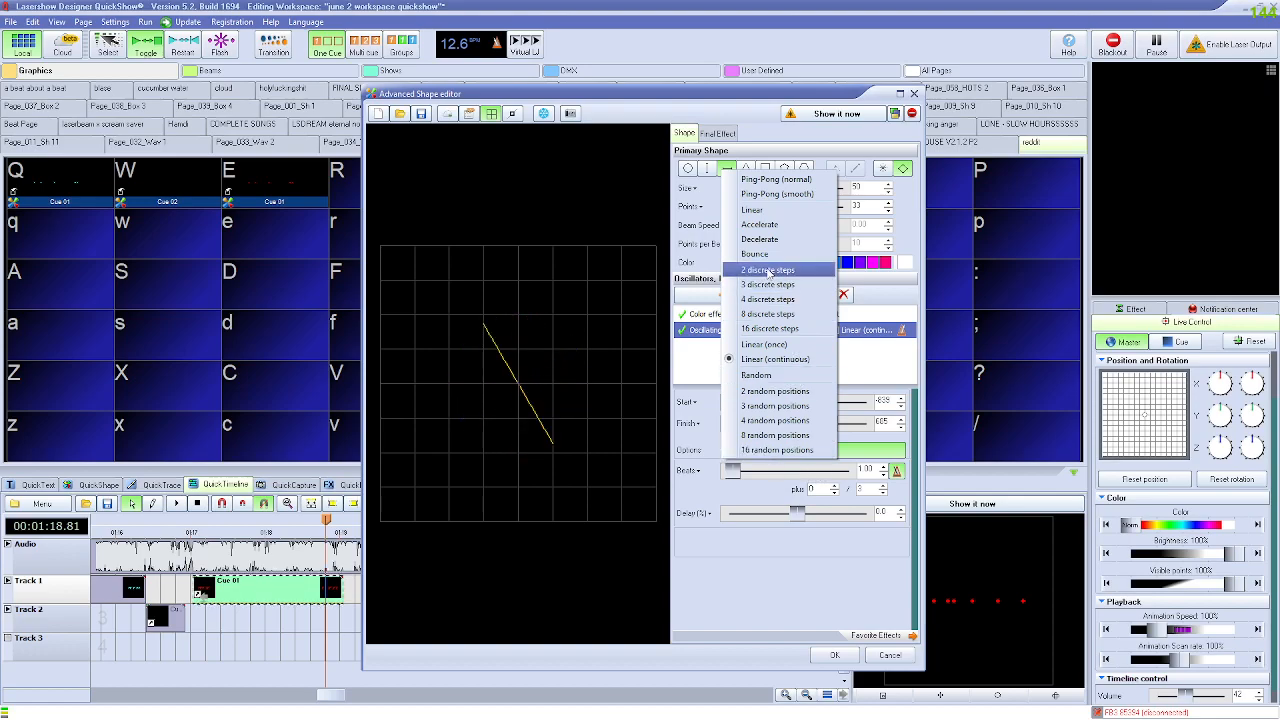
left_click(775, 271)
left_click(843, 294)
left_click(843, 294)
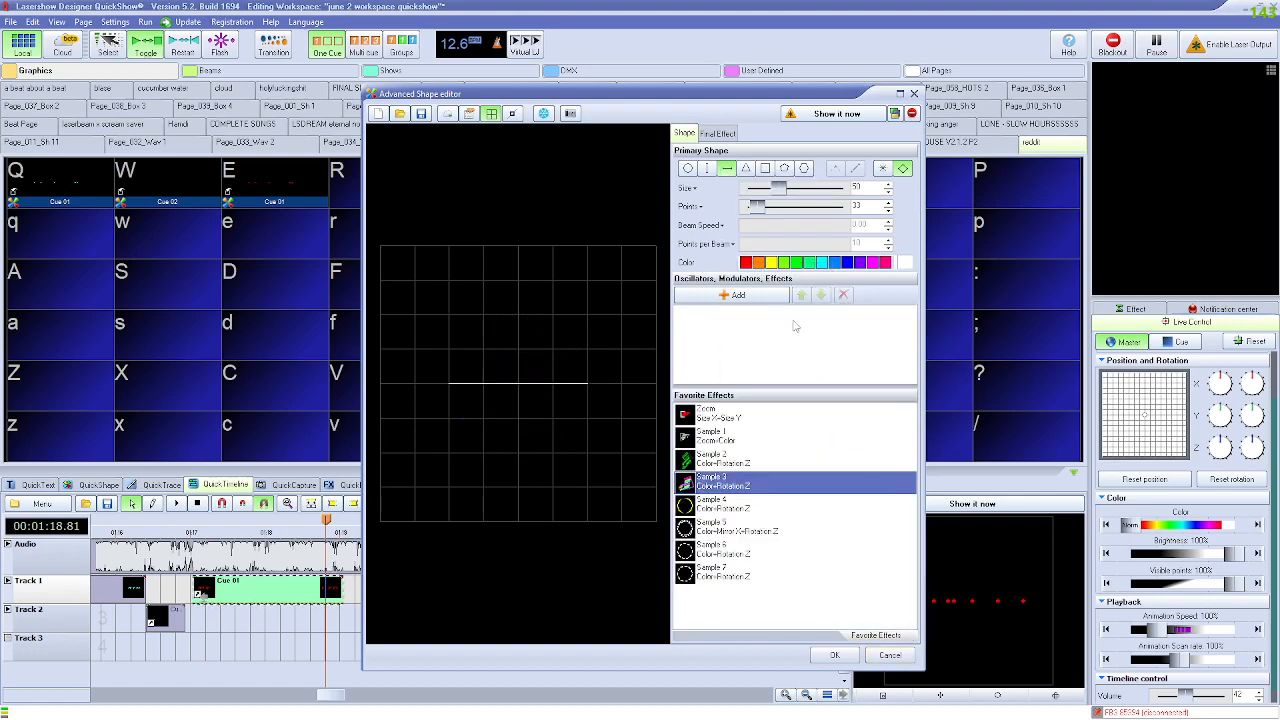
Step: Try the favorite effect Sample 3 as a final effect on the line, remove its two effects, and cancel the shape editing
double_click(735, 527)
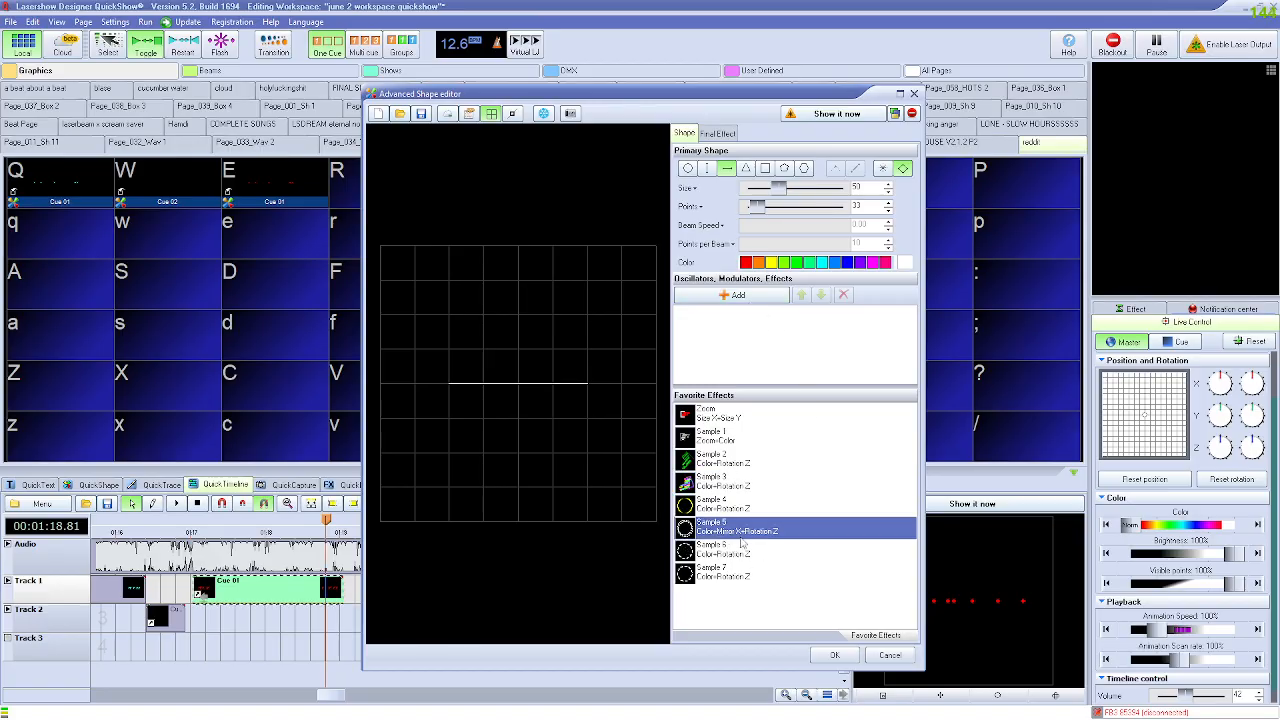
left_click_drag(800, 508, 826, 514)
left_click(717, 133)
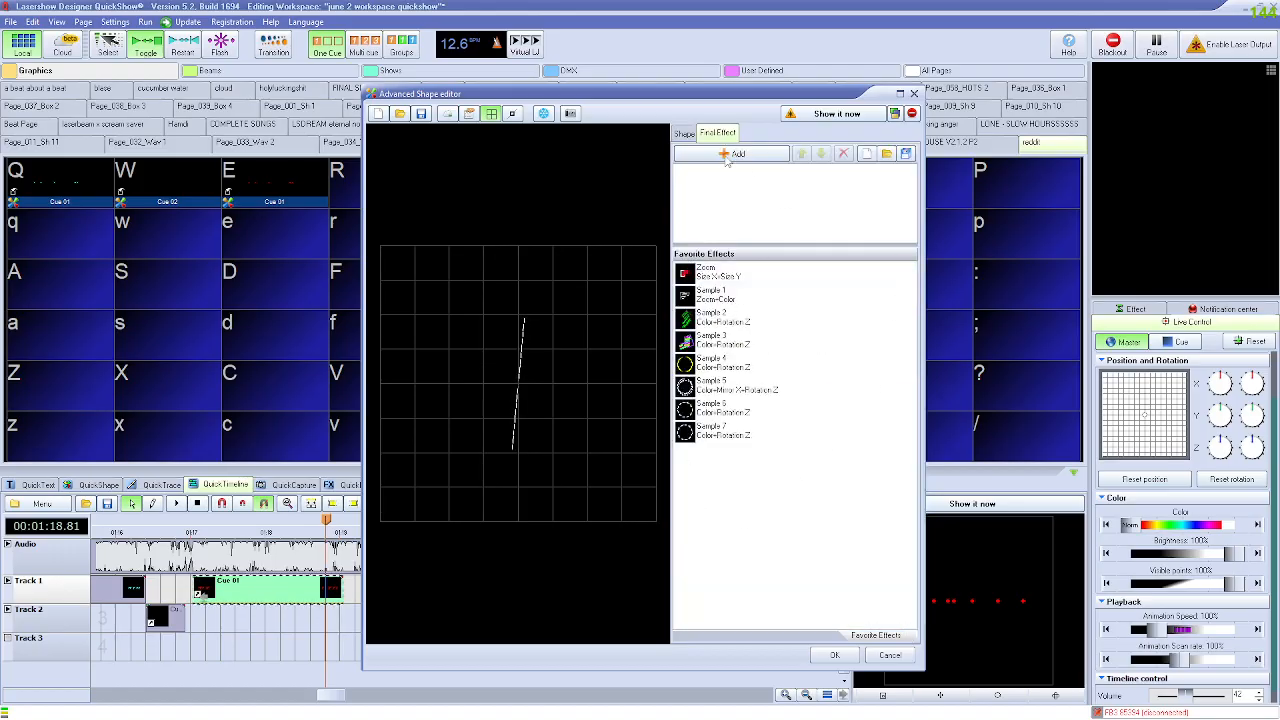
double_click(732, 350)
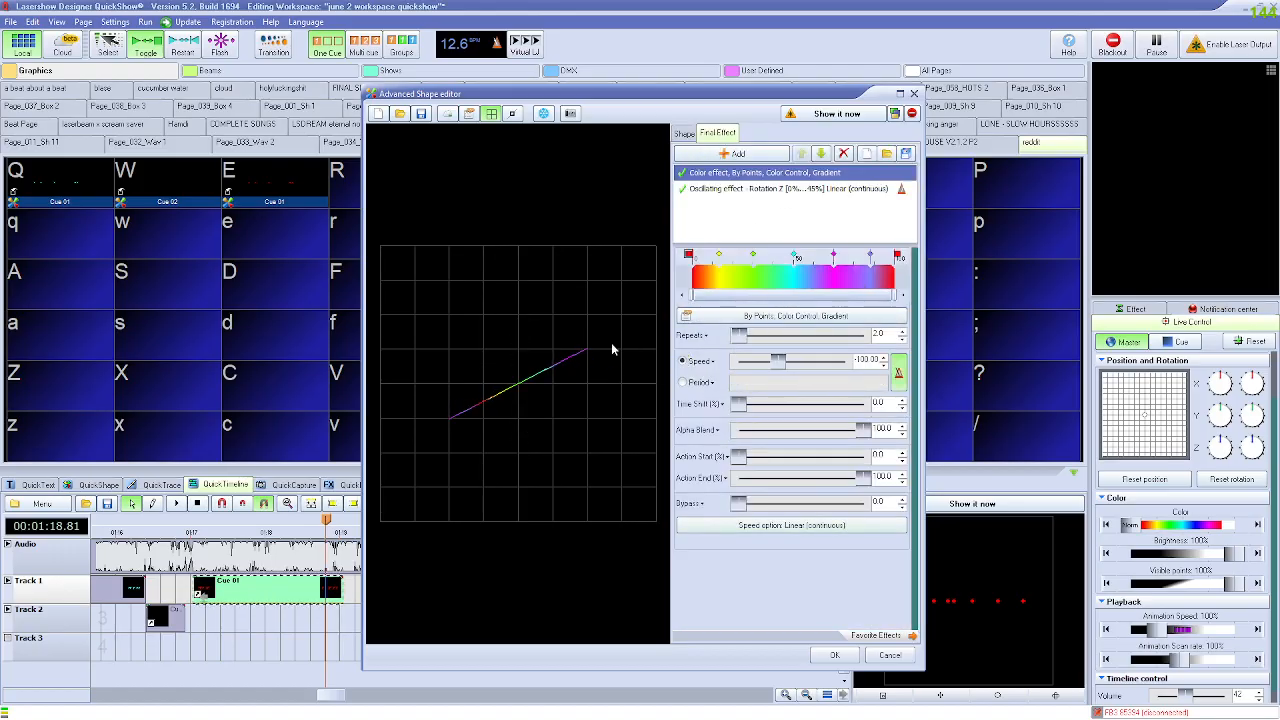
left_click(840, 189)
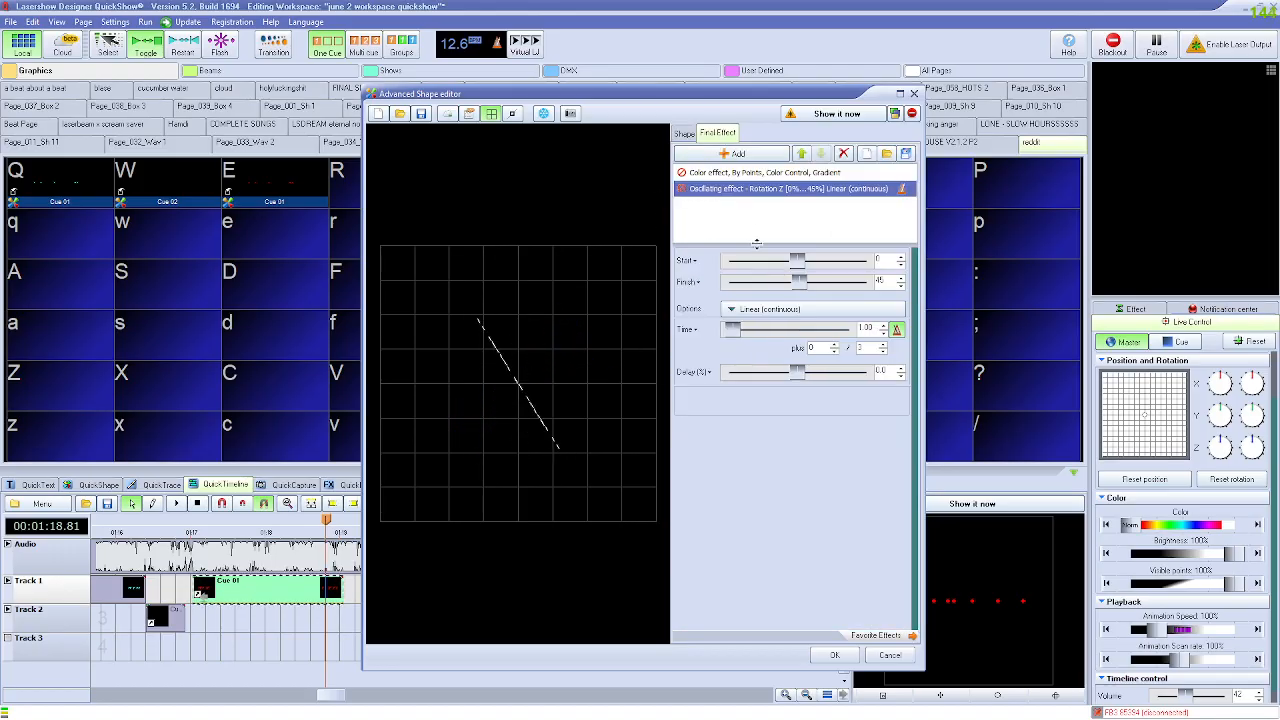
left_click(843, 153)
left_click(843, 153)
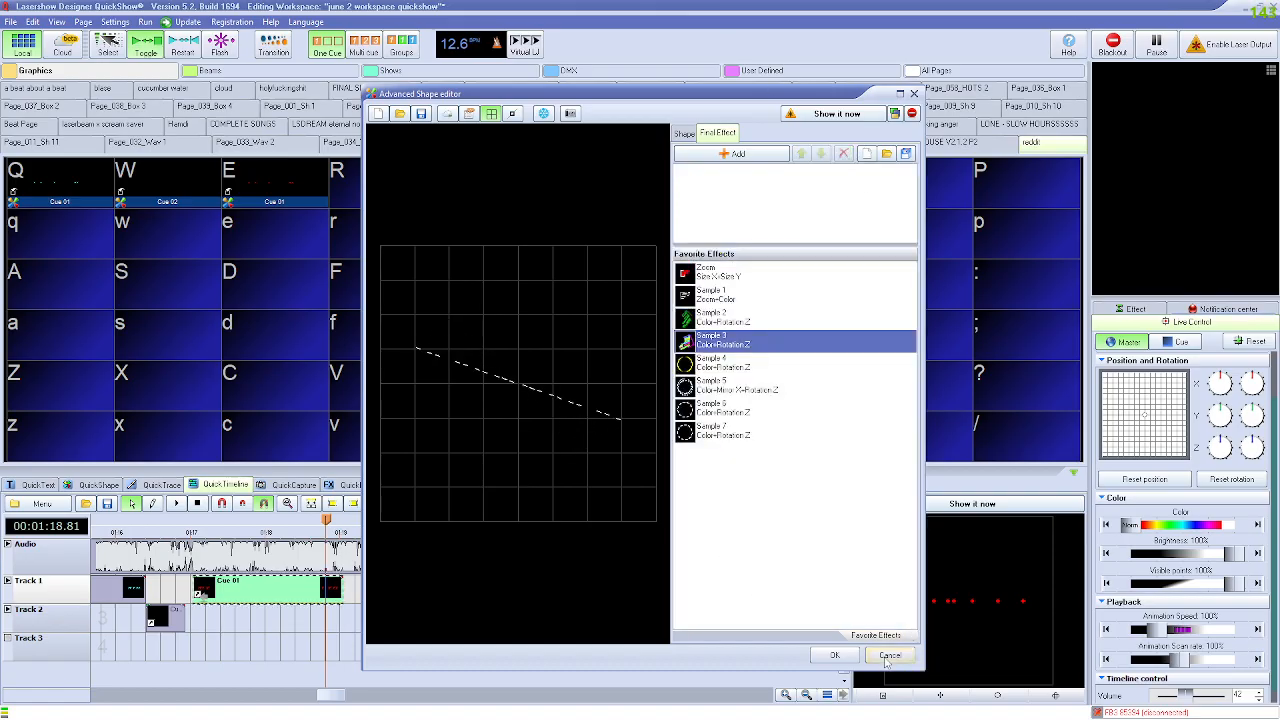
left_click(889, 656)
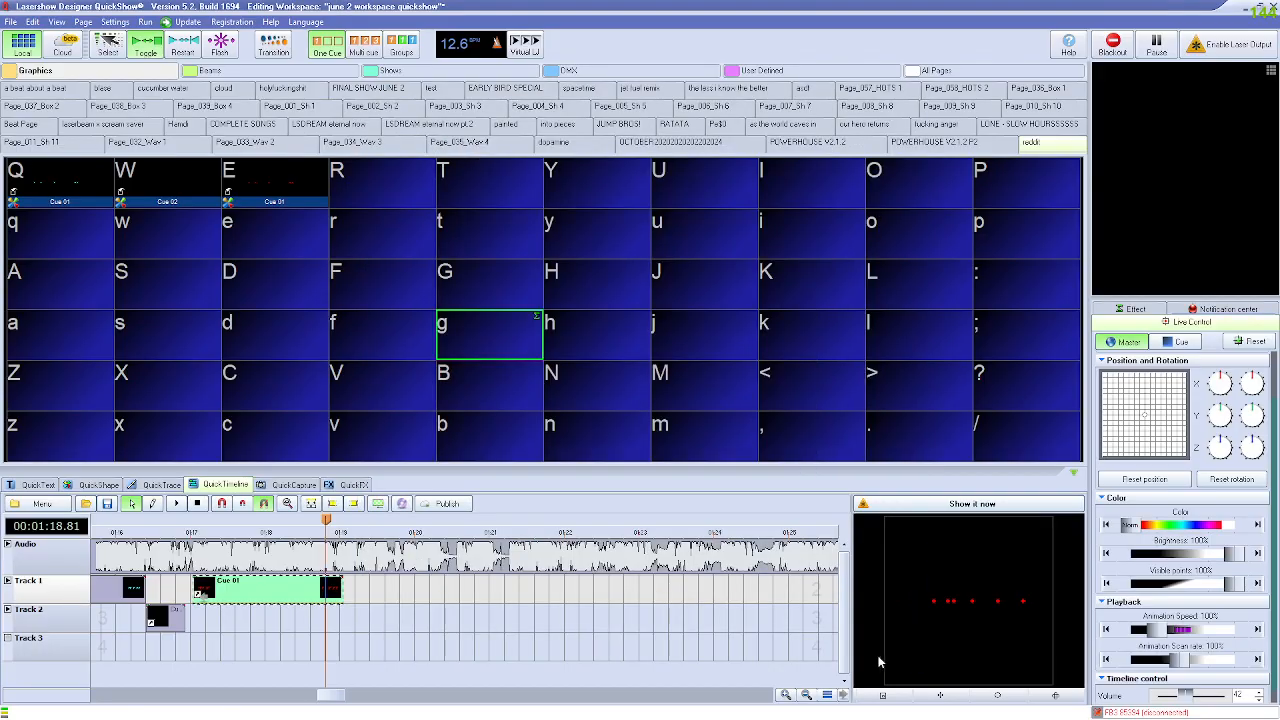
Step: Preview the beat face, vertical line, wave and chevron cues on the JUMP BROS! page
left_click(621, 128)
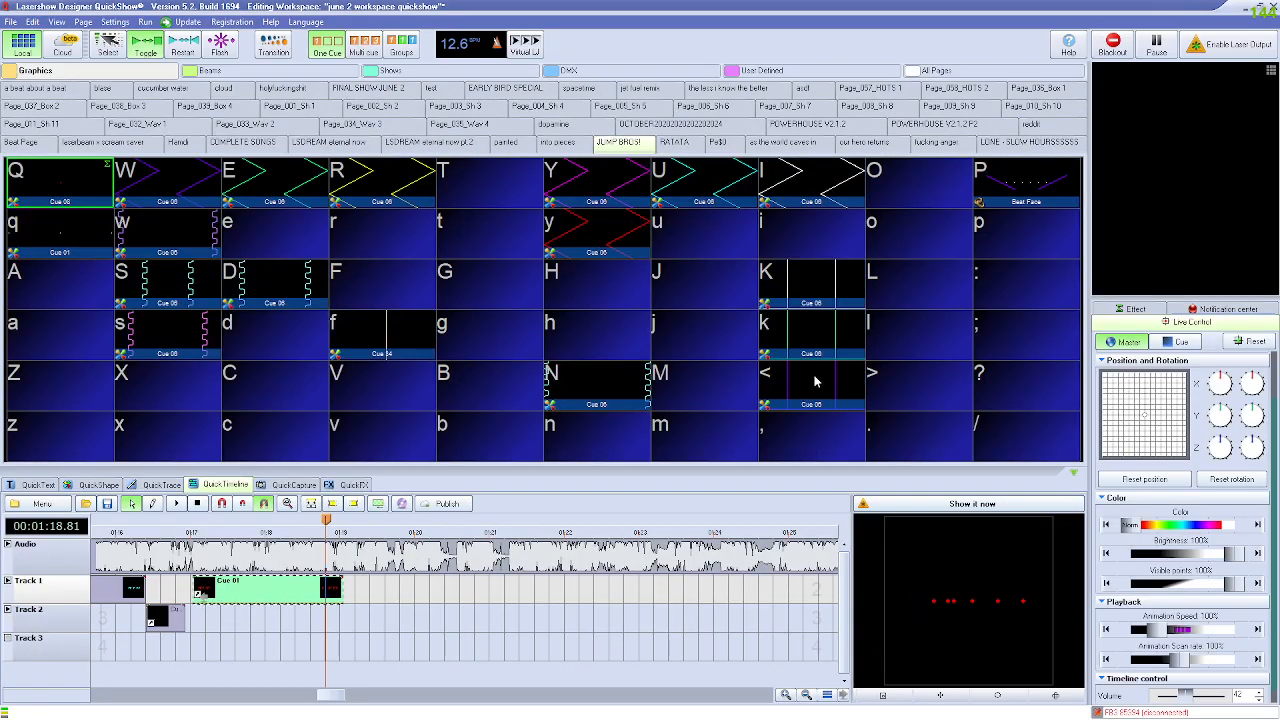
left_click(1000, 180)
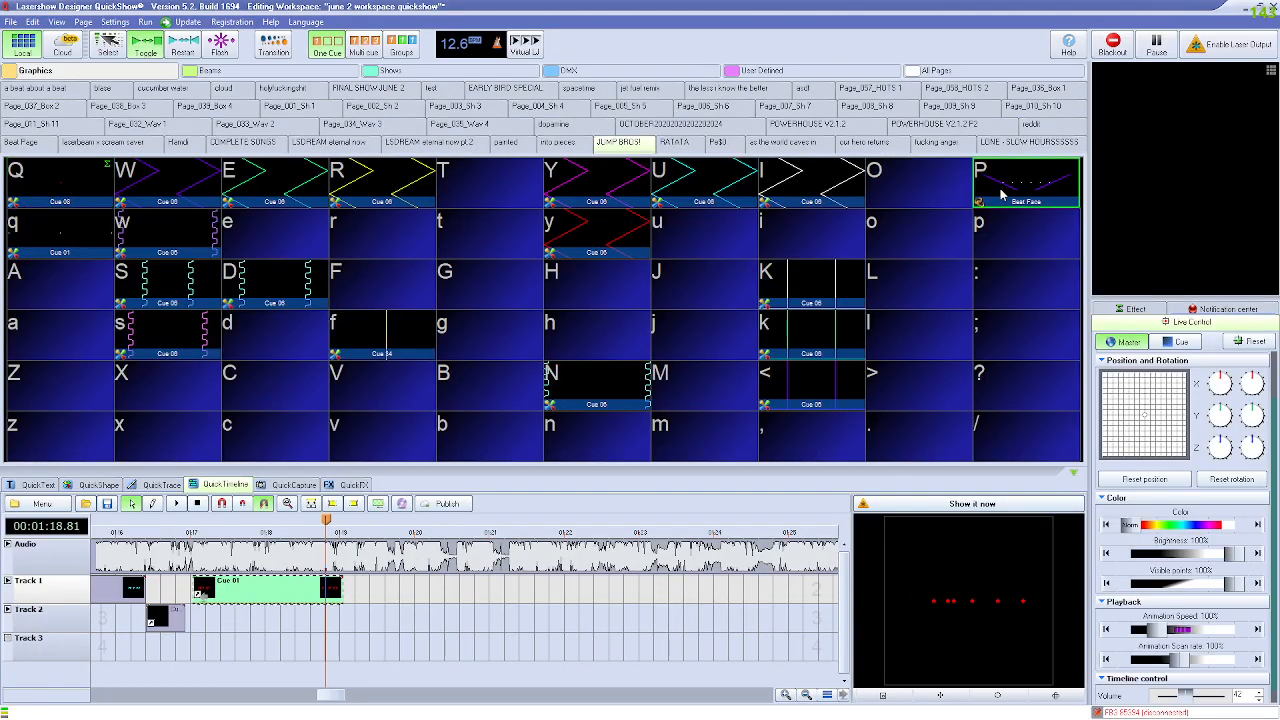
left_click(824, 286)
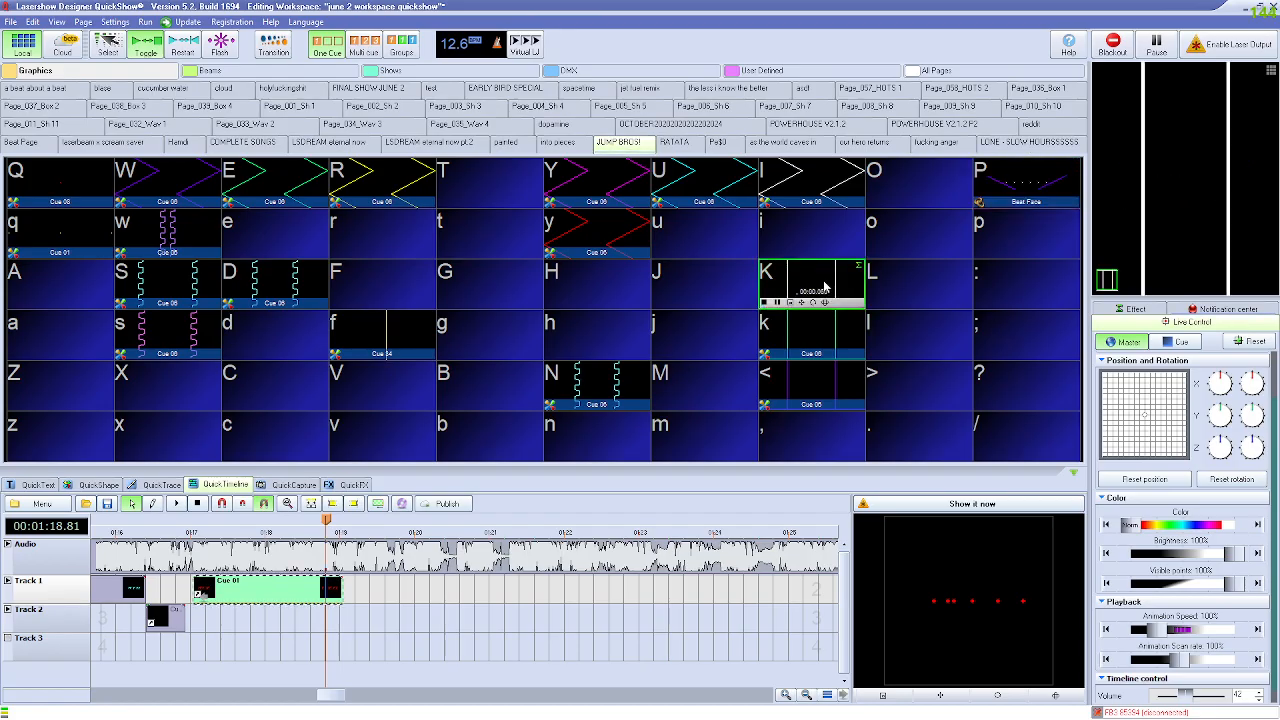
left_click(812, 338)
left_click(814, 392)
left_click(615, 382)
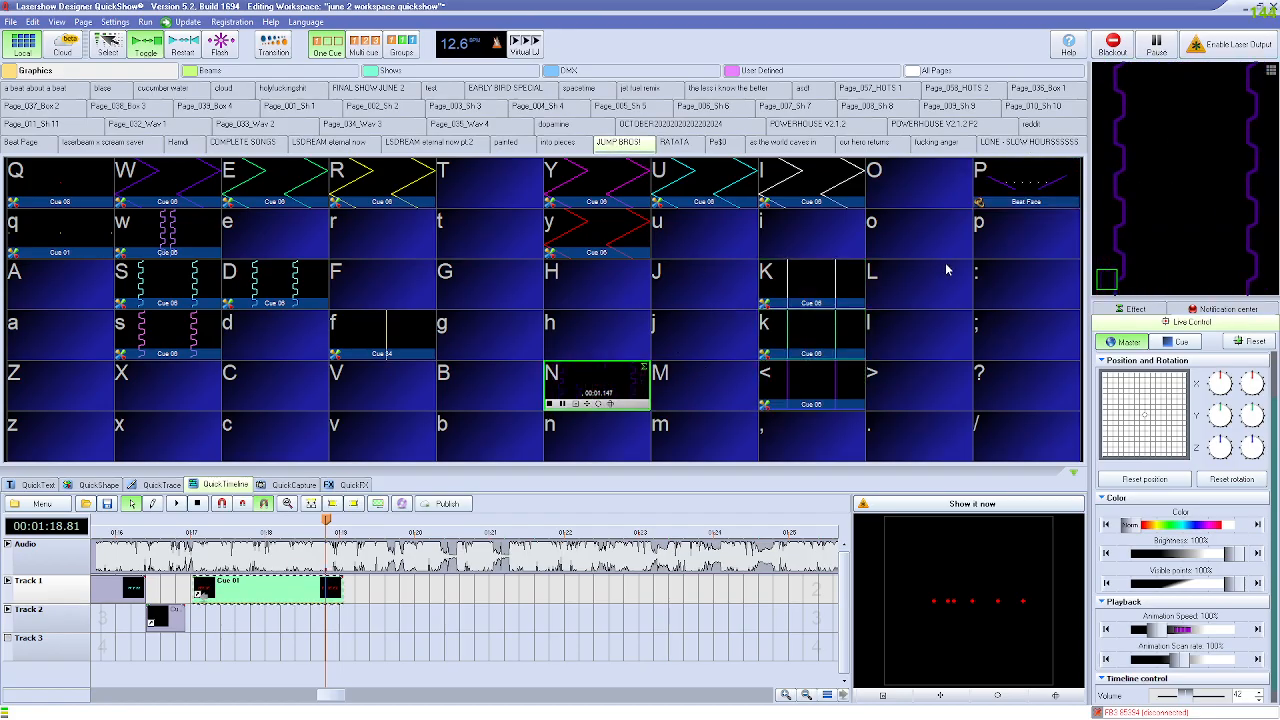
left_click(592, 228)
left_click(622, 186)
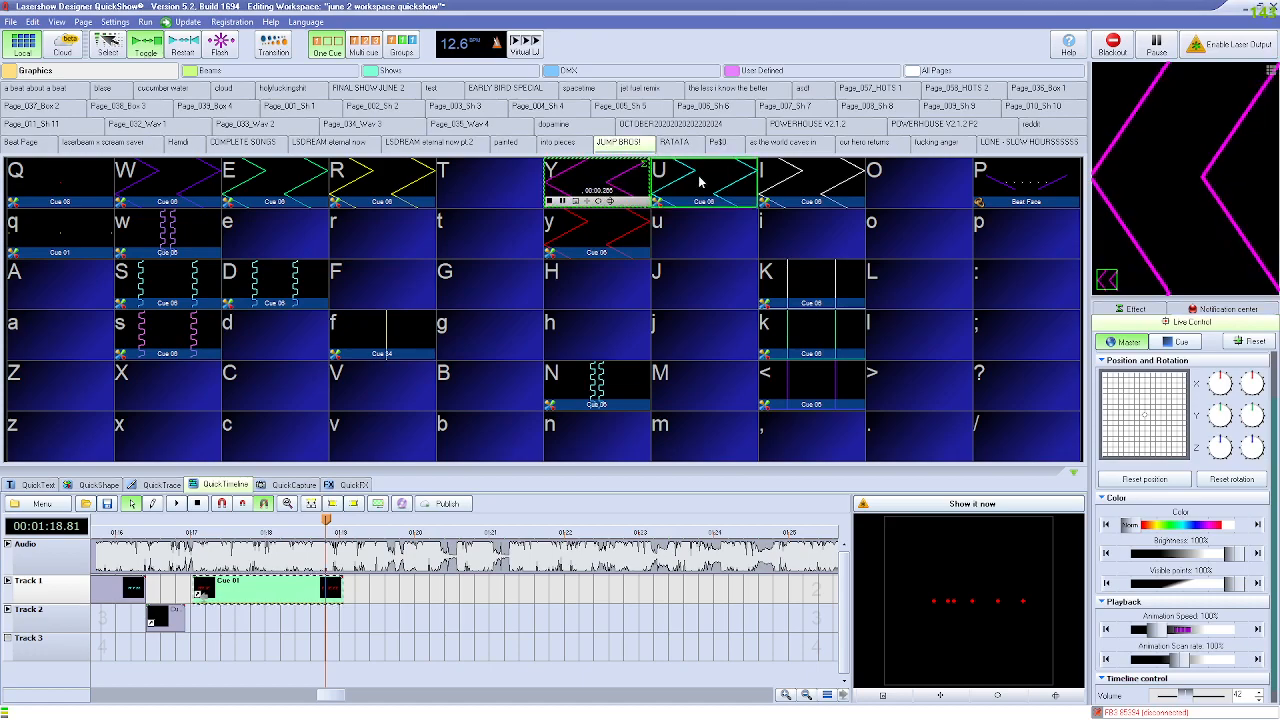
left_click(702, 182)
left_click(792, 182)
Step: Preview the timeline cues in cells c, x, z, m, comma and period on the OCTOBER page
left_click(618, 126)
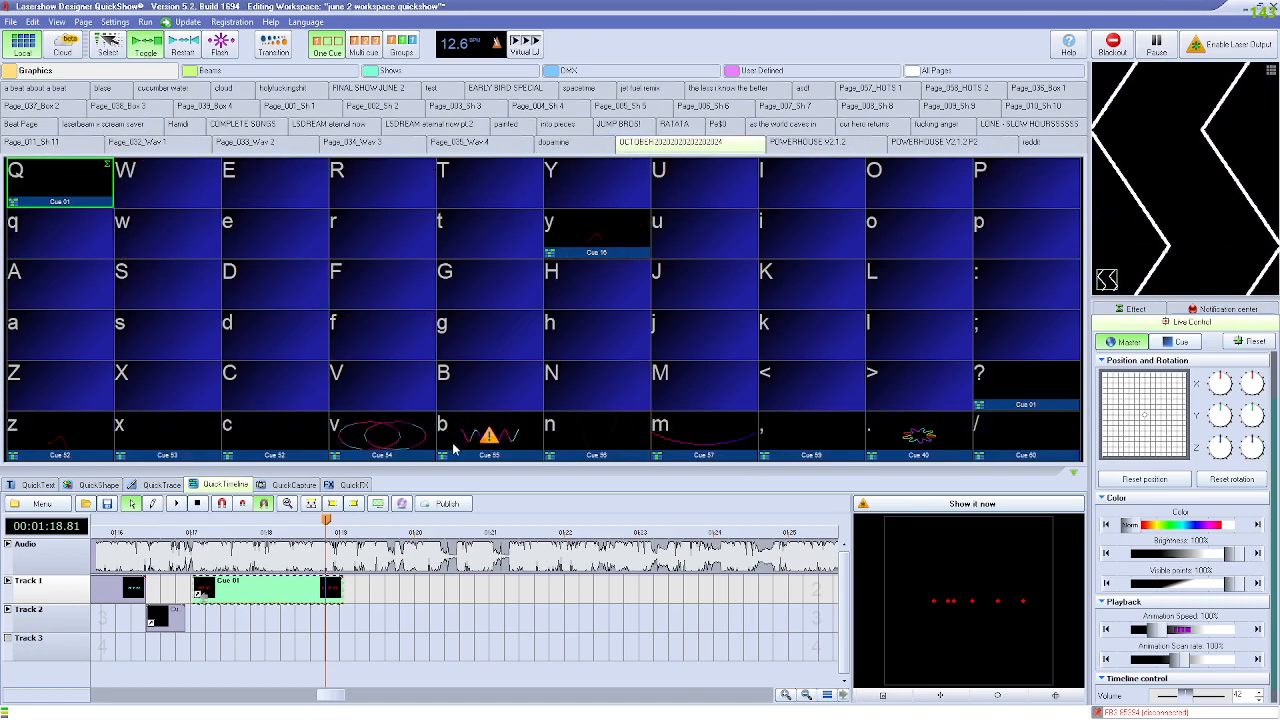
key("c")
key("x")
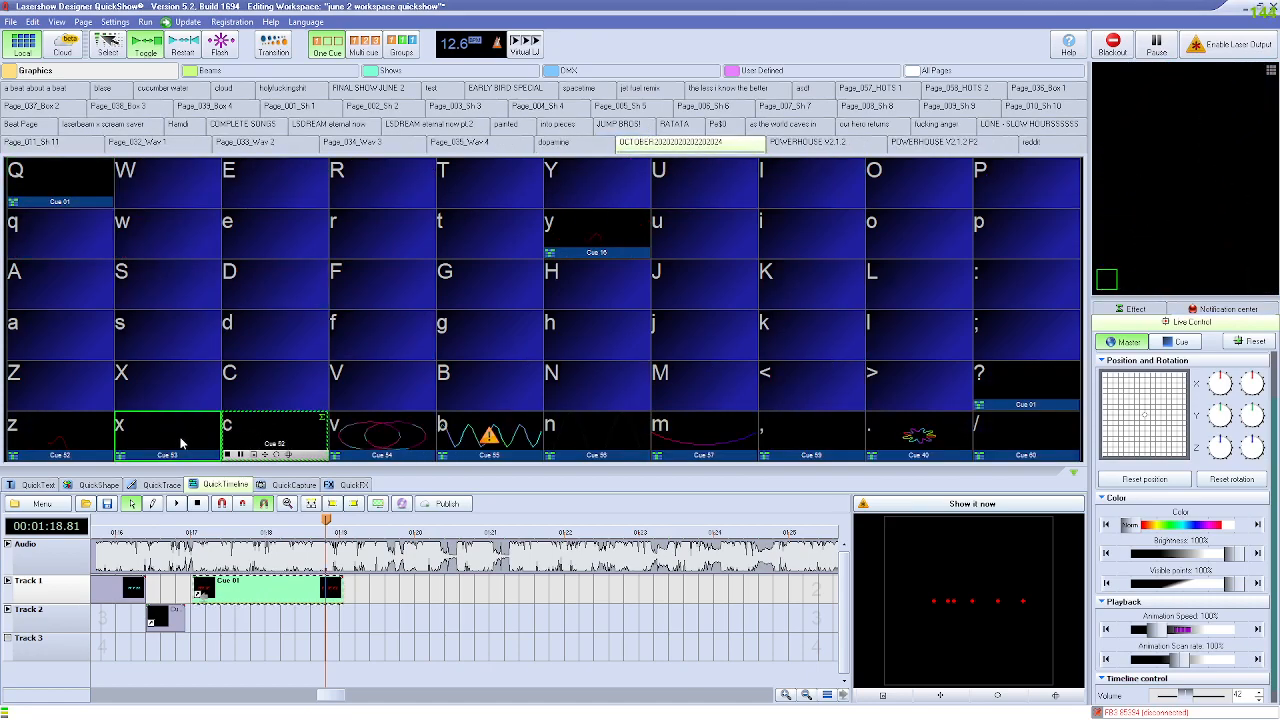
key("z")
key("m")
key("comma")
key("period")
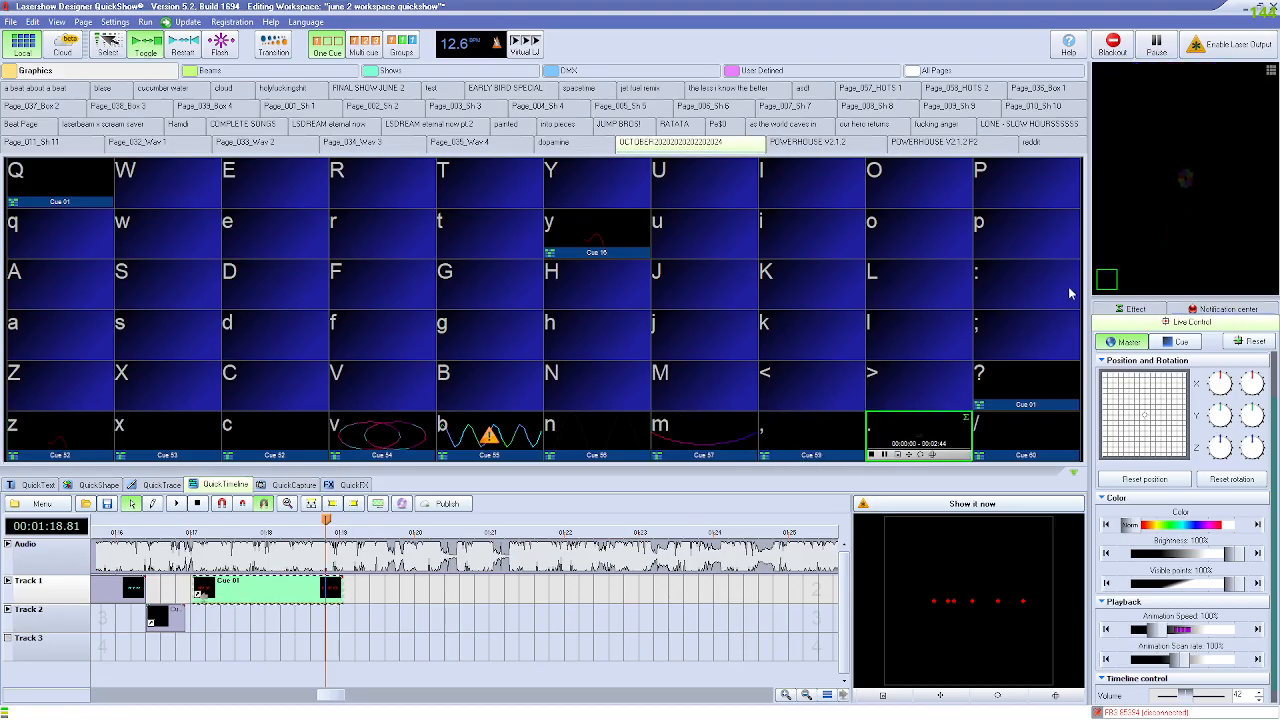
Step: Widen the laser preview area and open the timeline of Cue 40 on the OCTOBER page for editing
left_click_drag(1089, 235, 1005, 225)
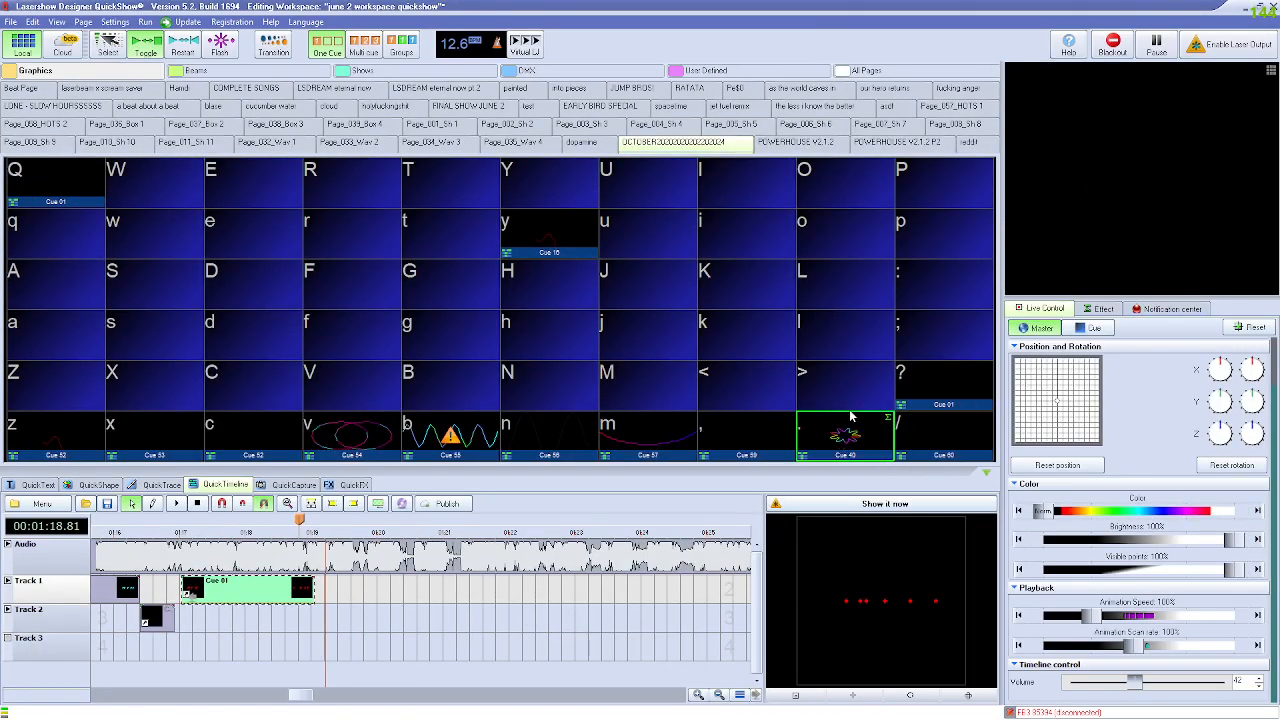
right_click(846, 437)
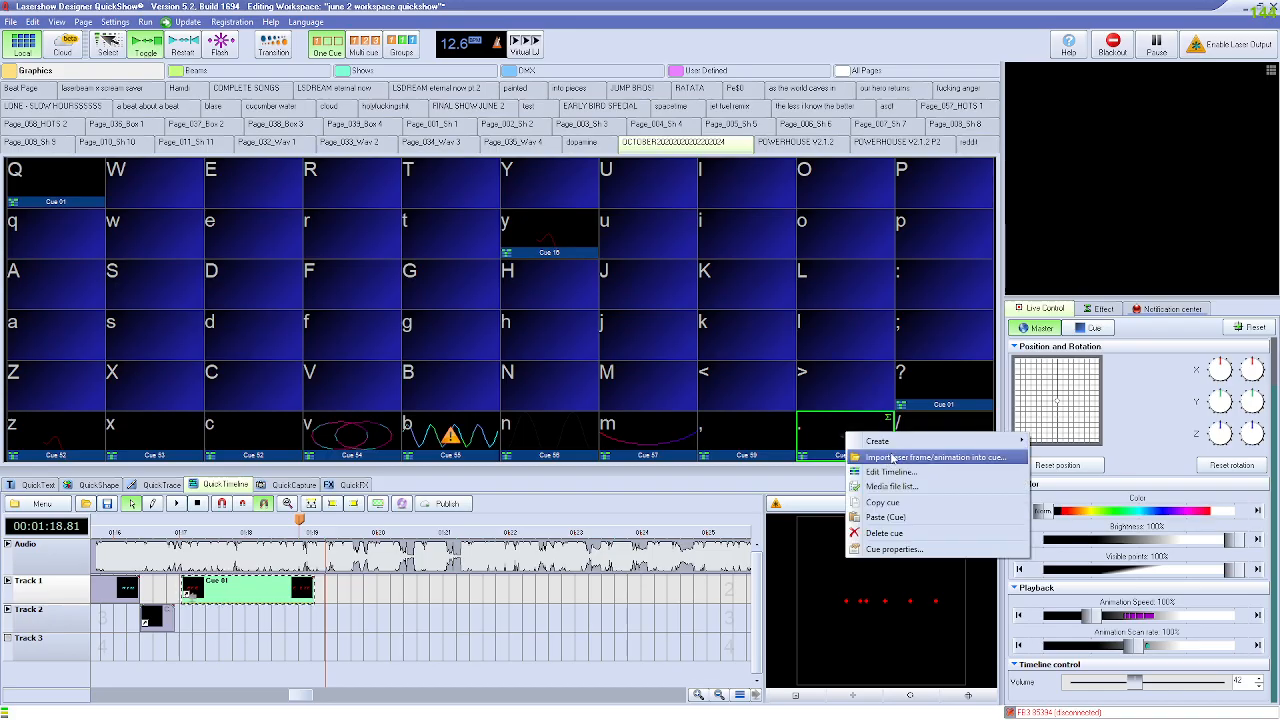
left_click(890, 471)
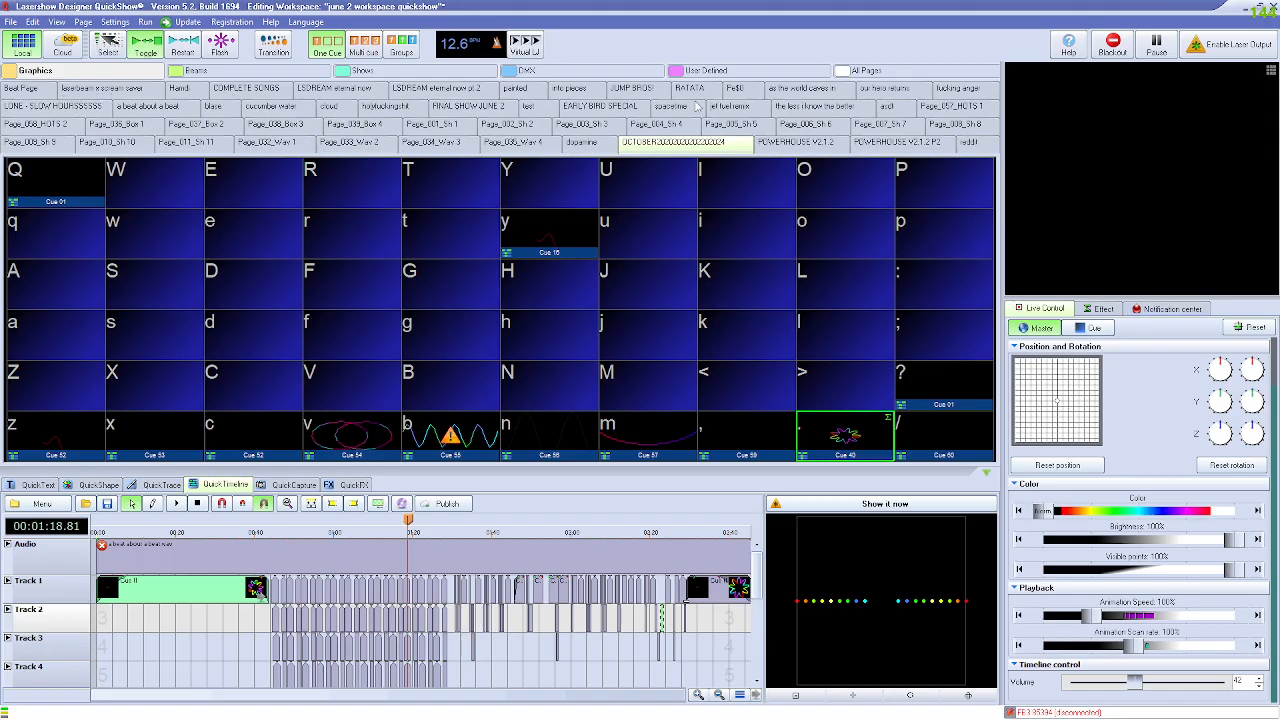
Step: Preview the individual cues across all rows of the "a beat about a beat" page one after another
left_click(152, 106)
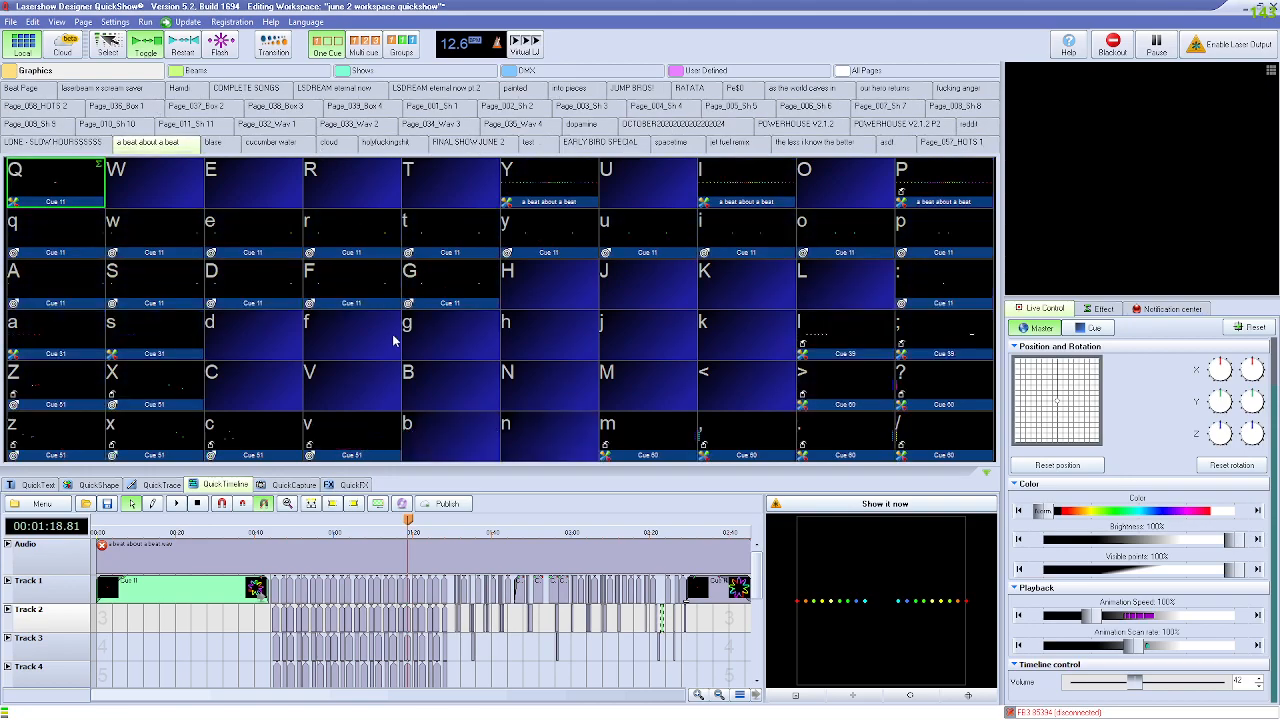
left_click(62, 222)
left_click(116, 220)
left_click(264, 246)
left_click(376, 238)
left_click(442, 235)
left_click(510, 234)
left_click(626, 236)
left_click(712, 236)
left_click(840, 233)
left_click(935, 234)
left_click(935, 285)
left_click(930, 336)
left_click(870, 340)
left_click(856, 392)
left_click(935, 385)
left_click(935, 436)
left_click(745, 436)
left_click(645, 436)
left_click(320, 440)
left_click(250, 440)
left_click(150, 440)
left_click(57, 440)
left_click(57, 378)
left_click(113, 365)
left_click(55, 335)
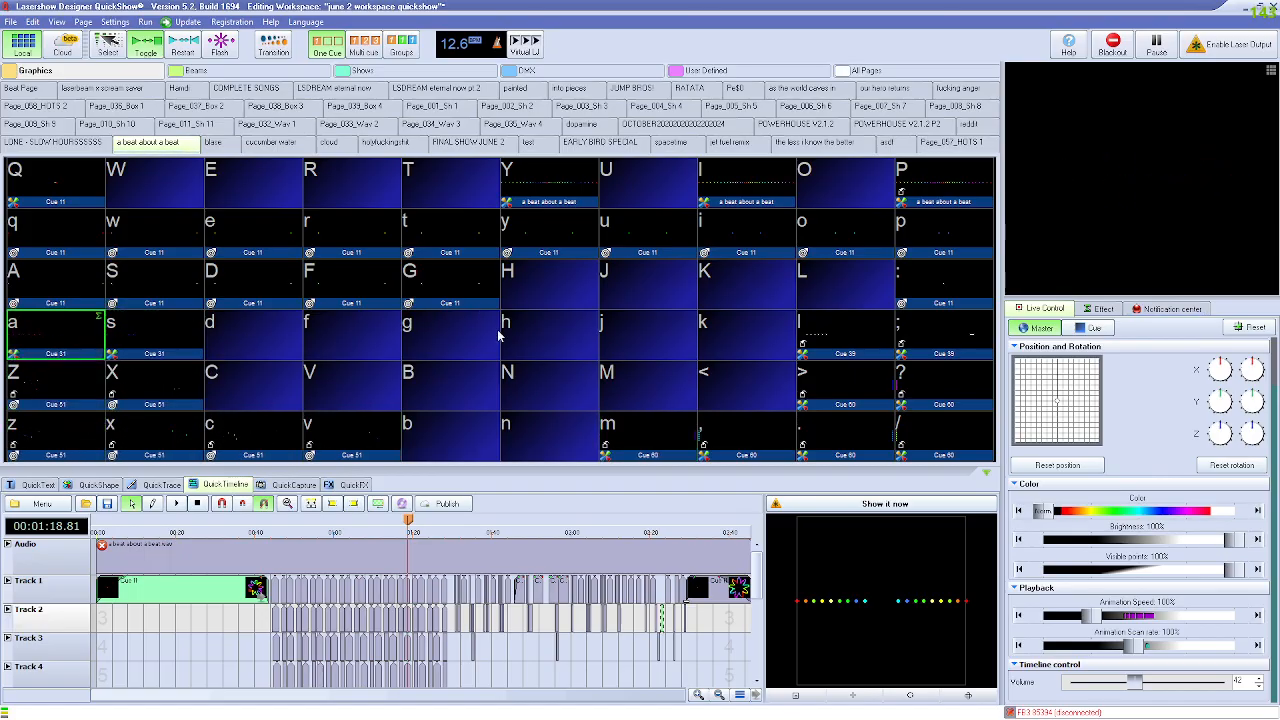
Step: Enlarge the timeline area to show more tracks and move the playhead to about 00:00:28.84
left_click_drag(549, 470, 549, 337)
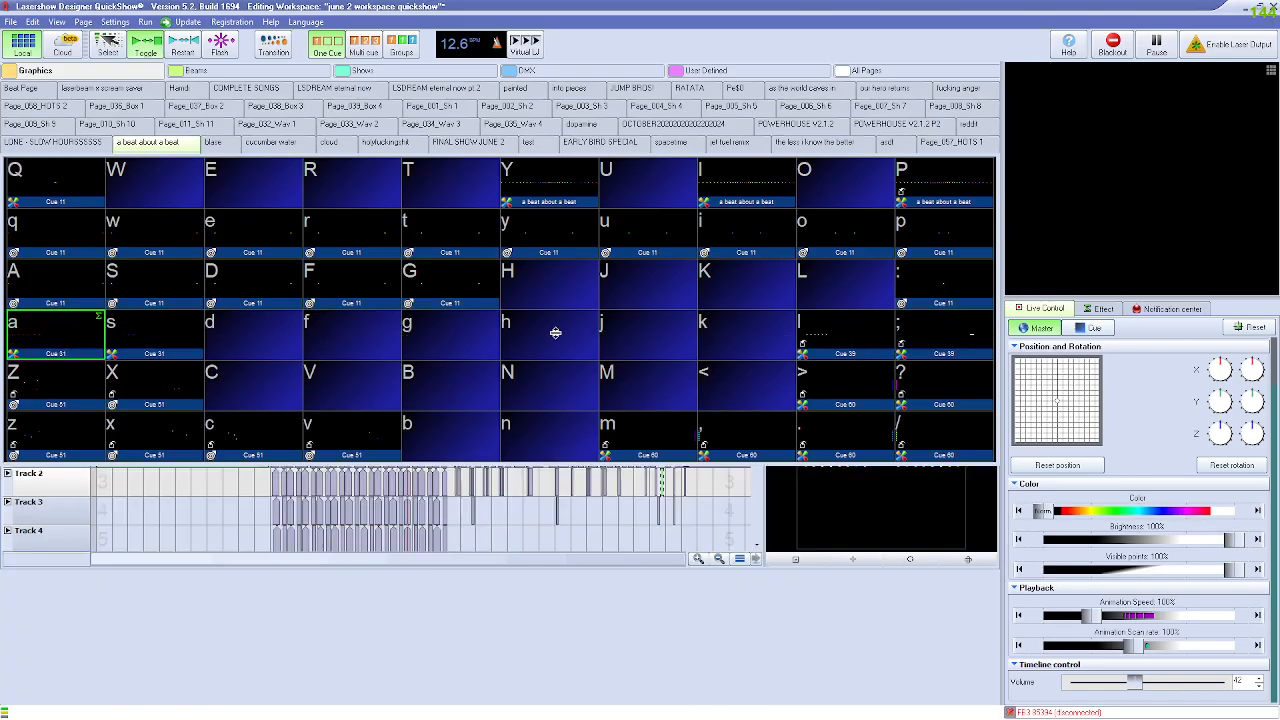
key("space")
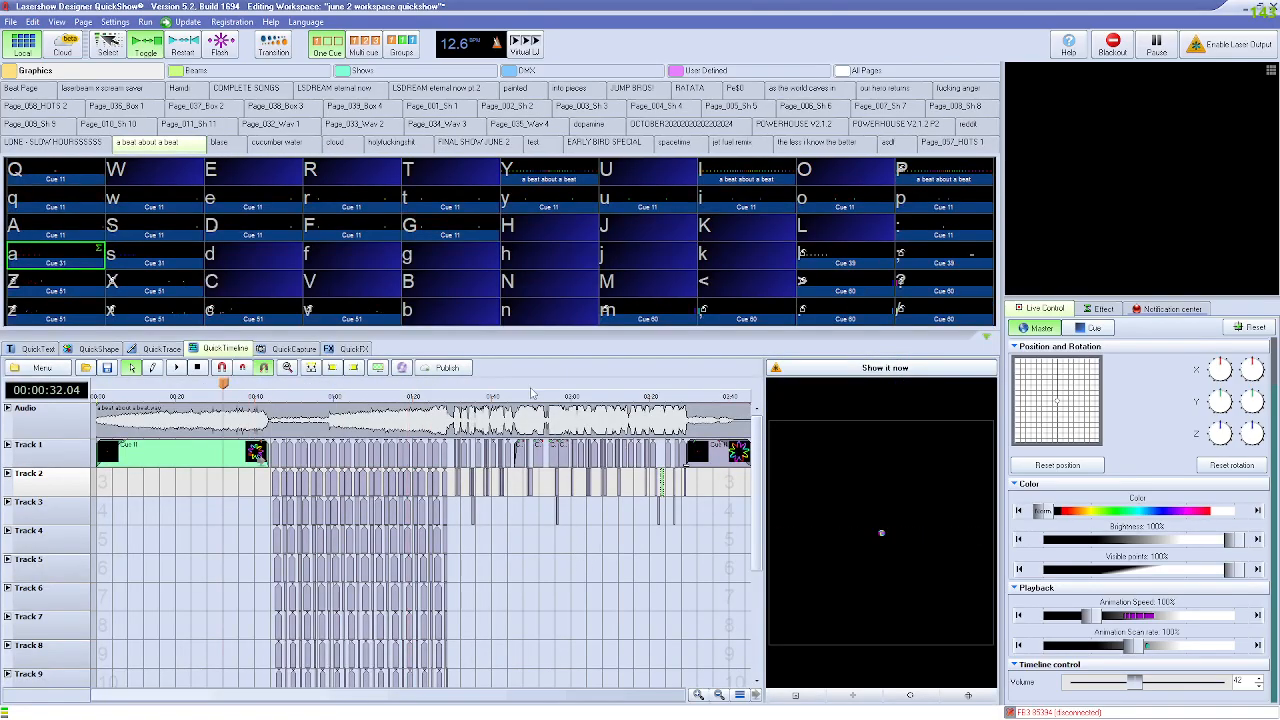
mouse_move(226, 383)
left_mouse_down()
mouse_move(188, 383)
mouse_move(211, 383)
left_mouse_up()
Step: Examine up close how the short cues are arranged across the tracks after the long opening cue
scroll(435, 545, "up", 2)
scroll(419, 533, "up", 6)
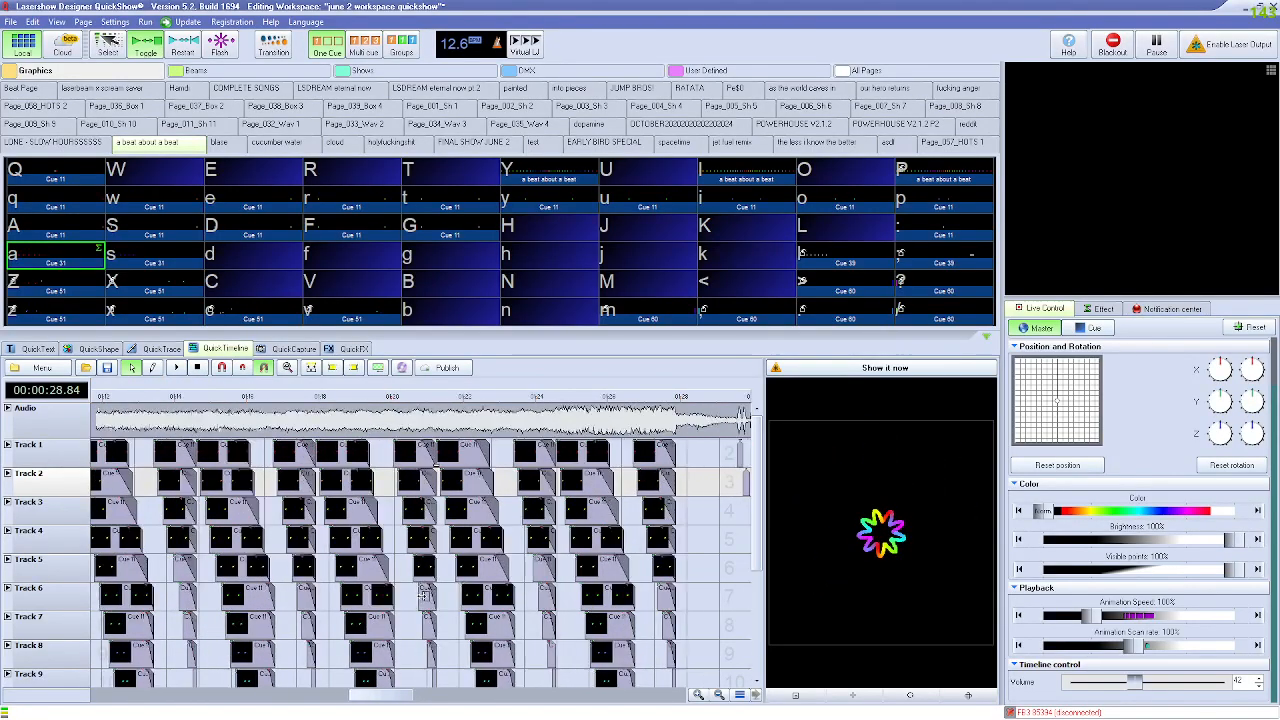
scroll(424, 594, "up", 5)
scroll(432, 570, "up", 1)
scroll(430, 575, "down", 5)
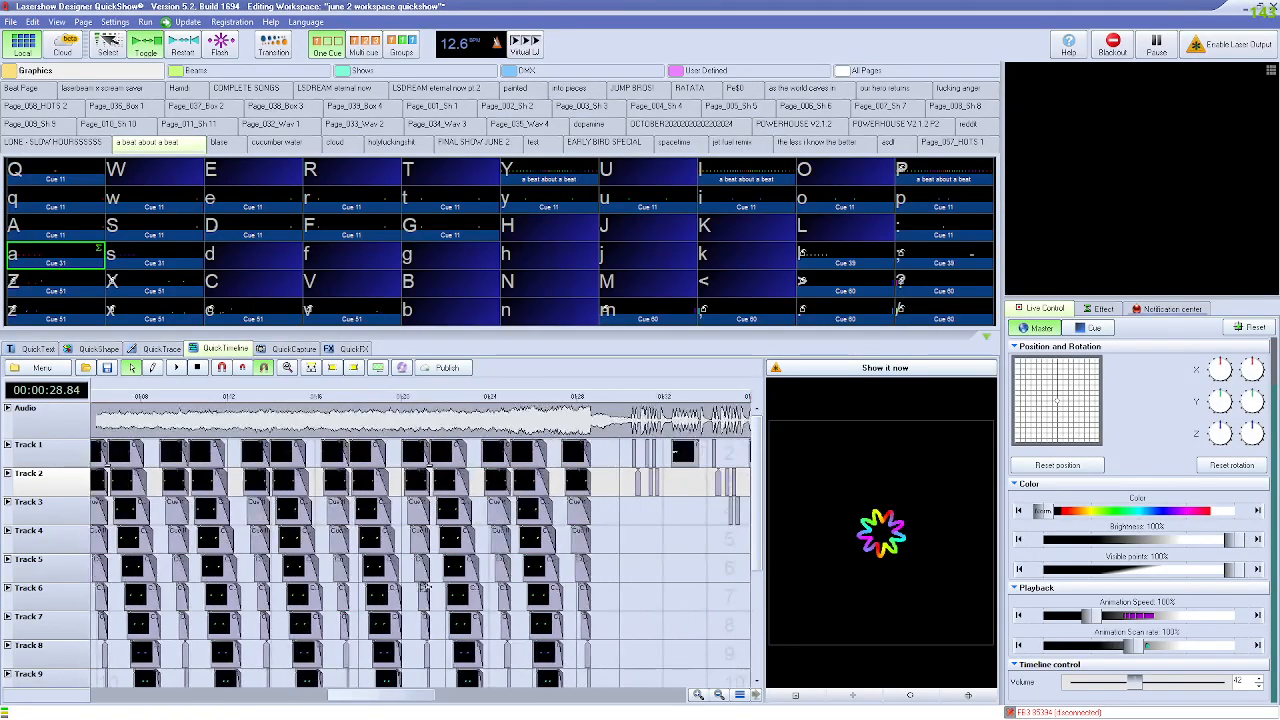
scroll(424, 590, "down", 4)
left_click_drag(437, 695, 375, 695)
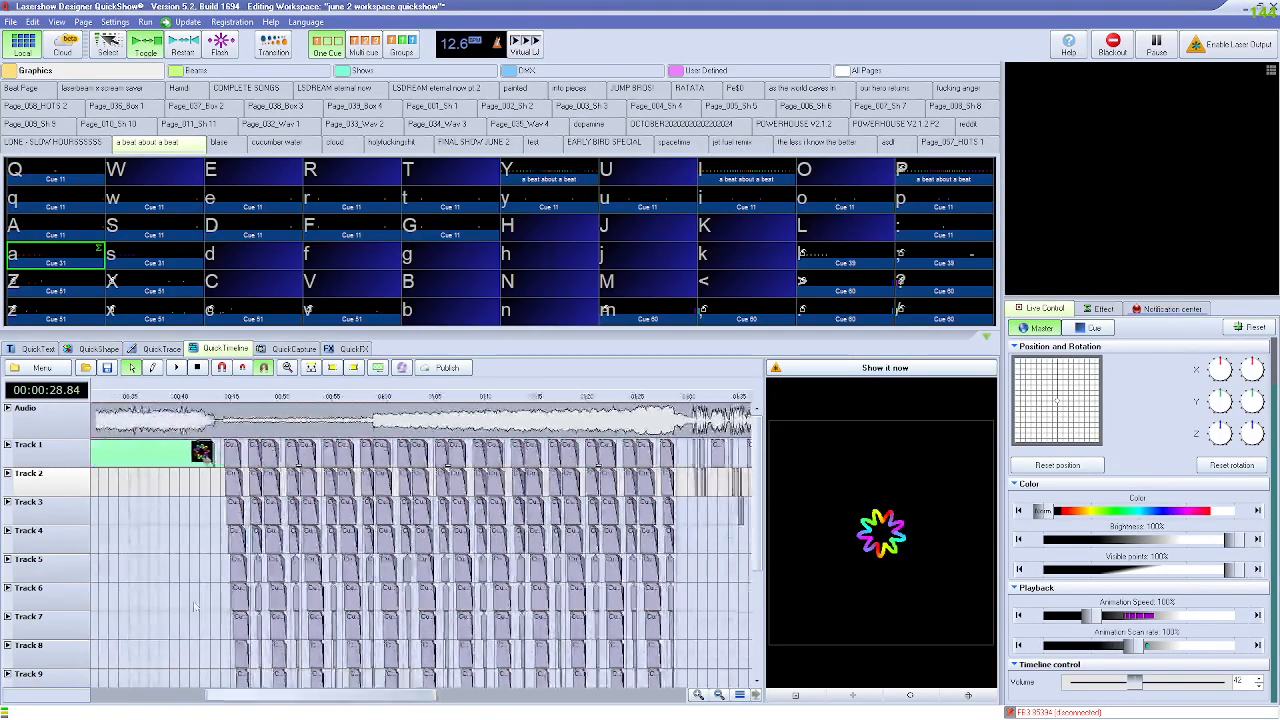
Step: Preview the long opening cue on Track 1 at 00:00:33.71, and play it from near the start of the show
left_click(116, 392)
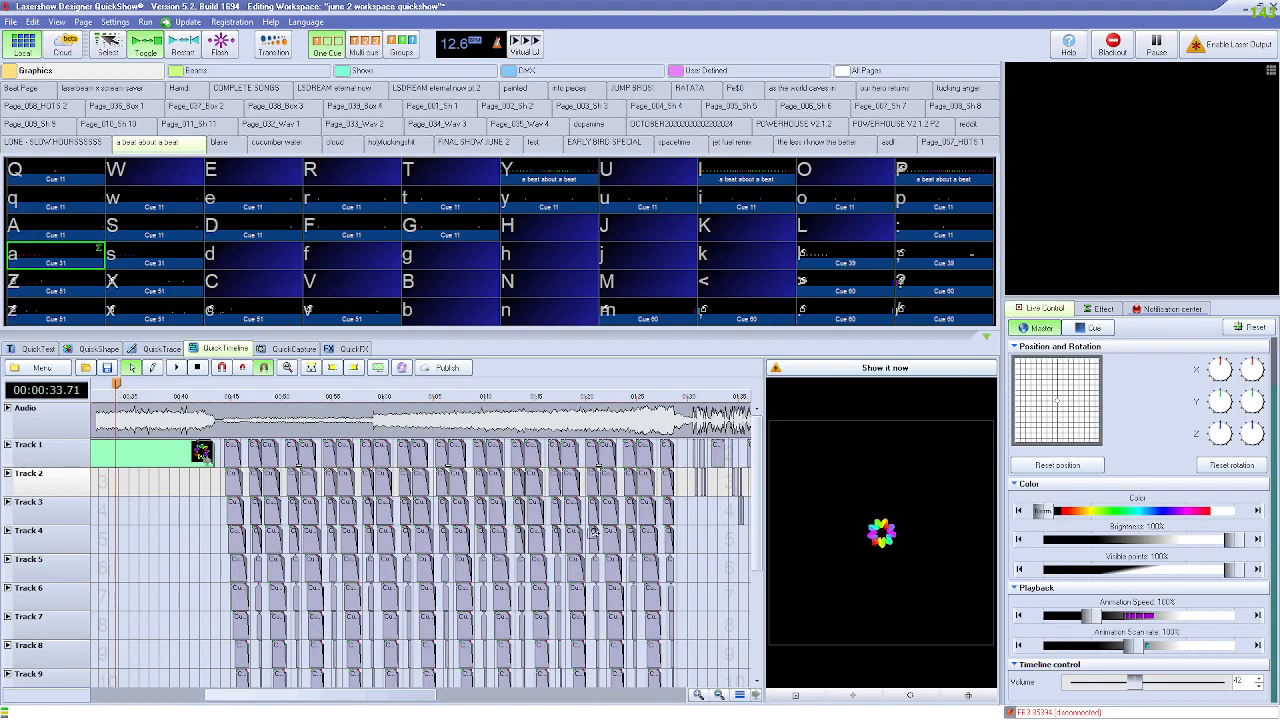
scroll(198, 536, "down", 3)
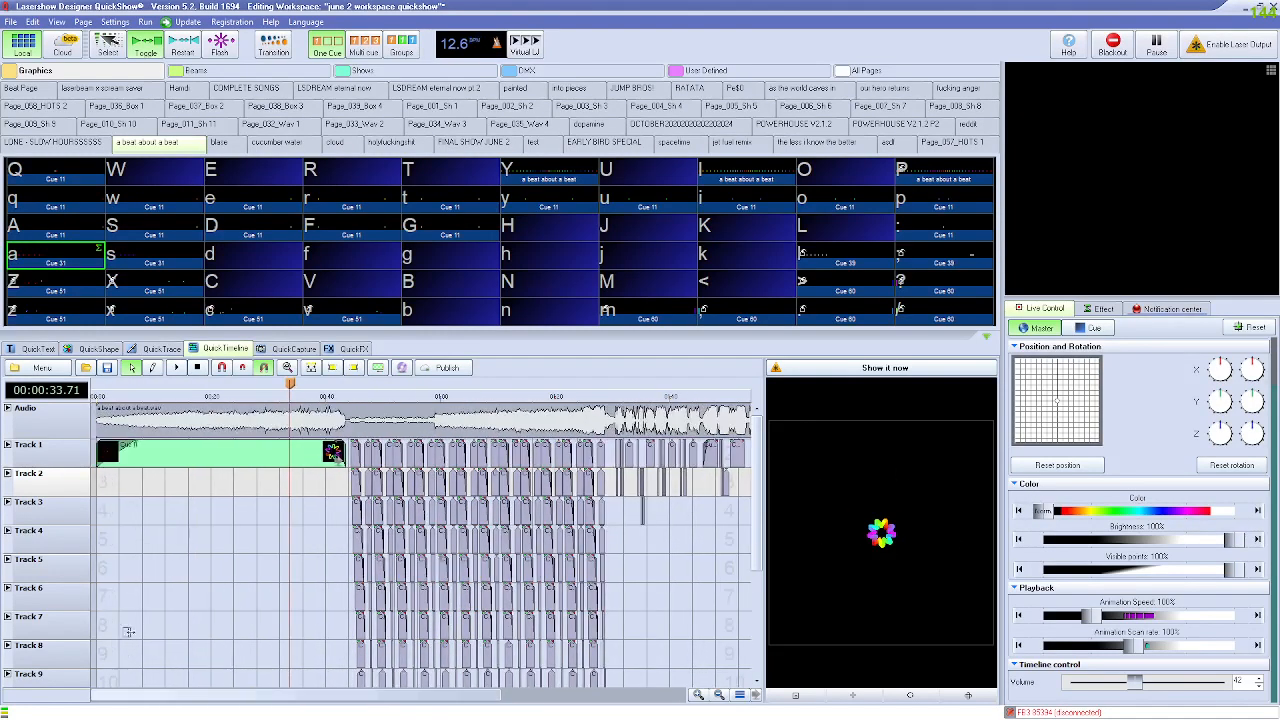
left_click(133, 391)
key("space")
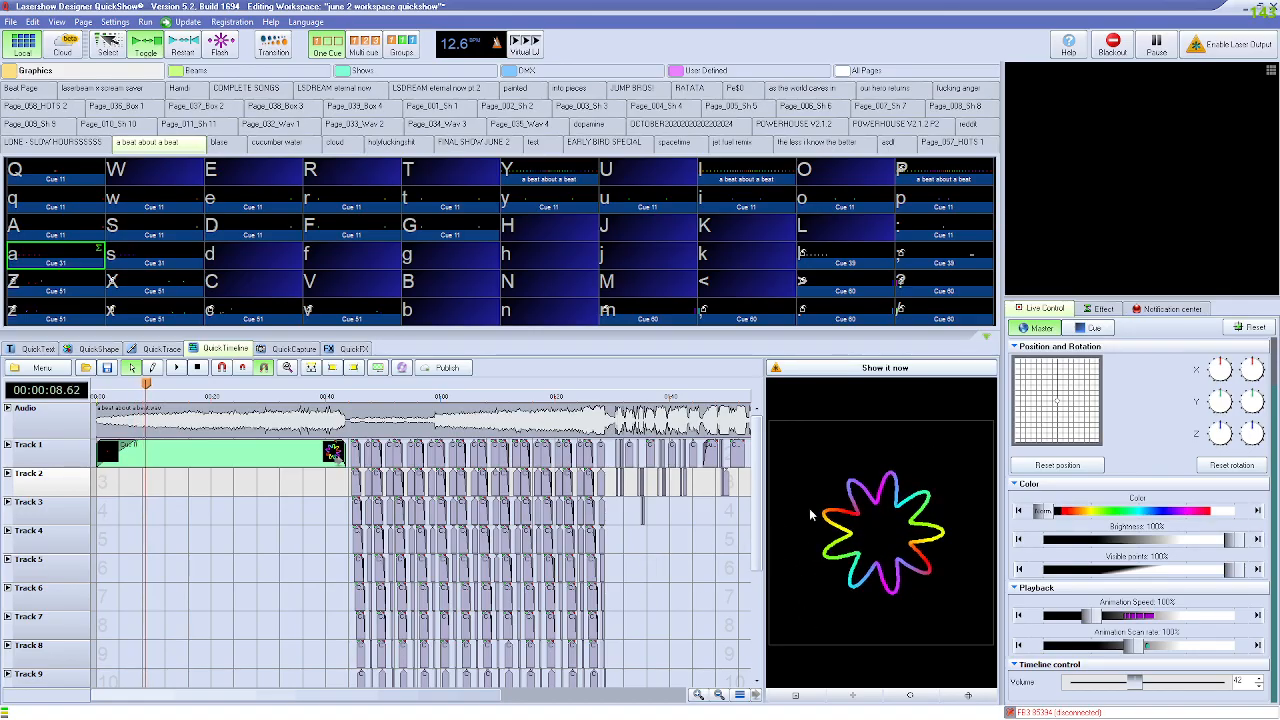
Step: Scrub the playhead from about 00:00:44.88 to 00:00:59.88 and examine the timing of the staggered cues across the tracks
left_click(354, 394)
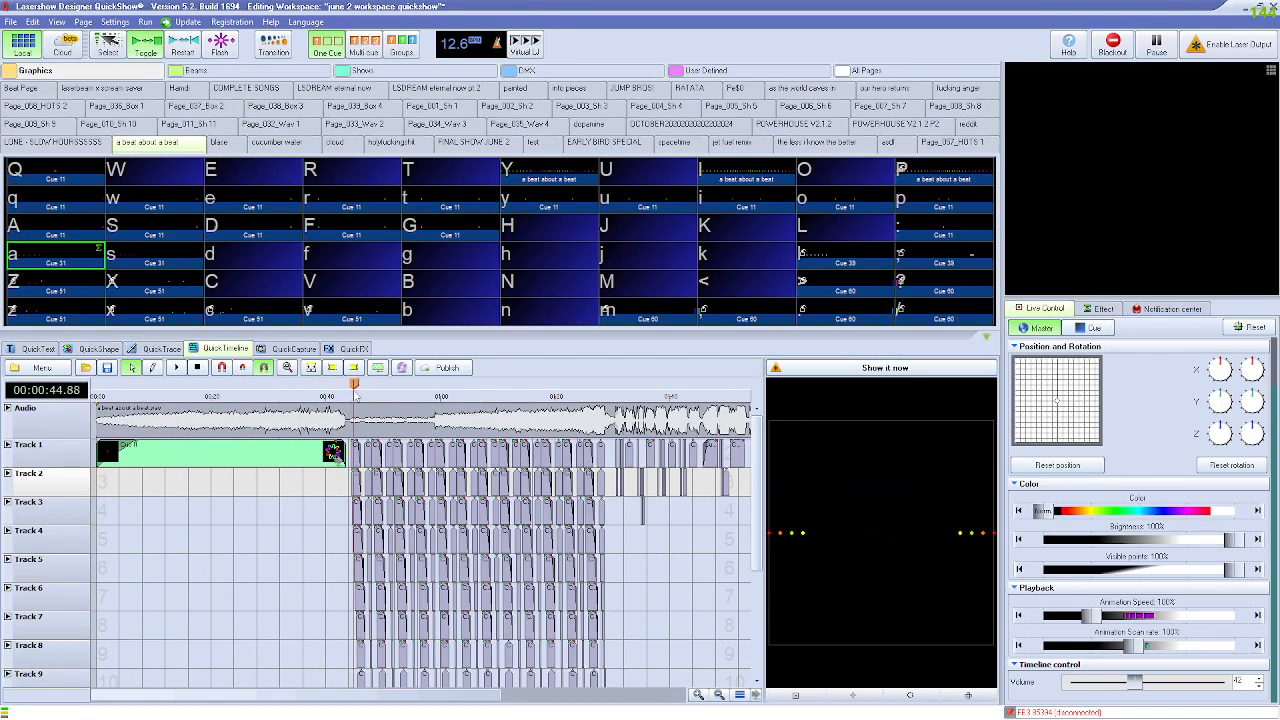
left_click_drag(347, 388, 440, 394)
scroll(457, 486, "up", 6)
scroll(451, 505, "up", 2)
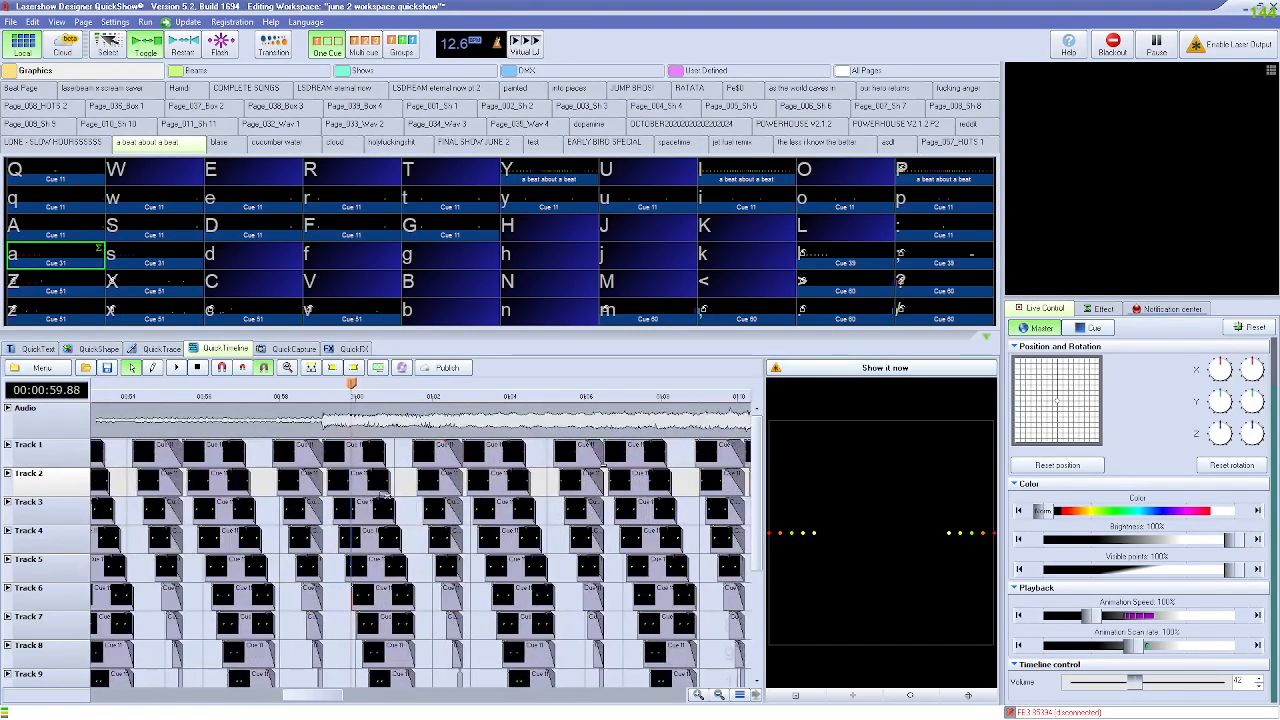
scroll(490, 475, "up", 3)
scroll(490, 475, "up", 4)
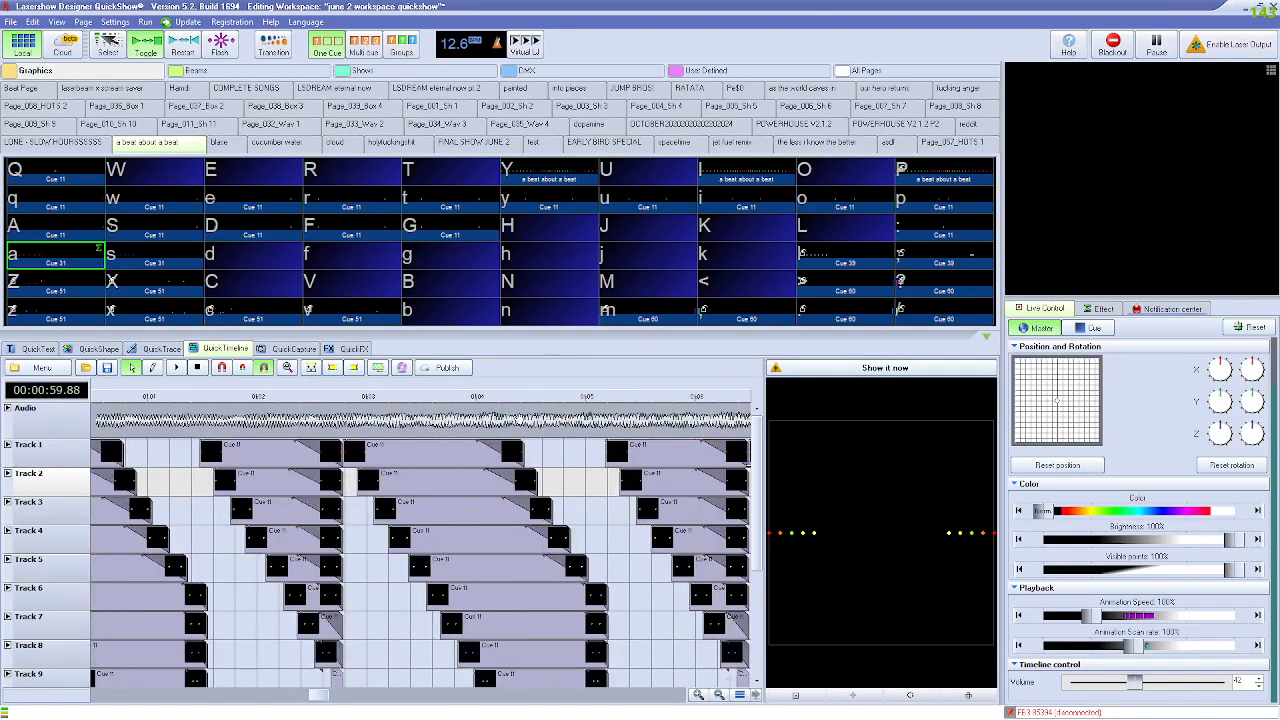
scroll(528, 507, "down", 12)
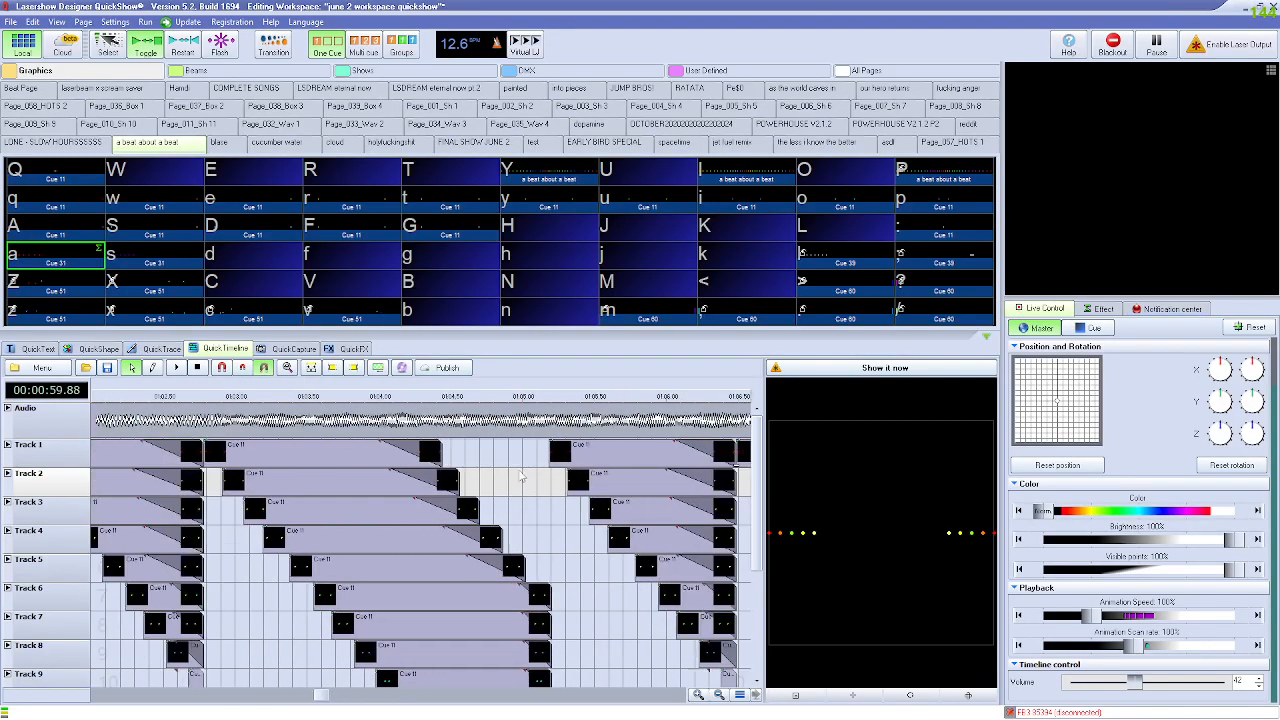
scroll(523, 501, "down", 6)
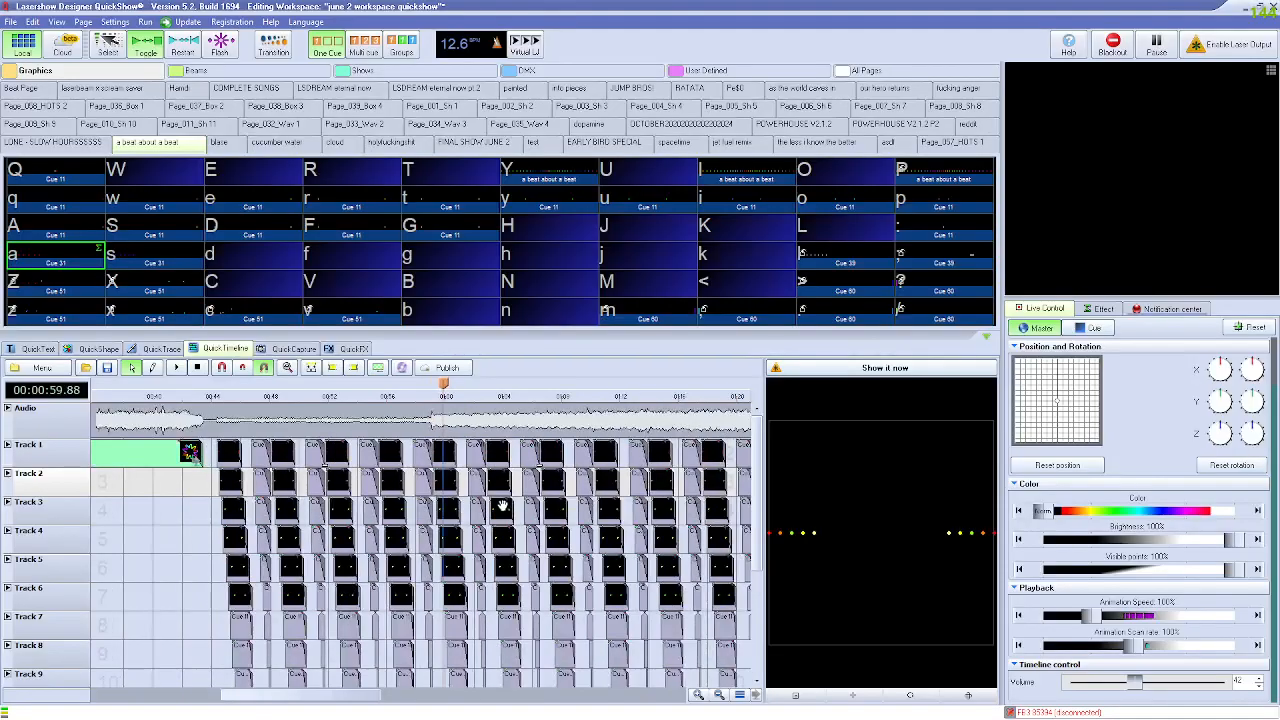
Step: Preview the show at about 00:00:43.96 and 00:00:54.89 in the multi-track section
left_click_drag(275, 695, 381, 694)
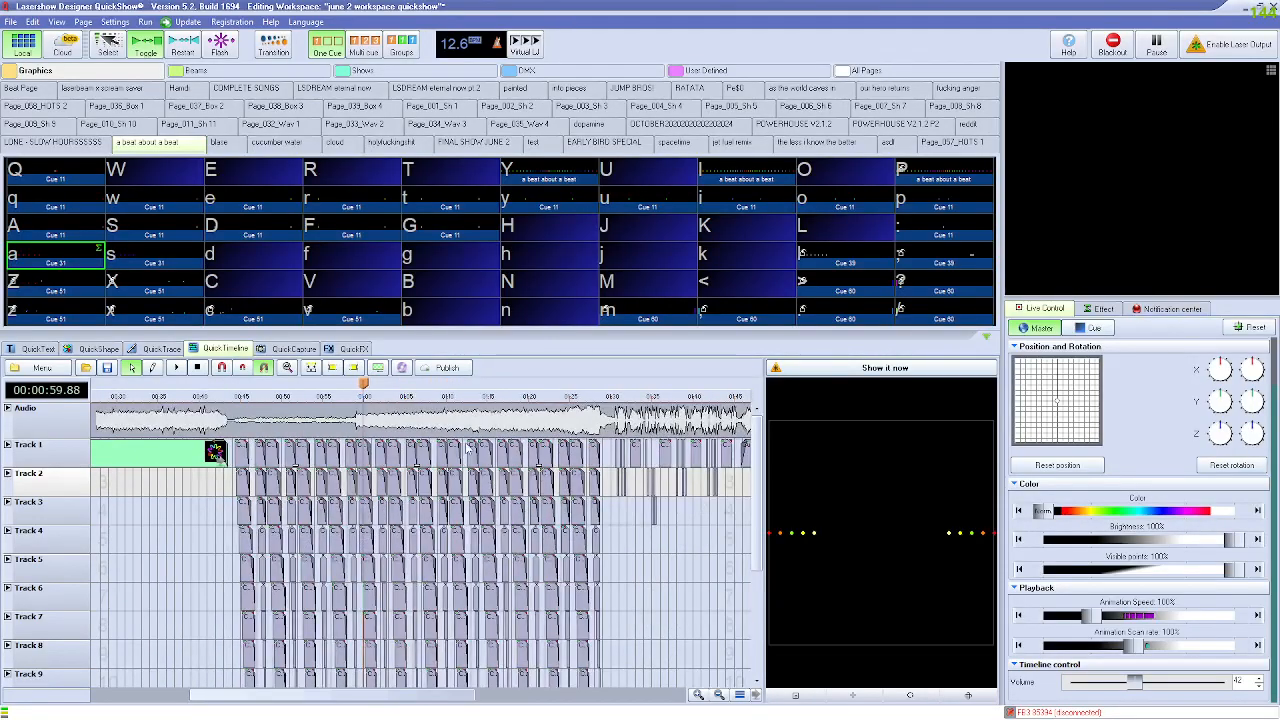
left_click(232, 384)
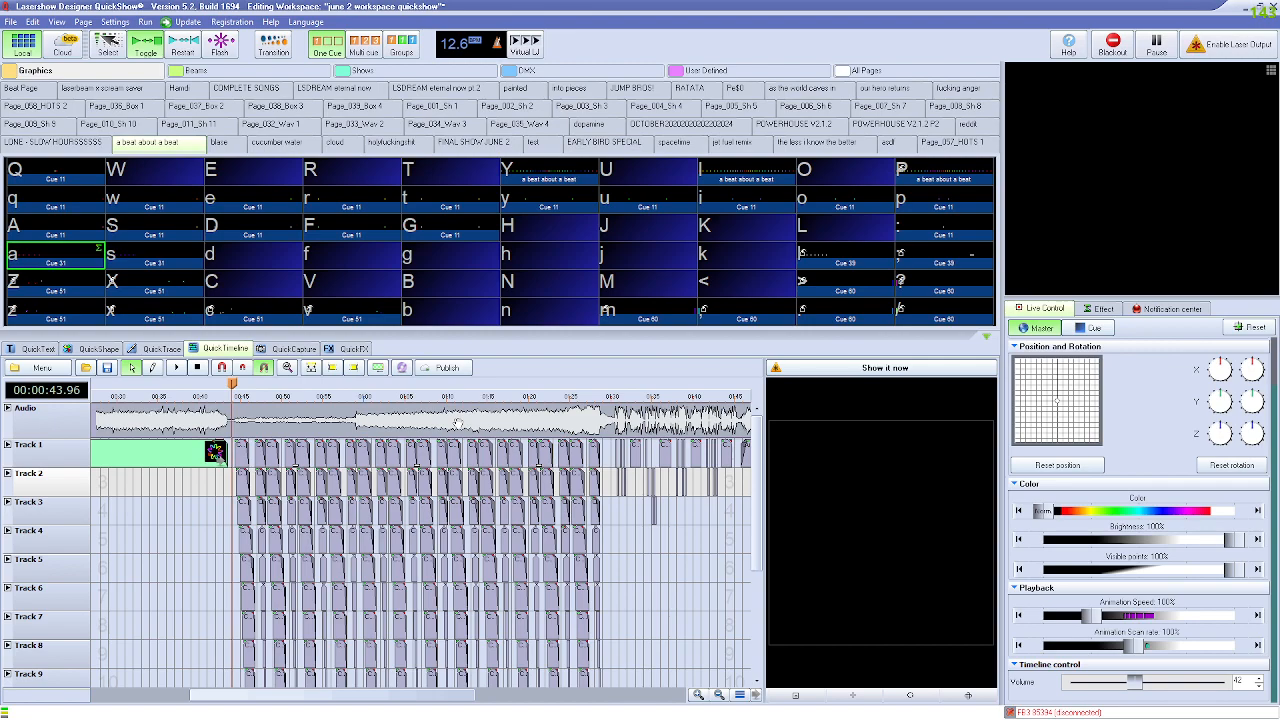
left_click(322, 421)
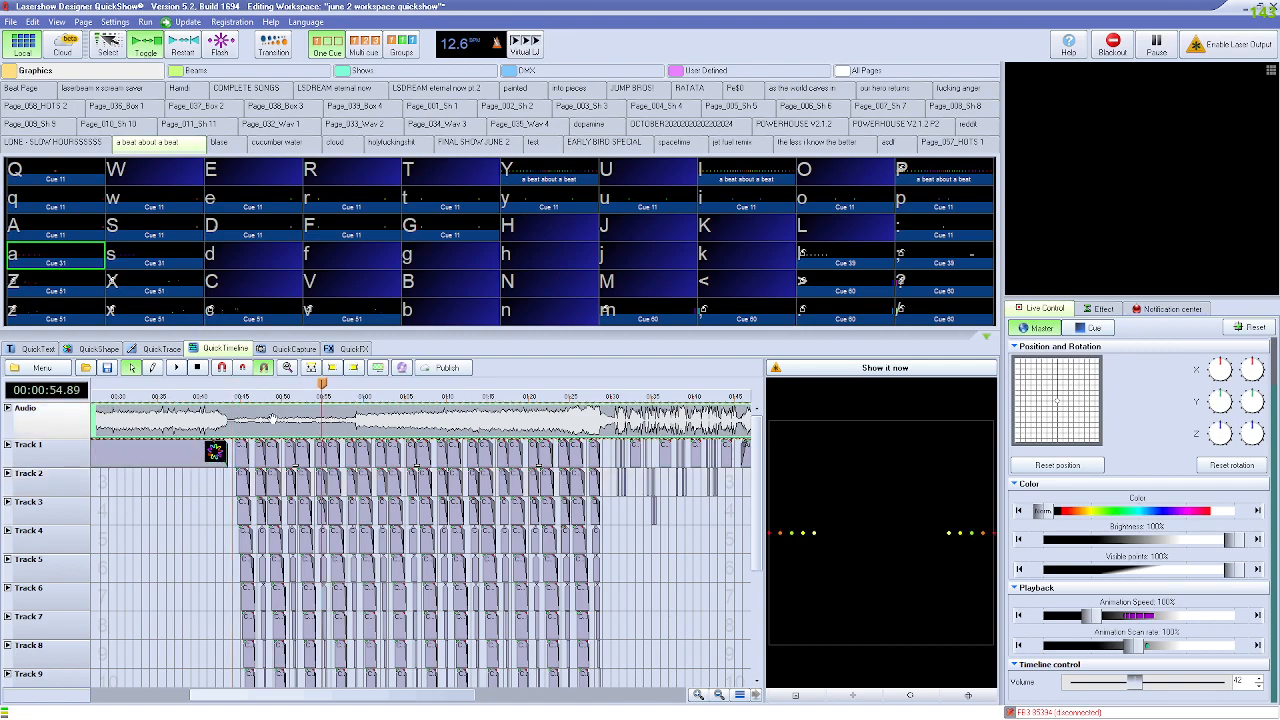
Step: Preview the show at about 00:00:59.96, from 00:01:30.46 and just before 00:01:48, where the cues thin out to three tracks
scroll(416, 432, "up", 3)
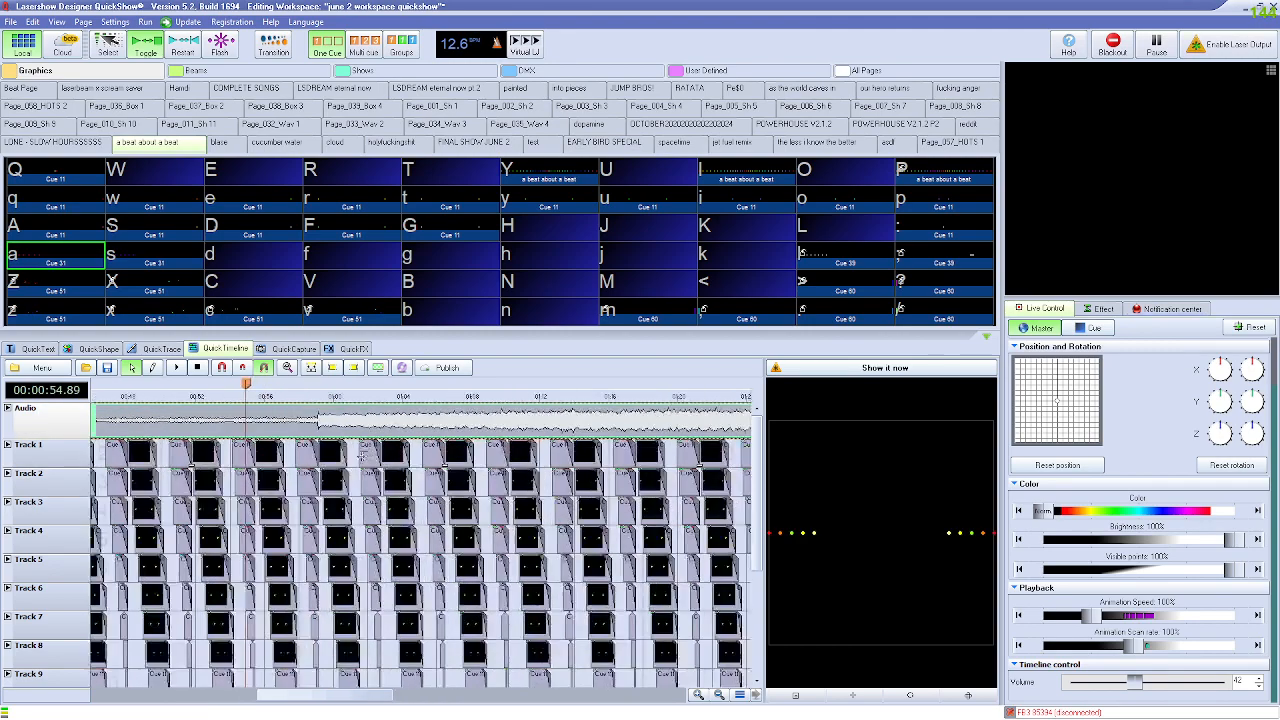
left_click(308, 417)
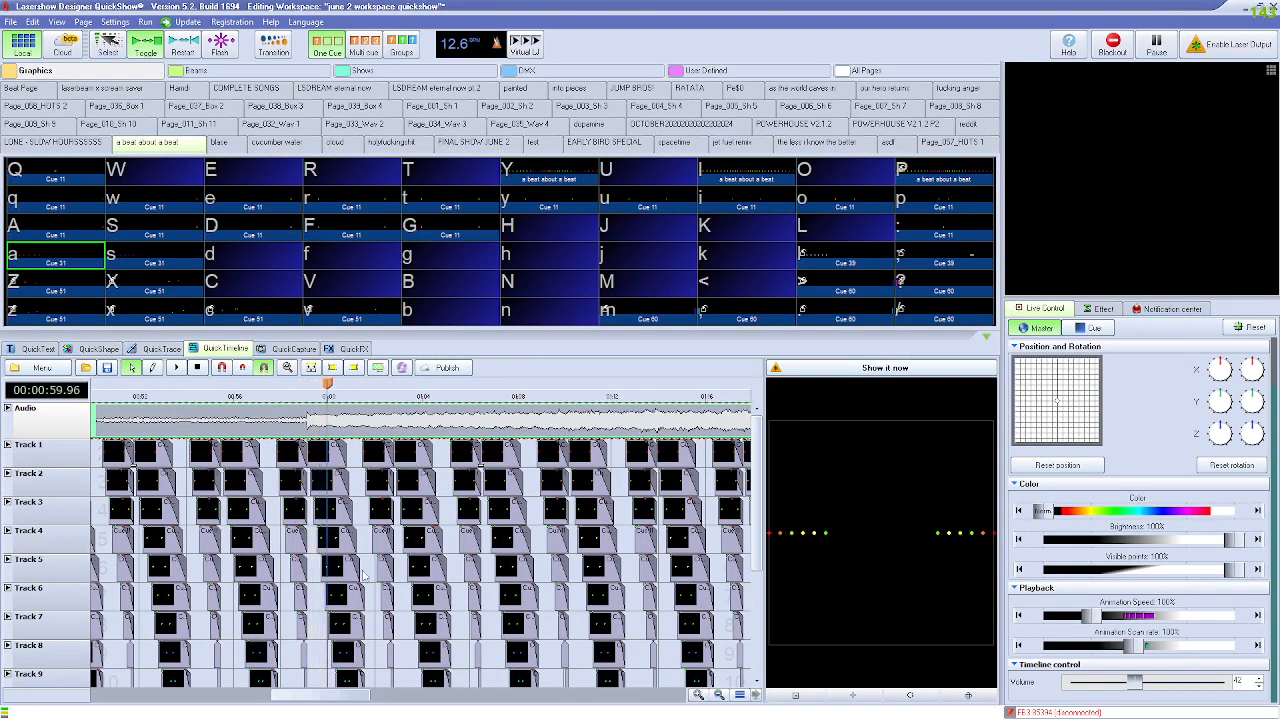
left_click_drag(308, 692, 434, 700)
left_click(496, 397)
left_click(229, 386)
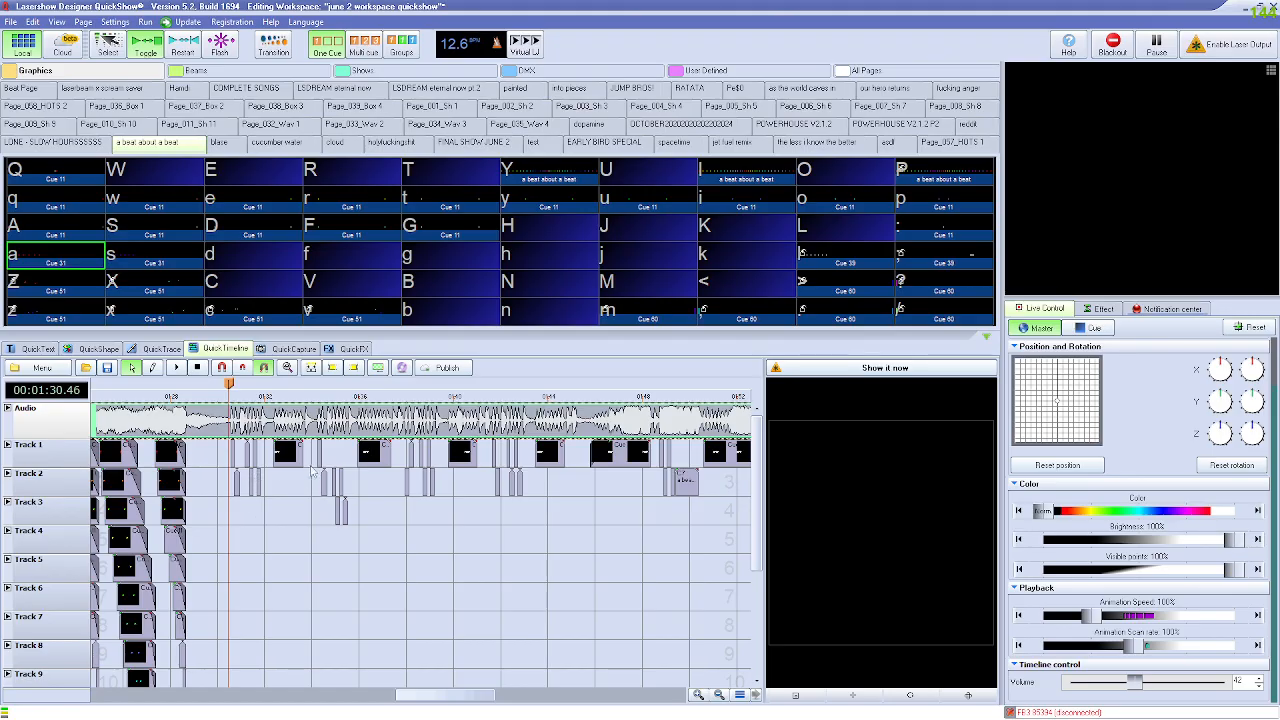
key("space")
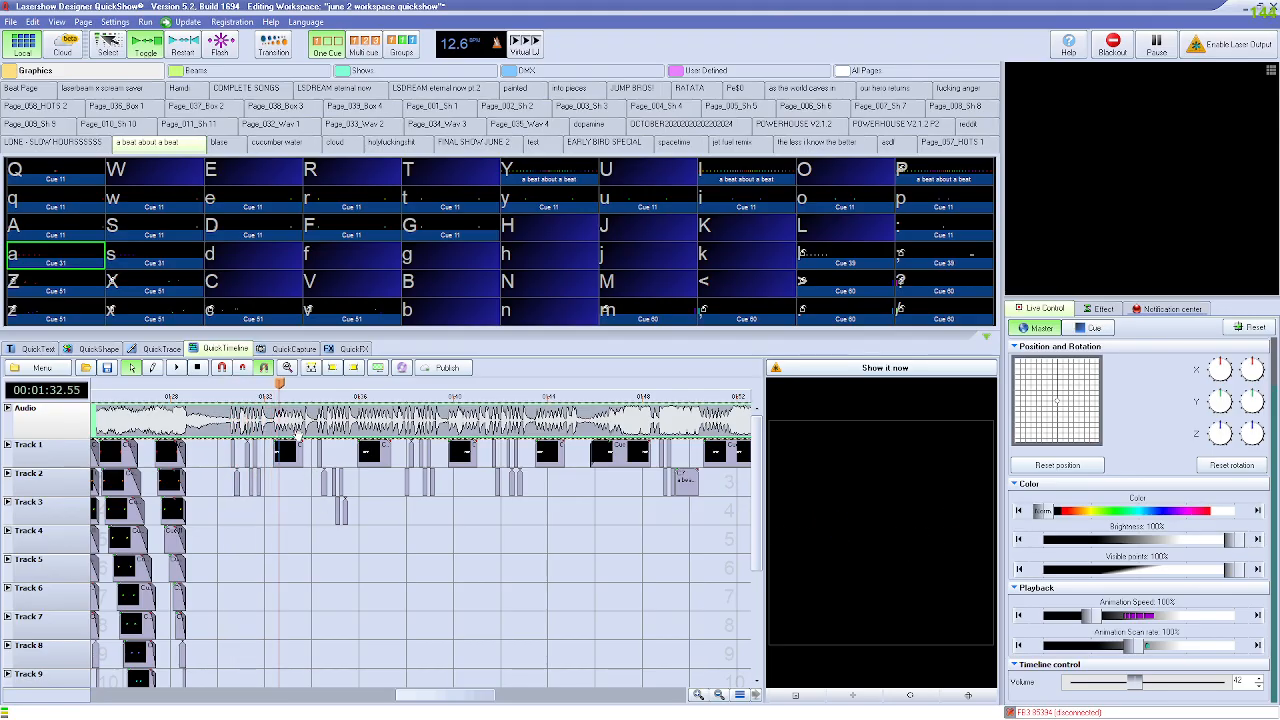
left_click_drag(438, 698, 462, 698)
left_click(443, 400)
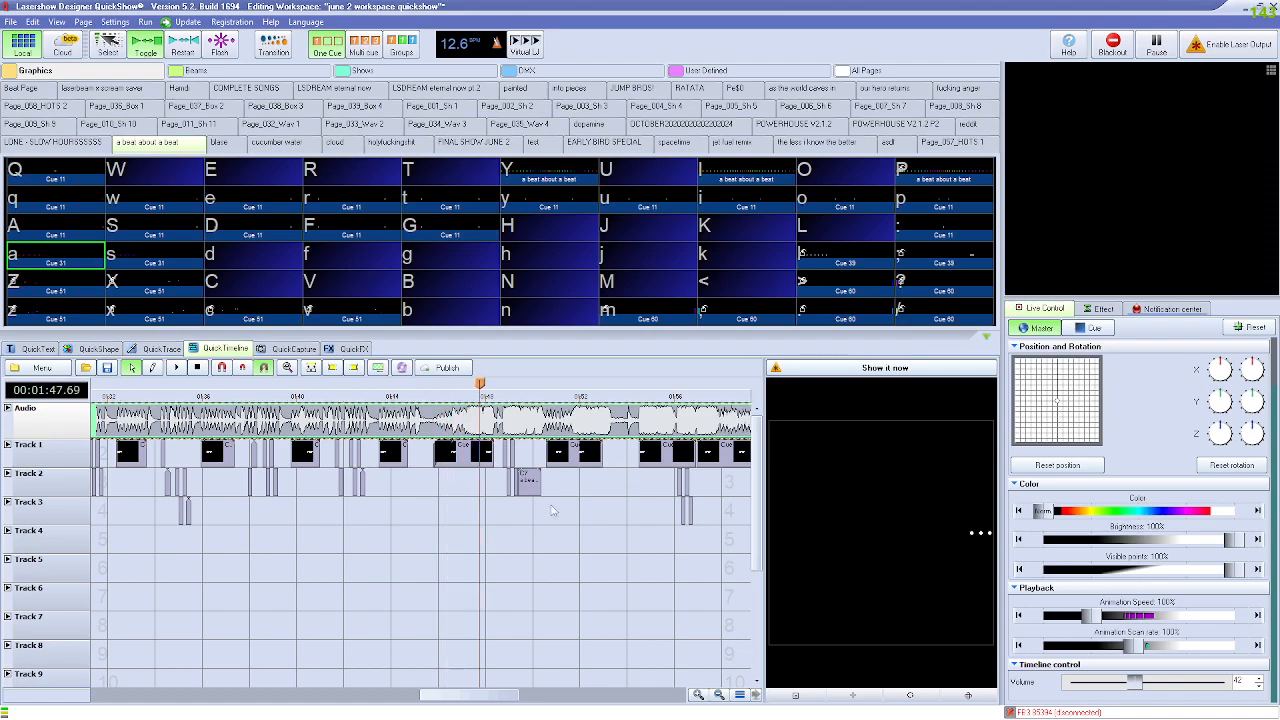
Step: Play the show from about 00:00:39, from the end of the opening cue into the staggered multi-track cues, with a slightly wider timeline
scroll(440, 556, "down", 5)
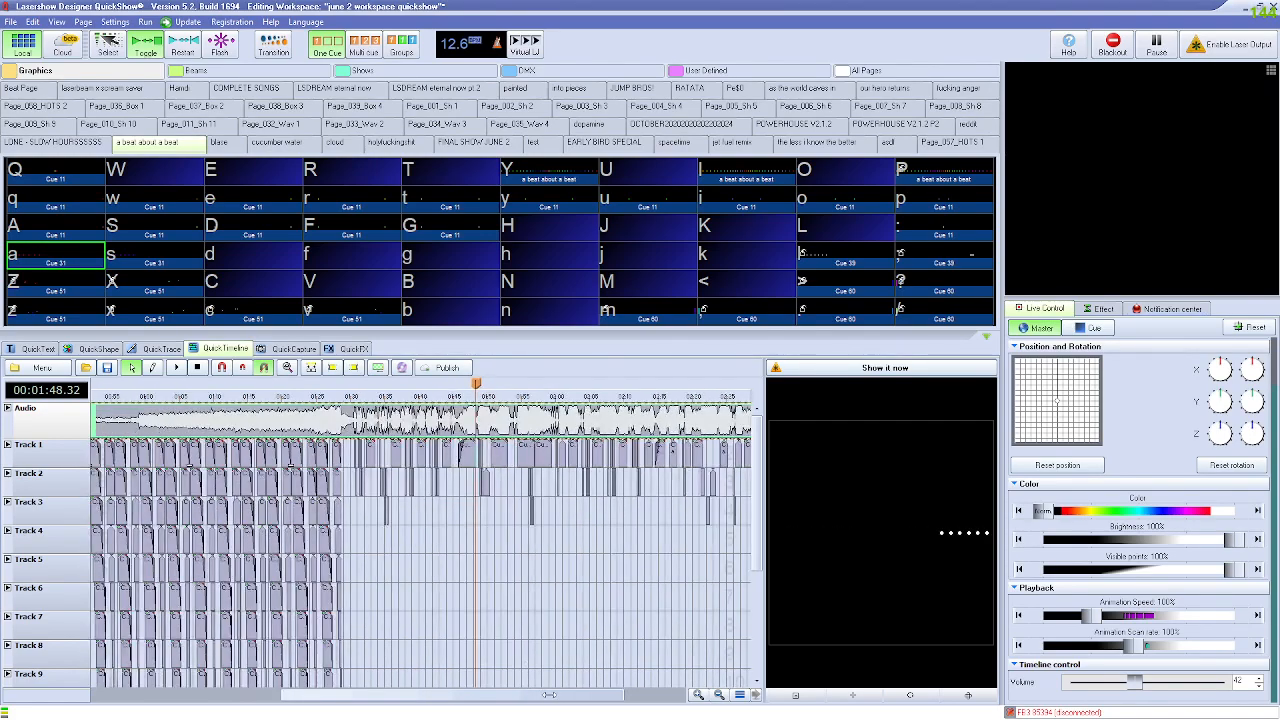
left_click_drag(339, 682, 330, 682)
left_click_drag(482, 396, 220, 394)
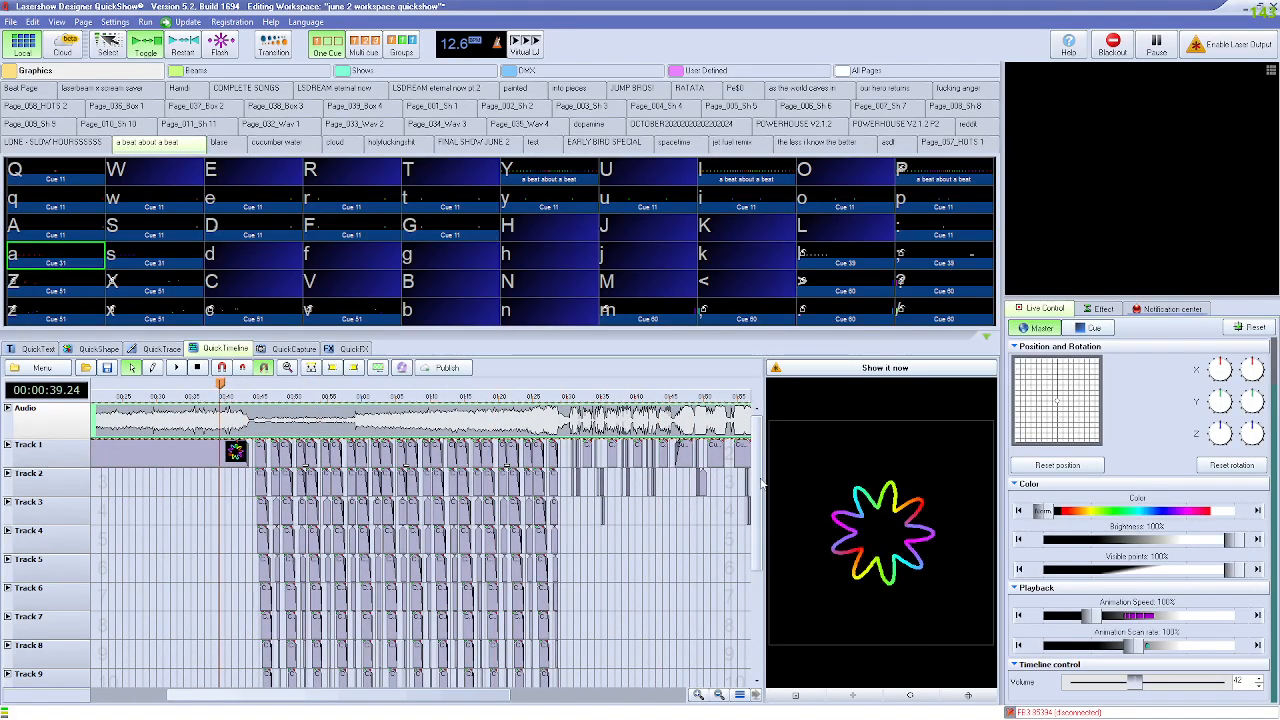
mouse_move(765, 475)
left_mouse_down()
mouse_move(717, 476)
mouse_move(776, 476)
left_mouse_up()
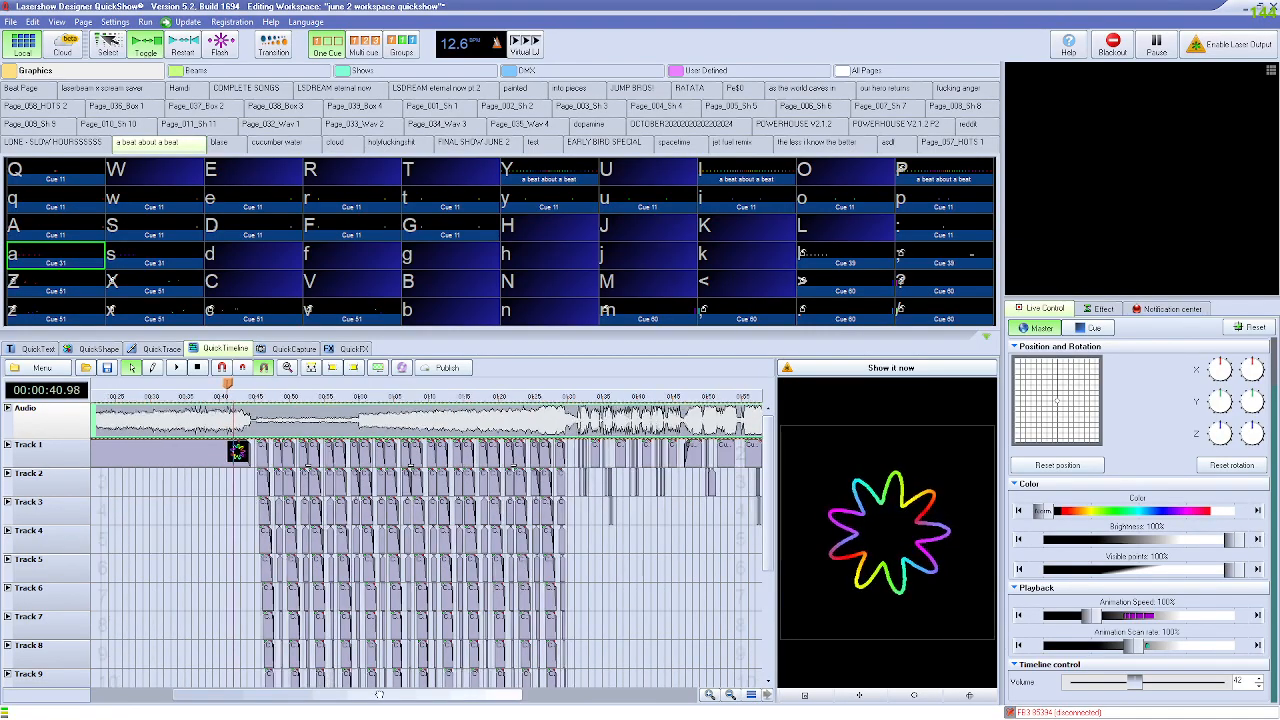
scroll(385, 647, "up", 4)
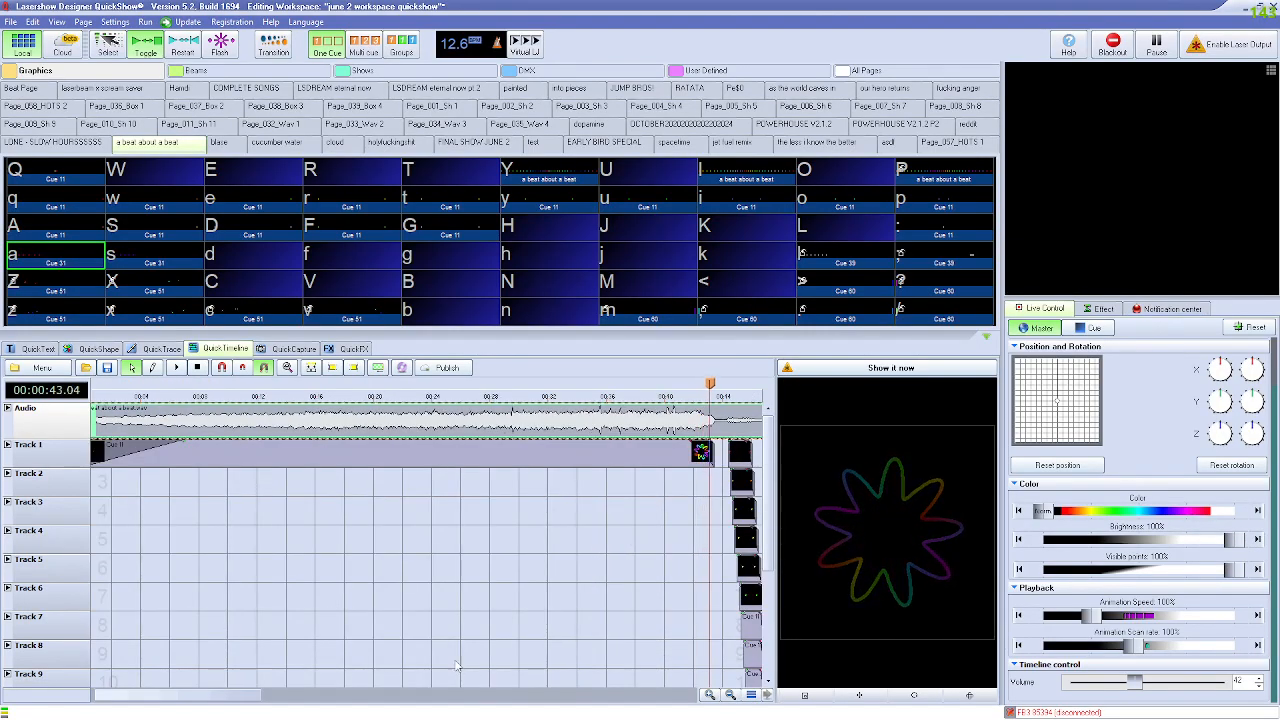
left_click_drag(212, 694, 418, 698)
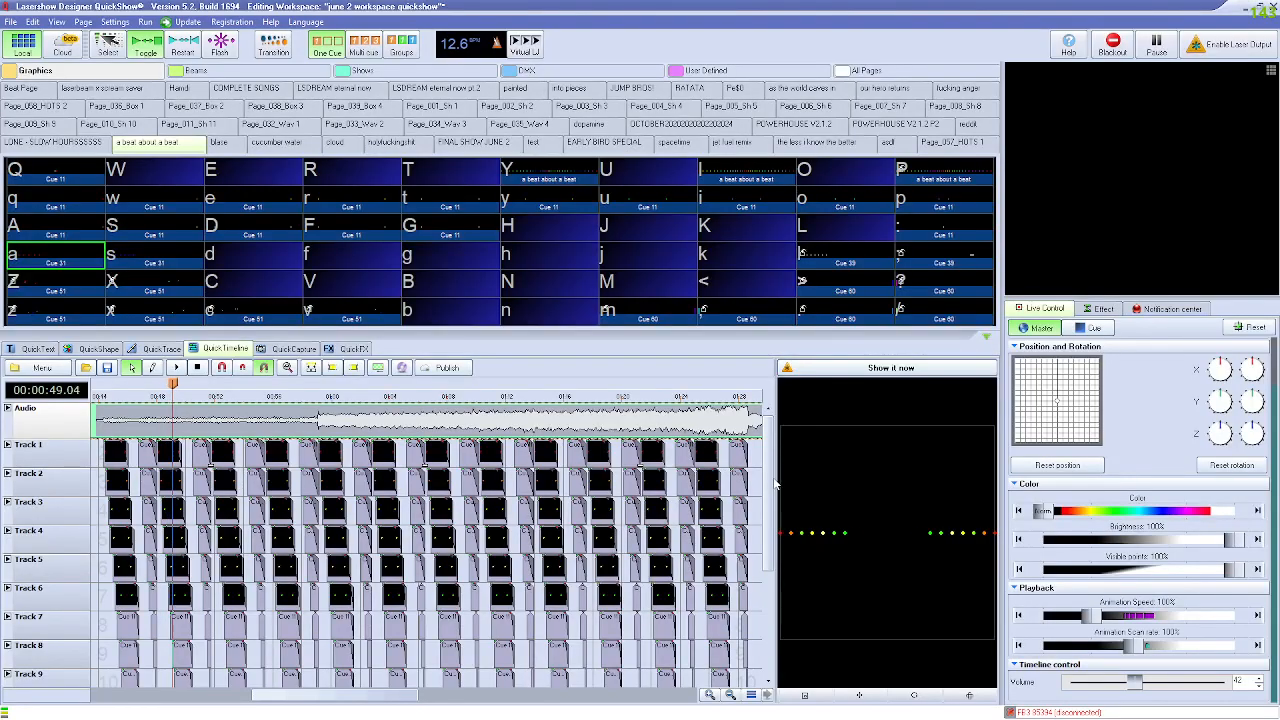
mouse_move(770, 480)
left_mouse_down()
mouse_move(778, 606)
mouse_move(773, 465)
left_mouse_up()
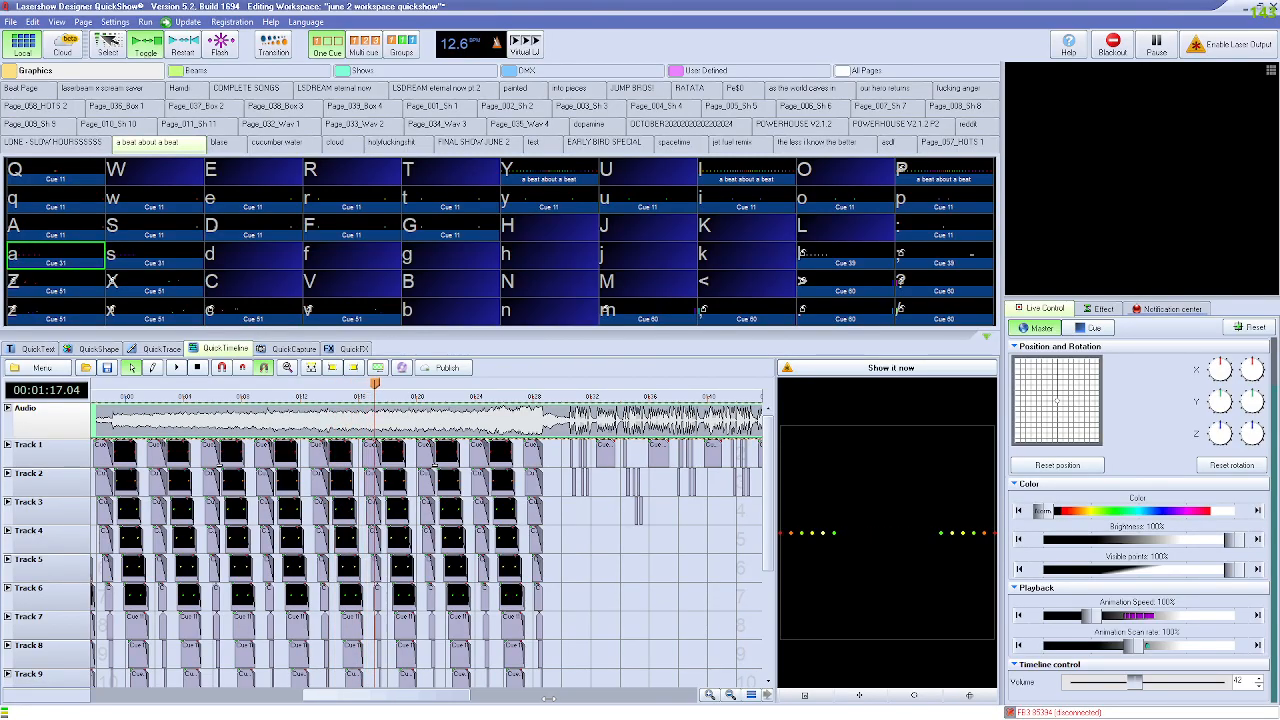
Step: Follow the playback on the timeline from about 00:01:17 into the long closing cue on Track 1, ending at 00:02:32.47
left_click_drag(395, 690, 489, 712)
left_click_drag(406, 695, 419, 700)
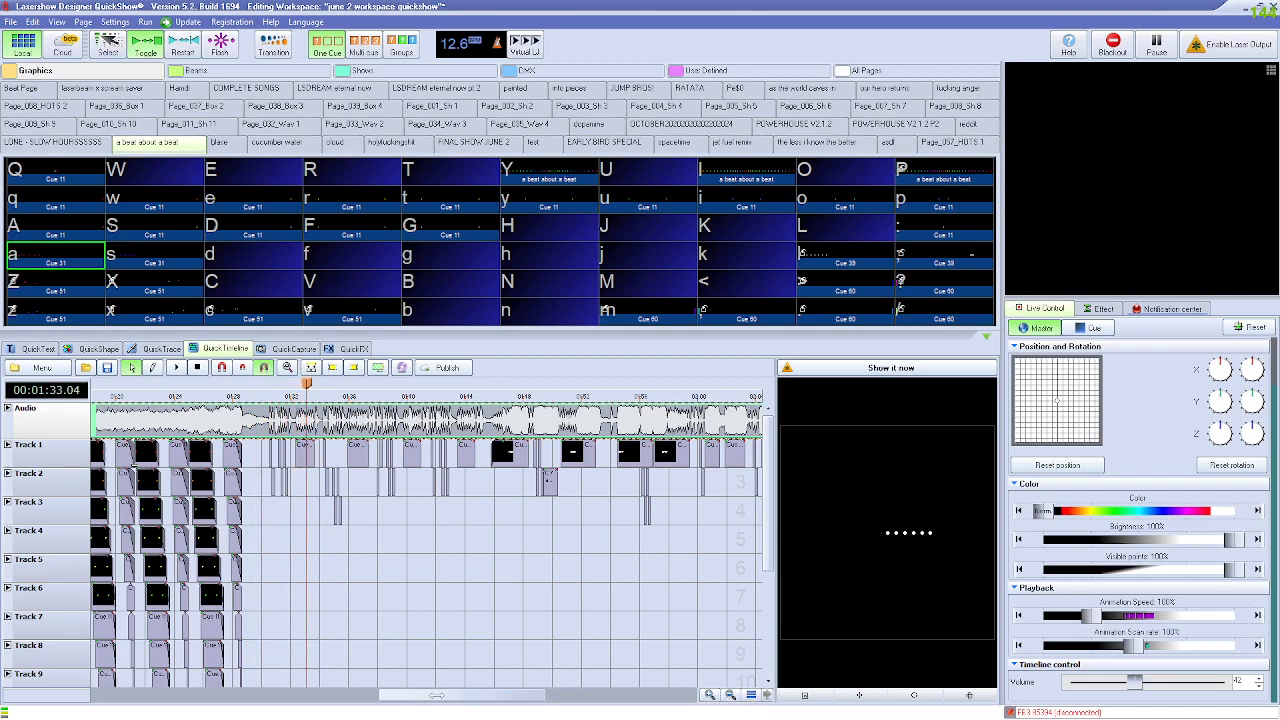
left_click_drag(438, 696, 489, 697)
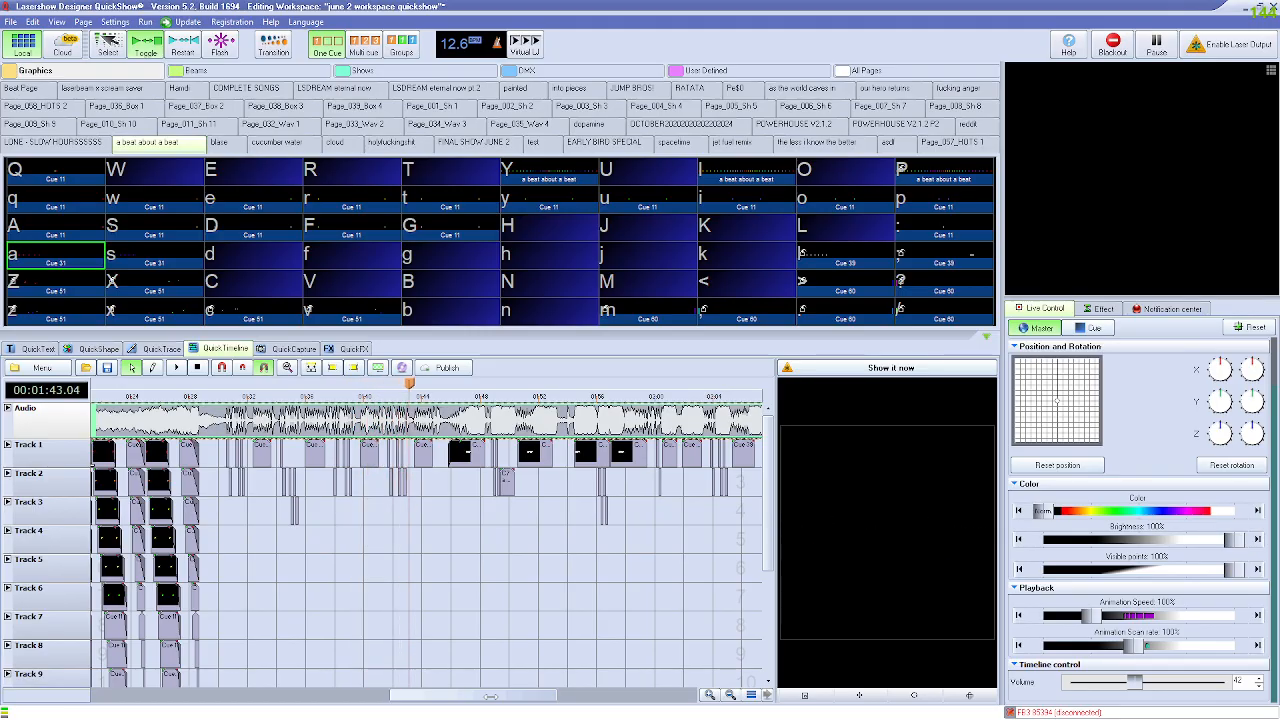
left_click_drag(490, 696, 605, 698)
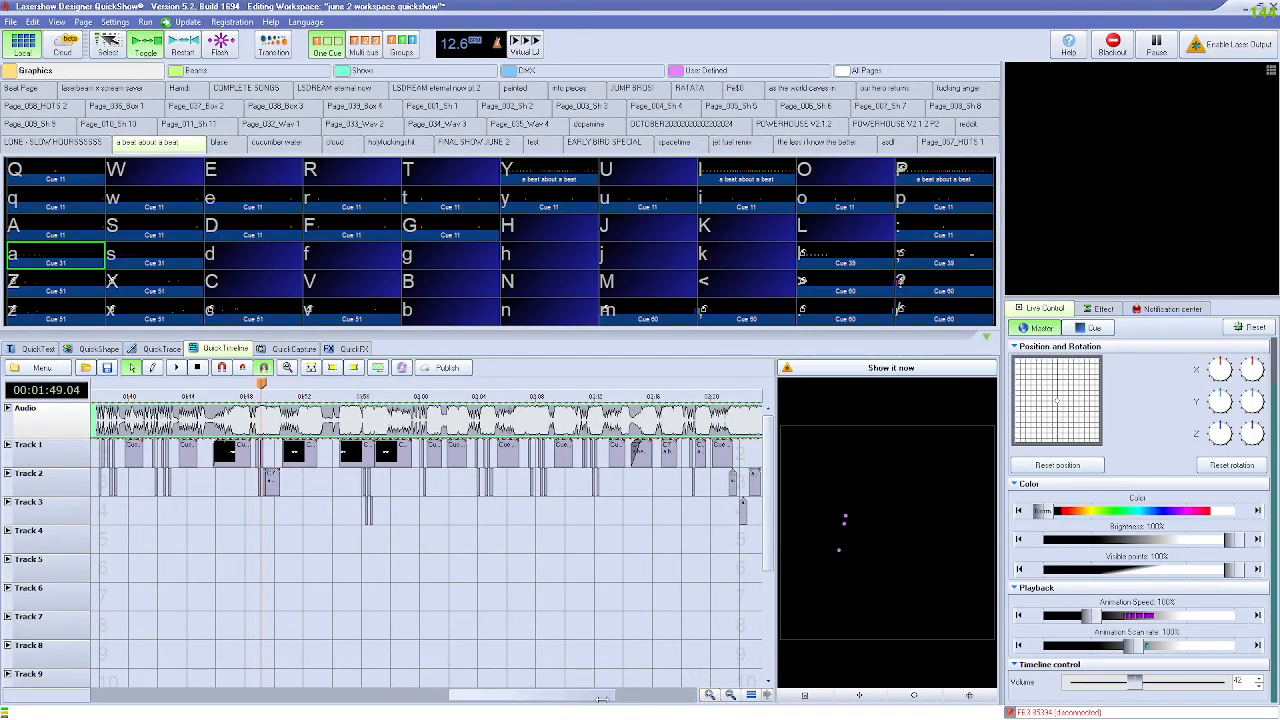
left_click_drag(517, 696, 528, 696)
scroll(556, 645, "down", 1)
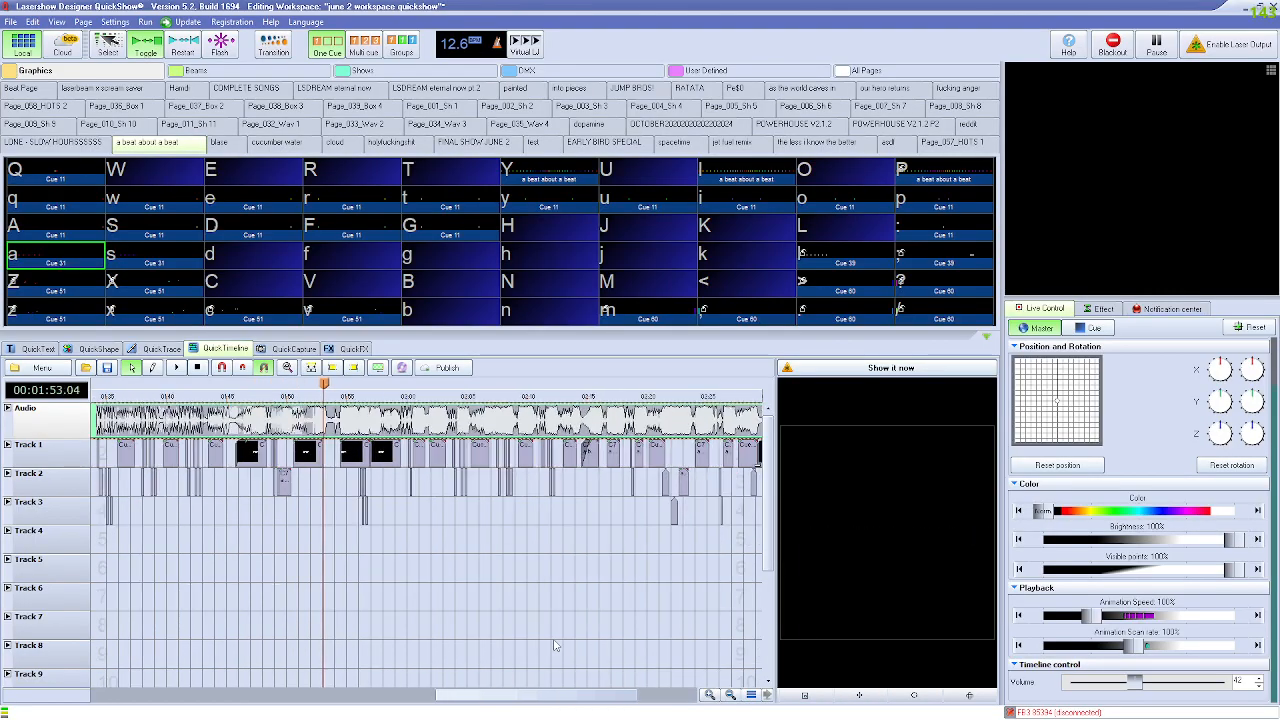
left_click_drag(512, 697, 593, 693)
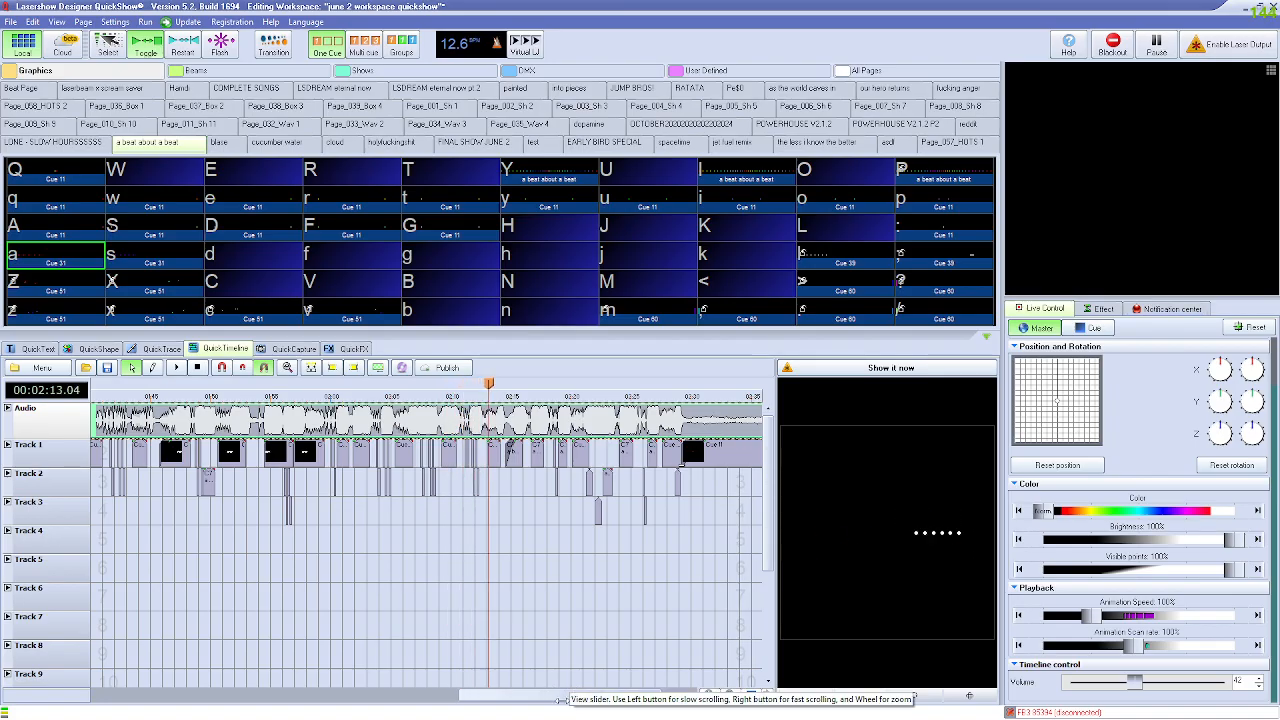
left_click_drag(545, 698, 681, 694)
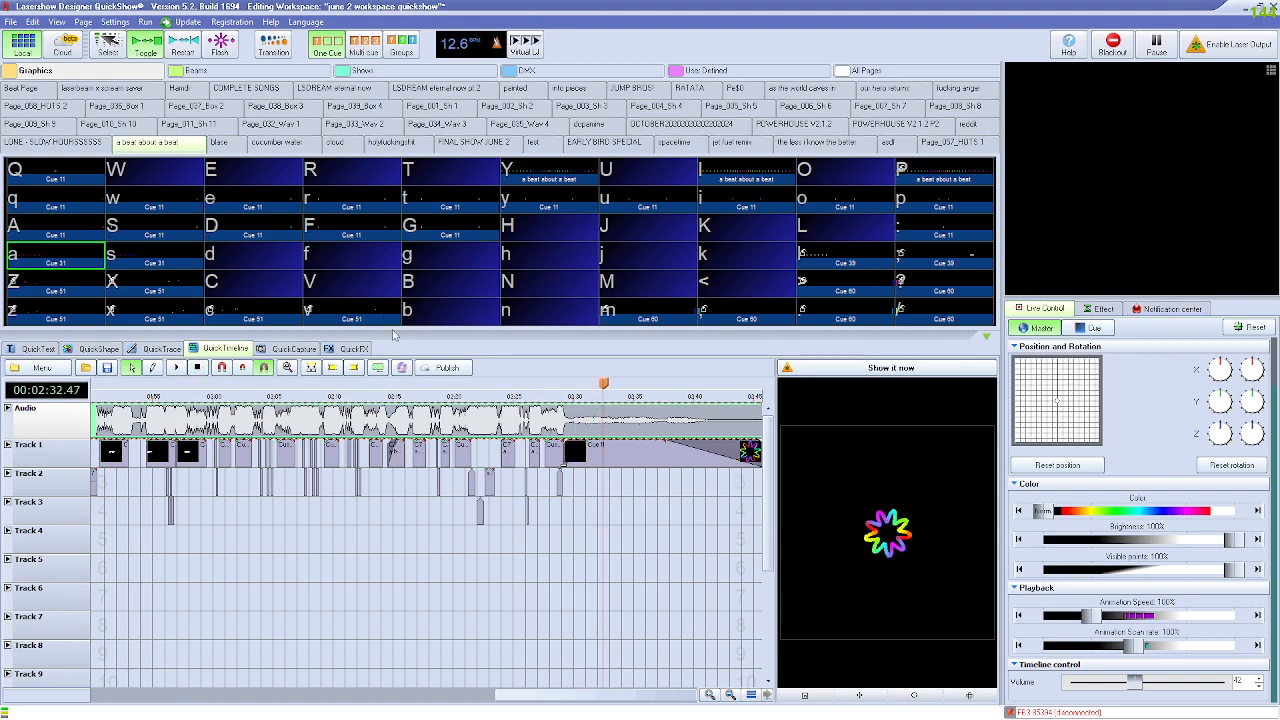
Step: Enlarge the cue grid and copy the cue in cell G into the empty cell h
left_click_drag(392, 330, 393, 532)
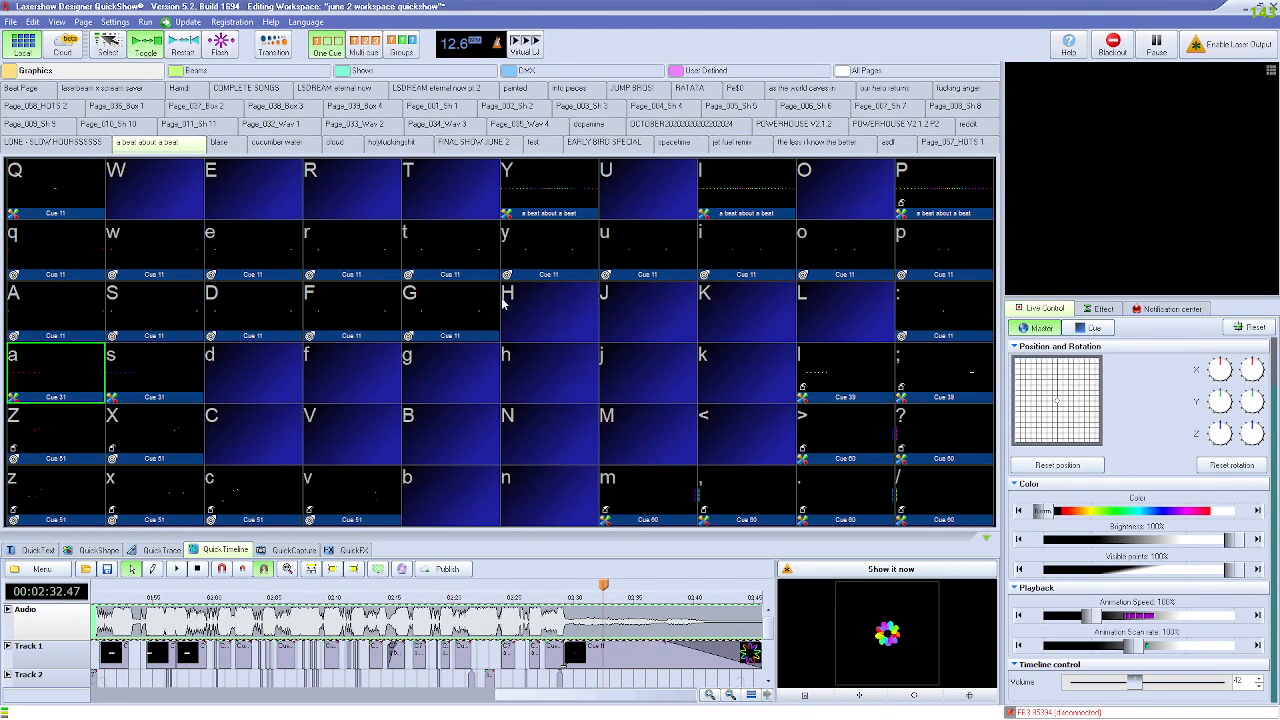
right_click(462, 307)
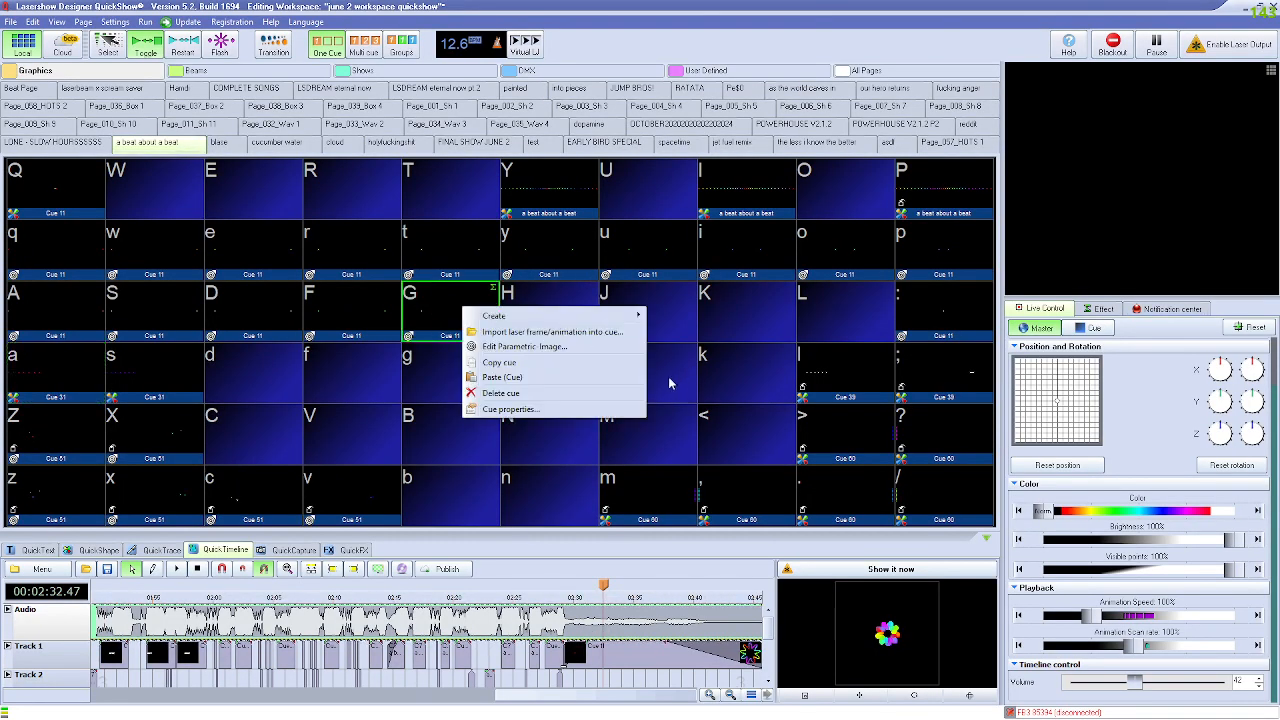
left_click(505, 363)
right_click(546, 385)
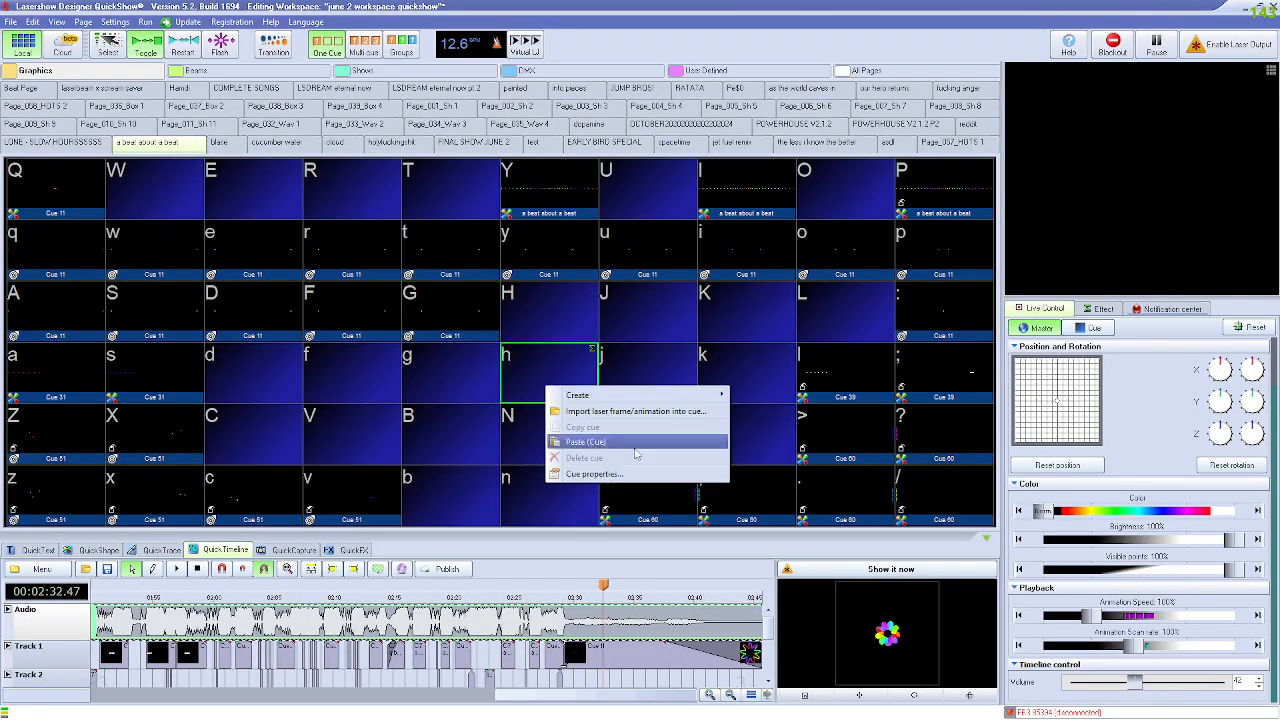
left_click(585, 450)
Step: Open the copied cue in cell h in the Parametric Image editor, look at the Line AB and Beam shapes, and accept with Beam selected
right_click(558, 377)
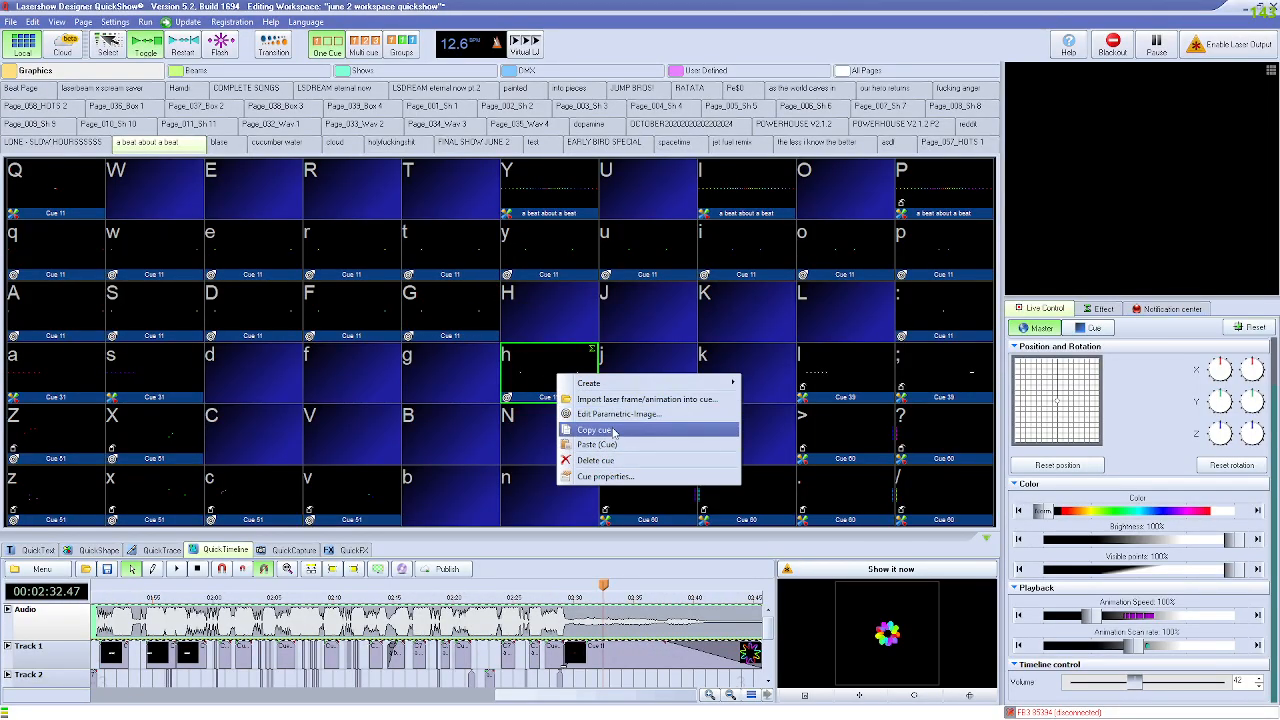
left_click(484, 383)
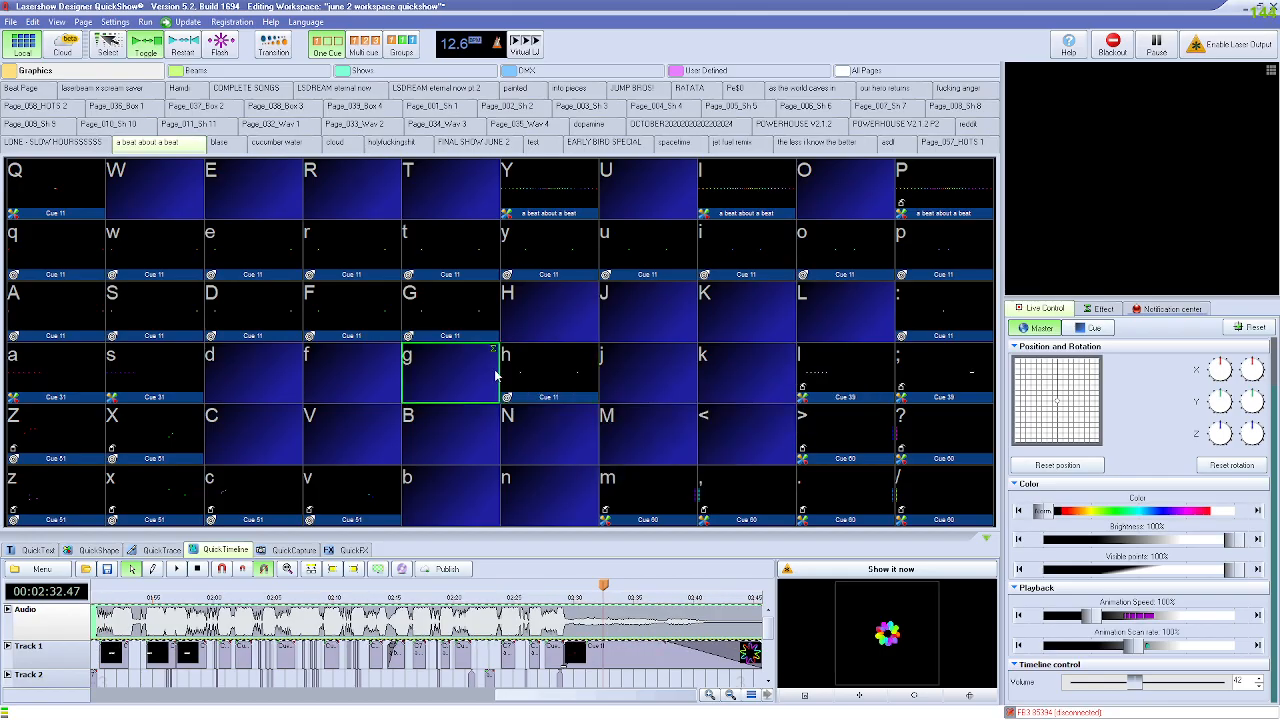
right_click(546, 372)
left_click(620, 411)
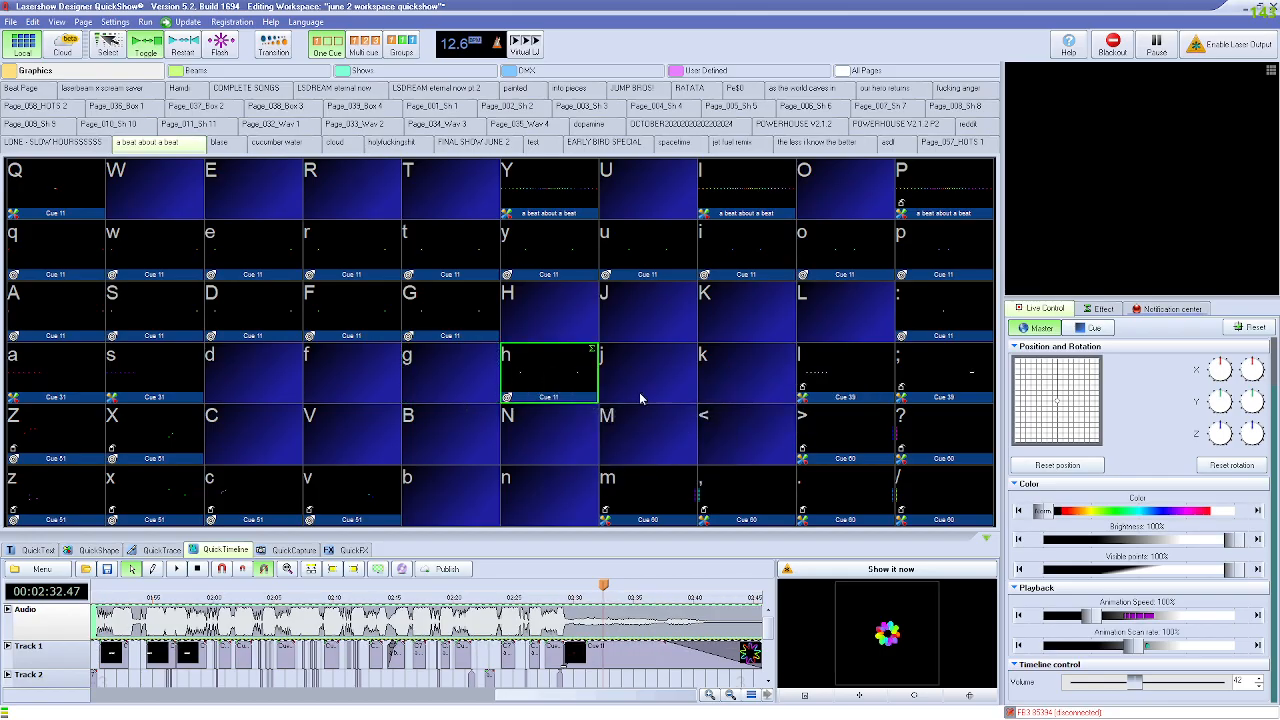
left_click_drag(650, 167, 695, 182)
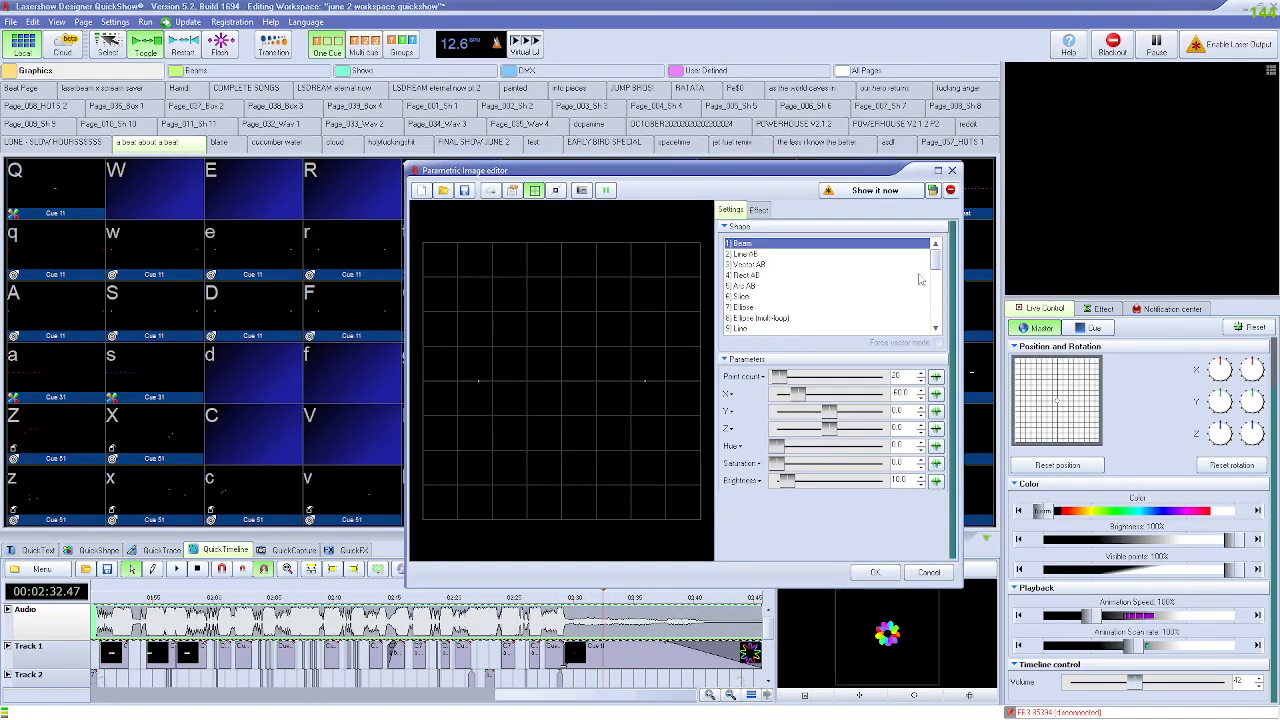
left_click(760, 255)
left_click(754, 244)
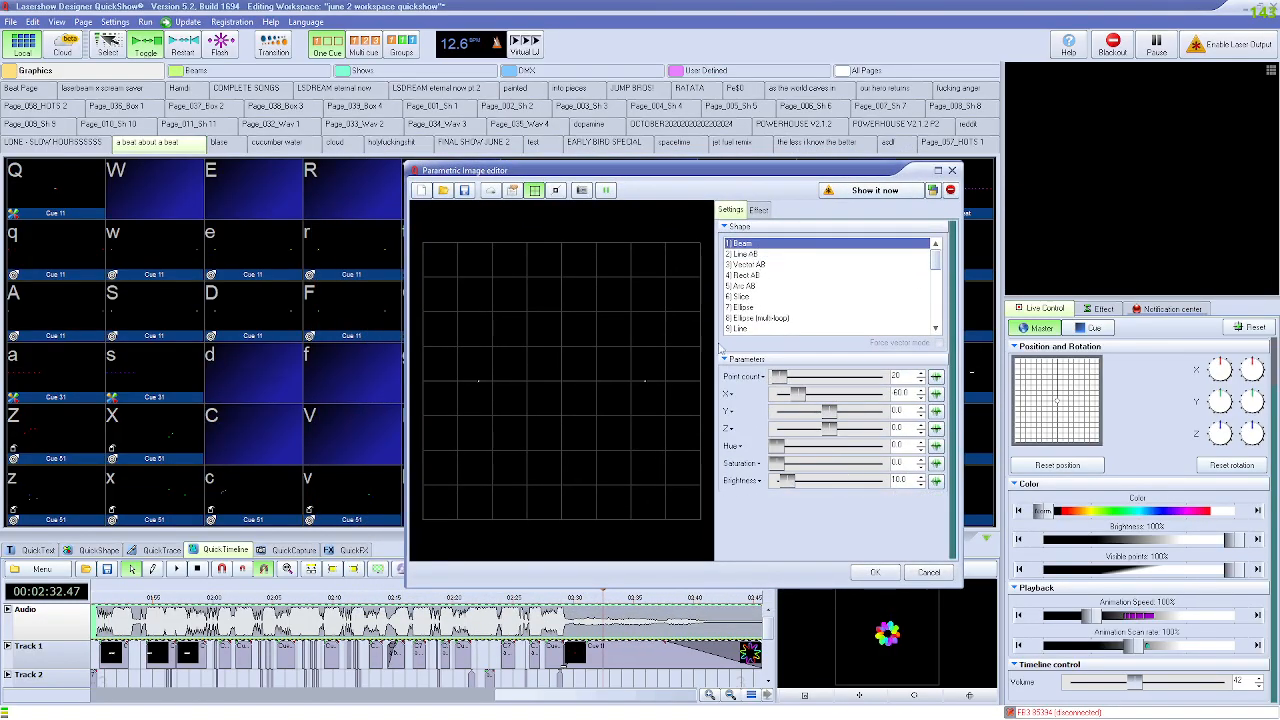
mouse_move(761, 252)
left_mouse_down()
mouse_move(757, 307)
mouse_move(758, 244)
left_mouse_up()
left_click(875, 573)
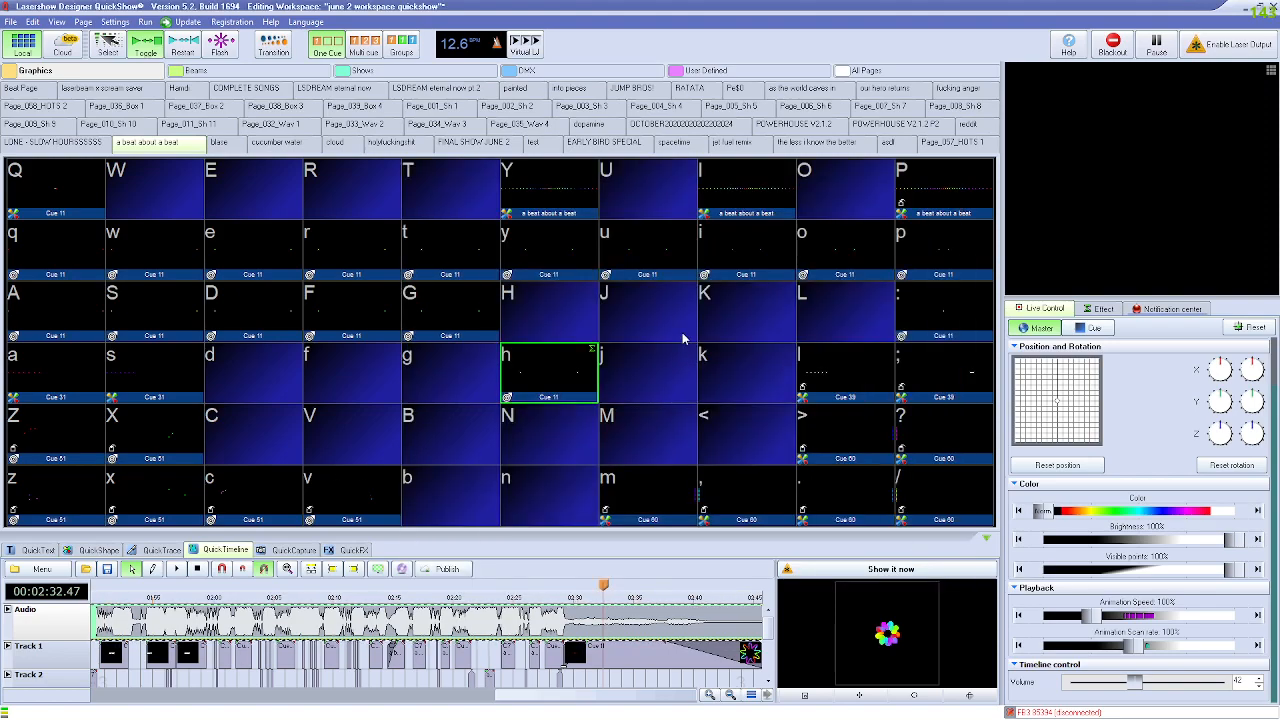
Step: Review the copy and paste options for the cues in cells G and h, and briefly preview the cue in h
right_click(452, 310)
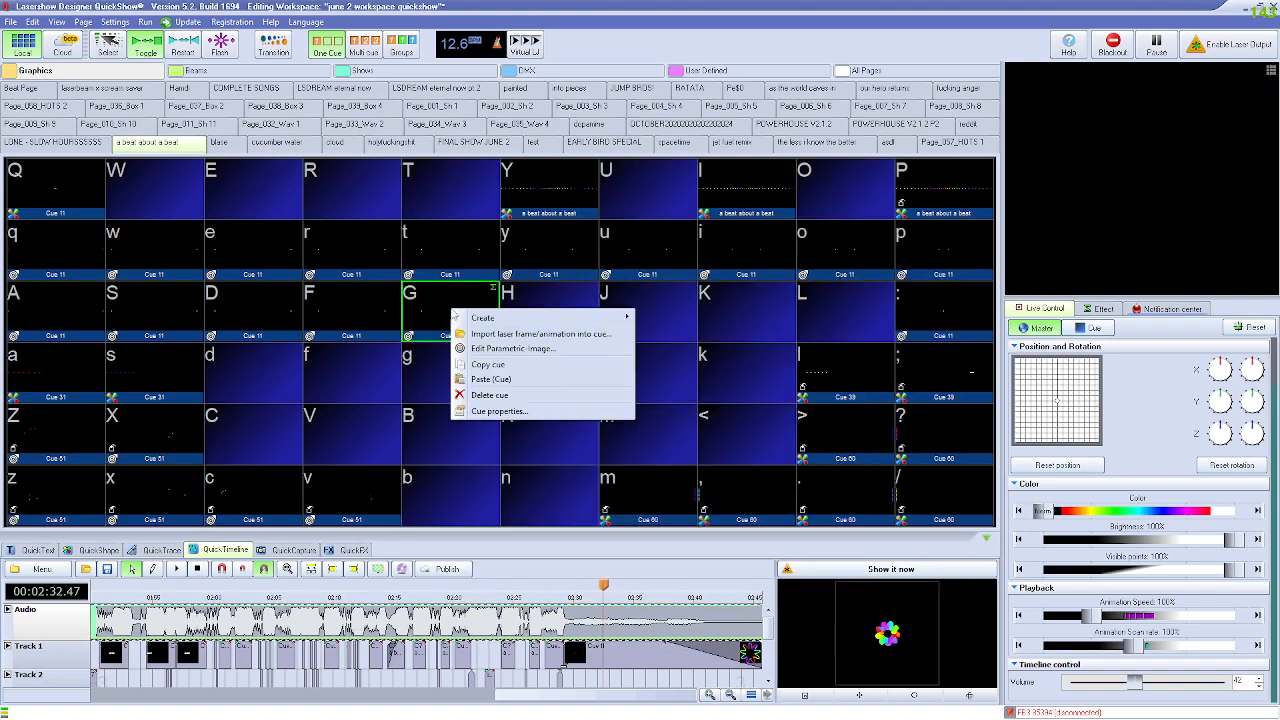
left_click(722, 403)
left_click(558, 372)
right_click(558, 370)
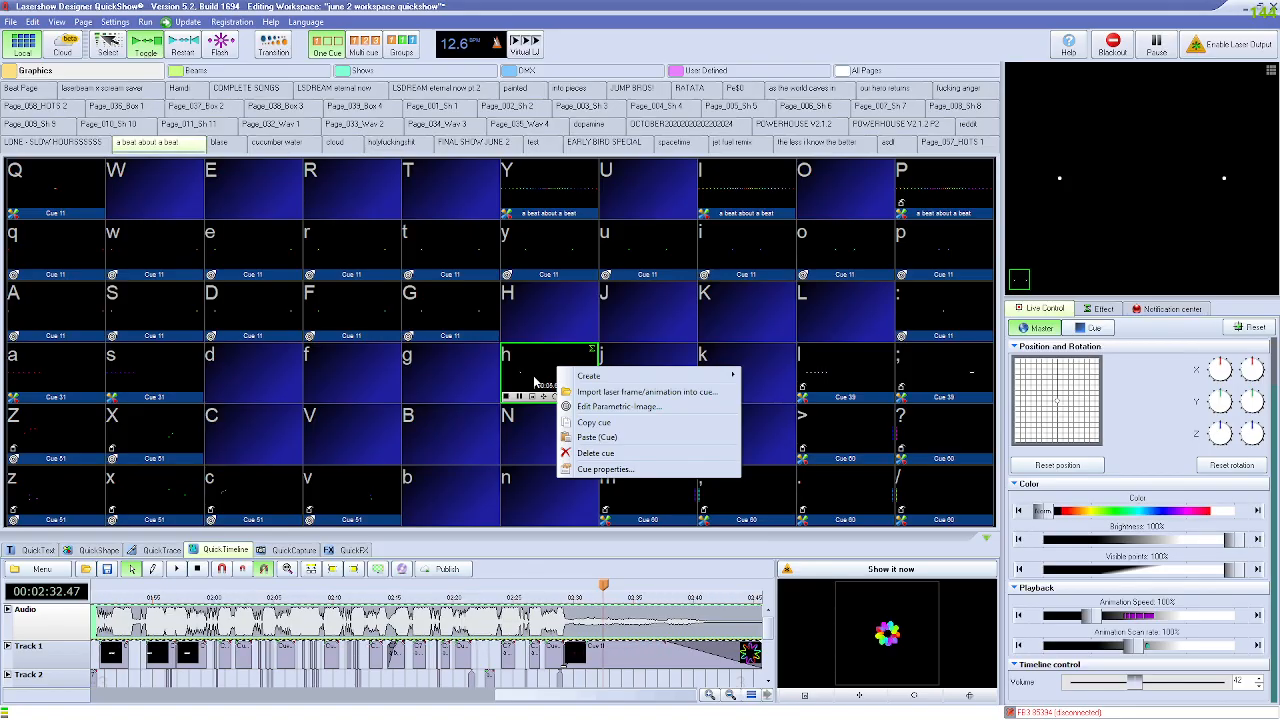
right_click(443, 300)
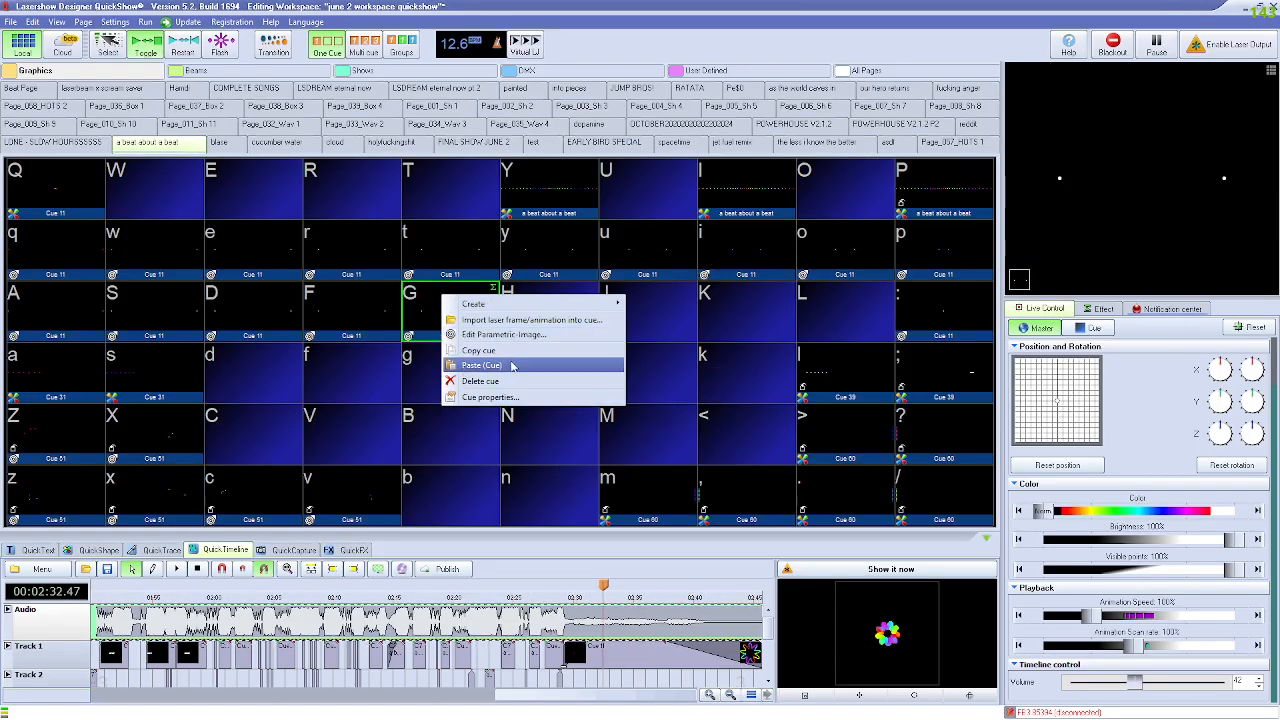
left_click(693, 364)
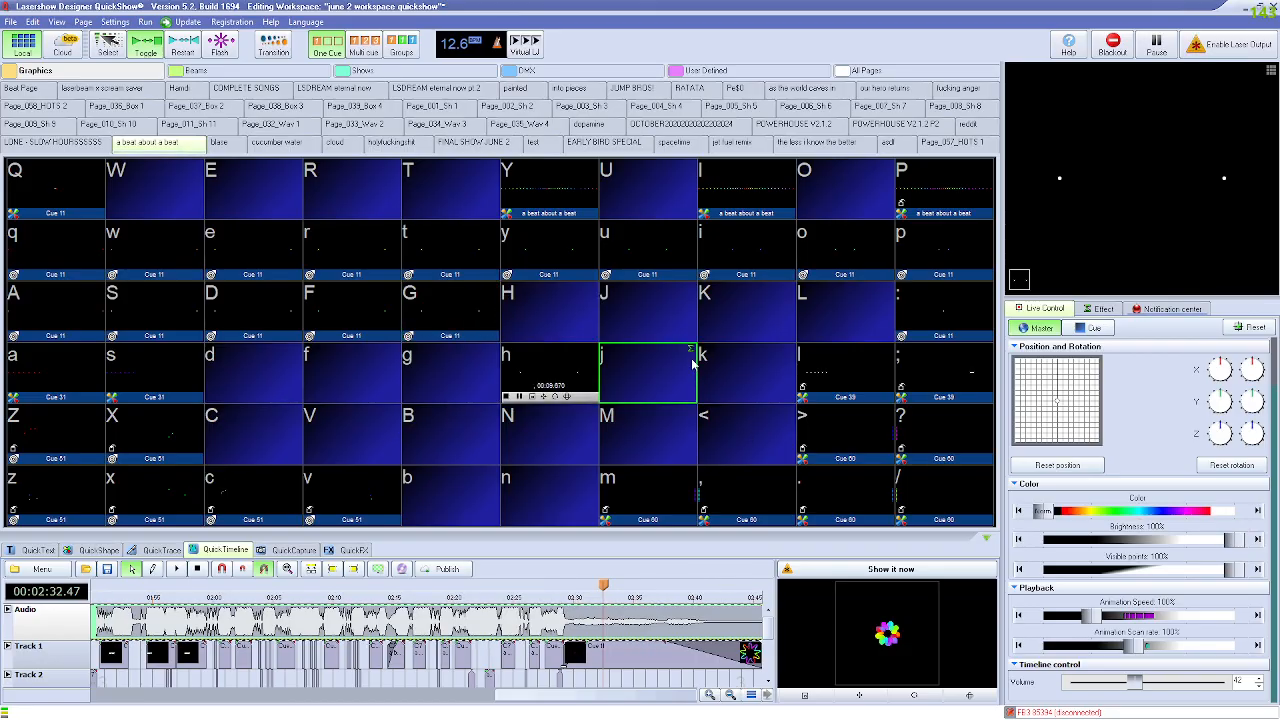
left_click(549, 384)
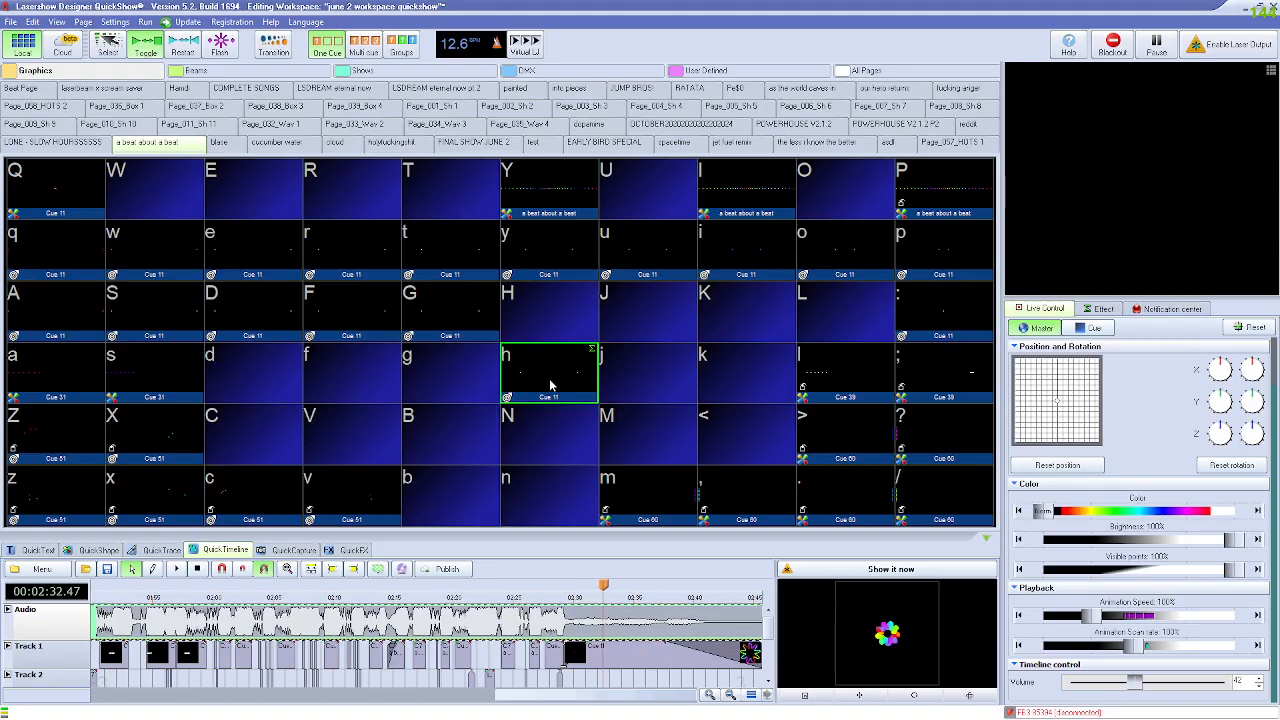
Step: Rebalance the space between the cue grid and the timeline so all cue rows and the upper tracks fit
left_click_drag(570, 531, 575, 320)
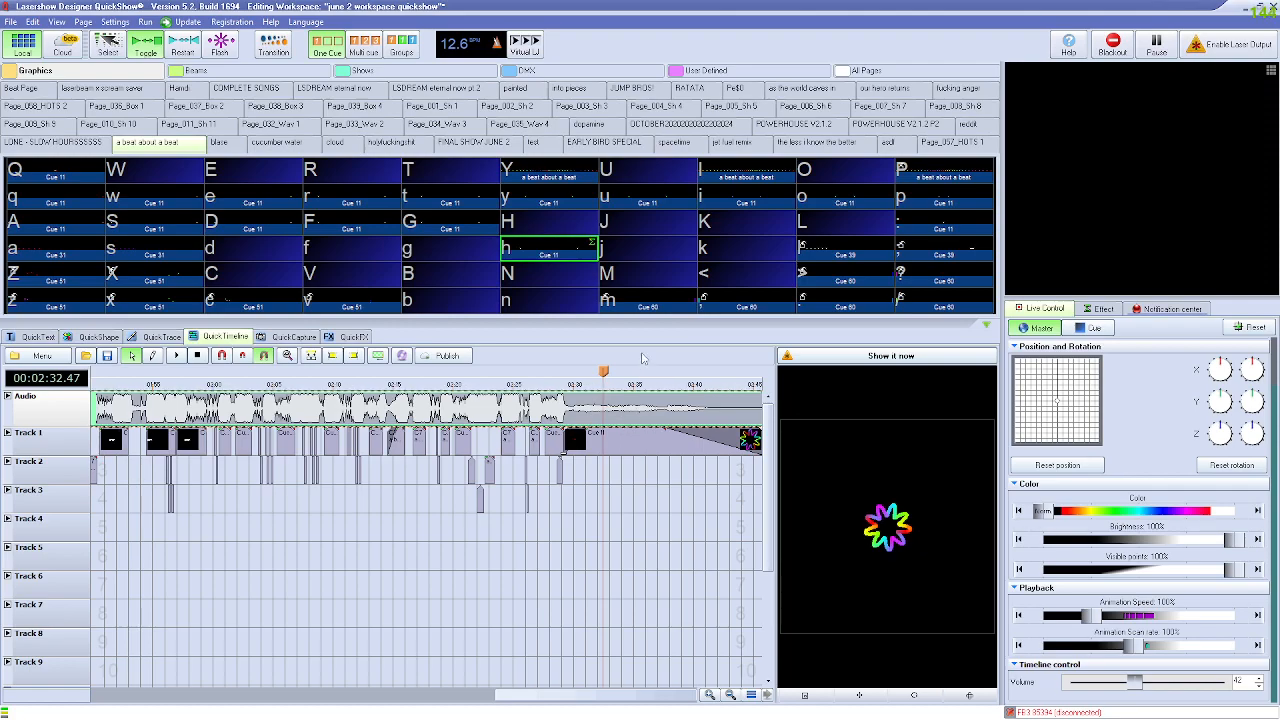
left_click_drag(626, 326, 747, 358)
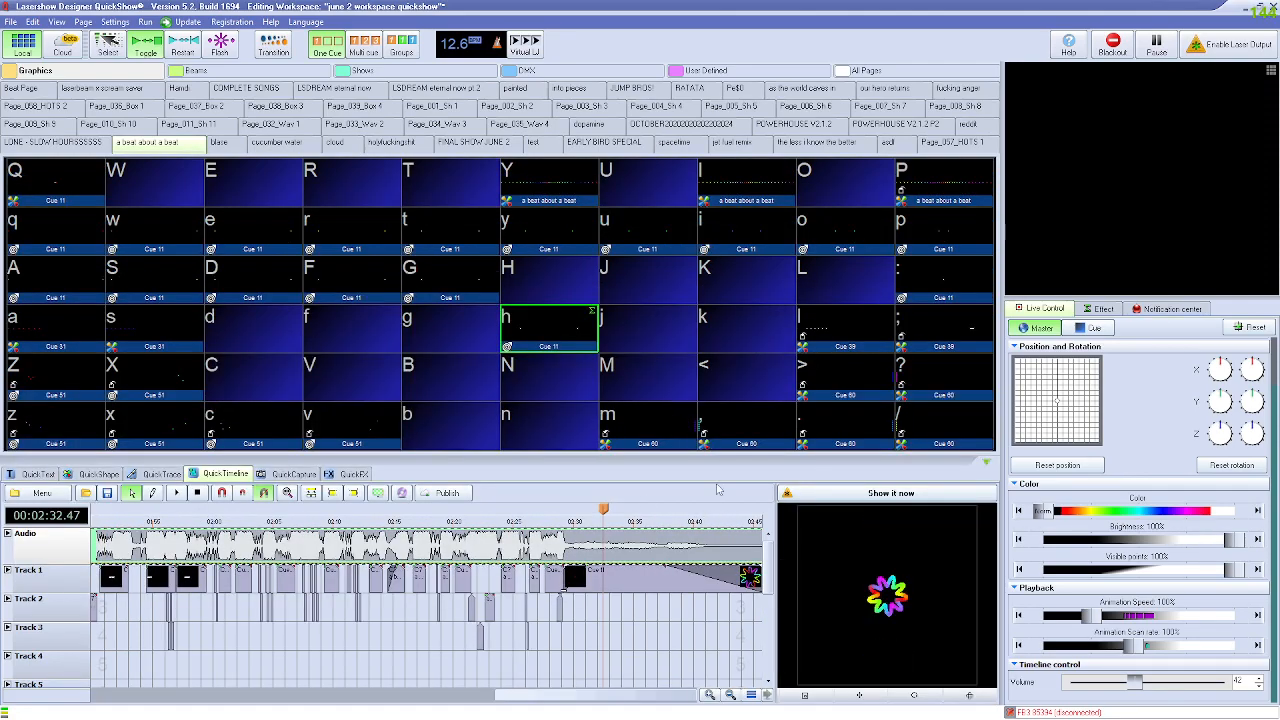